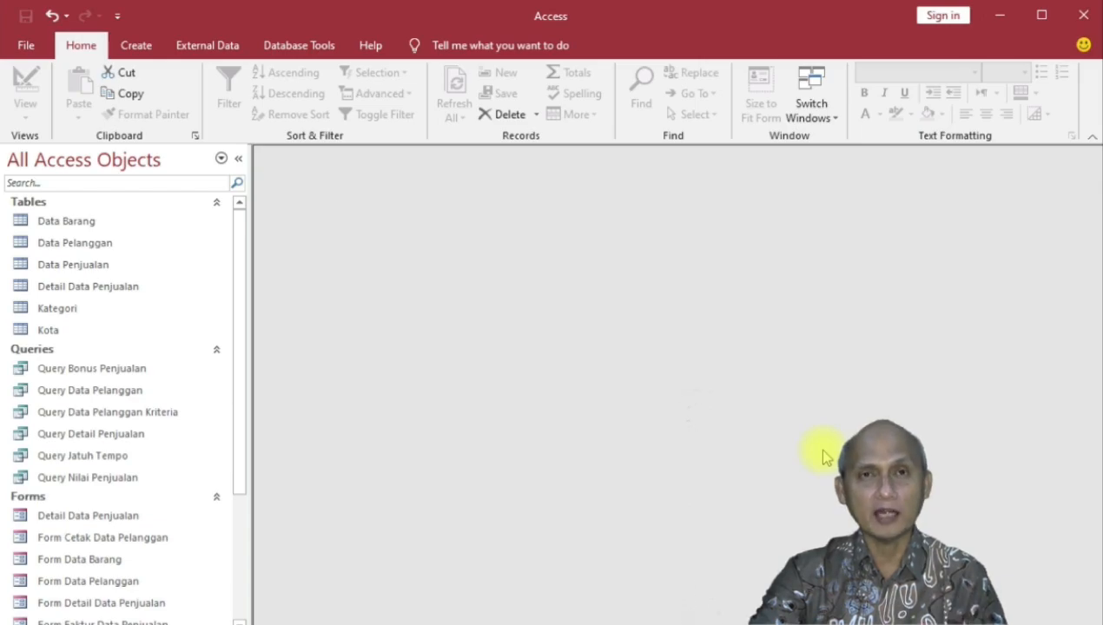
Step: Create a new query in design view containing all six tables, from Data Barang through Kota
{"action": "left_click", "coordinate": [136, 46]}
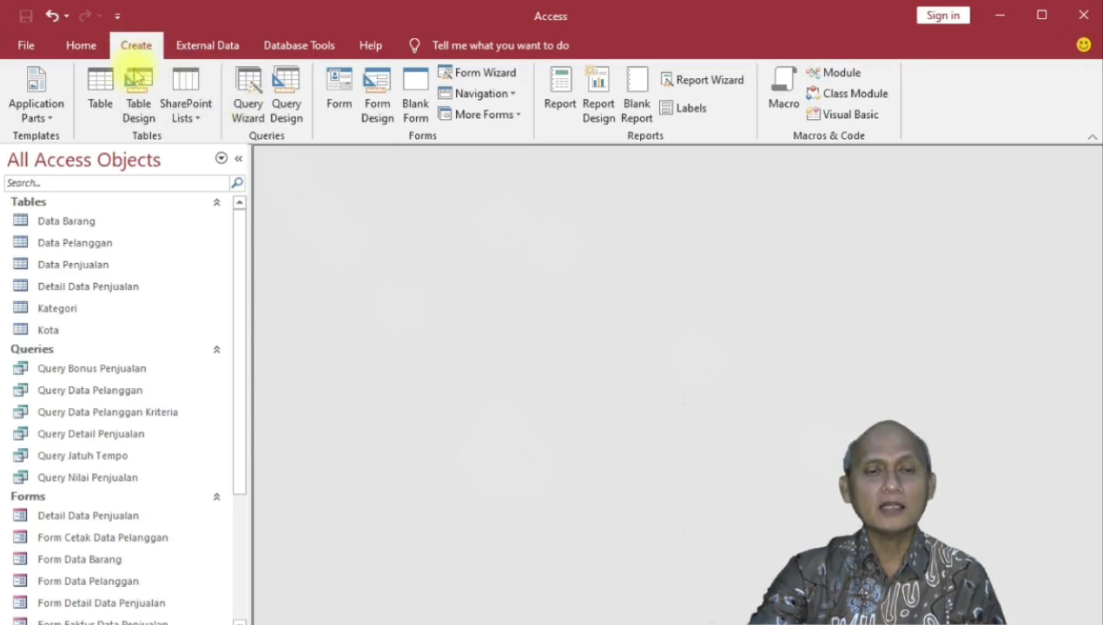
{"action": "left_click", "coordinate": [287, 98]}
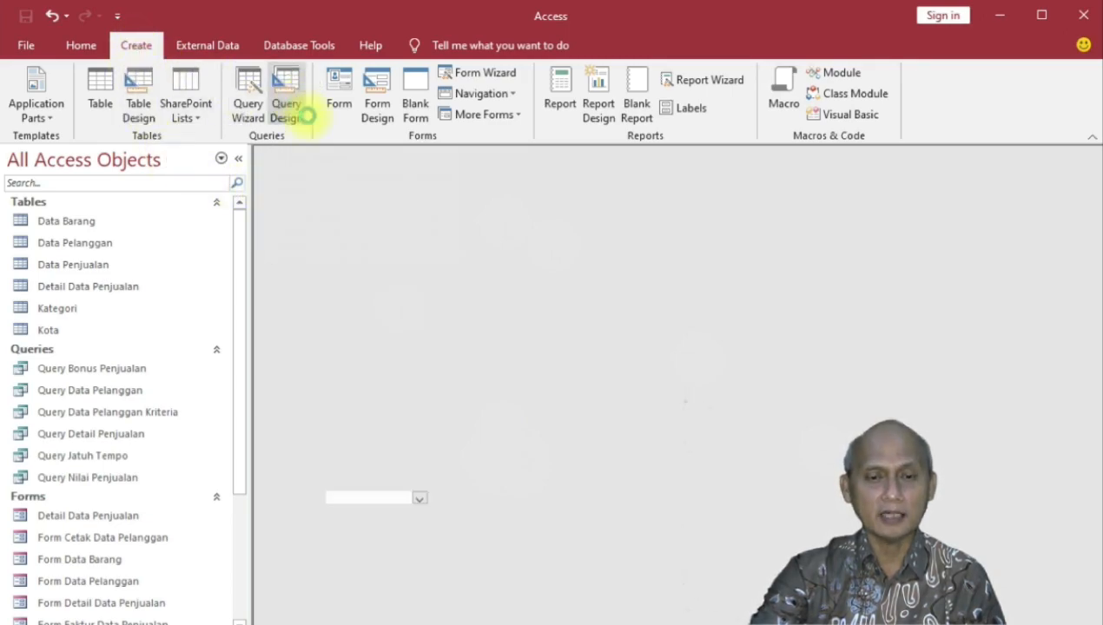
{"action": "left_click_drag", "start_coordinate": [499, 208], "coordinate": [563, 125]}
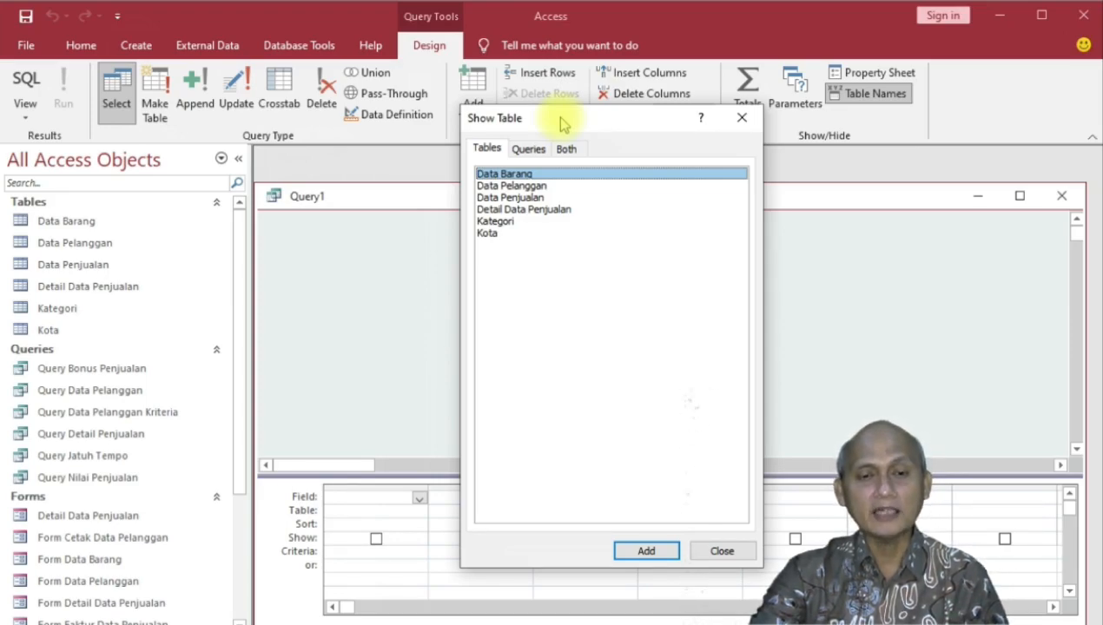
{"action": "left_click", "coordinate": [489, 236], "text": "shift"}
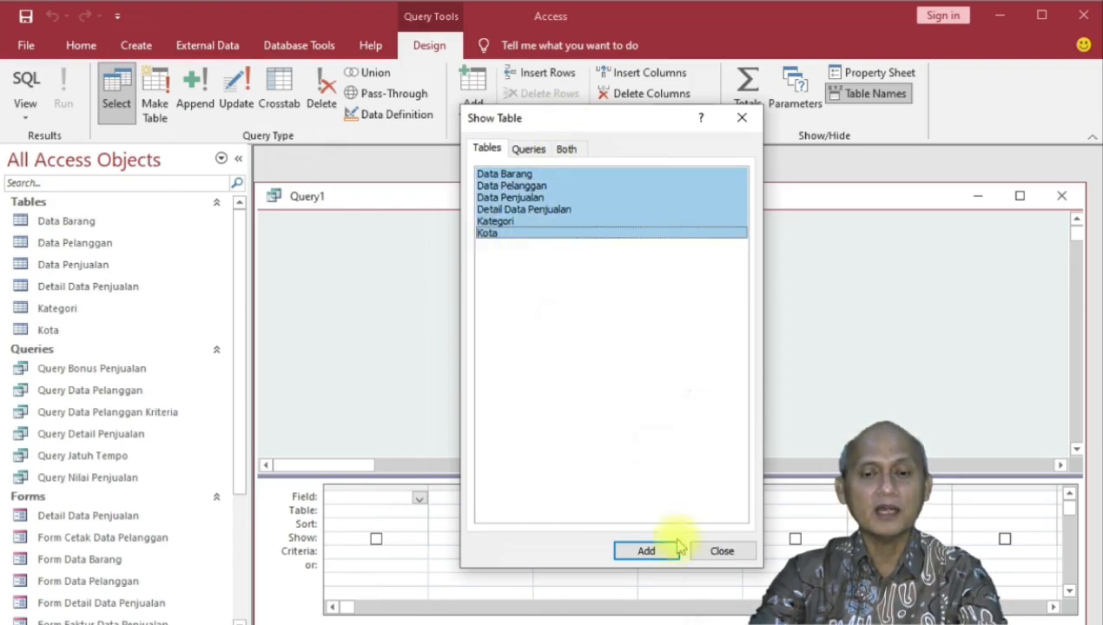
{"action": "left_click", "coordinate": [650, 552]}
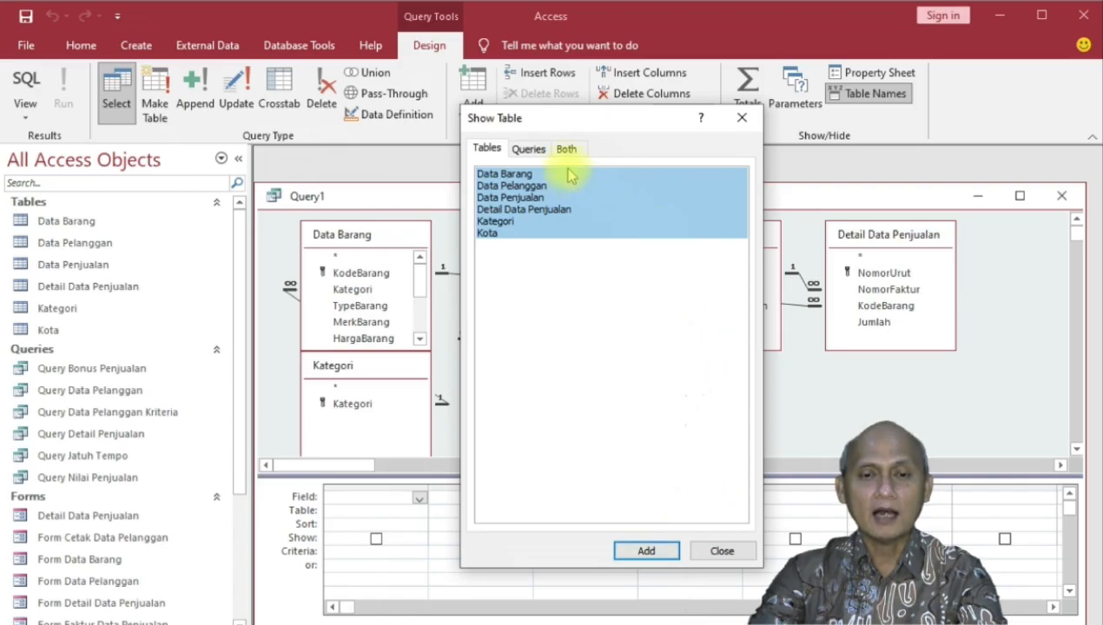
{"action": "left_click_drag", "start_coordinate": [569, 126], "coordinate": [615, 139]}
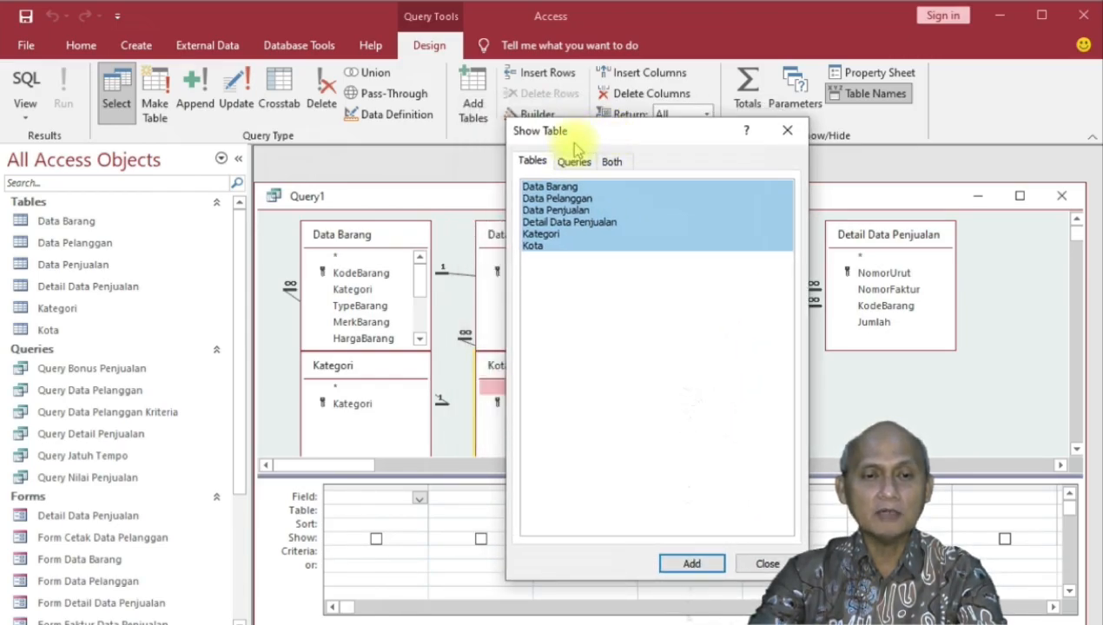
{"action": "left_click", "coordinate": [768, 564]}
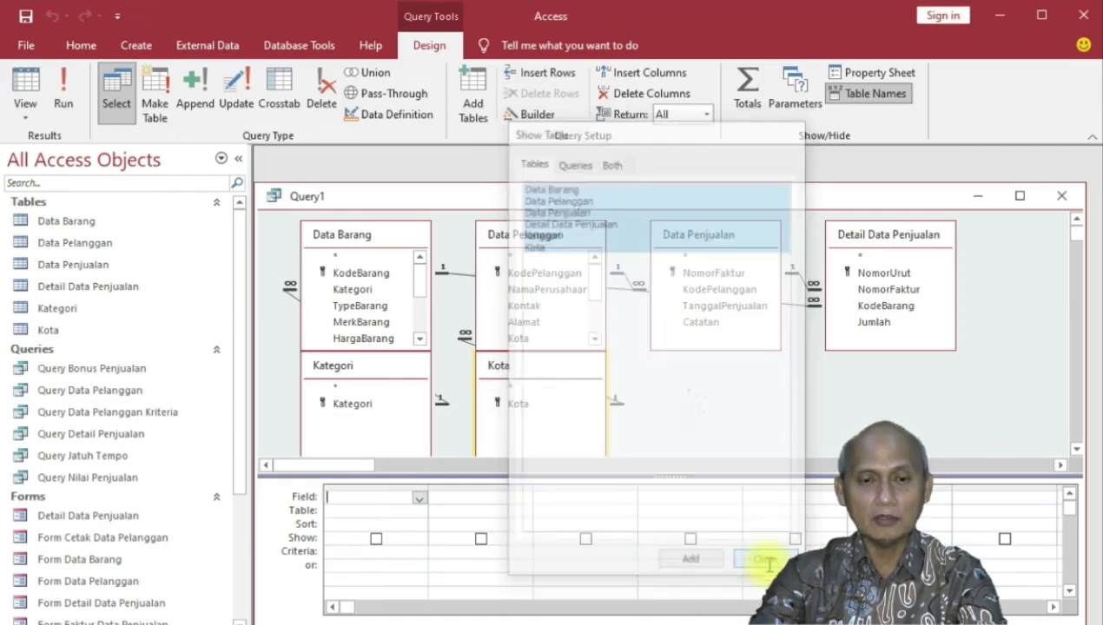
Step: Arrange Data Barang, Detail Data Penjualan, Data Penjualan and Data Pelanggan in one row, with Kategori and Kota beneath Detail Data Penjualan and Data Penjualan
{"action": "left_click_drag", "start_coordinate": [538, 198], "coordinate": [546, 186]}
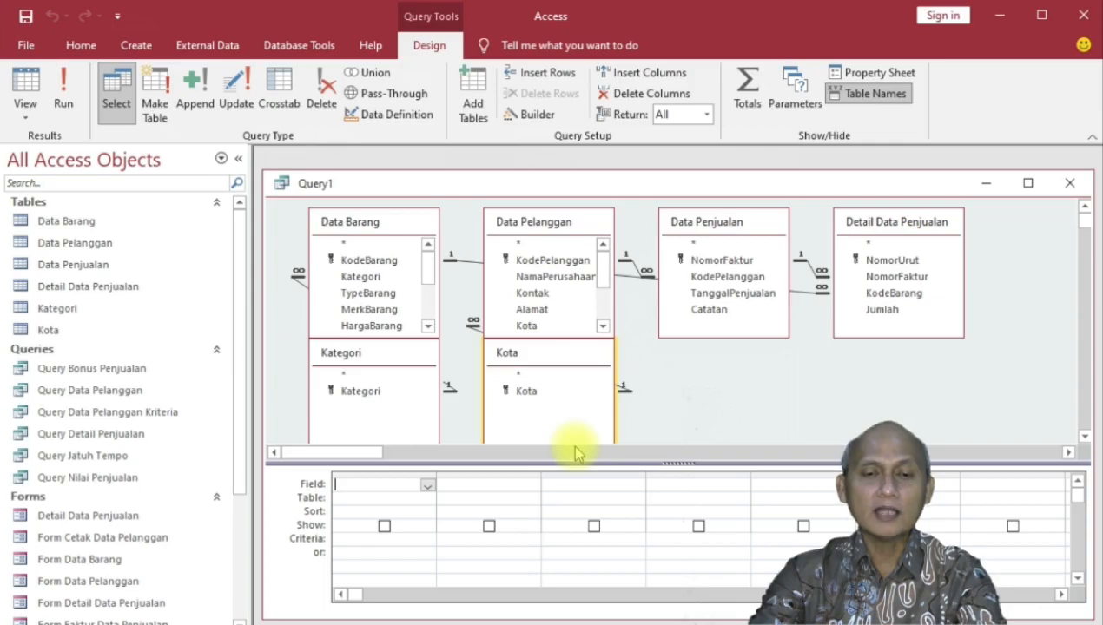
{"action": "left_click_drag", "start_coordinate": [561, 228], "coordinate": [1005, 243]}
{"action": "left_click_drag", "start_coordinate": [841, 228], "coordinate": [500, 228]}
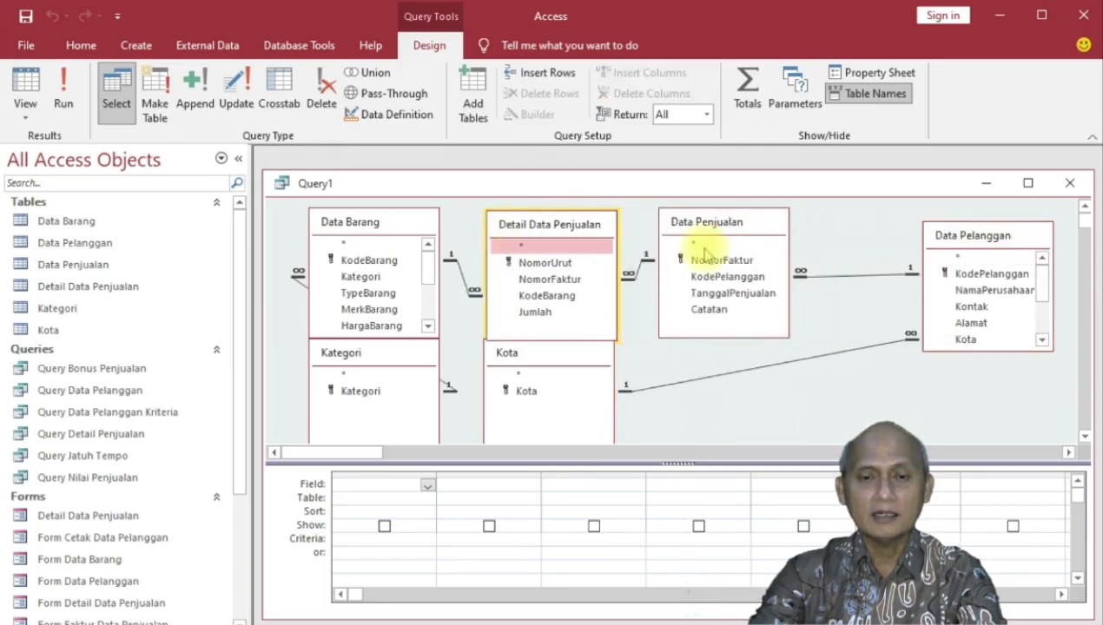
{"action": "left_click_drag", "start_coordinate": [702, 226], "coordinate": [744, 224]}
{"action": "mouse_move", "coordinate": [573, 224]}
{"action": "left_mouse_down"}
{"action": "mouse_move", "coordinate": [584, 224]}
{"action": "mouse_move", "coordinate": [574, 226]}
{"action": "left_mouse_up"}
{"action": "left_click_drag", "start_coordinate": [517, 358], "coordinate": [742, 372]}
{"action": "left_click_drag", "start_coordinate": [426, 362], "coordinate": [589, 380]}
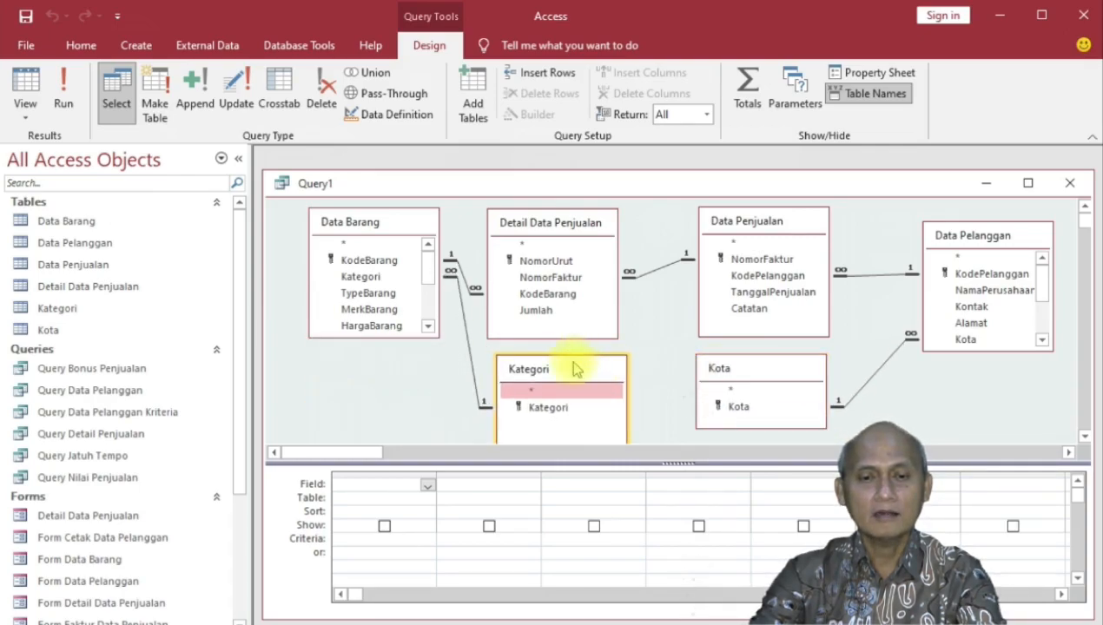
{"action": "mouse_move", "coordinate": [573, 362]}
{"action": "left_mouse_down"}
{"action": "mouse_move", "coordinate": [566, 410]}
{"action": "mouse_move", "coordinate": [563, 366]}
{"action": "left_mouse_up"}
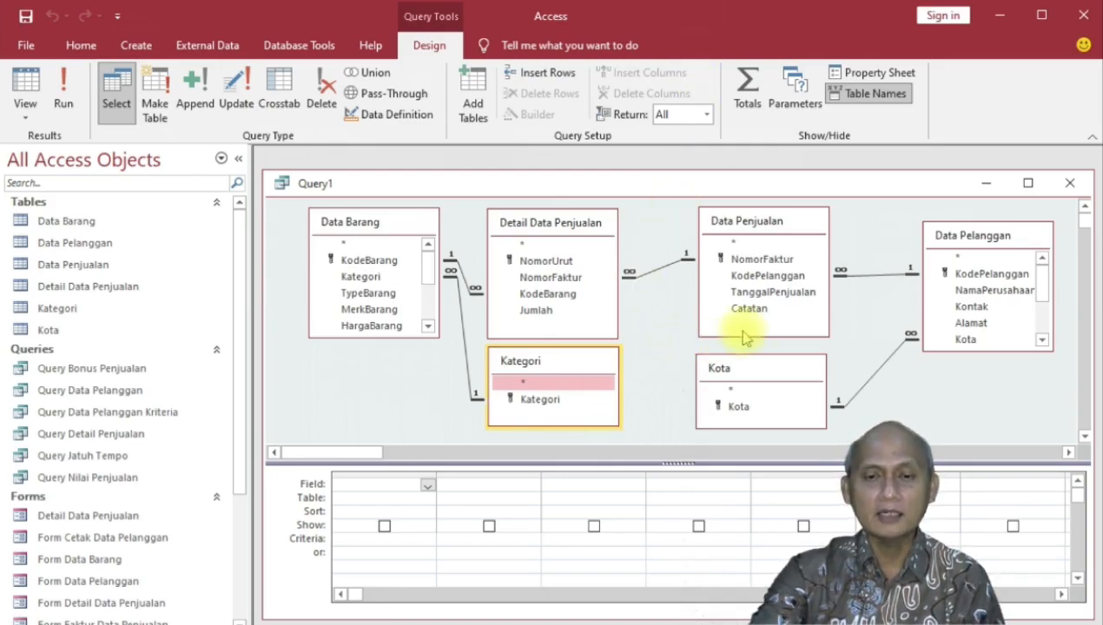
Step: Add NomorFaktur from Data Penjualan, TanggalPenjualan, NamaPerusahaan, Kontak, Jumlah and HargaBarang to the query's field grid in that order
{"action": "double_click", "coordinate": [759, 260]}
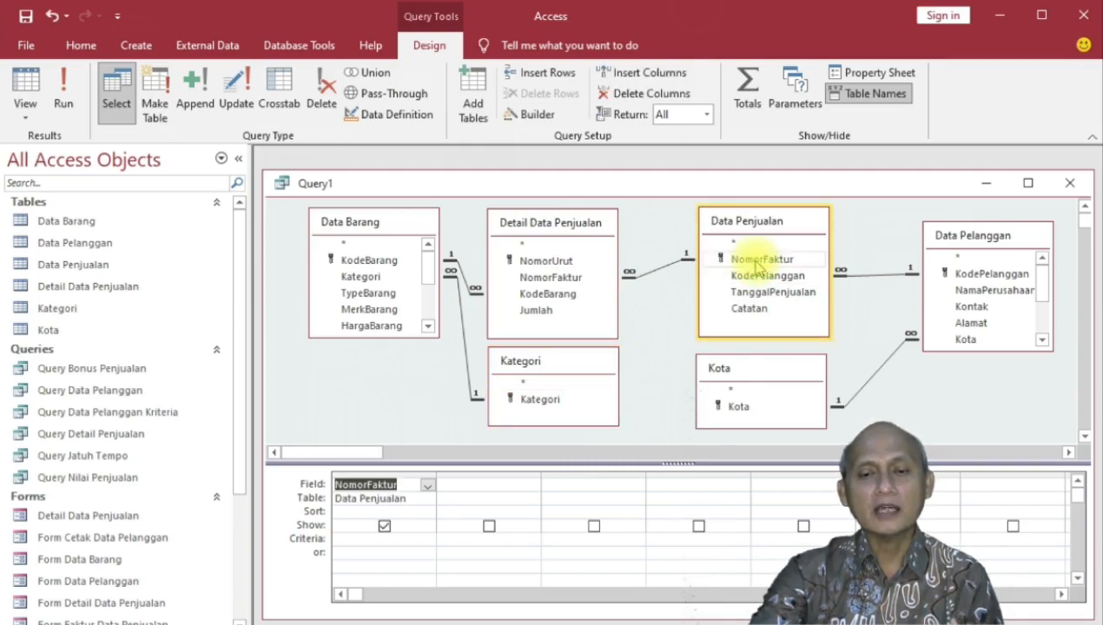
{"action": "double_click", "coordinate": [759, 293]}
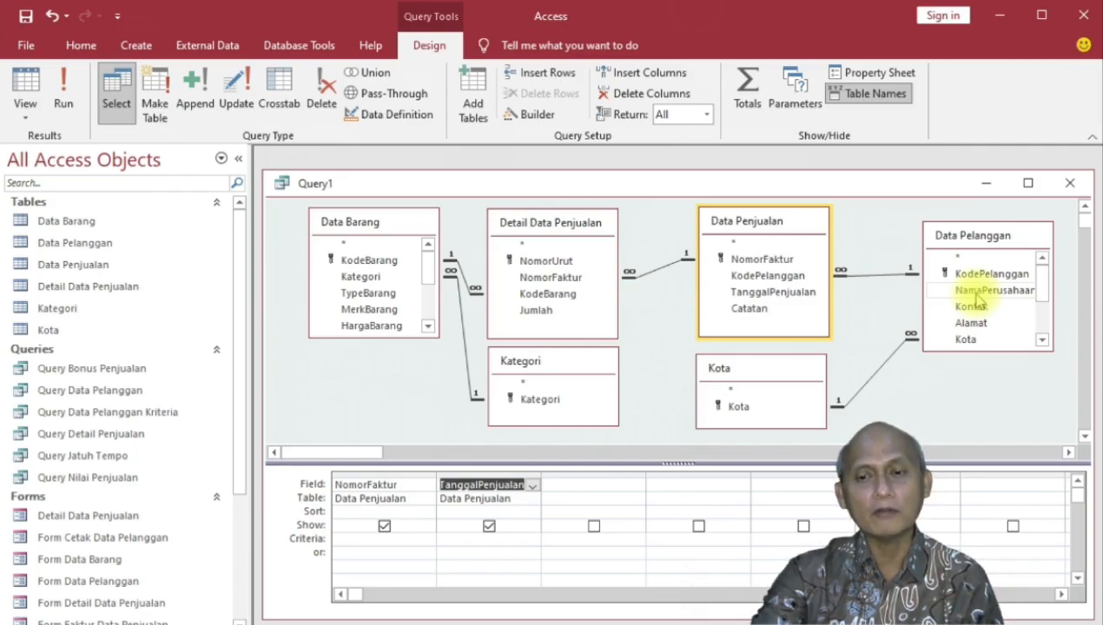
{"action": "double_click", "coordinate": [977, 292]}
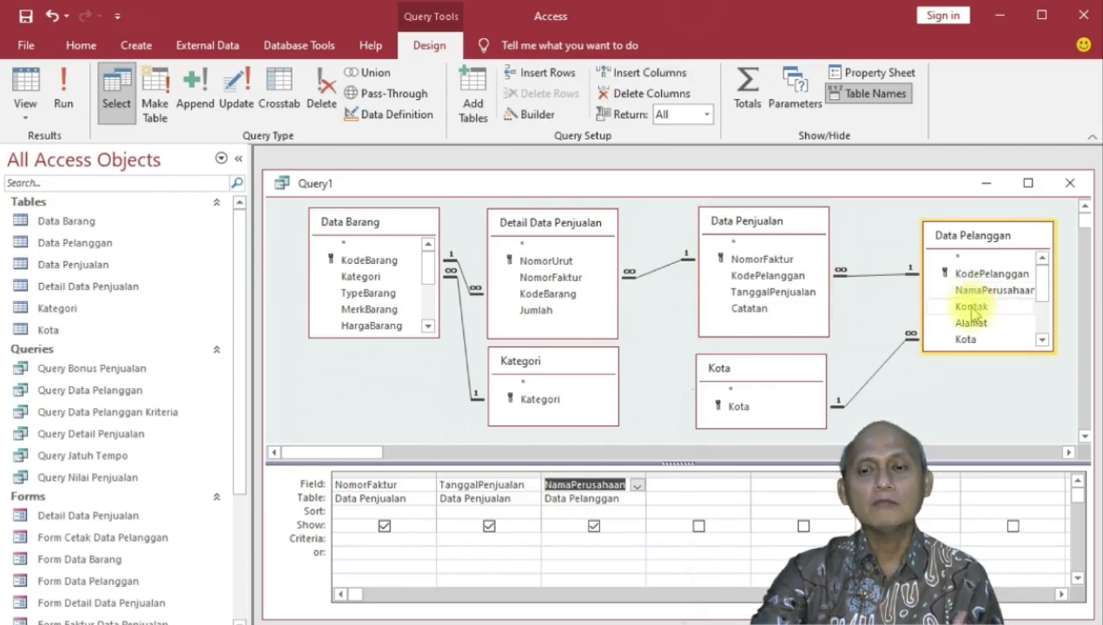
{"action": "double_click", "coordinate": [973, 308]}
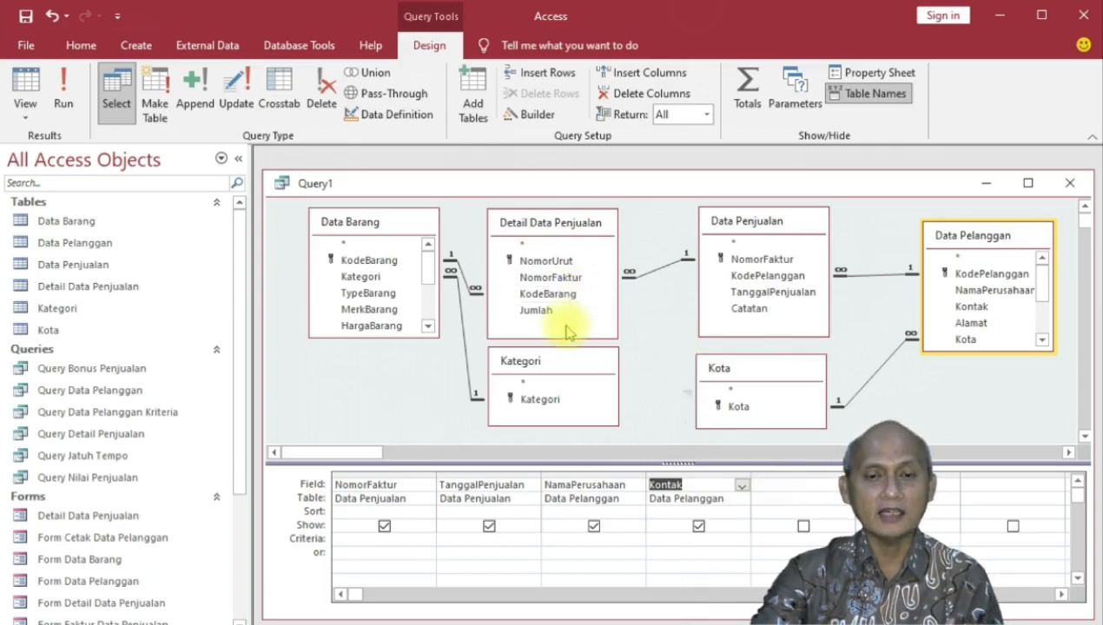
{"action": "double_click", "coordinate": [541, 311]}
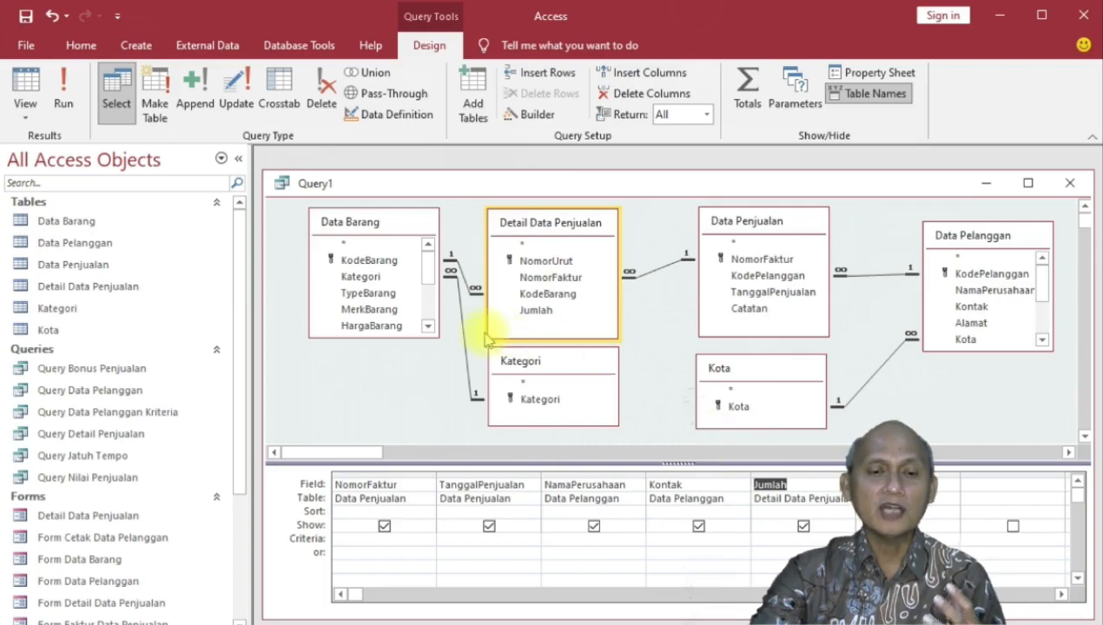
{"action": "double_click", "coordinate": [389, 334]}
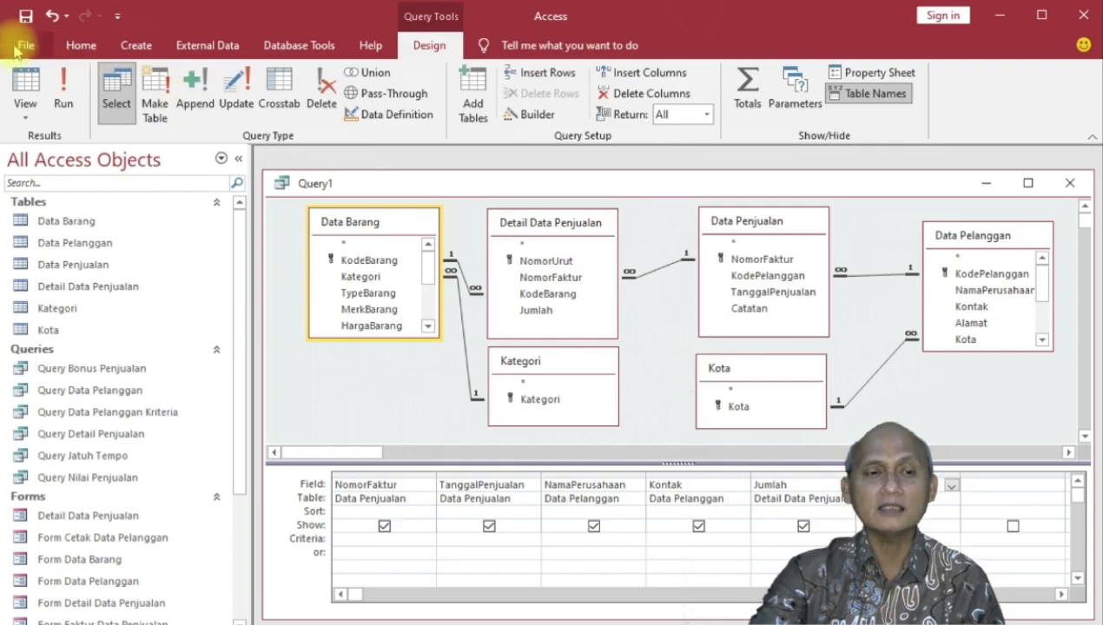
Step: Save the query as Query Penjualan and select it among the database's queries
{"action": "left_click", "coordinate": [26, 15]}
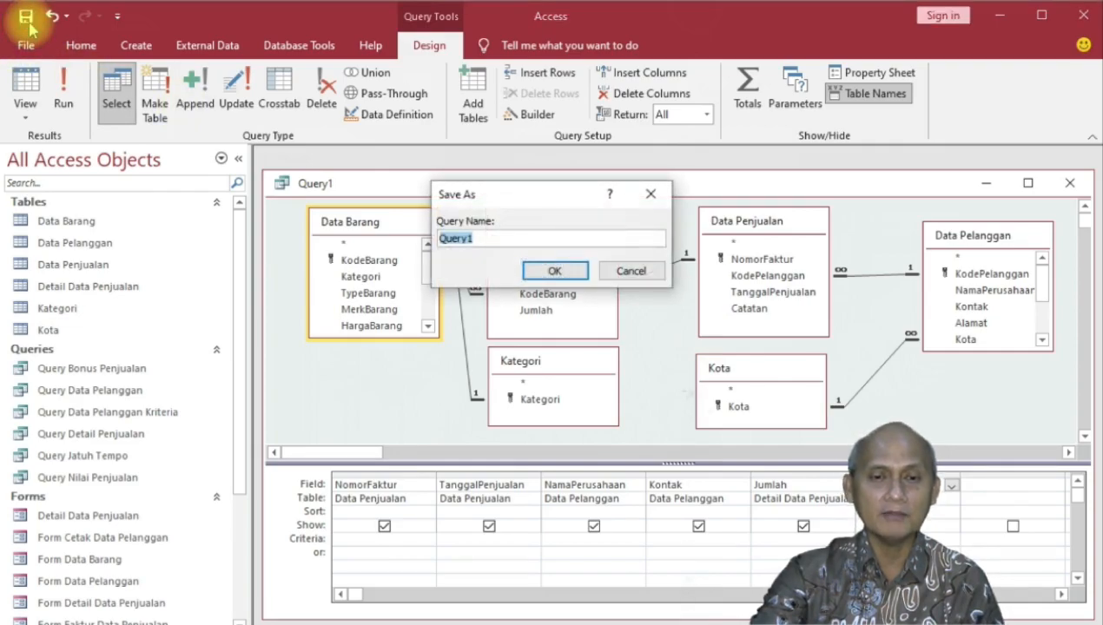
{"action": "left_click_drag", "start_coordinate": [510, 191], "coordinate": [512, 233]}
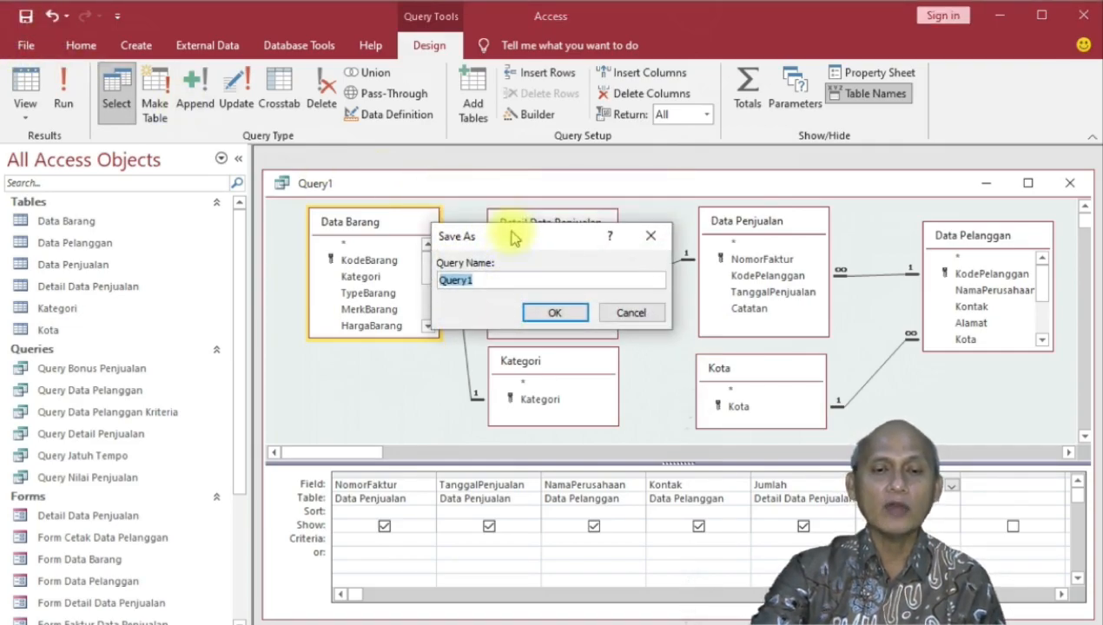
{"action": "left_click", "coordinate": [516, 283]}
{"action": "key", "text": "BackSpace"}
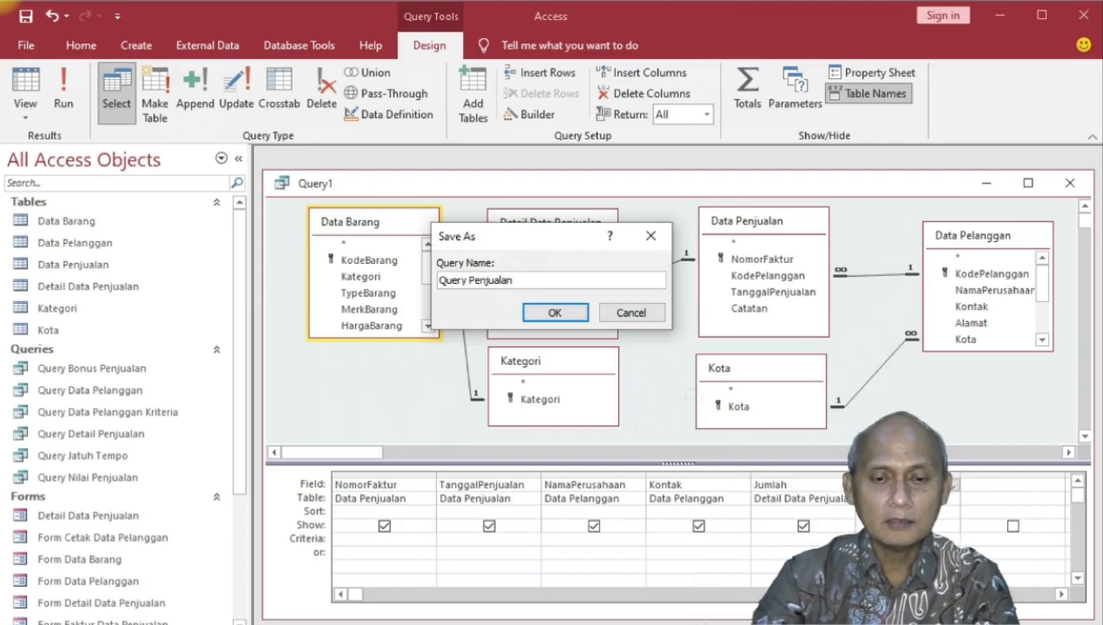
{"action": "left_click", "coordinate": [558, 312]}
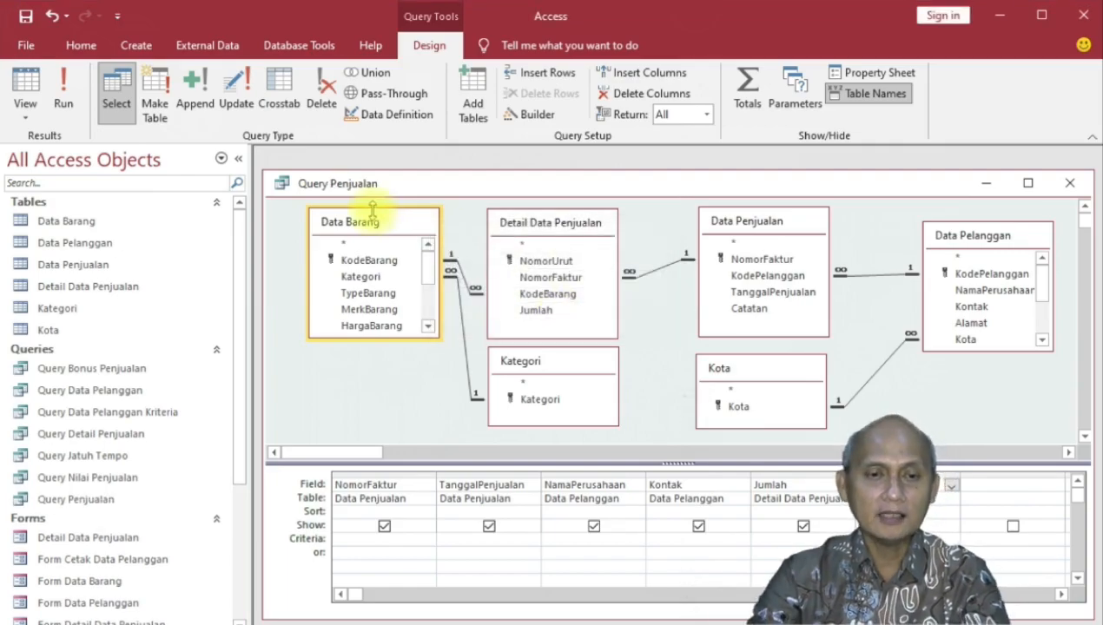
{"action": "left_click_drag", "start_coordinate": [393, 184], "coordinate": [387, 178]}
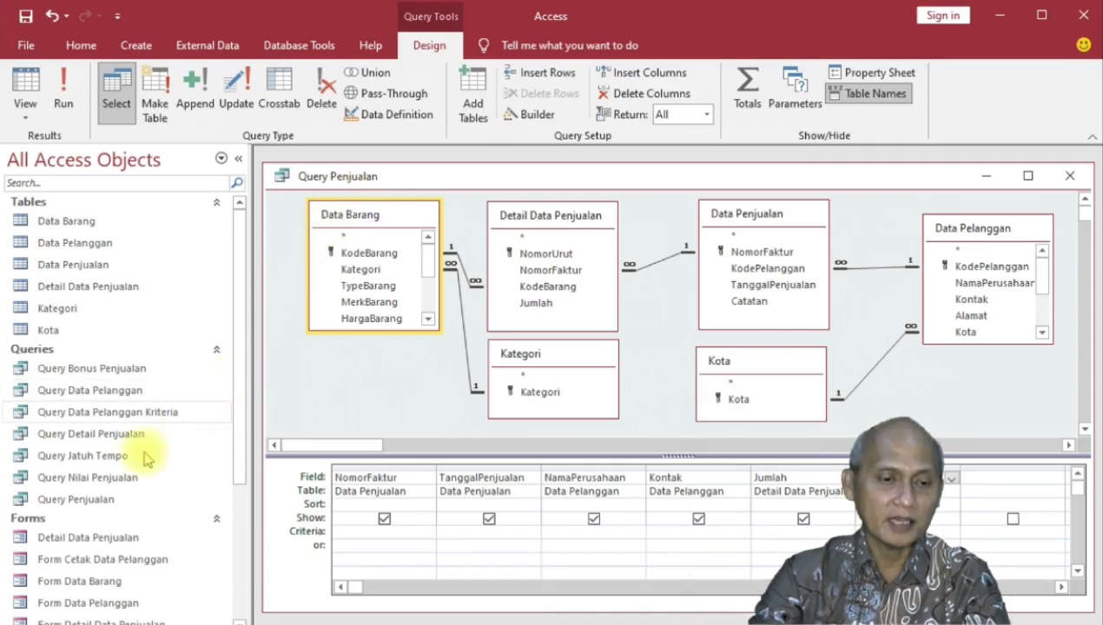
{"action": "left_click", "coordinate": [86, 499]}
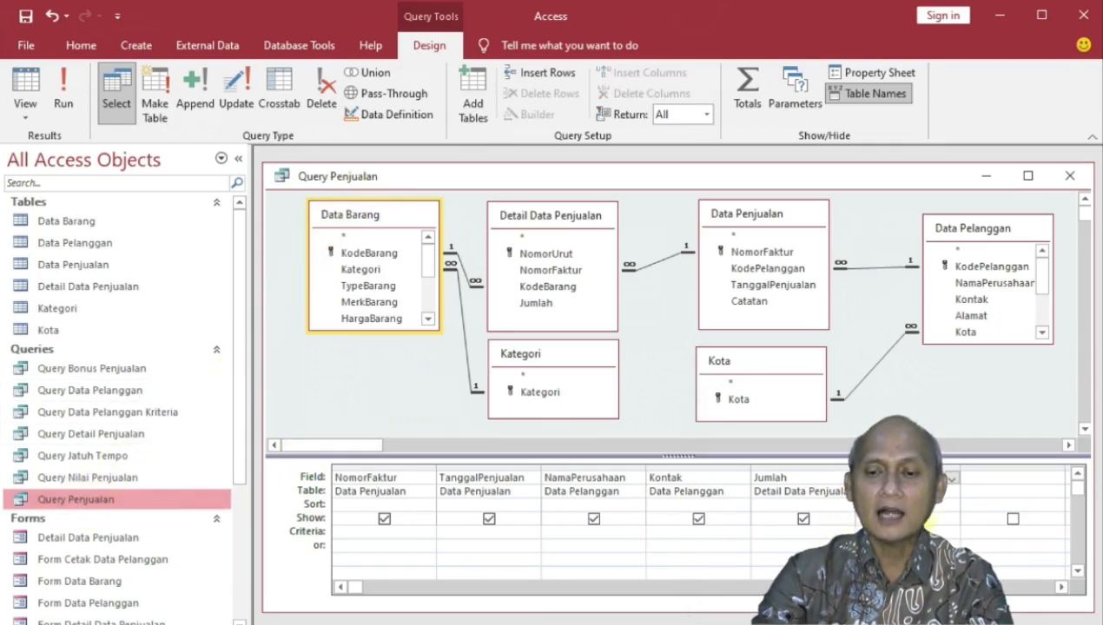
Step: Build the expression [Jumlah] * [HargaBarang] for the first empty query column using the Expression Builder
{"action": "left_click", "coordinate": [979, 483]}
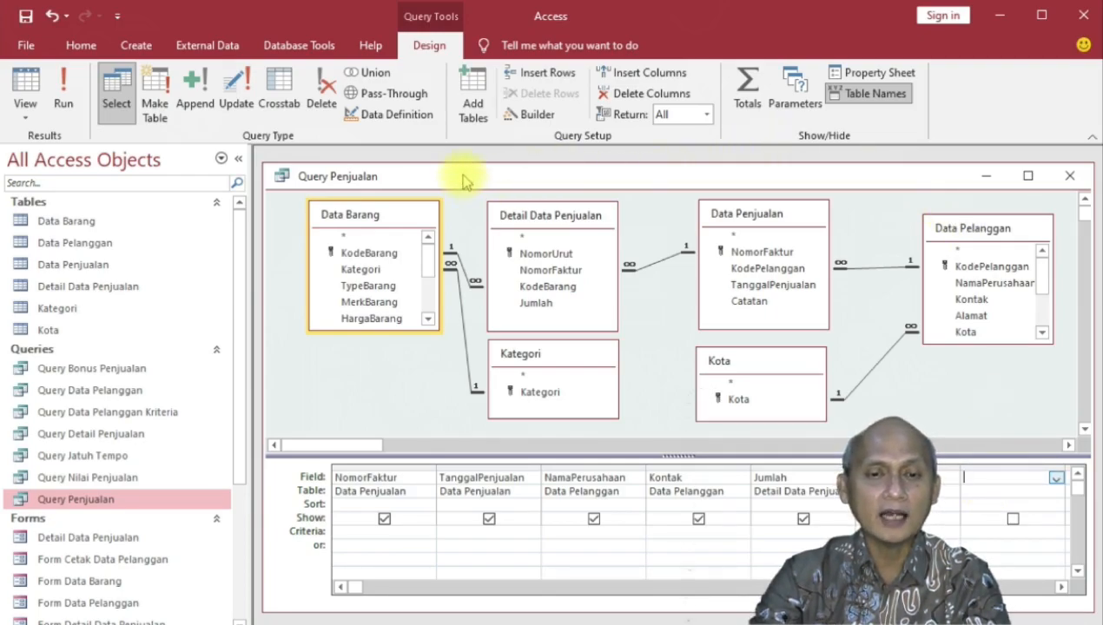
{"action": "left_click", "coordinate": [524, 115]}
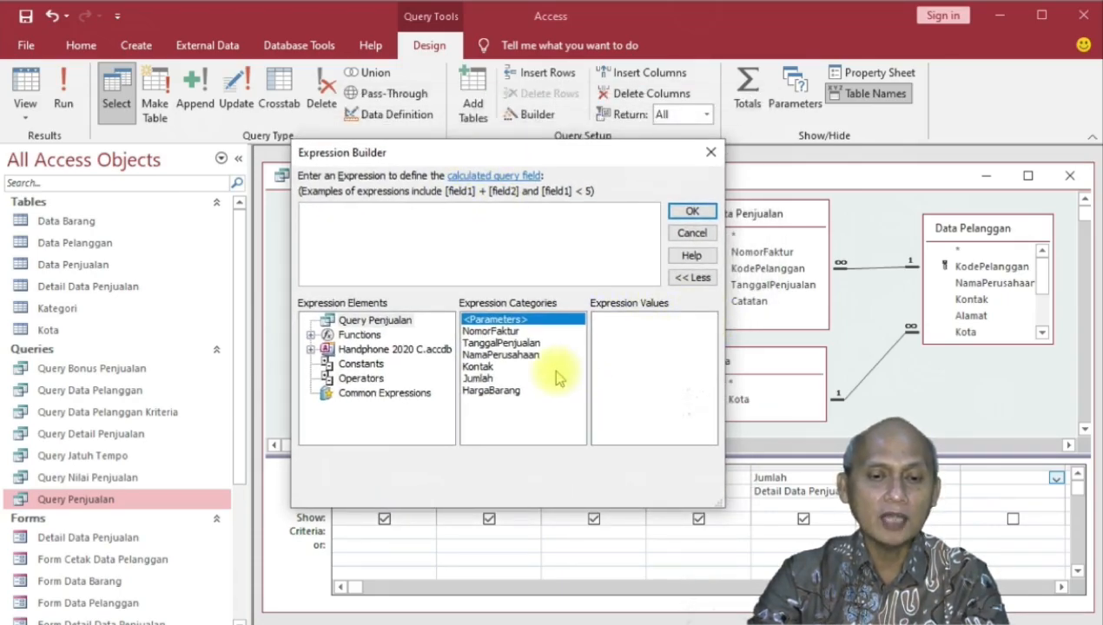
{"action": "double_click", "coordinate": [488, 383]}
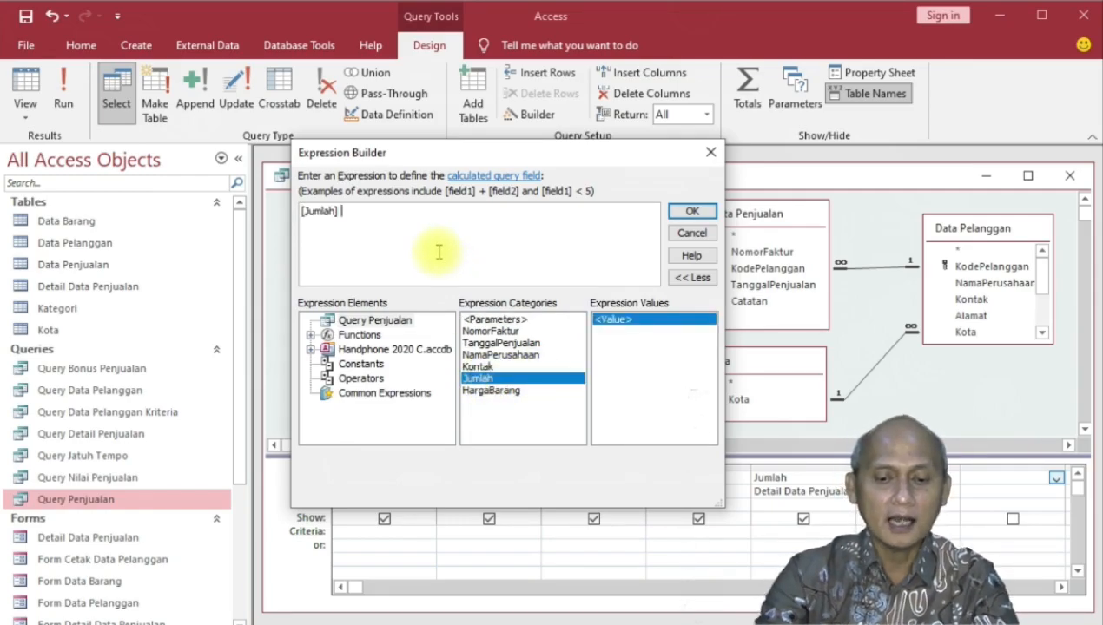
{"action": "type", "text": "*"}
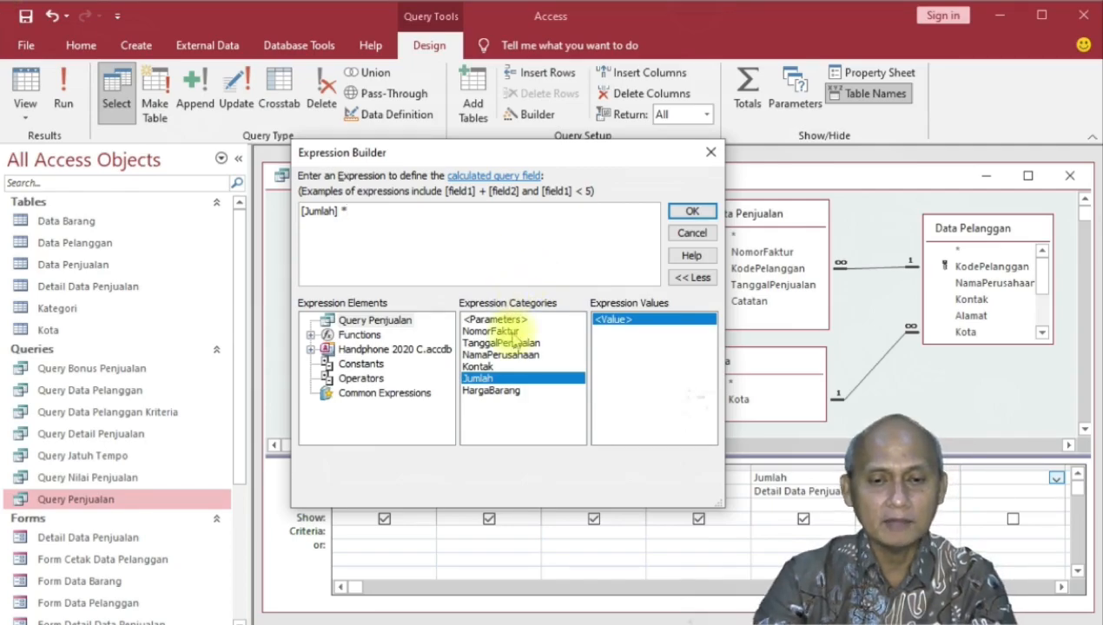
{"action": "double_click", "coordinate": [495, 391]}
Step: Name the calculated field by prefixing its expression with "Nilai:" and apply it to the query column
{"action": "left_click", "coordinate": [302, 217]}
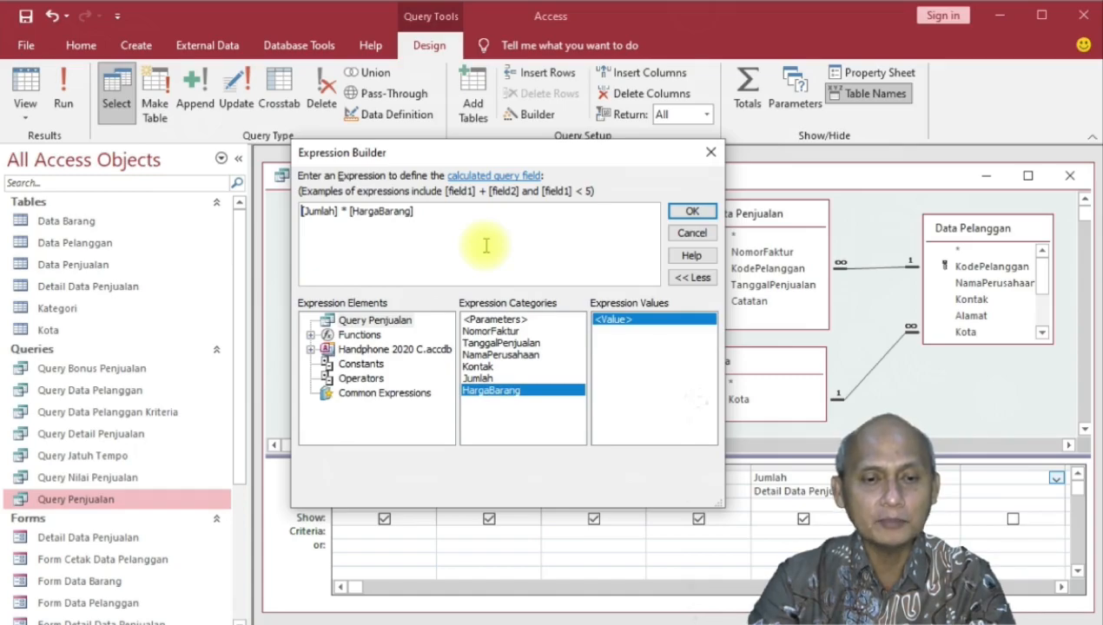
{"action": "type", "text": "Nilai"}
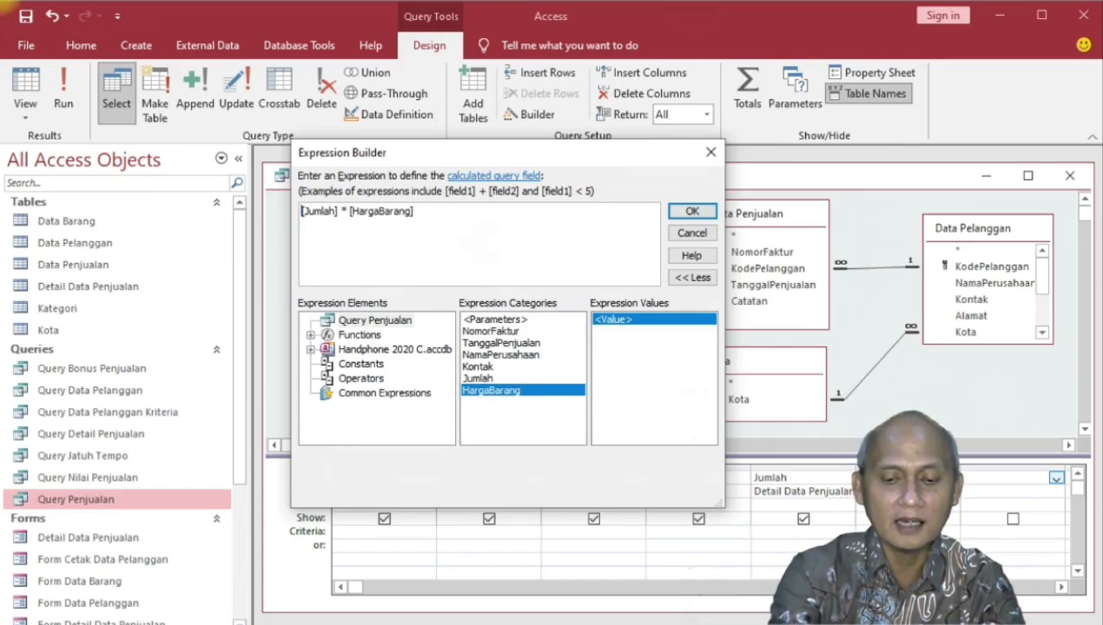
{"action": "type", "text": ":"}
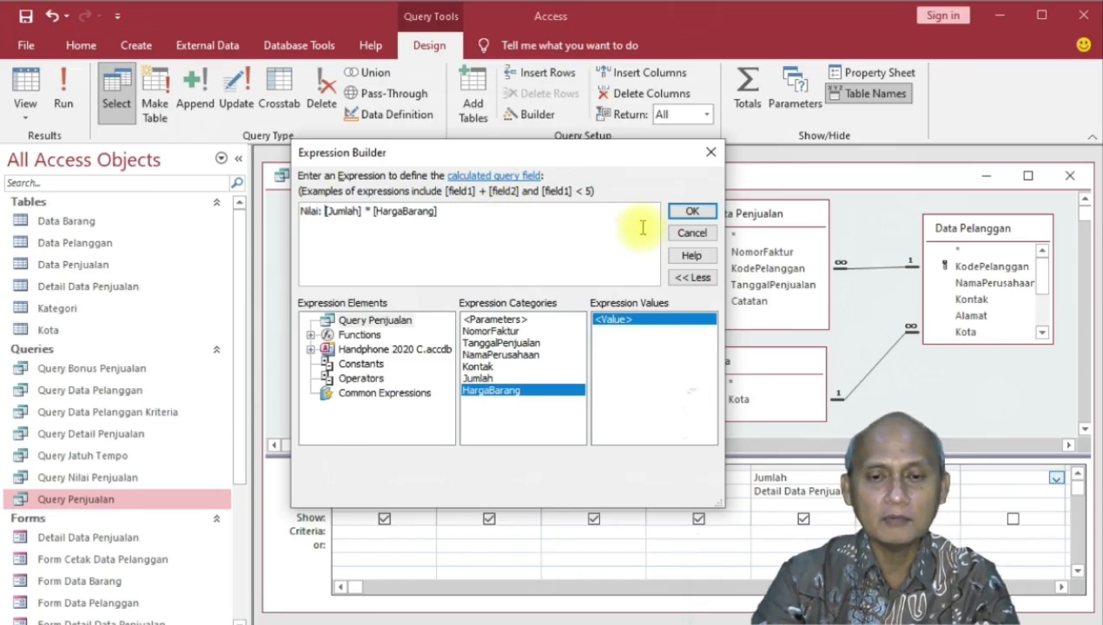
{"action": "left_click", "coordinate": [692, 212]}
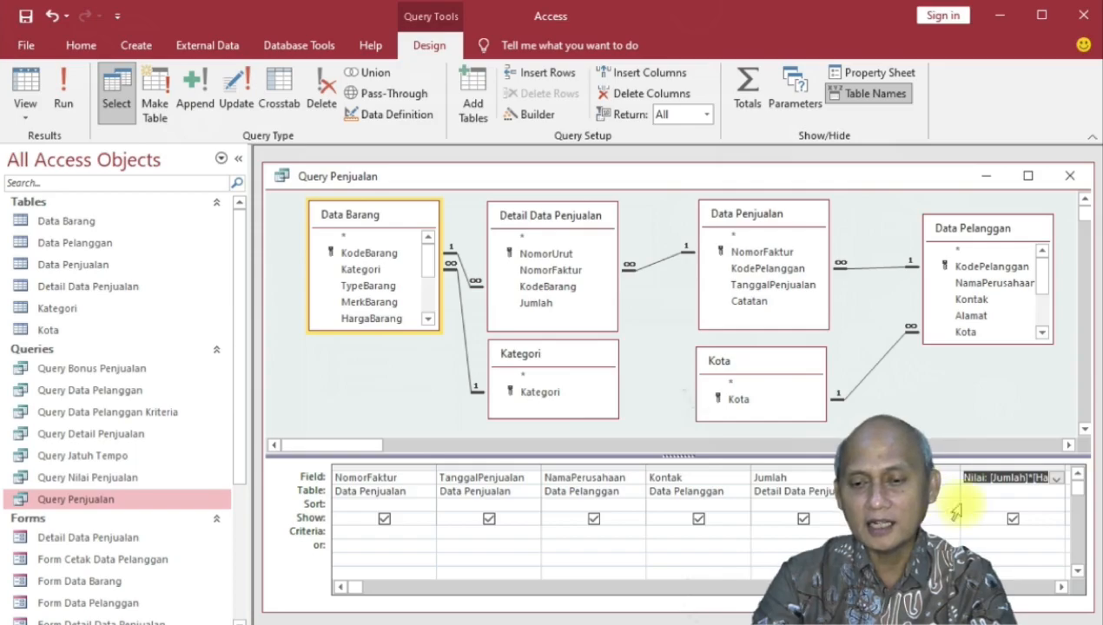
{"action": "left_click", "coordinate": [991, 478]}
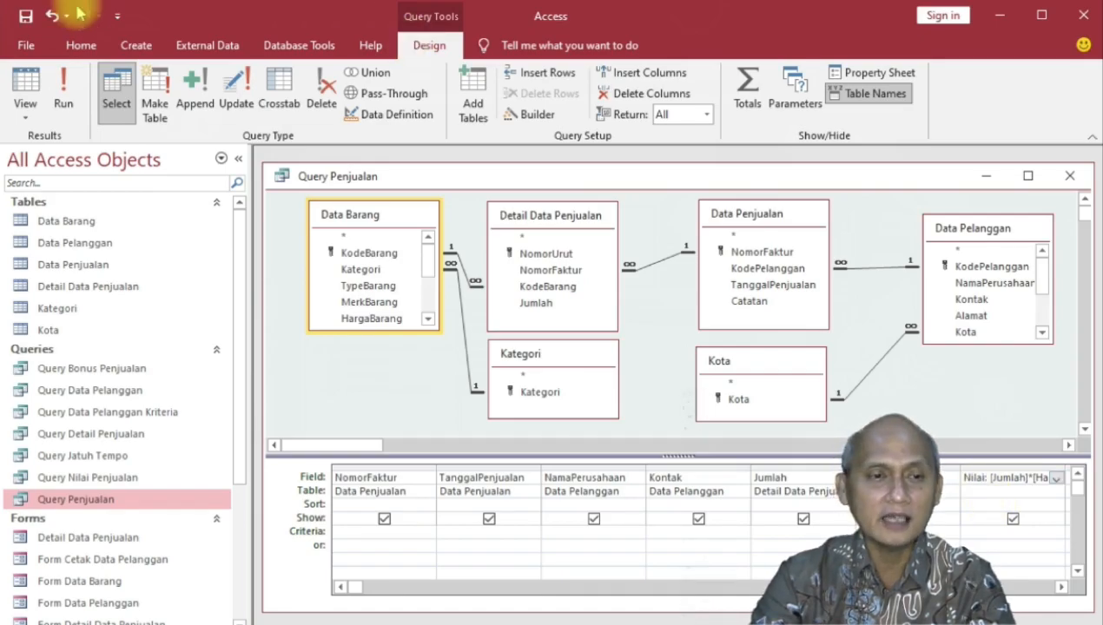
Step: Run the query, collapse the object list and widen the datasheet window to view the calculated Nilai column
{"action": "left_click", "coordinate": [63, 94]}
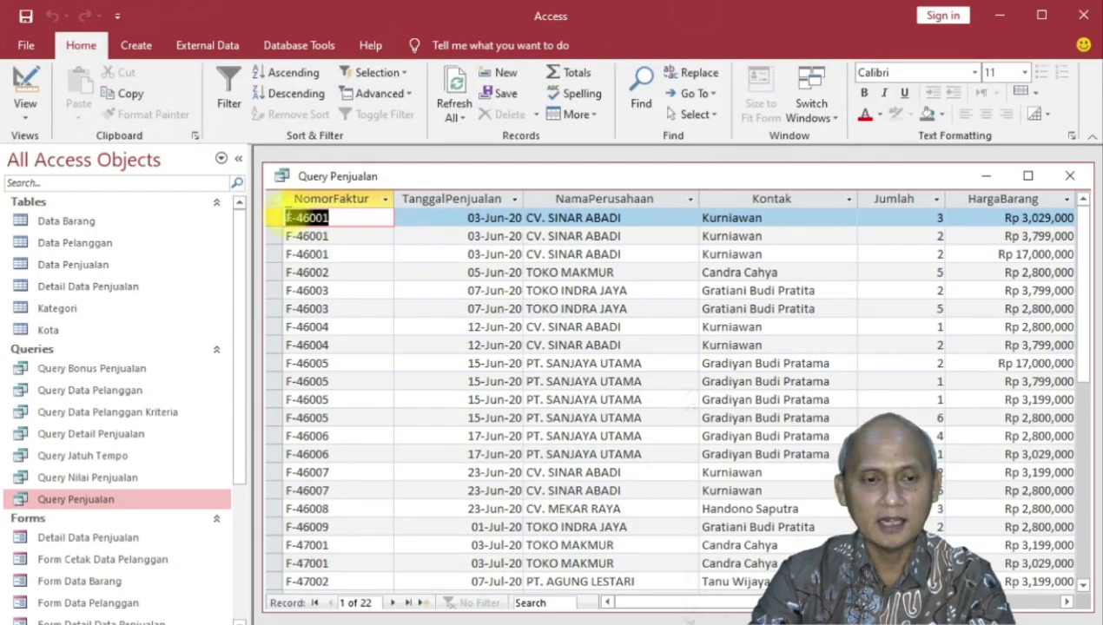
{"action": "left_click", "coordinate": [238, 170]}
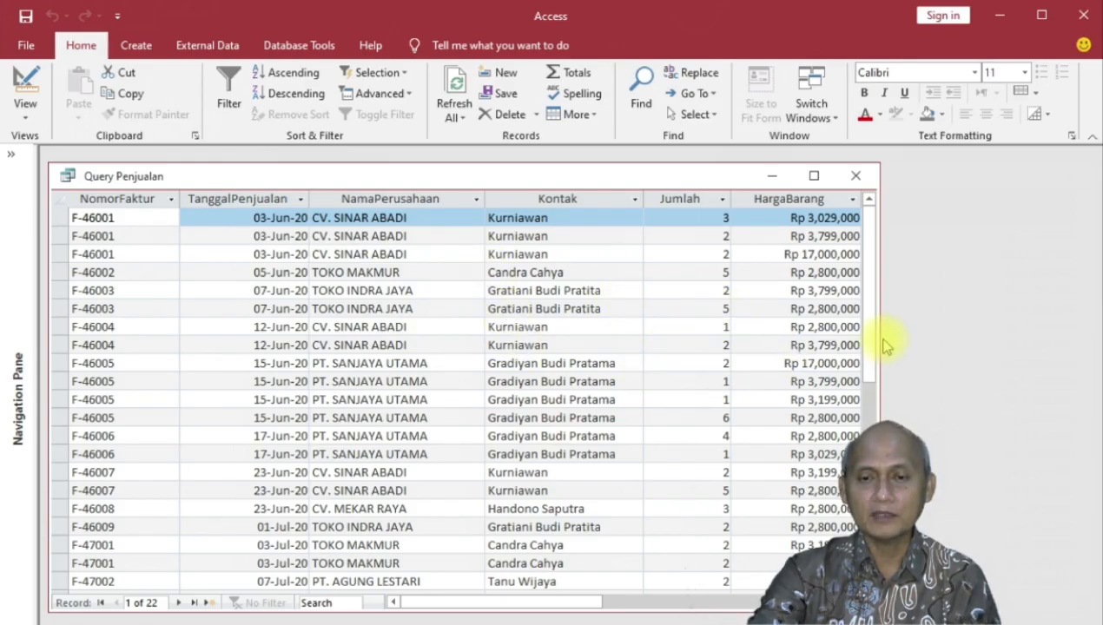
{"action": "left_click_drag", "start_coordinate": [879, 340], "coordinate": [1006, 328]}
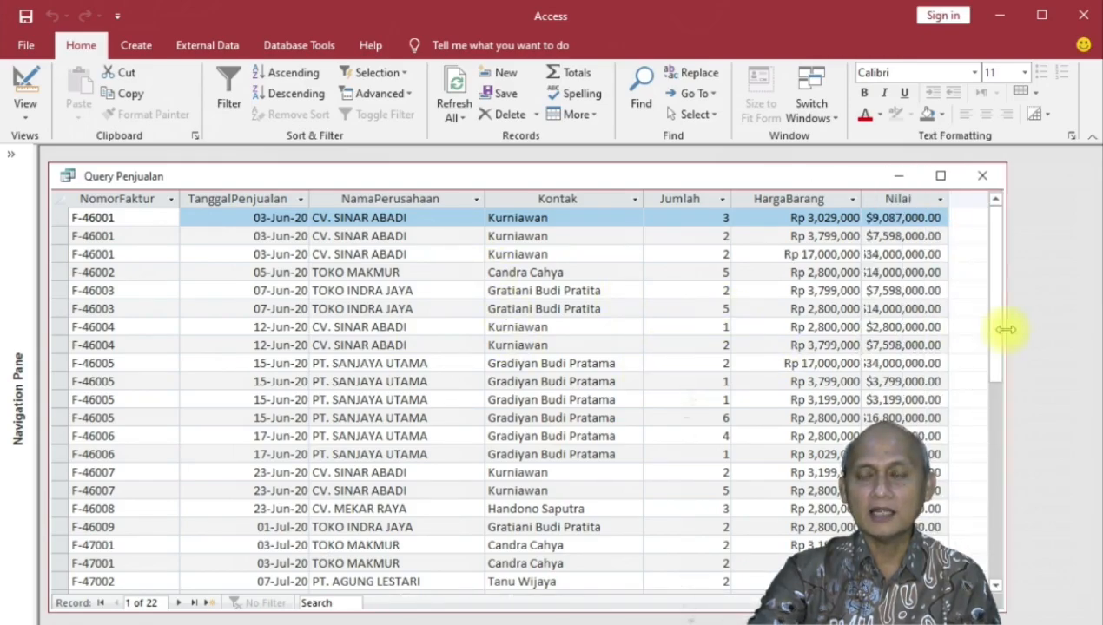
Step: Widen the Nilai column in the datasheet and set the Nilai field's format to Rp #,##0 in the query design
{"action": "left_click_drag", "start_coordinate": [950, 200], "coordinate": [964, 200]}
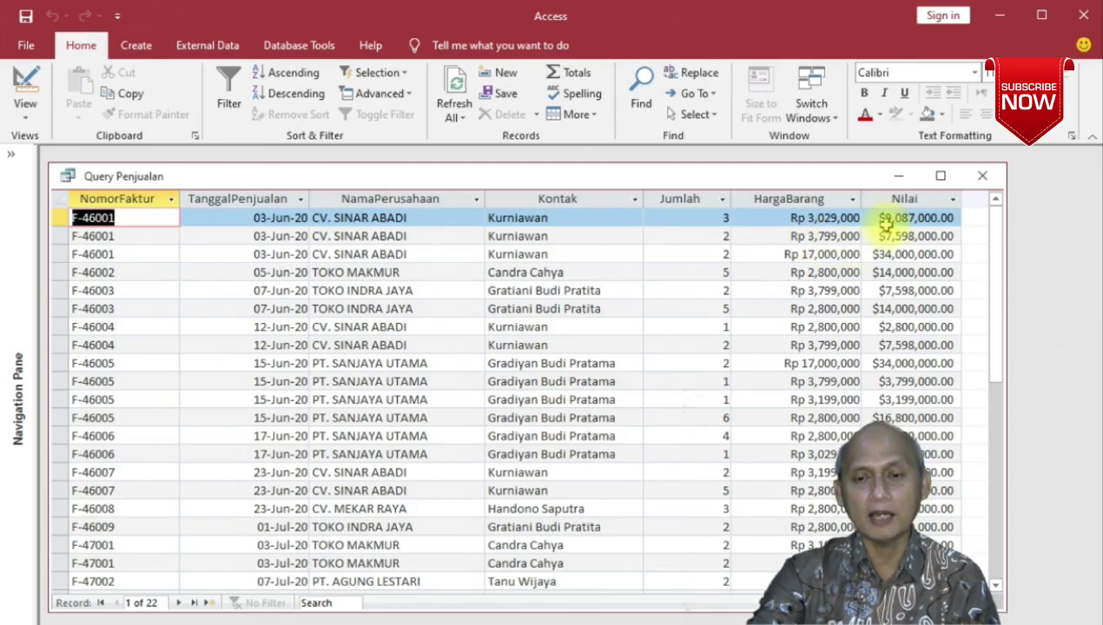
{"action": "left_click", "coordinate": [33, 87]}
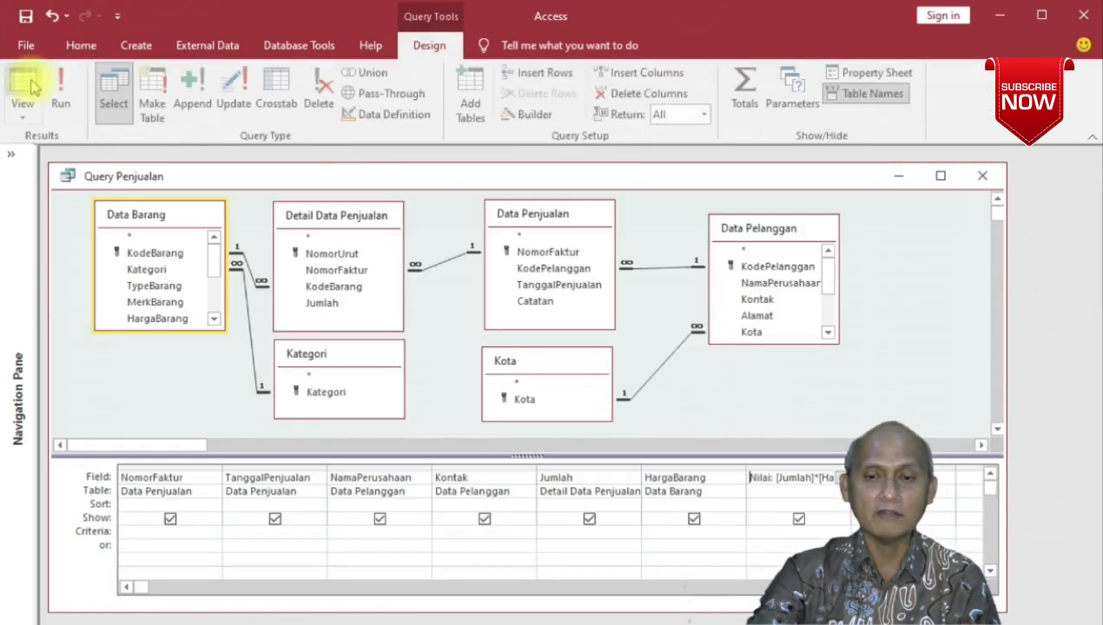
{"action": "left_click", "coordinate": [775, 478]}
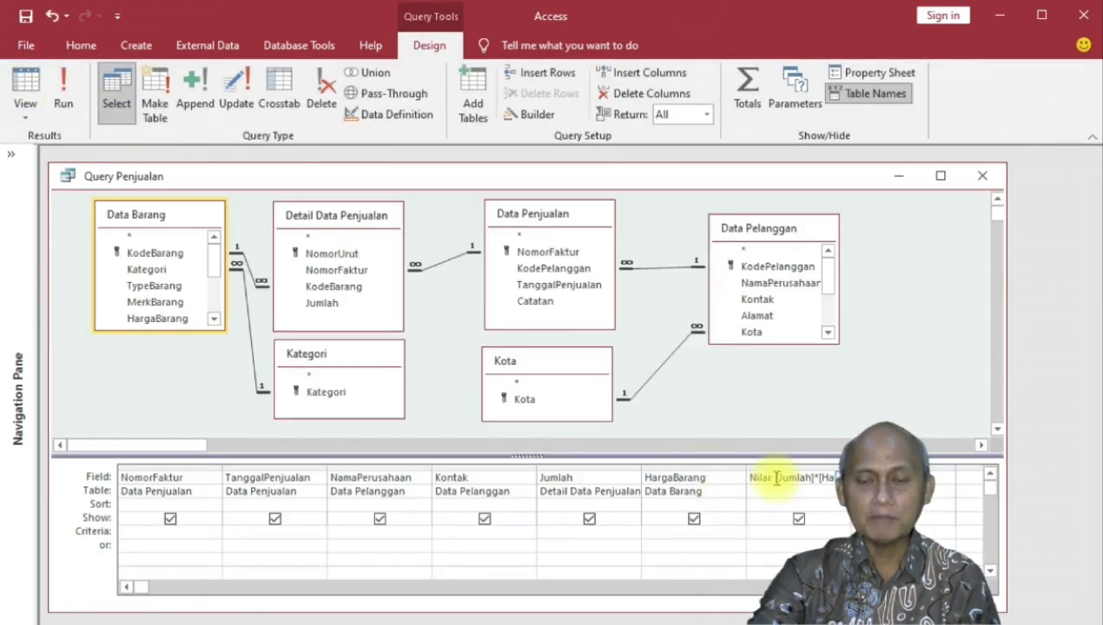
{"action": "left_click", "coordinate": [856, 73]}
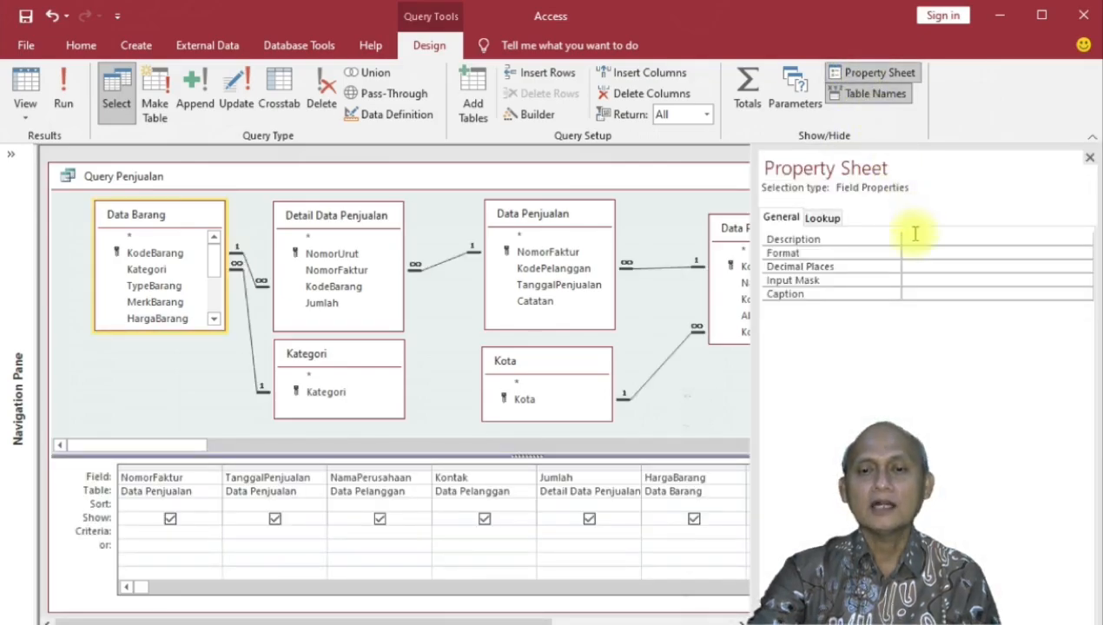
{"action": "left_click", "coordinate": [917, 253]}
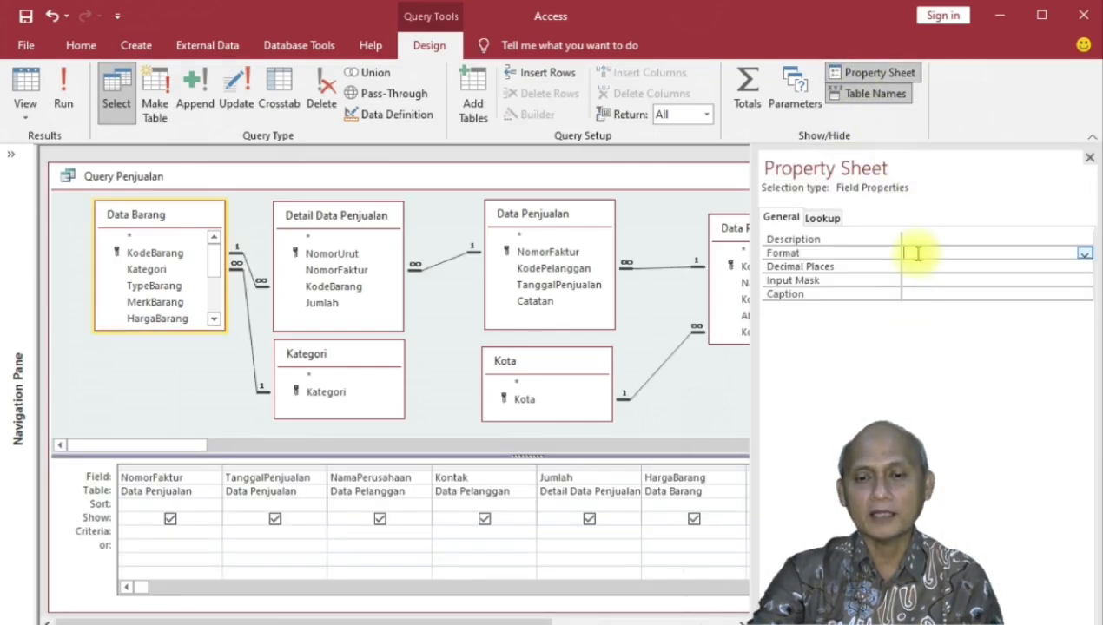
{"action": "type", "text": "Rp "}
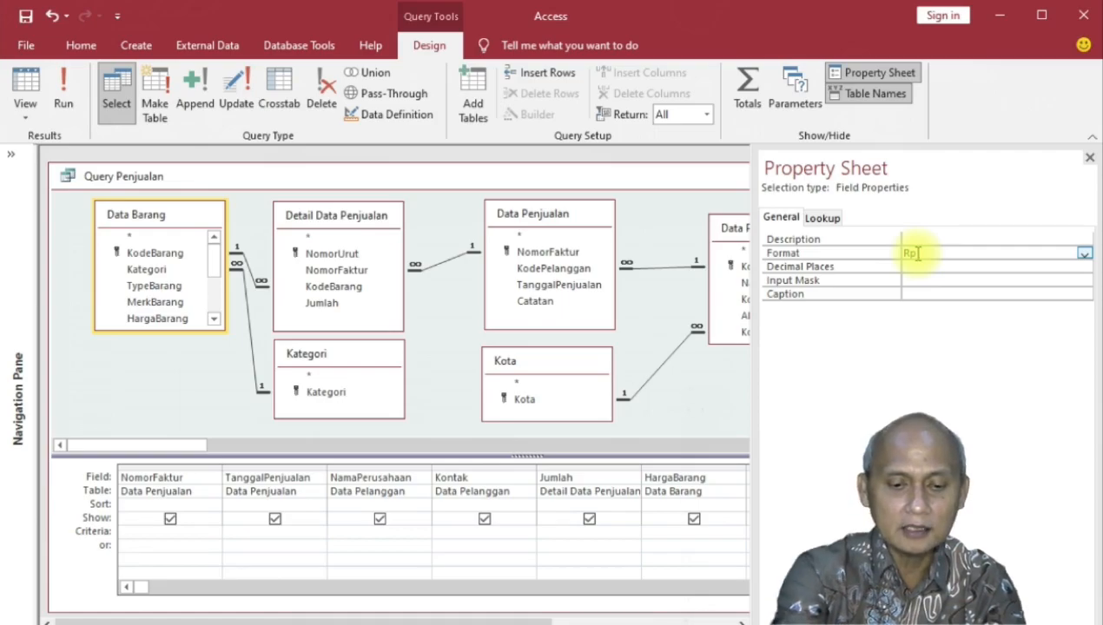
{"action": "type", "text": "#,##0"}
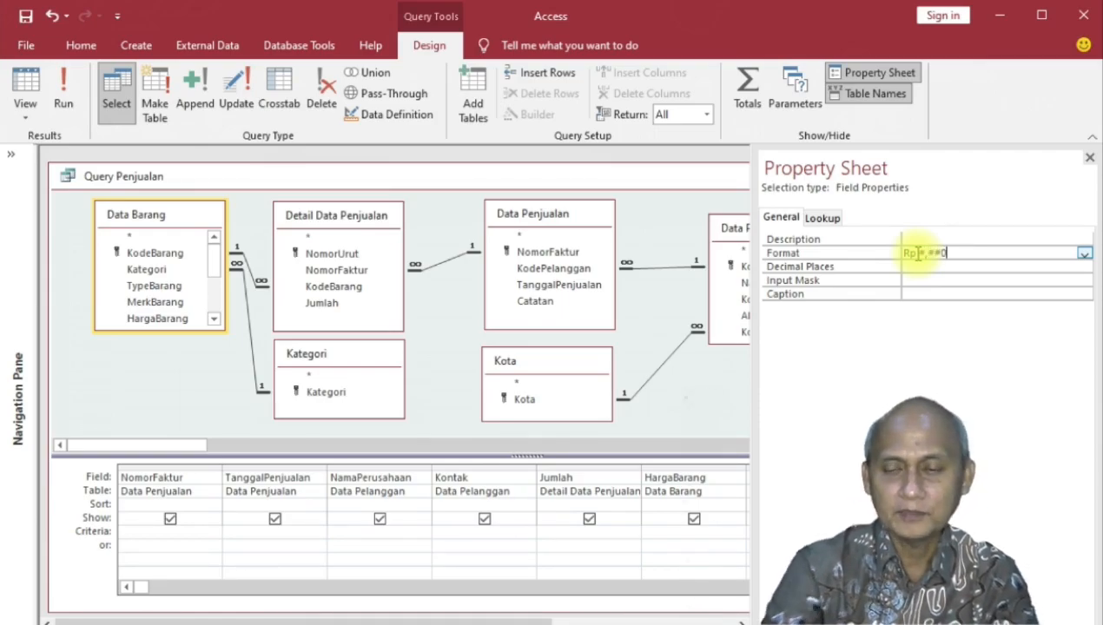
{"action": "key", "text": "Return"}
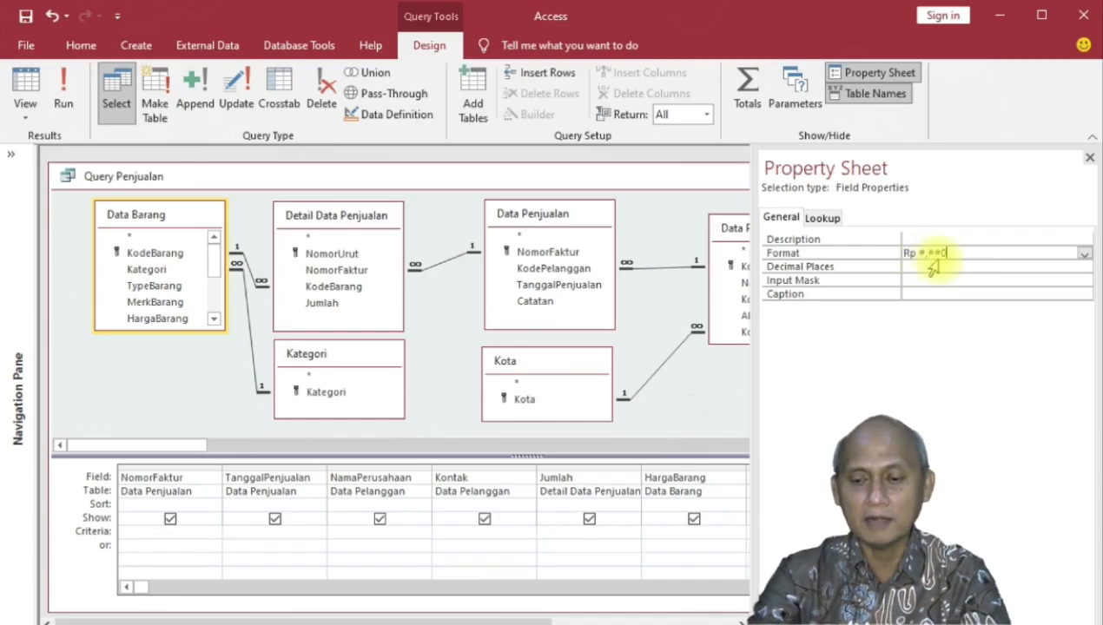
{"action": "left_click", "coordinate": [1089, 157]}
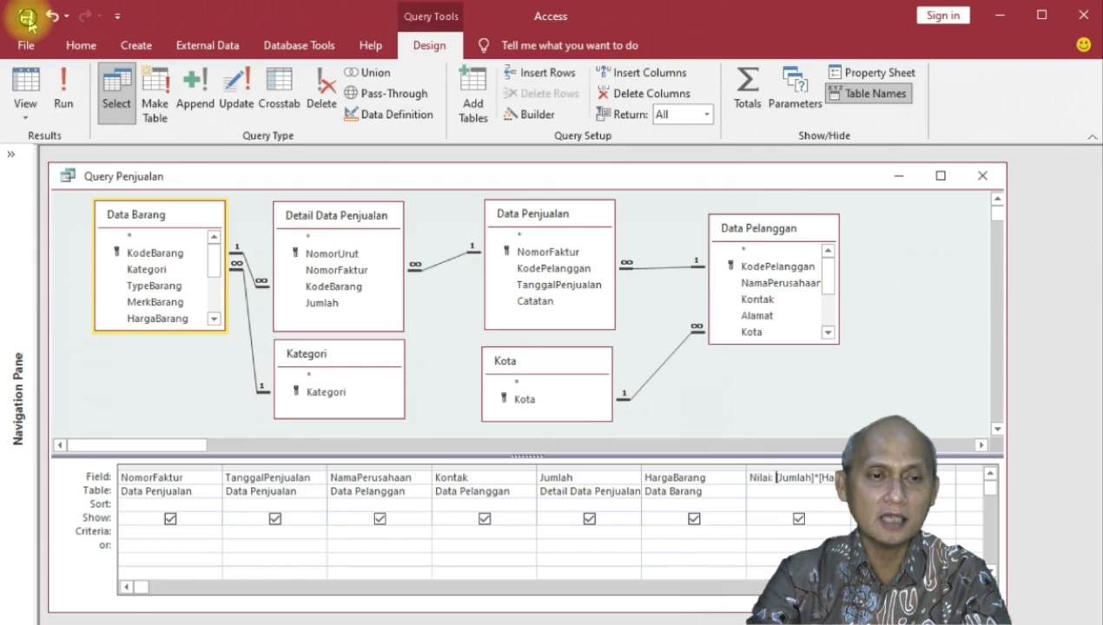
Step: Run the query to check the formatted Nilai column, close it and bring back the object list
{"action": "left_click", "coordinate": [59, 83]}
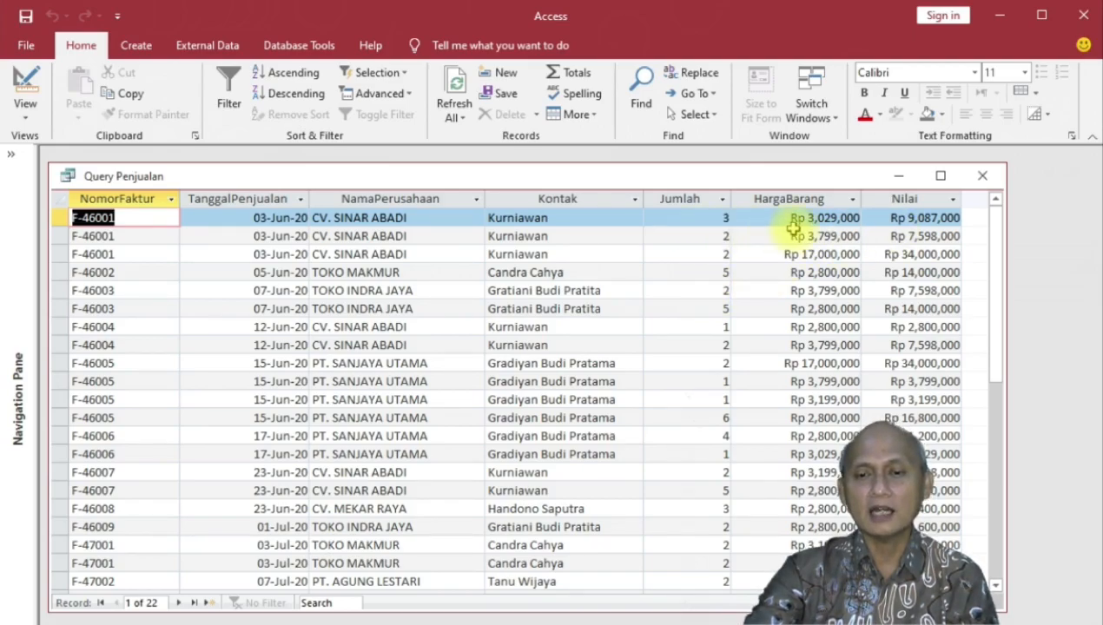
{"action": "left_click", "coordinate": [982, 175]}
{"action": "left_click", "coordinate": [11, 154]}
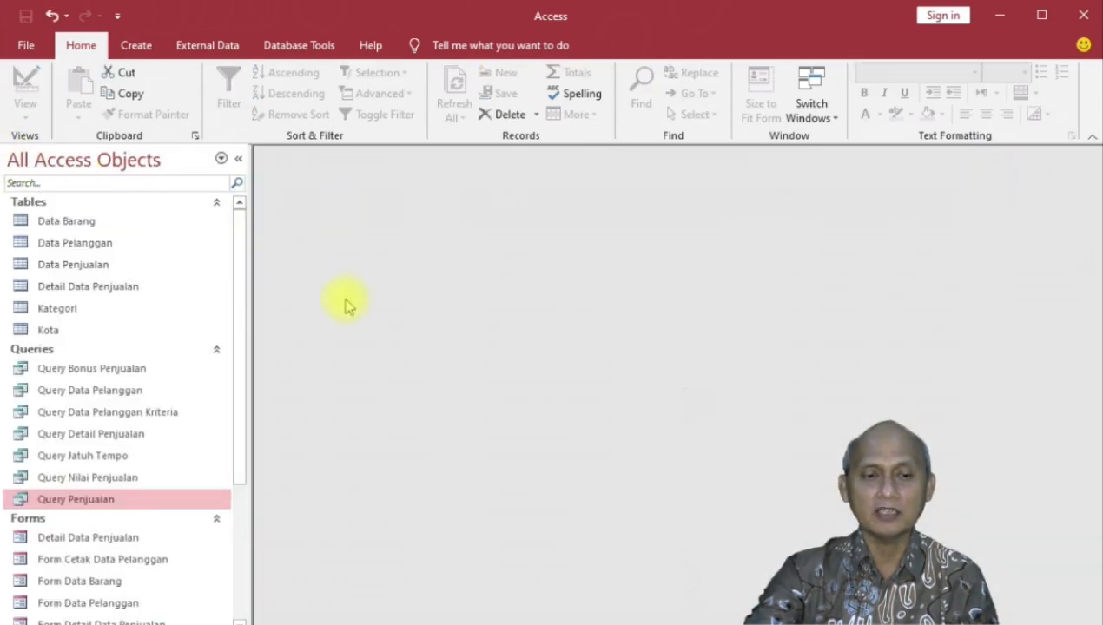
Step: Copy Query Penjualan and paste it among the database's queries
{"action": "left_click_drag", "start_coordinate": [245, 266], "coordinate": [246, 318]}
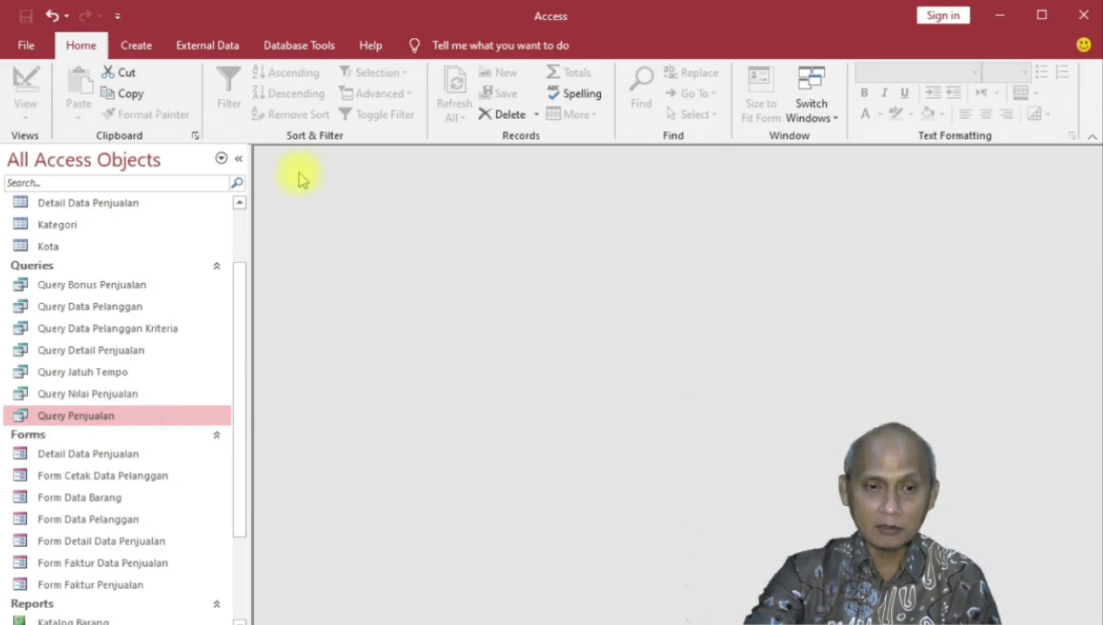
{"action": "left_click", "coordinate": [151, 417]}
{"action": "right_click", "coordinate": [151, 417]}
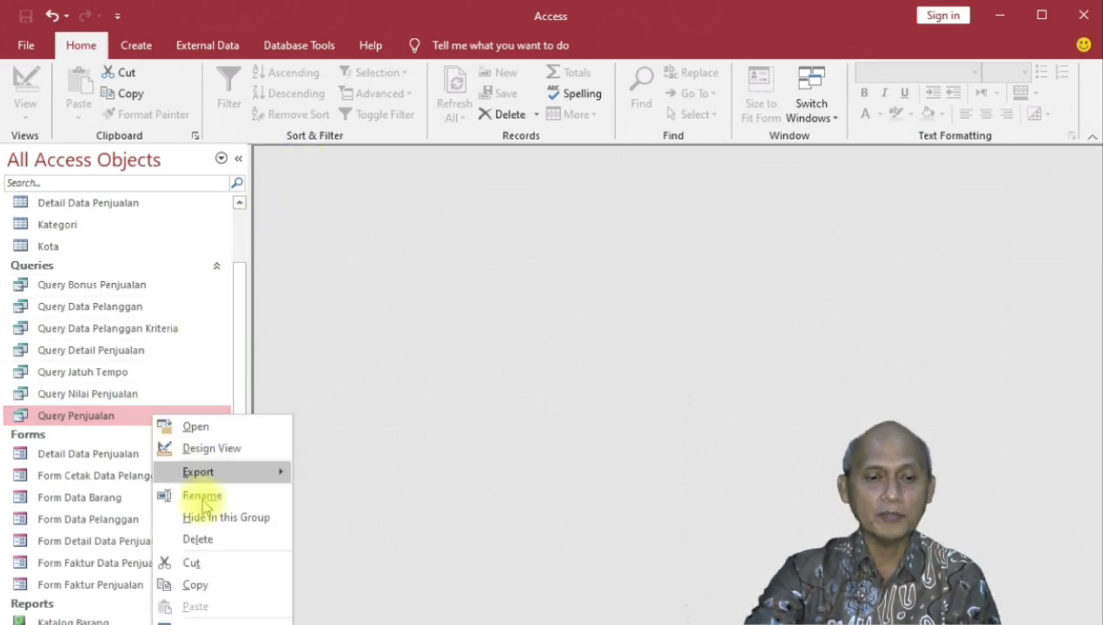
{"action": "left_click", "coordinate": [209, 586]}
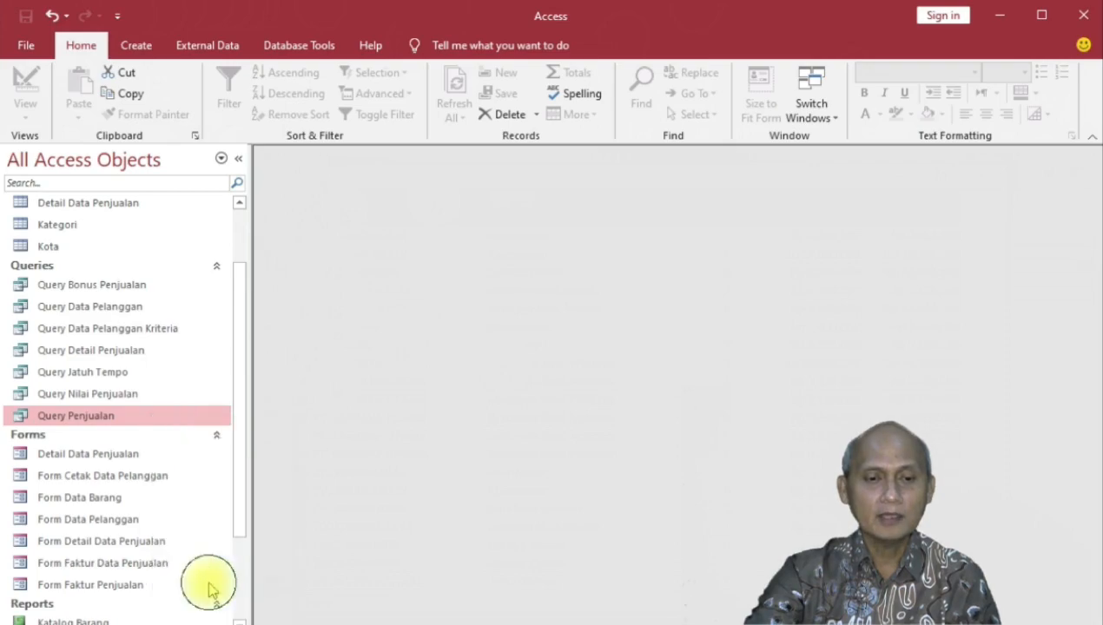
{"action": "right_click", "coordinate": [144, 423]}
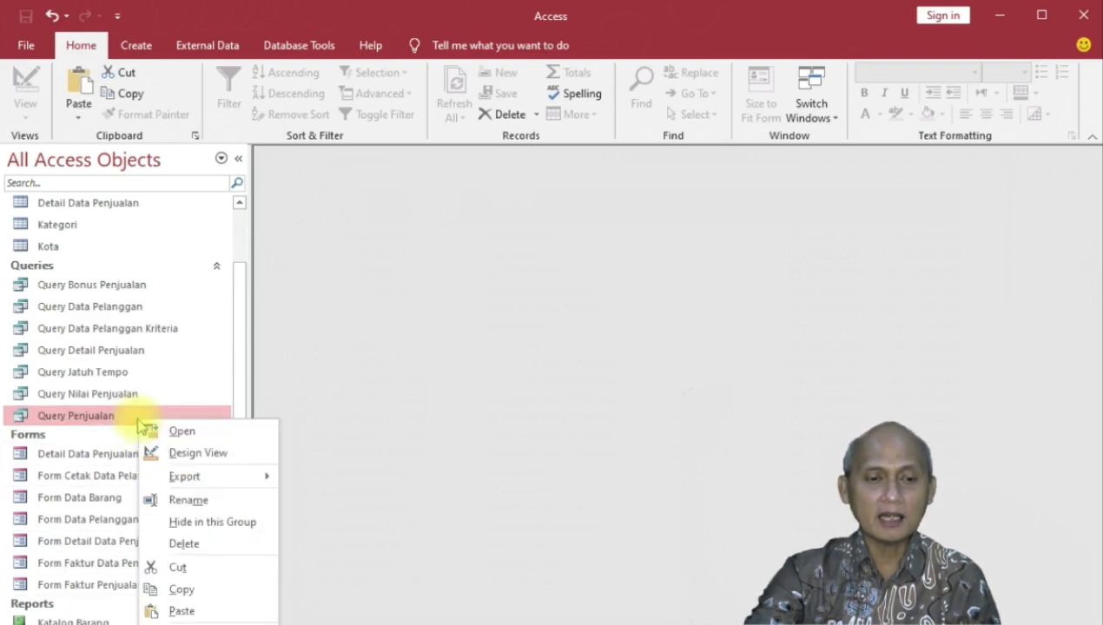
{"action": "left_click", "coordinate": [202, 610]}
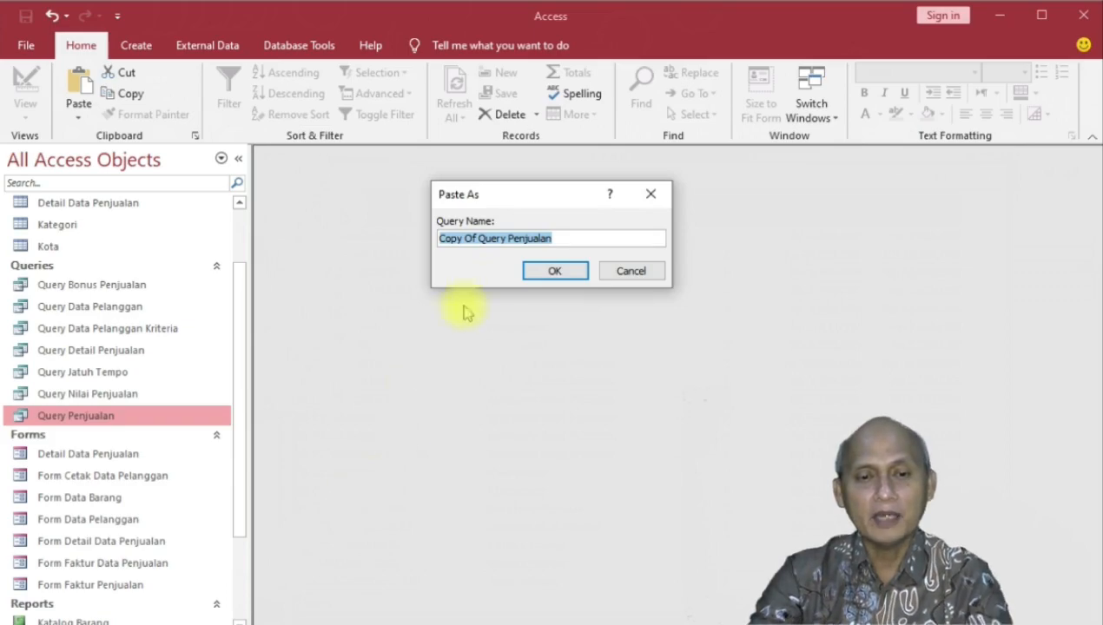
Step: Name the pasted query Query Penjualan Kriteria and confirm it
{"action": "left_click", "coordinate": [478, 242]}
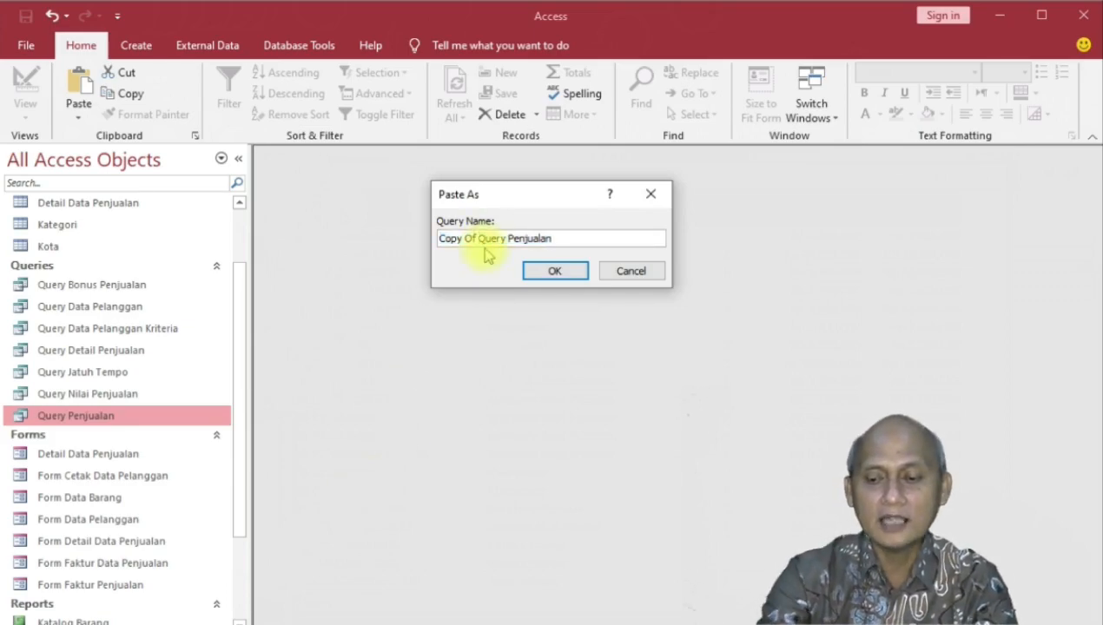
{"action": "key", "text": "BackSpace"}
{"action": "key", "text": "BackSpace"}
{"action": "key", "text": "BackSpace"}
{"action": "key", "text": "BackSpace"}
{"action": "key", "text": "BackSpace"}
{"action": "key", "text": "BackSpace"}
{"action": "key", "text": "BackSpace"}
{"action": "key", "text": "BackSpace"}
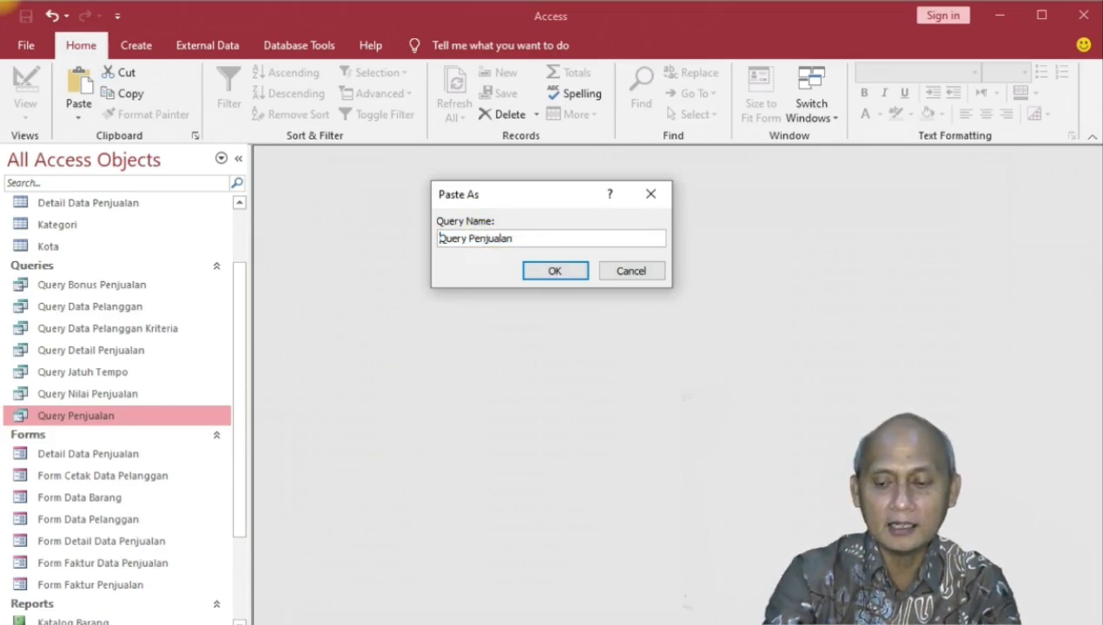
{"action": "key", "text": "End"}
{"action": "type", "text": "K"}
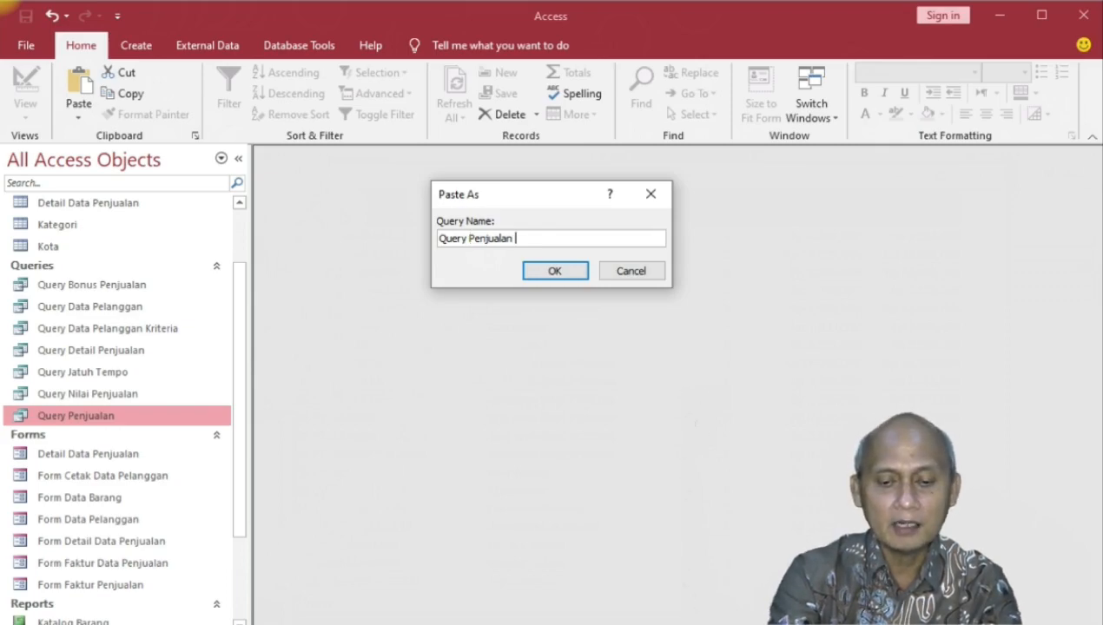
{"action": "type", "text": "ri"}
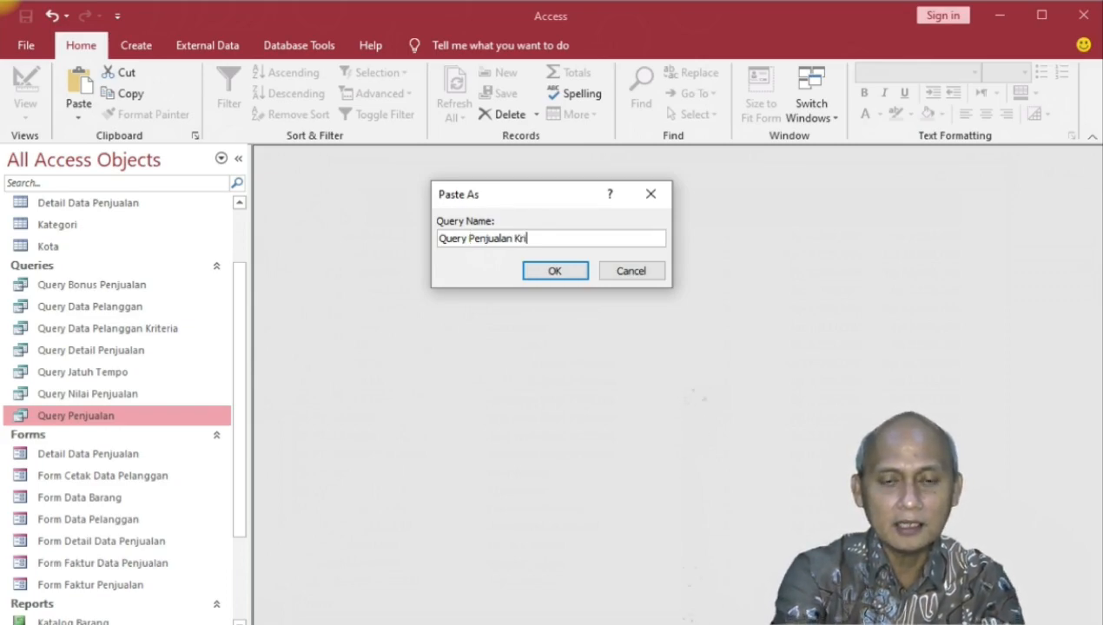
{"action": "type", "text": "teria"}
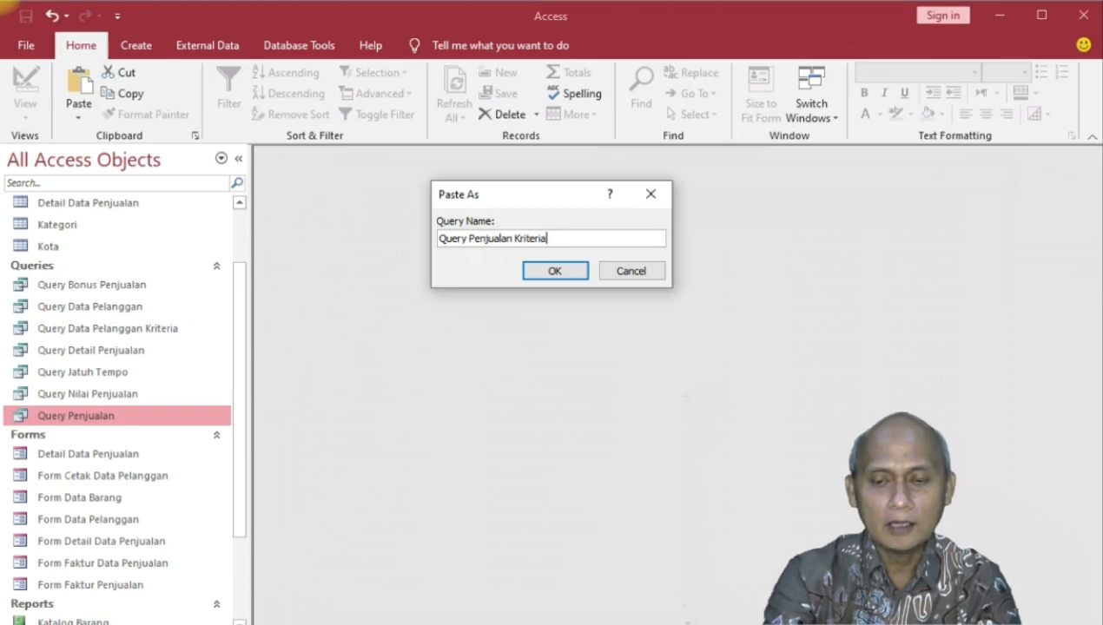
{"action": "key", "text": "Return"}
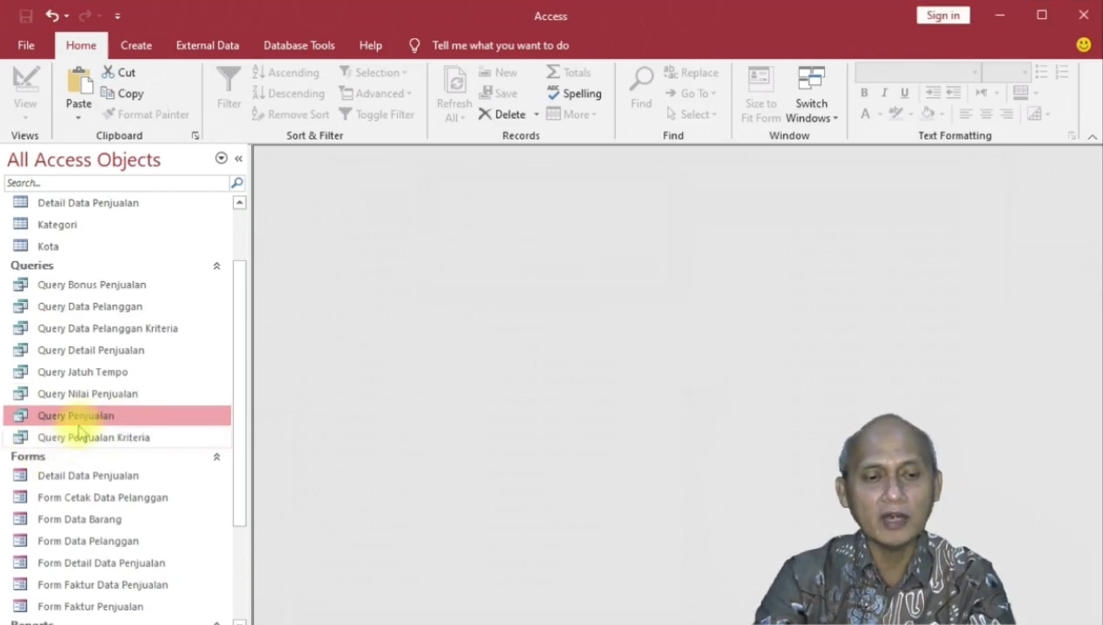
Step: Open Query Penjualan and Query Penjualan Kriteria side by side to compare their records, and close both
{"action": "double_click", "coordinate": [85, 421]}
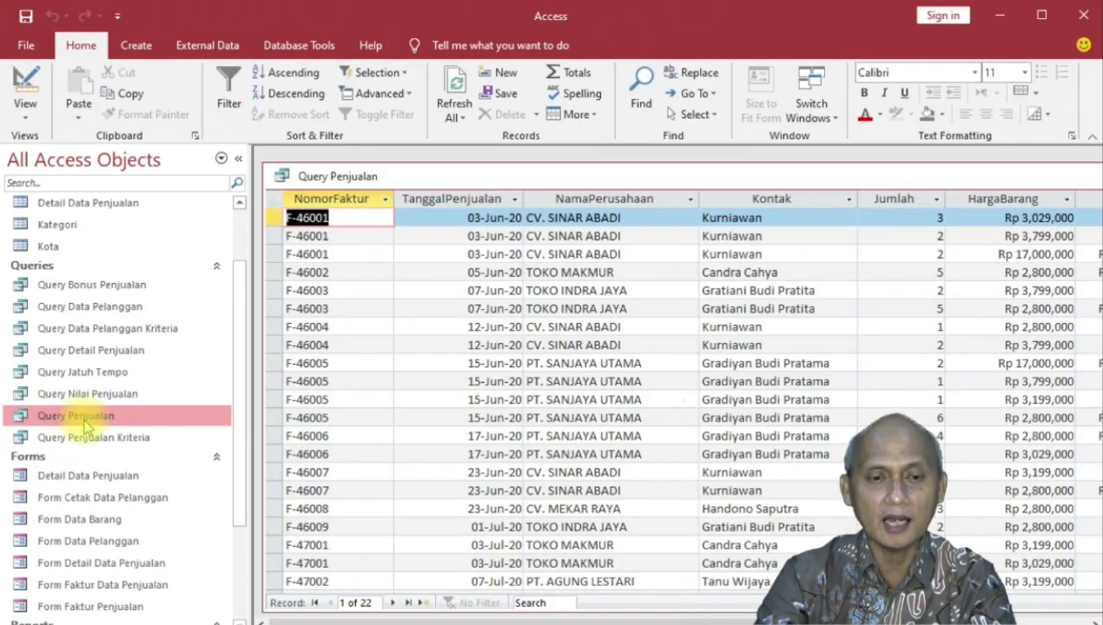
{"action": "double_click", "coordinate": [92, 439]}
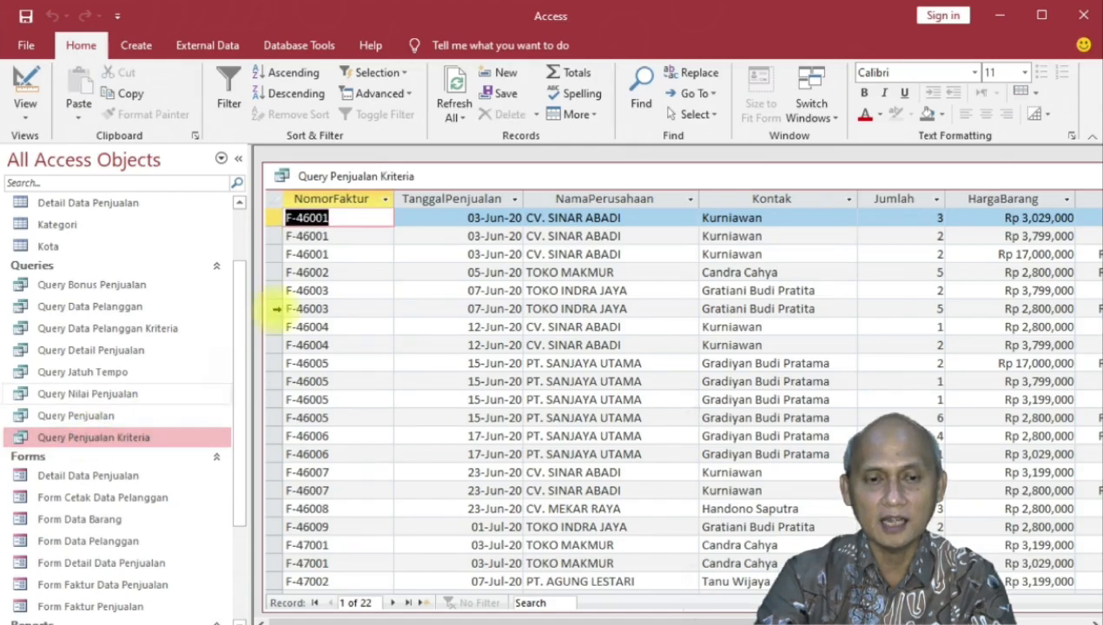
{"action": "left_click_drag", "start_coordinate": [398, 177], "coordinate": [429, 216]}
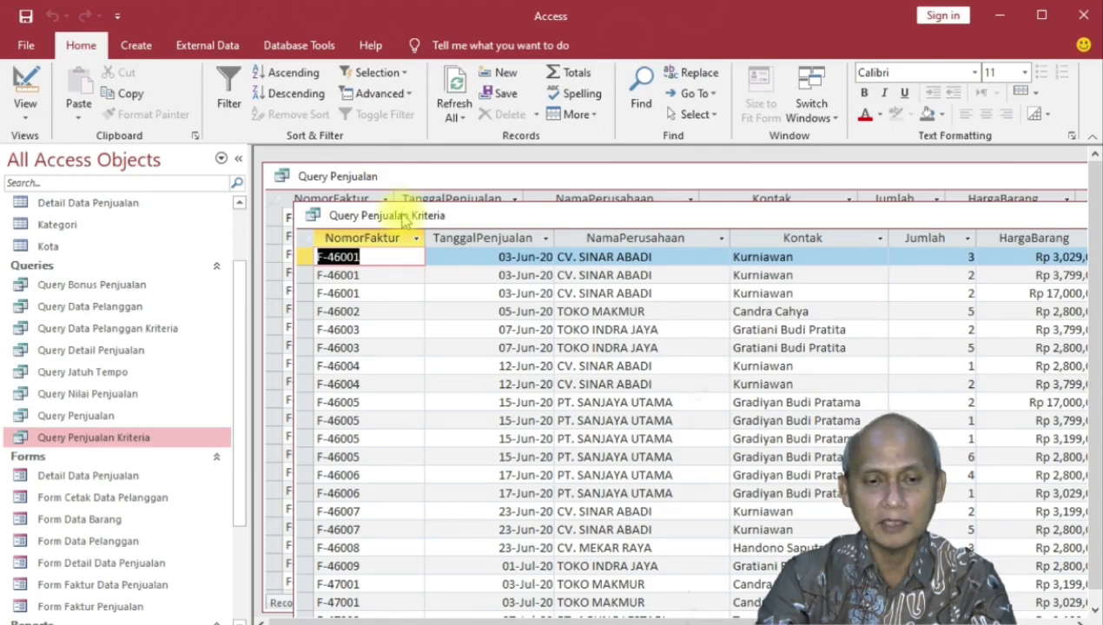
{"action": "left_click_drag", "start_coordinate": [403, 216], "coordinate": [388, 211]}
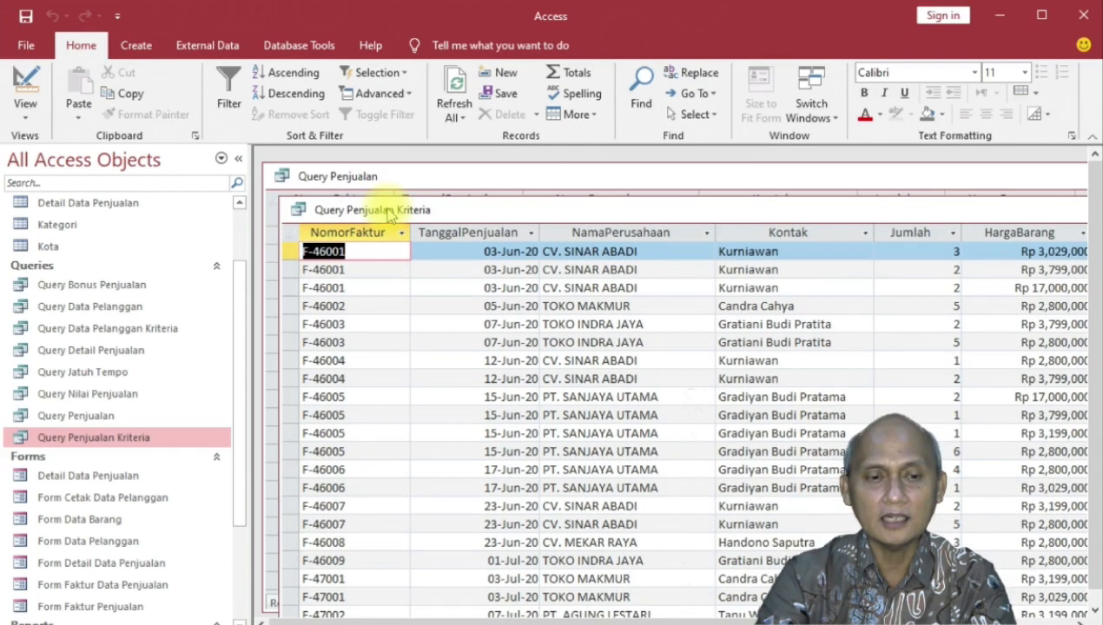
{"action": "right_click", "coordinate": [388, 211]}
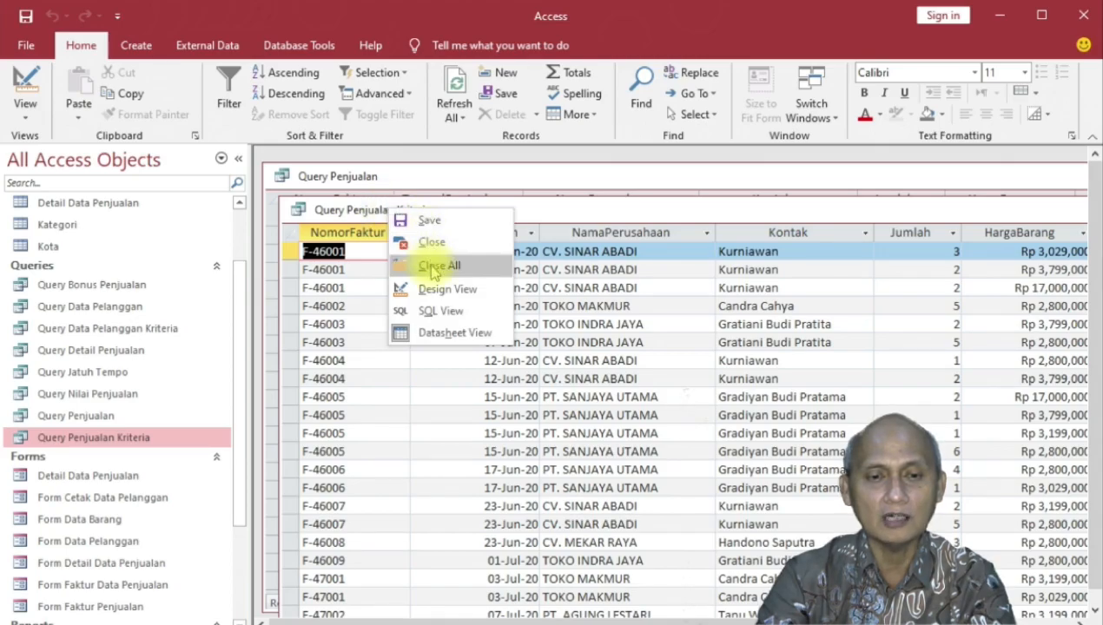
{"action": "left_click", "coordinate": [431, 266]}
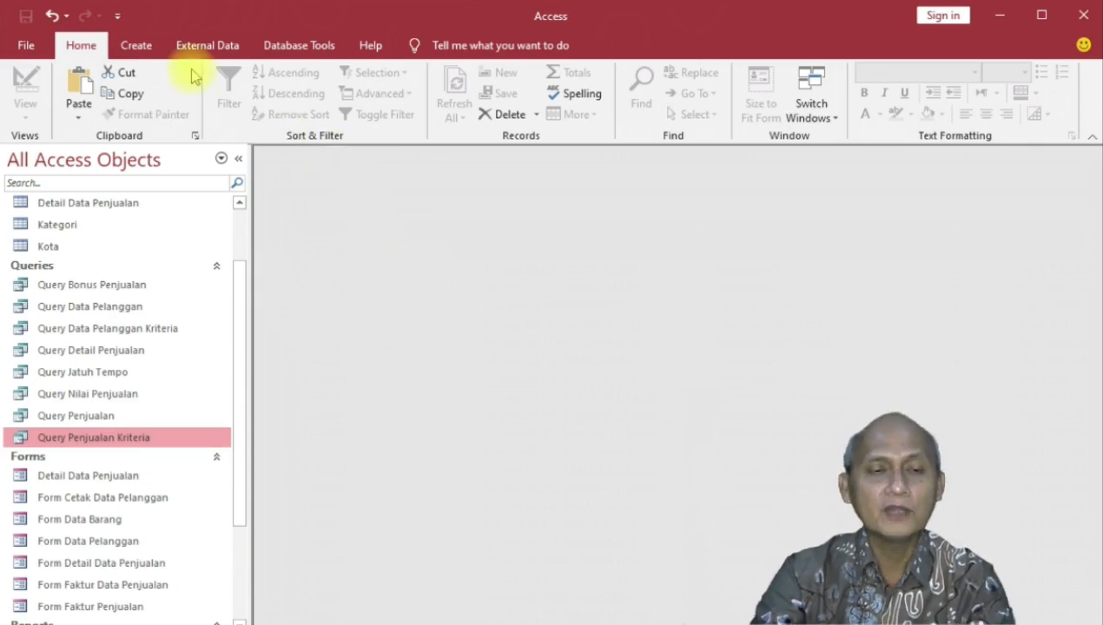
Step: Start a Report Wizard report on Query Penjualan Kriteria with all fields from NomorFaktur to Nilai and no grouping levels
{"action": "left_click", "coordinate": [141, 52]}
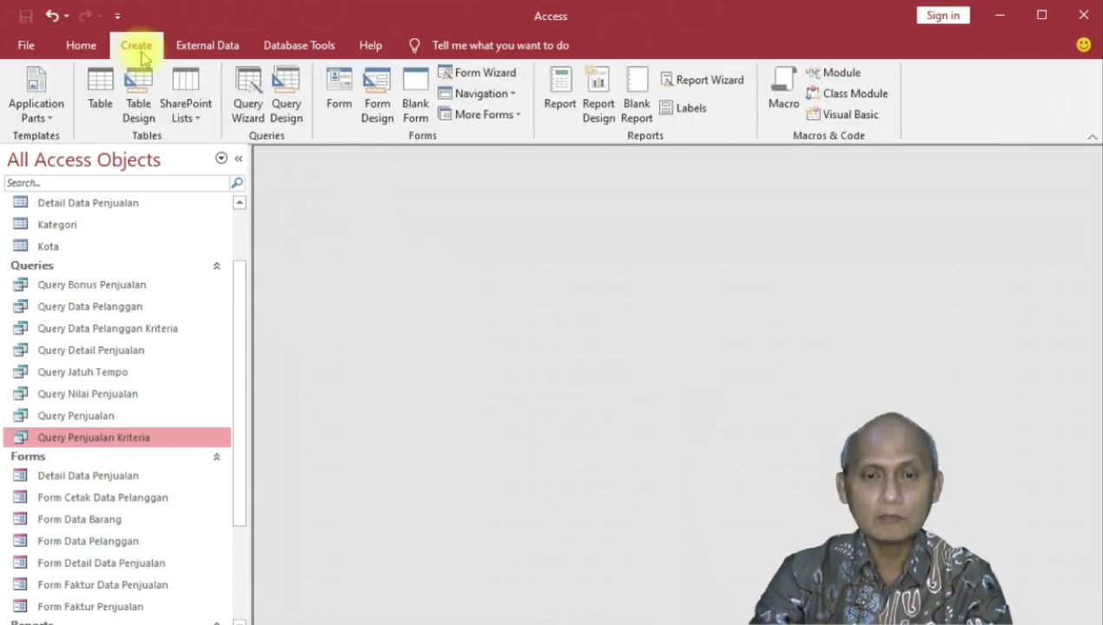
{"action": "left_click", "coordinate": [708, 80]}
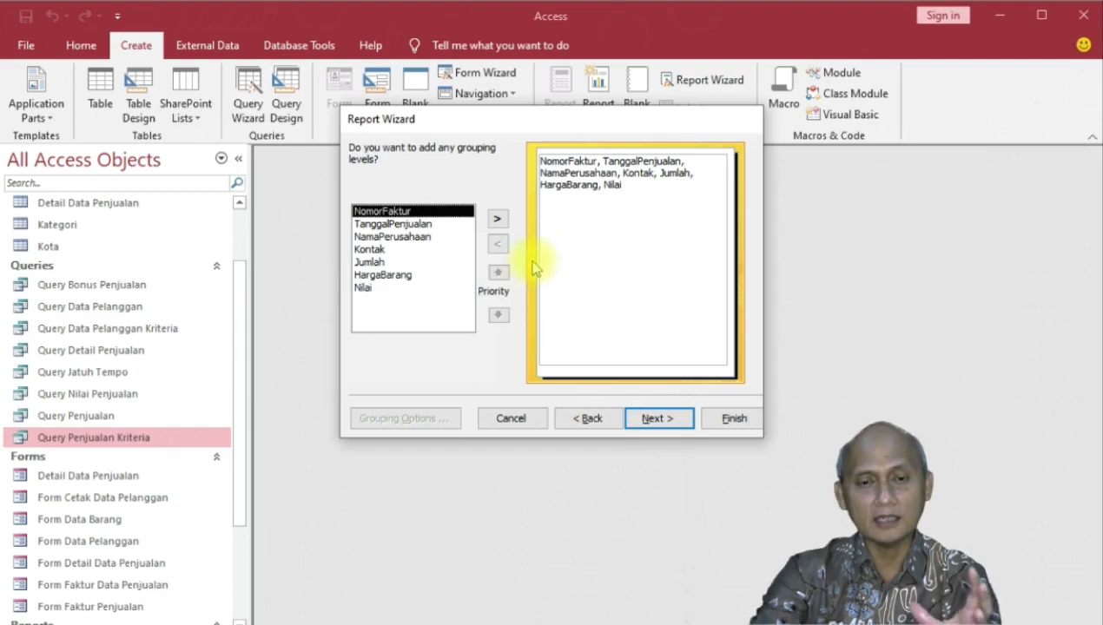
{"action": "left_click", "coordinate": [657, 419]}
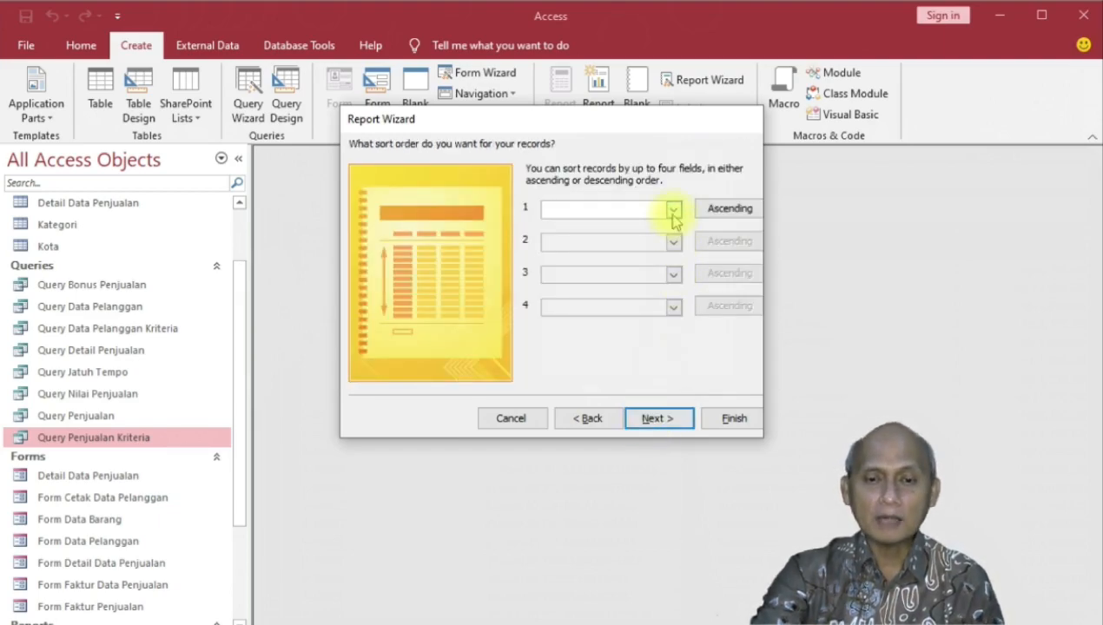
Step: Sort the report's records by TanggalPenjualan ascending and set its page orientation to Landscape
{"action": "left_click", "coordinate": [673, 211]}
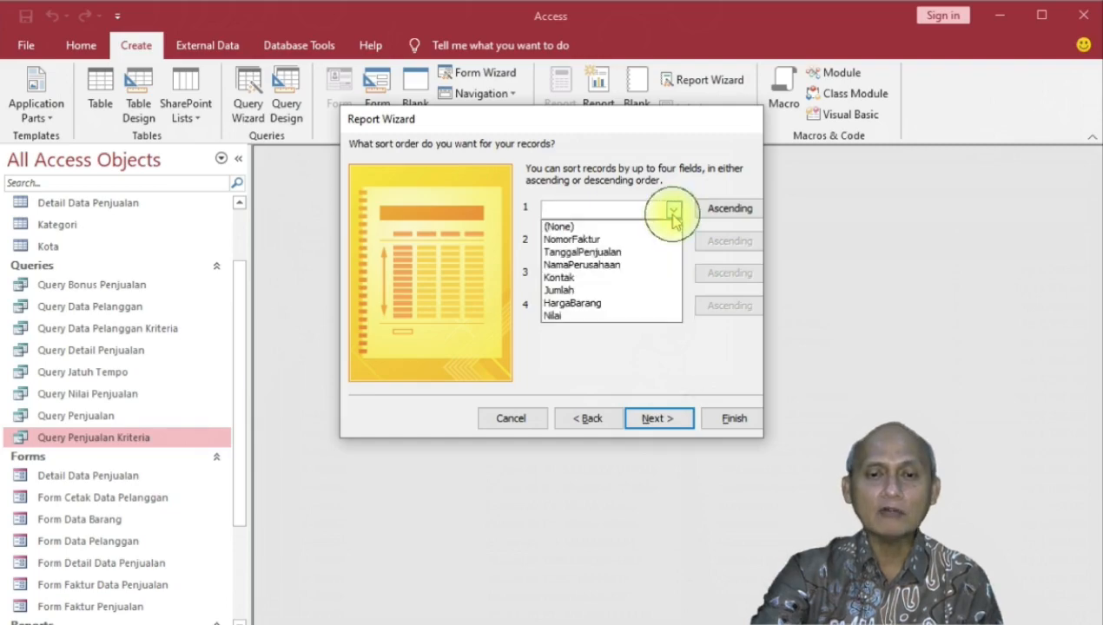
{"action": "left_click", "coordinate": [604, 252]}
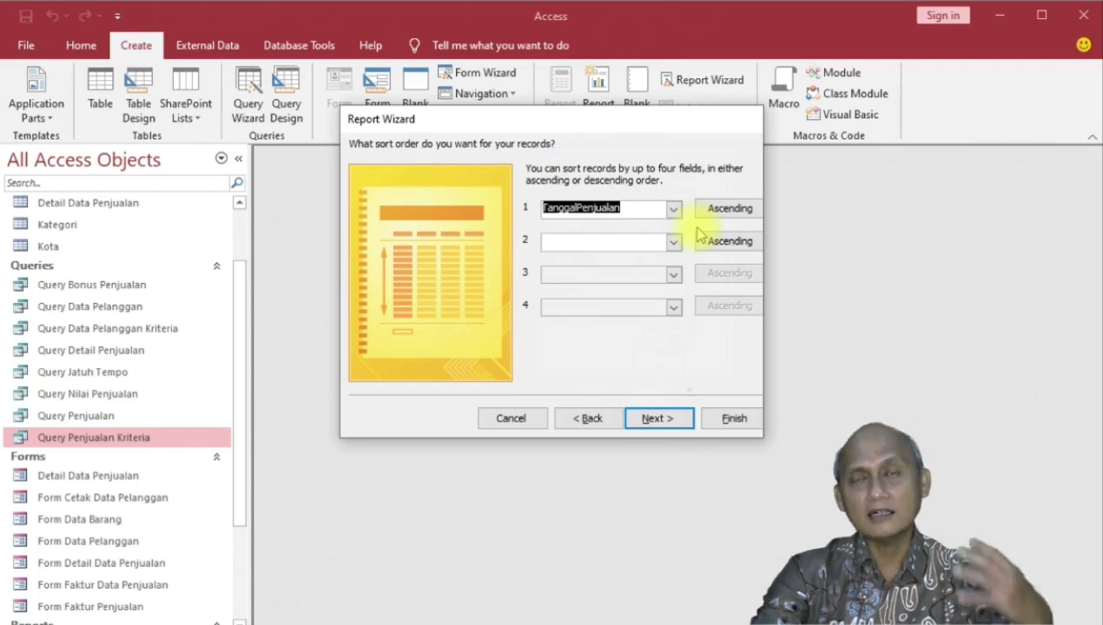
{"action": "left_click", "coordinate": [667, 425]}
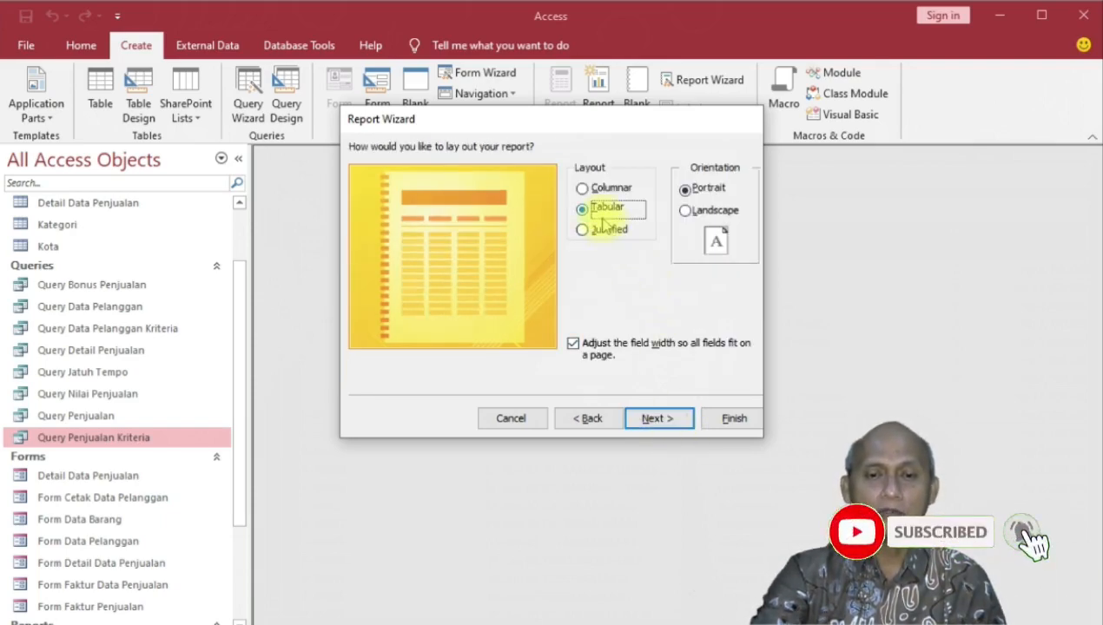
{"action": "left_click", "coordinate": [702, 216]}
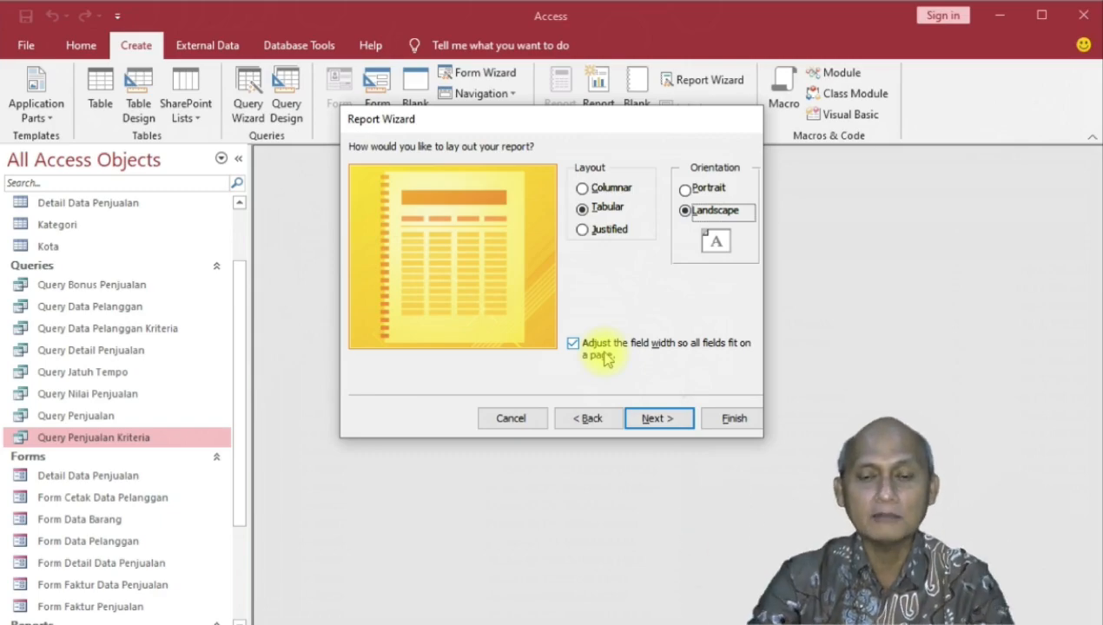
Step: Title the report Laporan Penjualan and finish the wizard with the report preview
{"action": "left_click", "coordinate": [656, 419]}
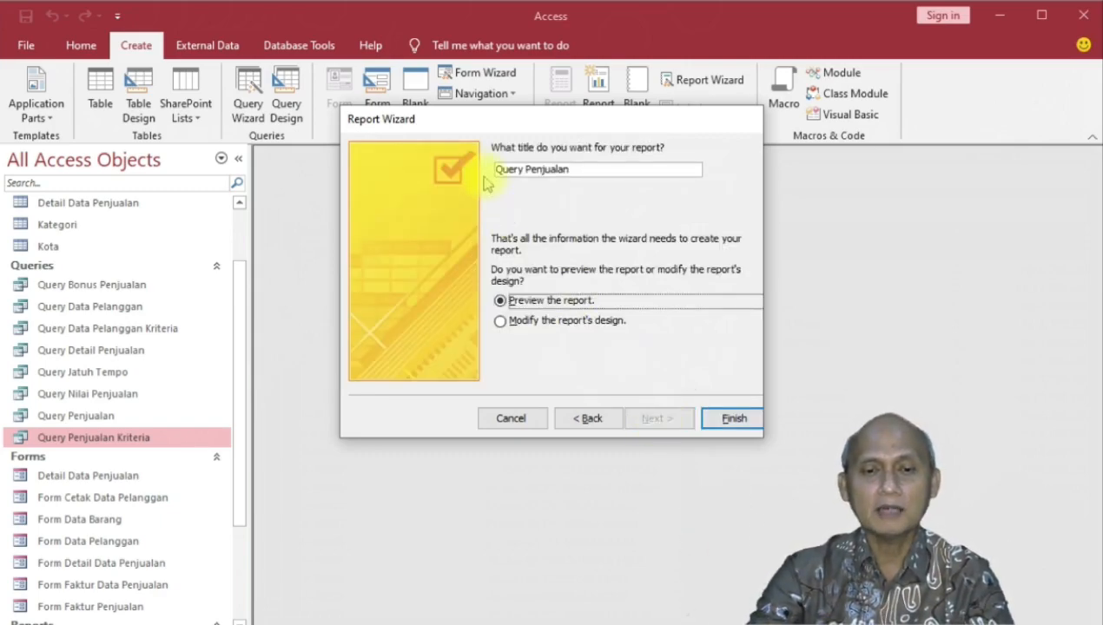
{"action": "left_click", "coordinate": [525, 171]}
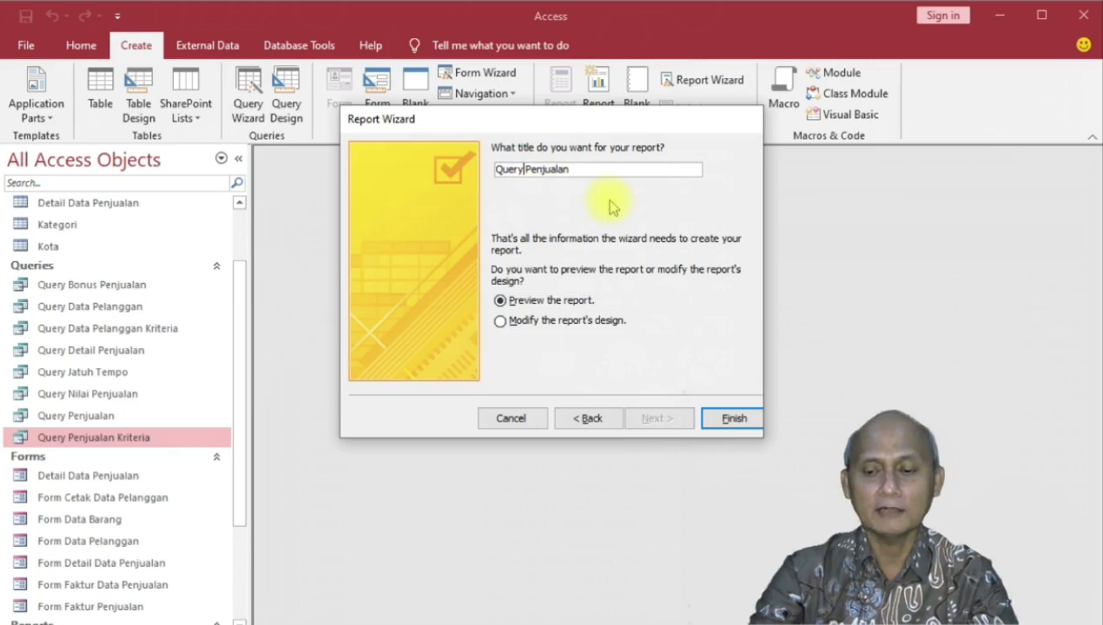
{"action": "key", "text": "BackSpace"}
{"action": "key", "text": "BackSpace"}
{"action": "key", "text": "BackSpace"}
{"action": "key", "text": "BackSpace"}
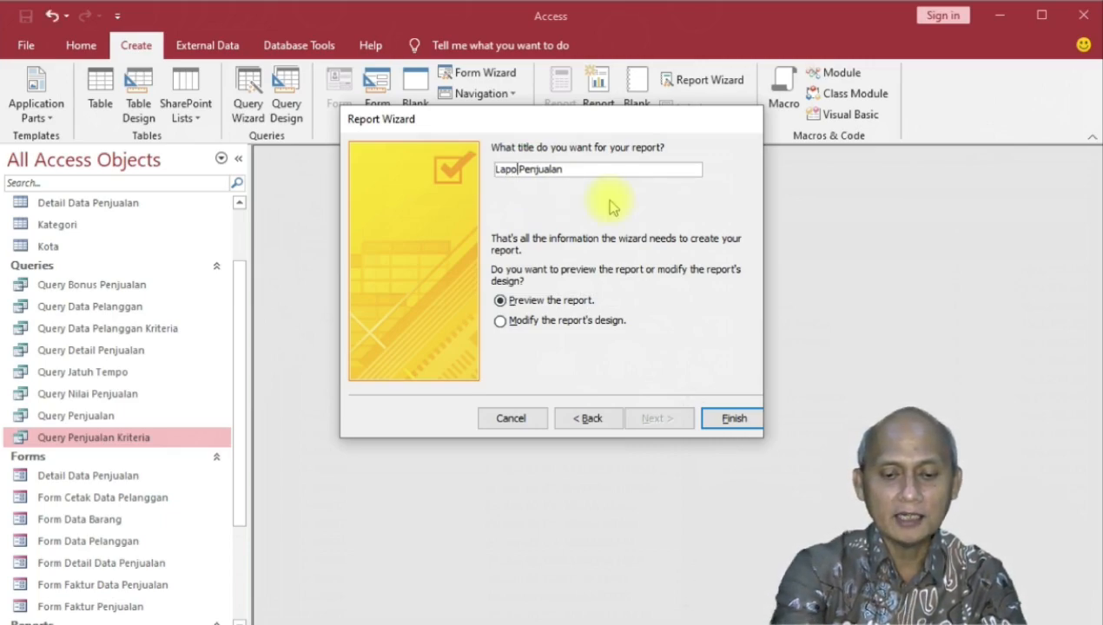
{"action": "type", "text": "Laporan"}
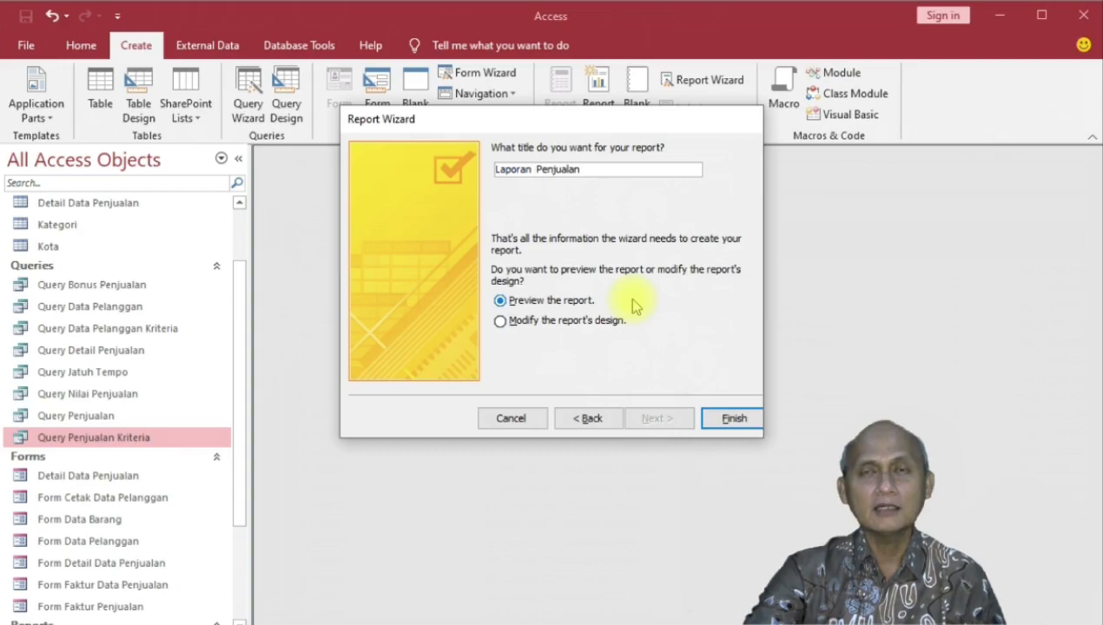
{"action": "left_click", "coordinate": [734, 420]}
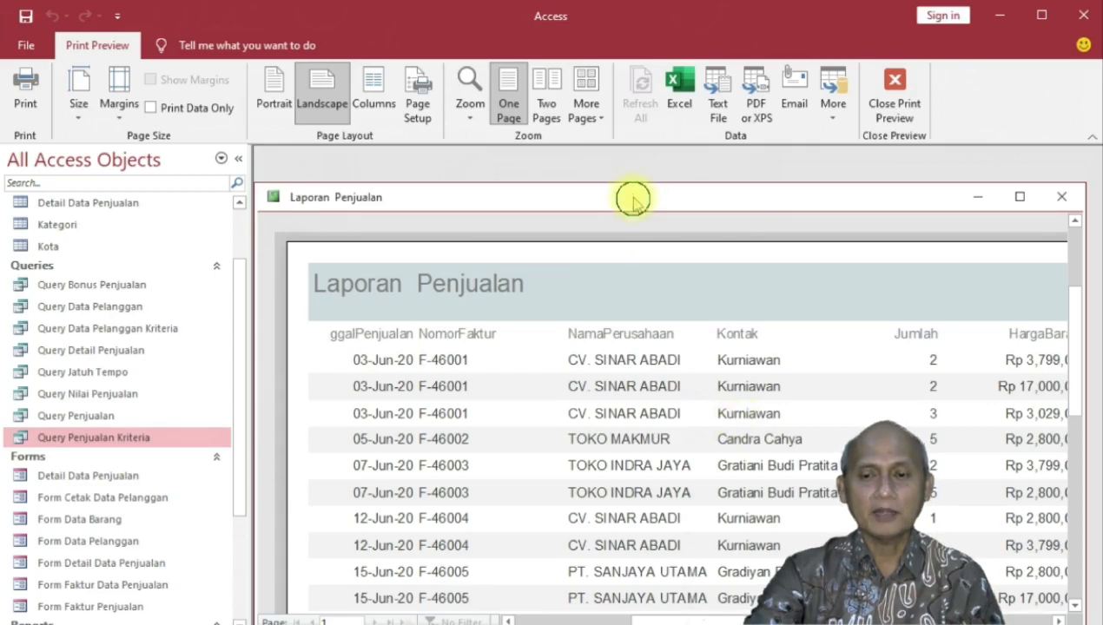
Step: Collapse the navigation pane, then move and widen the report window to show every column through Nilai
{"action": "left_click_drag", "start_coordinate": [633, 200], "coordinate": [635, 171]}
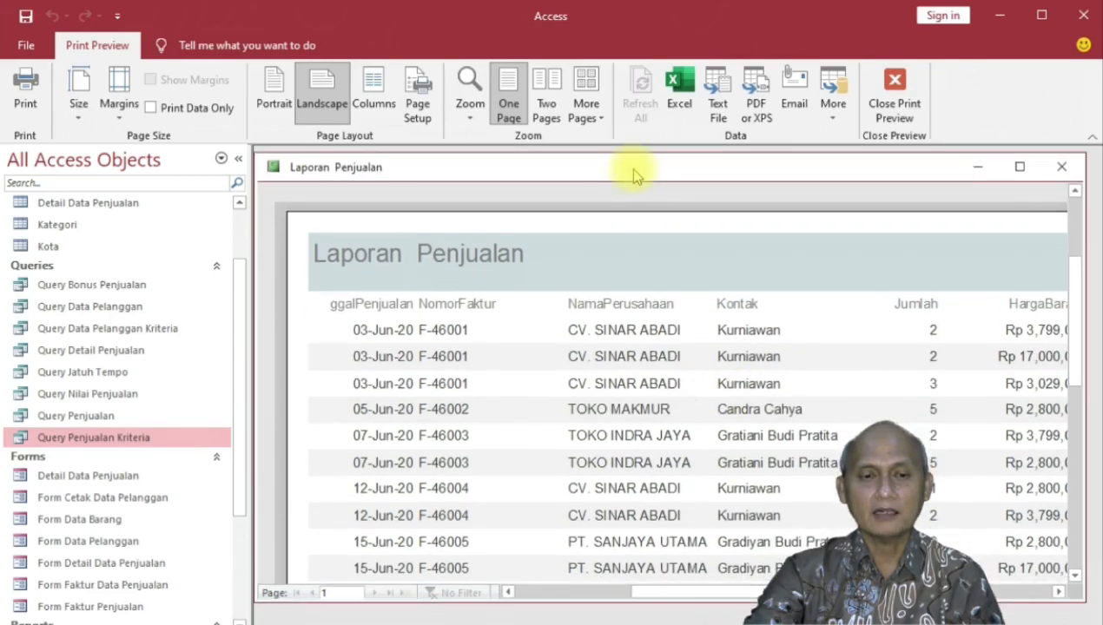
{"action": "left_click", "coordinate": [242, 160]}
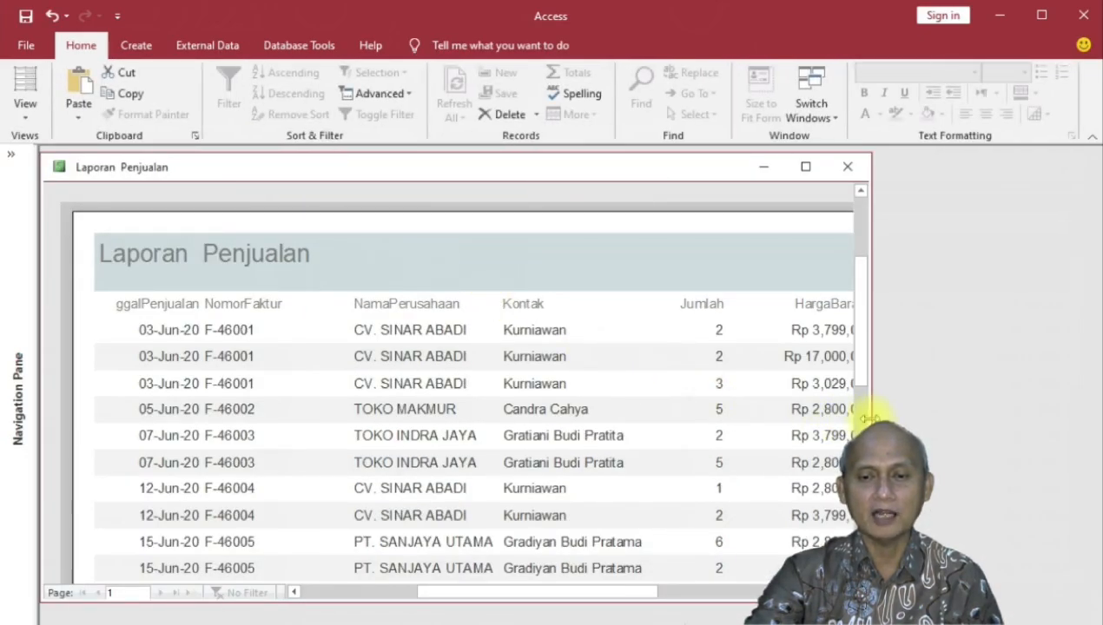
{"action": "left_click_drag", "start_coordinate": [869, 419], "coordinate": [1056, 419]}
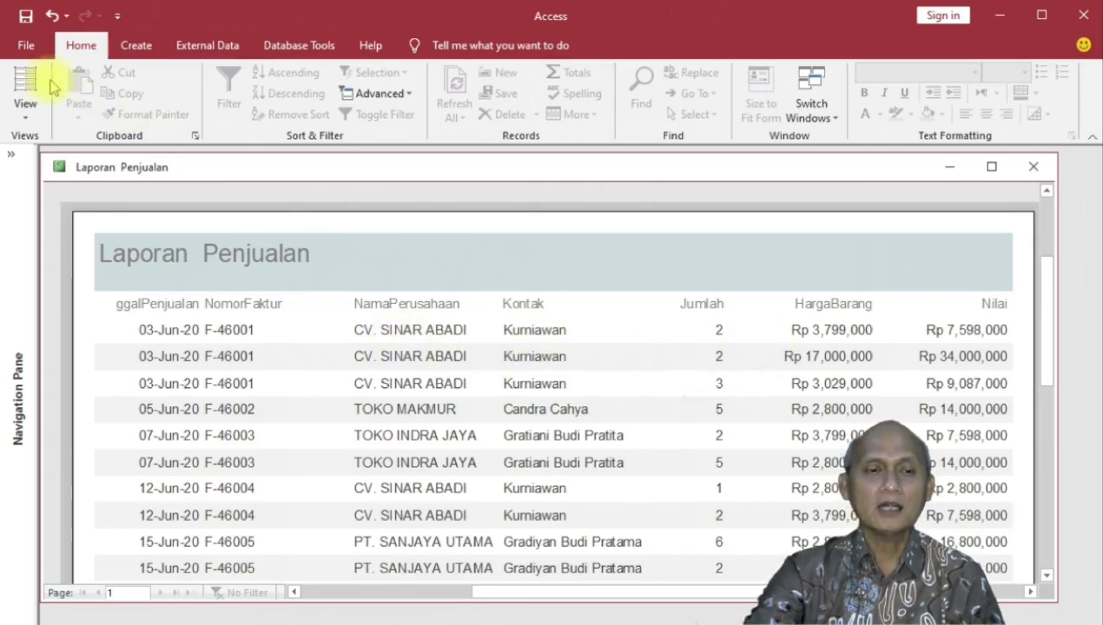
Step: Switch the report to Design View and fill the Page Header section with medium orange
{"action": "left_click", "coordinate": [23, 112]}
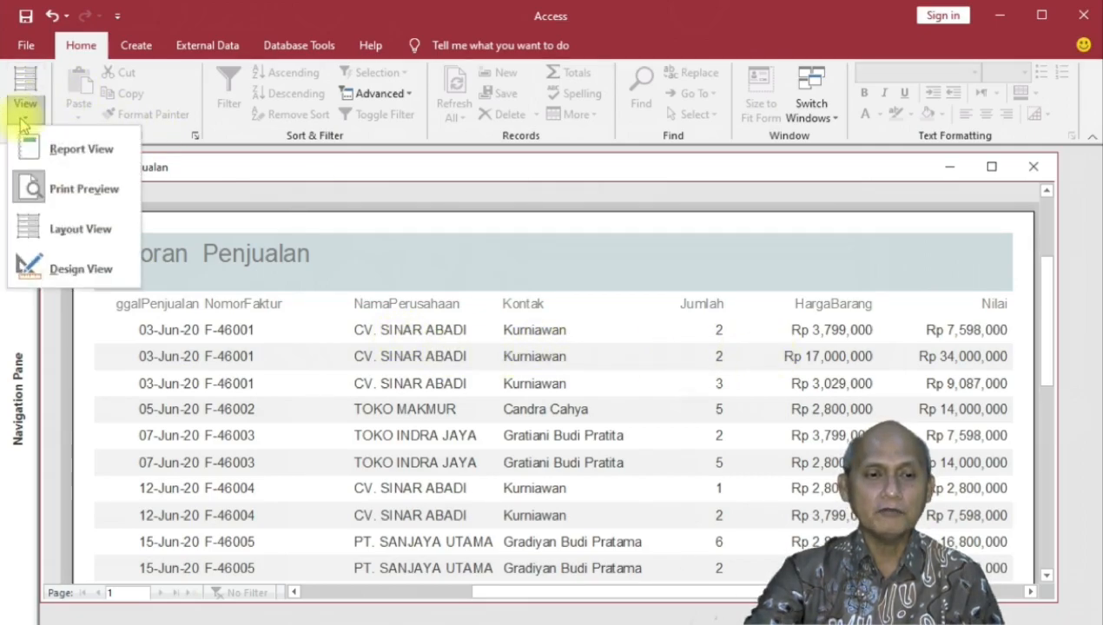
{"action": "left_click", "coordinate": [52, 268]}
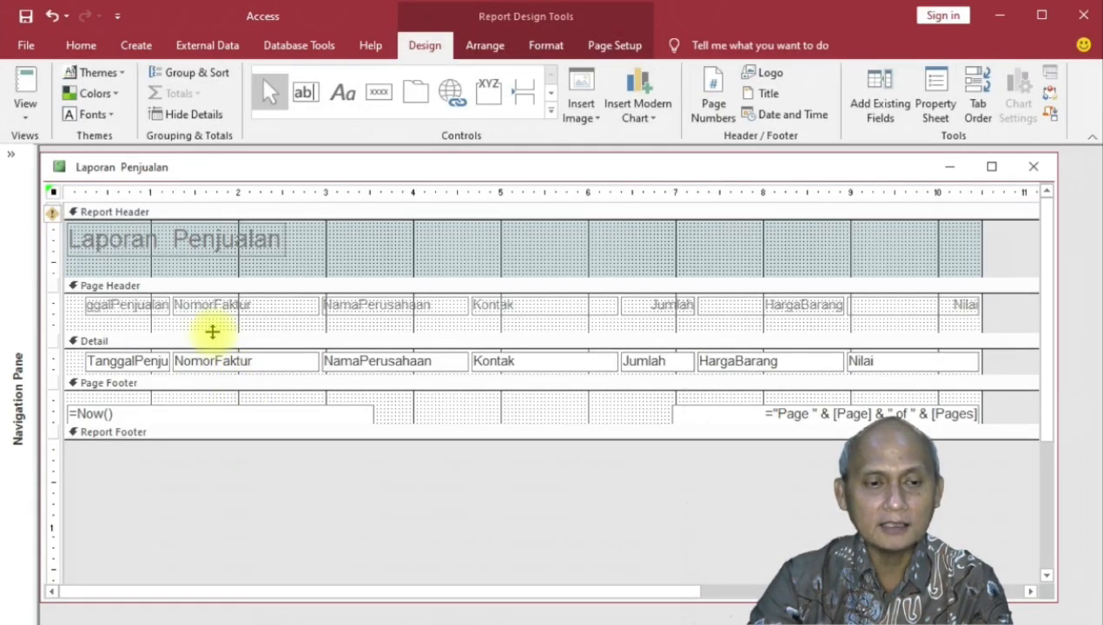
{"action": "left_click", "coordinate": [215, 286]}
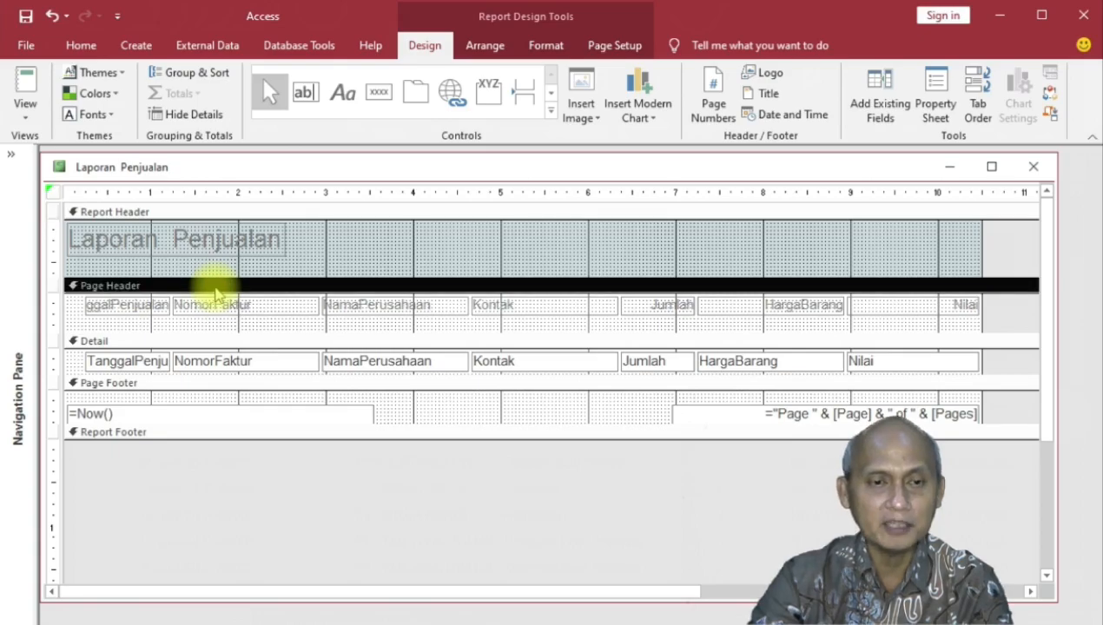
{"action": "left_click", "coordinate": [545, 47]}
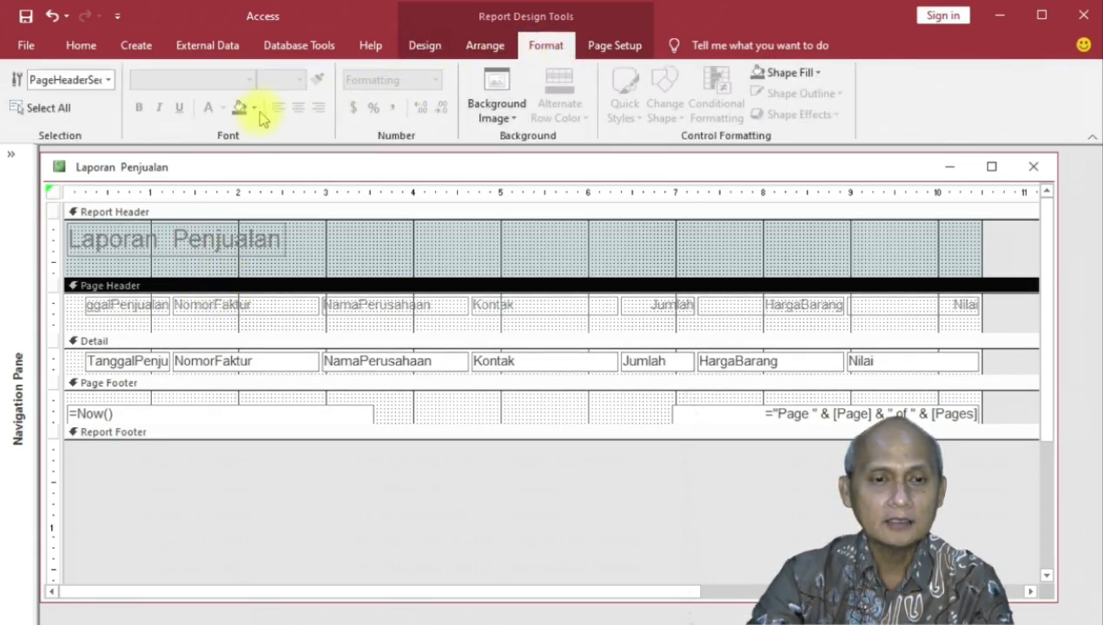
{"action": "left_click", "coordinate": [253, 107]}
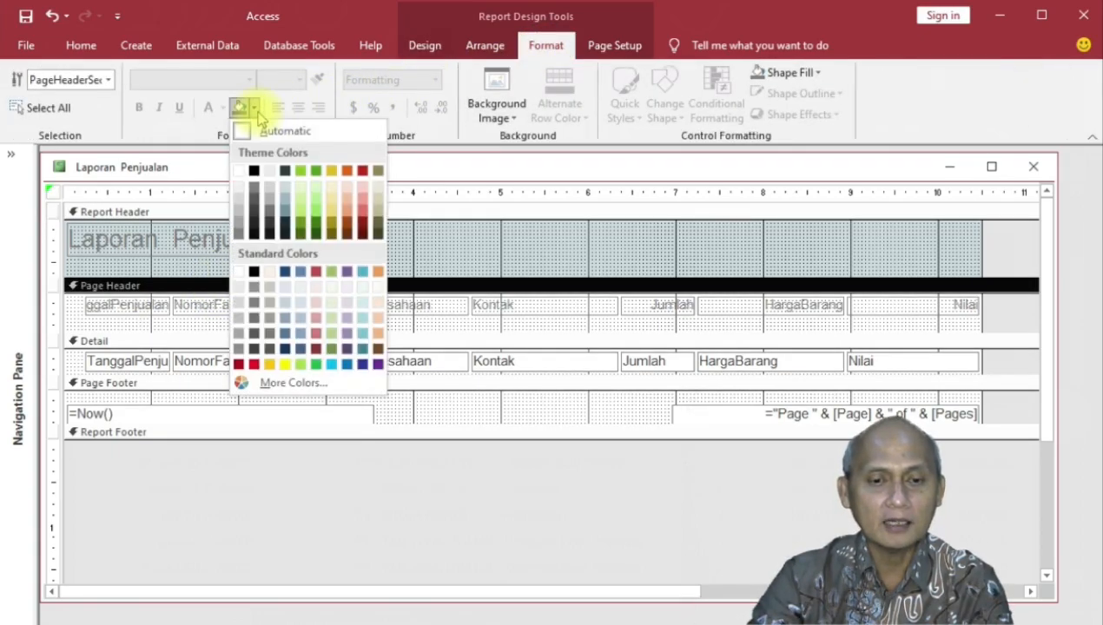
{"action": "left_click", "coordinate": [377, 337]}
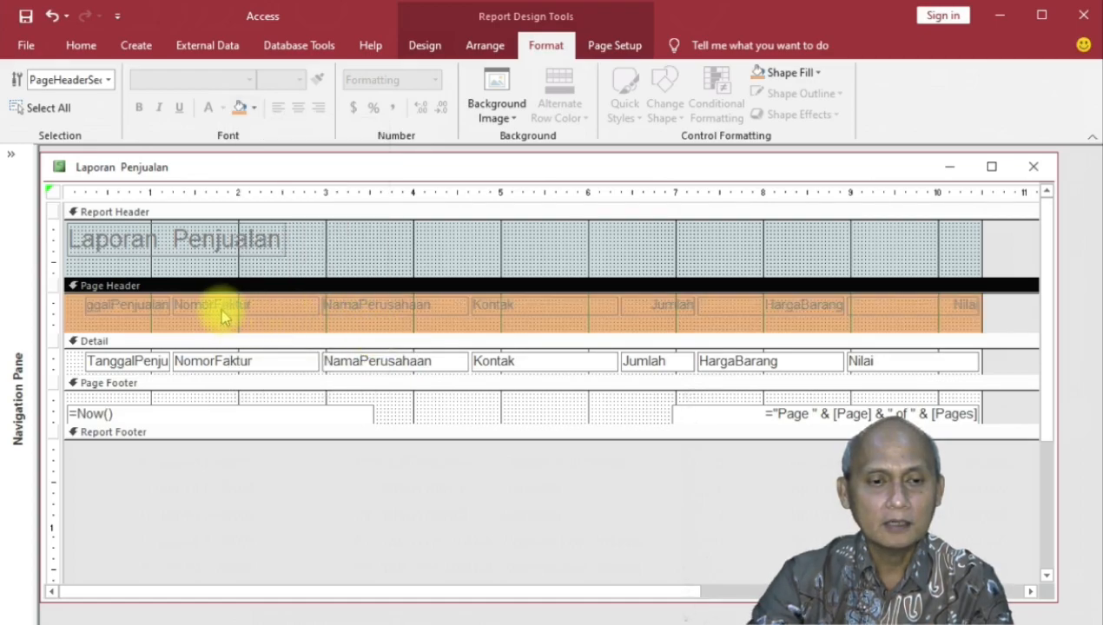
Step: Make all the Page Header labels from TanggalPenjualan to Nilai dark red and bold
{"action": "left_click", "coordinate": [130, 306]}
{"action": "left_click", "coordinate": [216, 306], "text": "shift"}
{"action": "left_click", "coordinate": [363, 317], "text": "shift"}
{"action": "left_click", "coordinate": [525, 313], "text": "shift"}
{"action": "left_click", "coordinate": [665, 310], "text": "shift"}
{"action": "left_click", "coordinate": [763, 306], "text": "shift"}
{"action": "left_click", "coordinate": [956, 307], "text": "shift"}
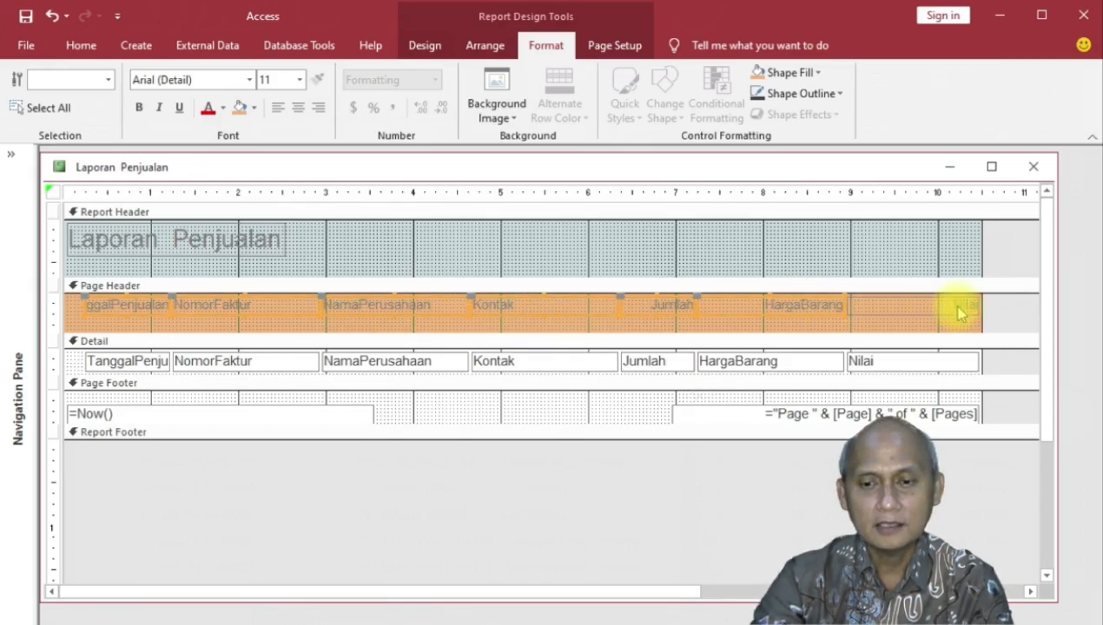
{"action": "left_click", "coordinate": [223, 108]}
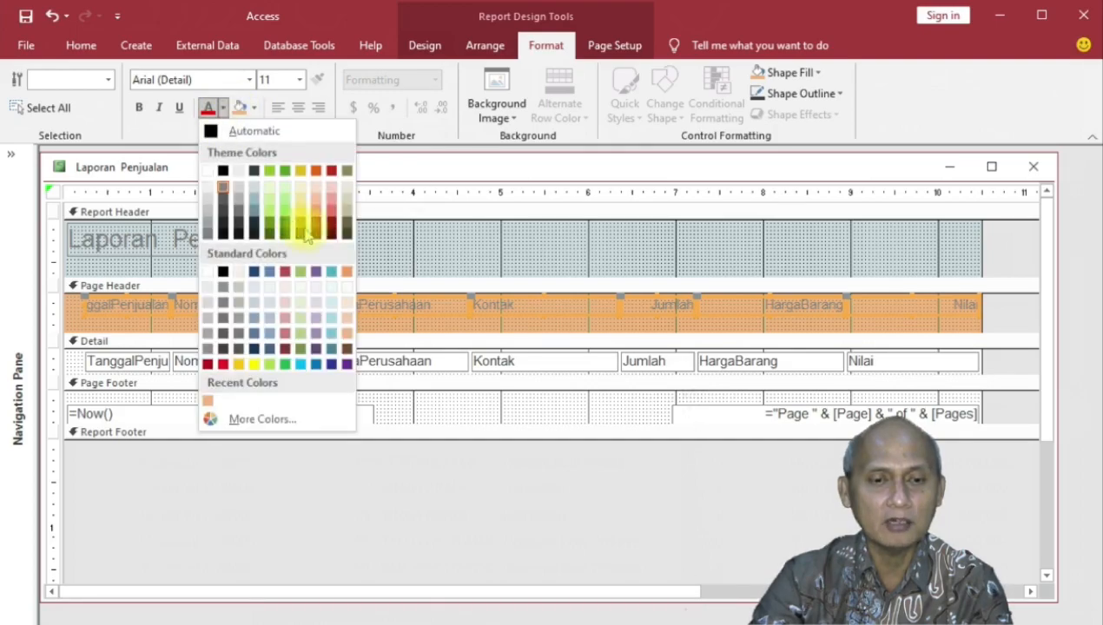
{"action": "left_click", "coordinate": [330, 231]}
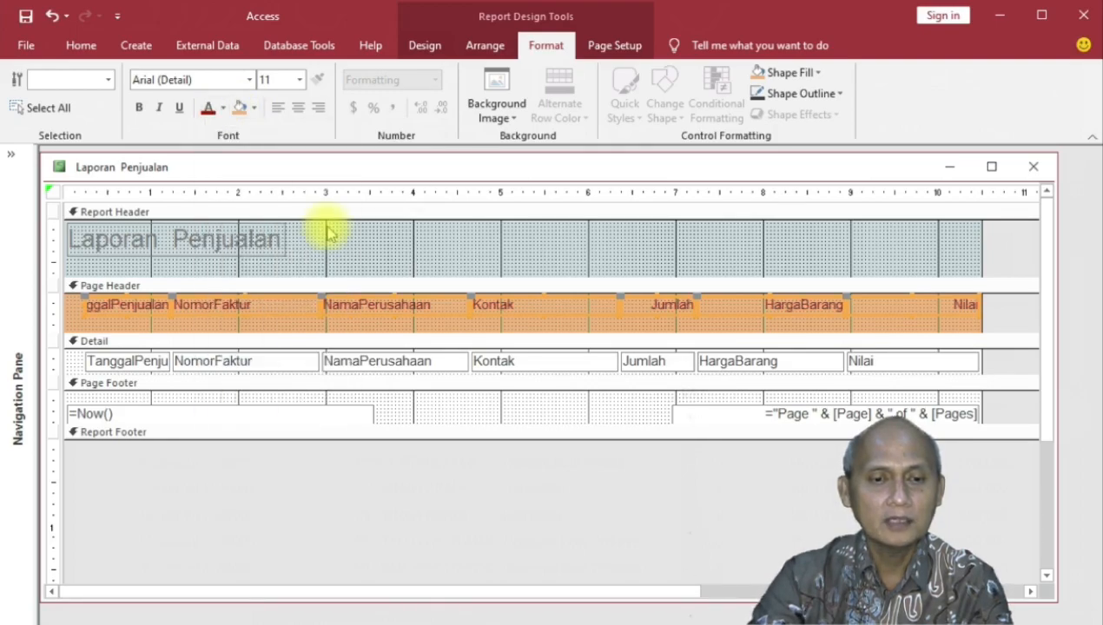
{"action": "left_click", "coordinate": [139, 109]}
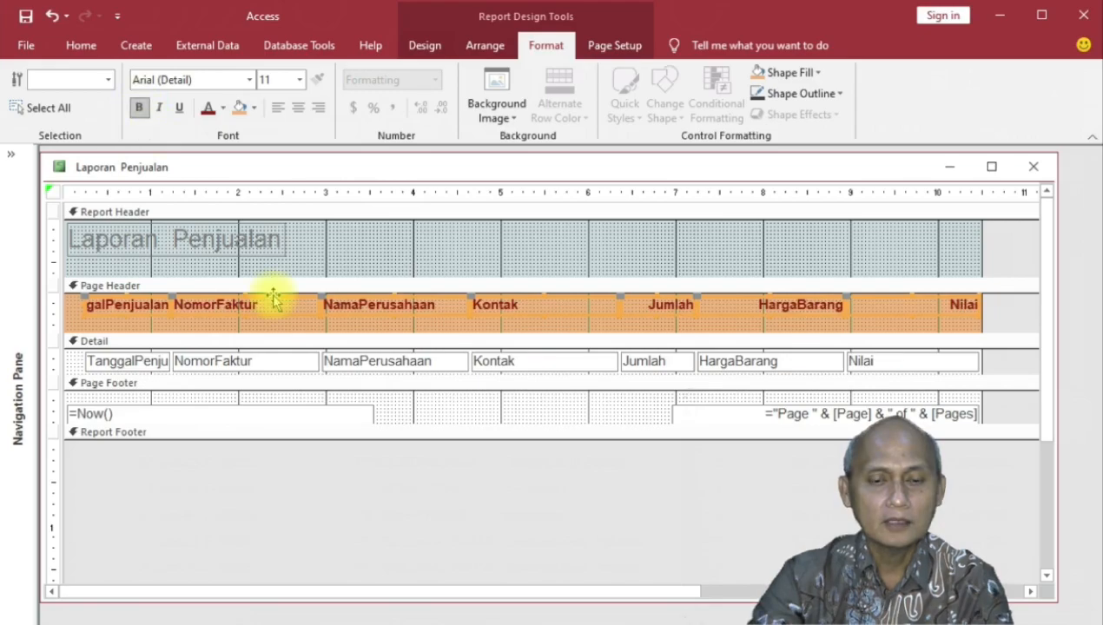
Step: Nudge all the column labels slightly down within the Page Header section and deselect them
{"action": "key", "text": "Down"}
{"action": "key", "text": "Down"}
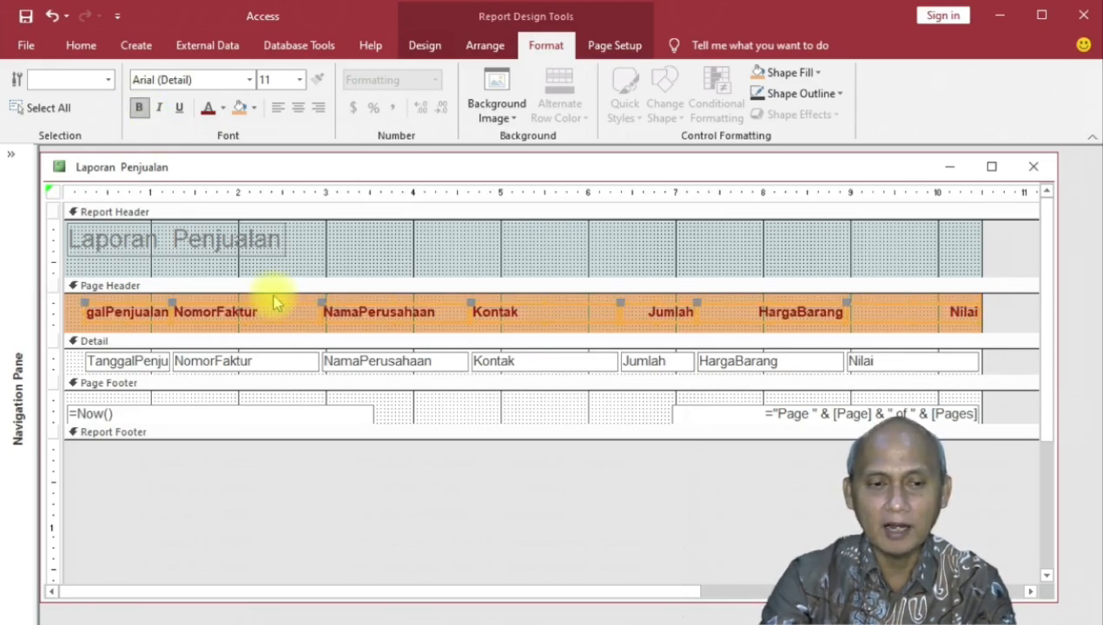
{"action": "left_click", "coordinate": [256, 285]}
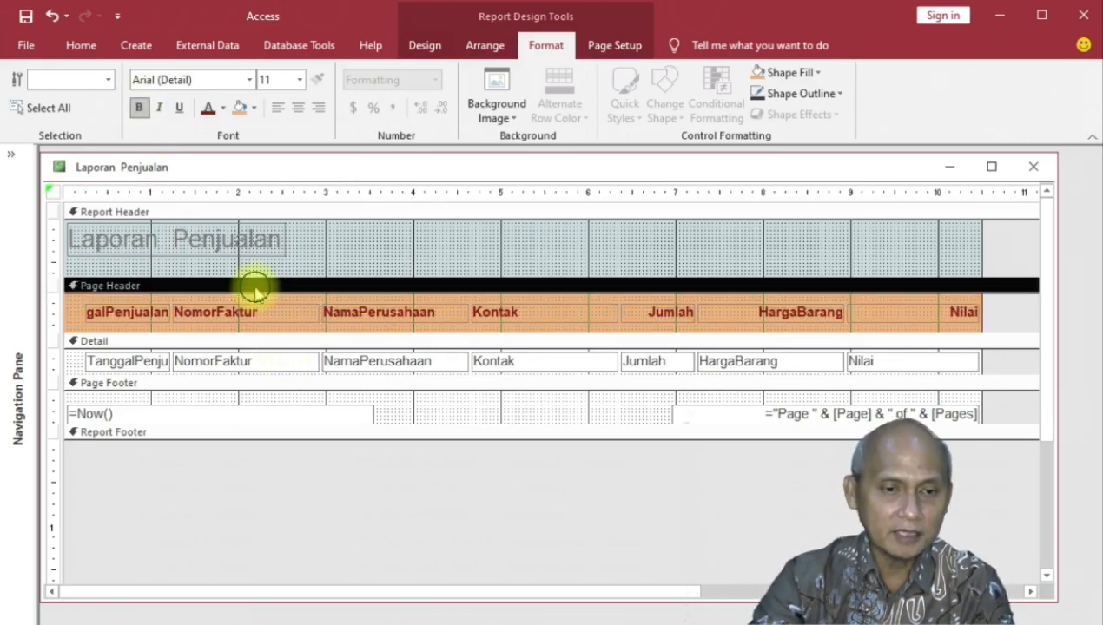
Step: Shorten the TanggalPenjualan label in the Page Header to Tanggalan
{"action": "left_click", "coordinate": [121, 310]}
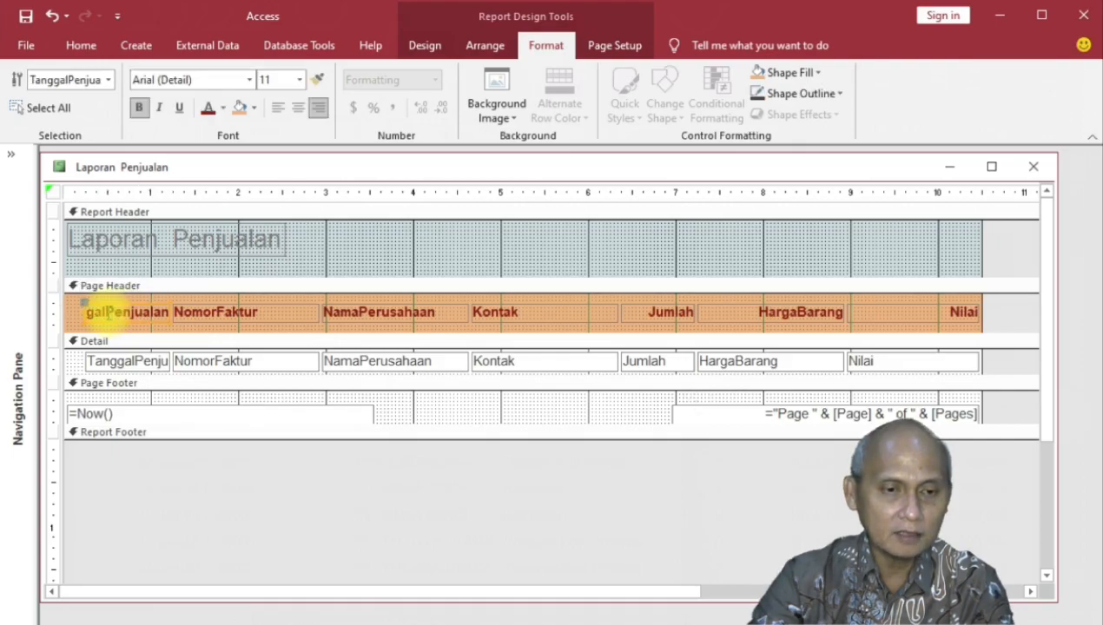
{"action": "left_click", "coordinate": [108, 313]}
{"action": "left_click", "coordinate": [121, 313]}
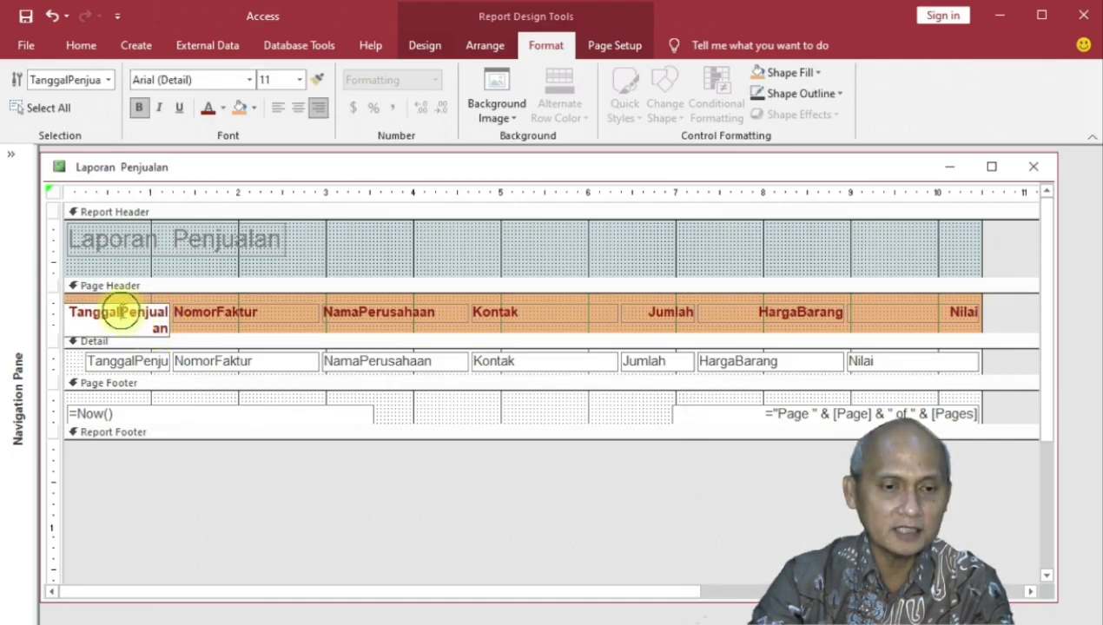
{"action": "key", "text": "Delete"}
{"action": "key", "text": "Delete"}
{"action": "key", "text": "Delete"}
{"action": "key", "text": "Delete"}
{"action": "key", "text": "Delete"}
{"action": "key", "text": "Delete"}
{"action": "key", "text": "Delete"}
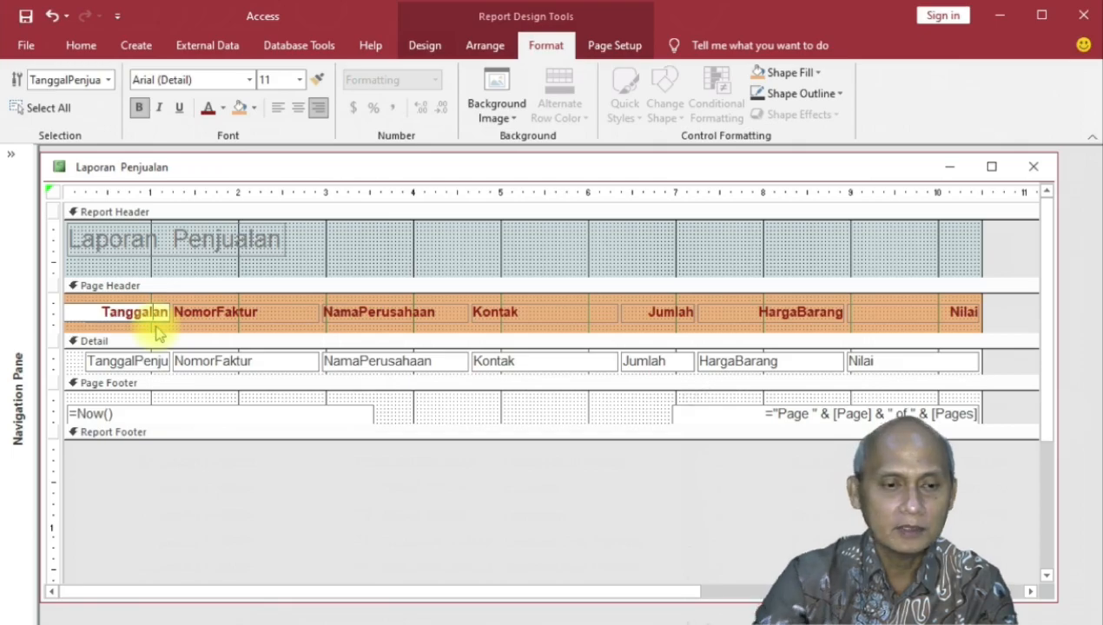
Step: Shorten the NomorFaktur label in the Page Header to Faktur
{"action": "left_click", "coordinate": [218, 315]}
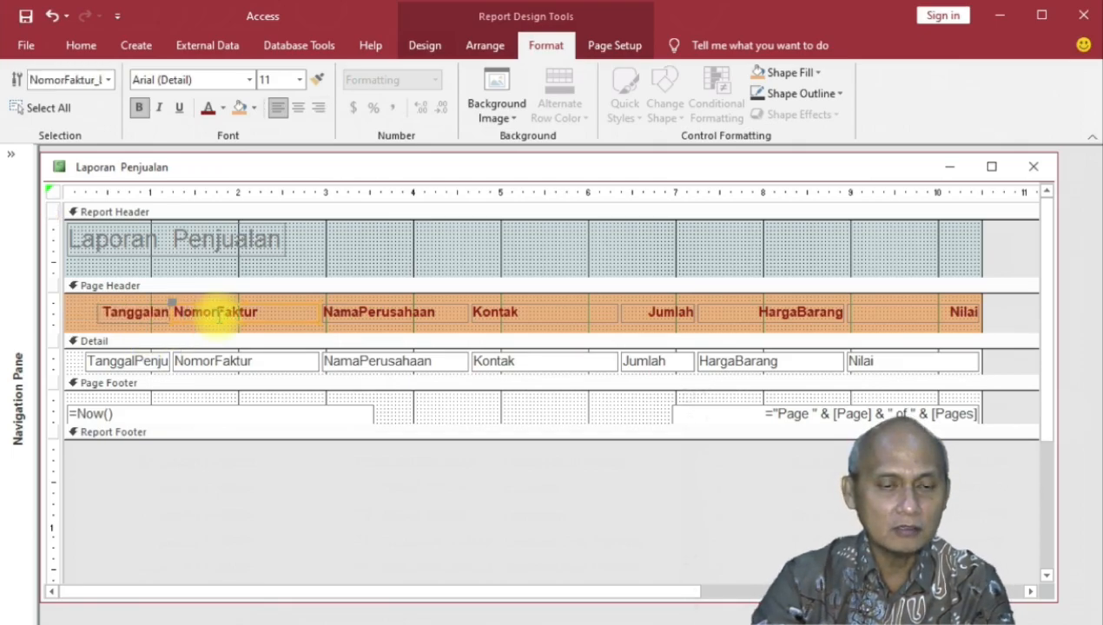
{"action": "left_click", "coordinate": [218, 315]}
{"action": "key", "text": "BackSpace"}
{"action": "key", "text": "BackSpace"}
{"action": "key", "text": "BackSpace"}
{"action": "key", "text": "BackSpace"}
{"action": "key", "text": "BackSpace"}
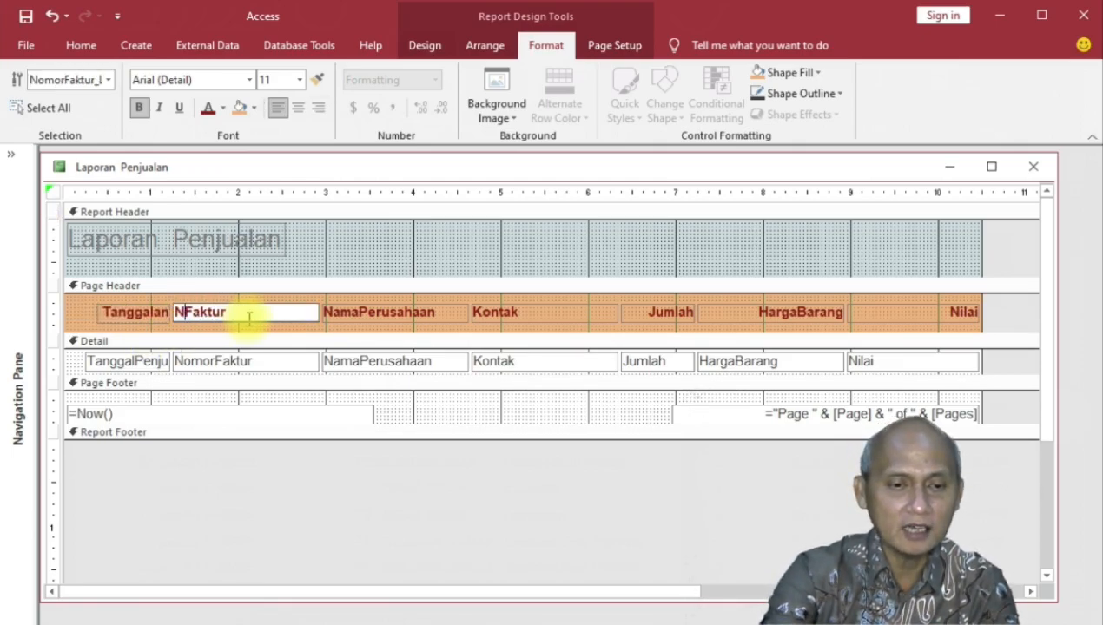
Step: Insert spaces in two Page Header labels so they read Nama Perusahaan and Harga Barang
{"action": "left_click", "coordinate": [363, 305]}
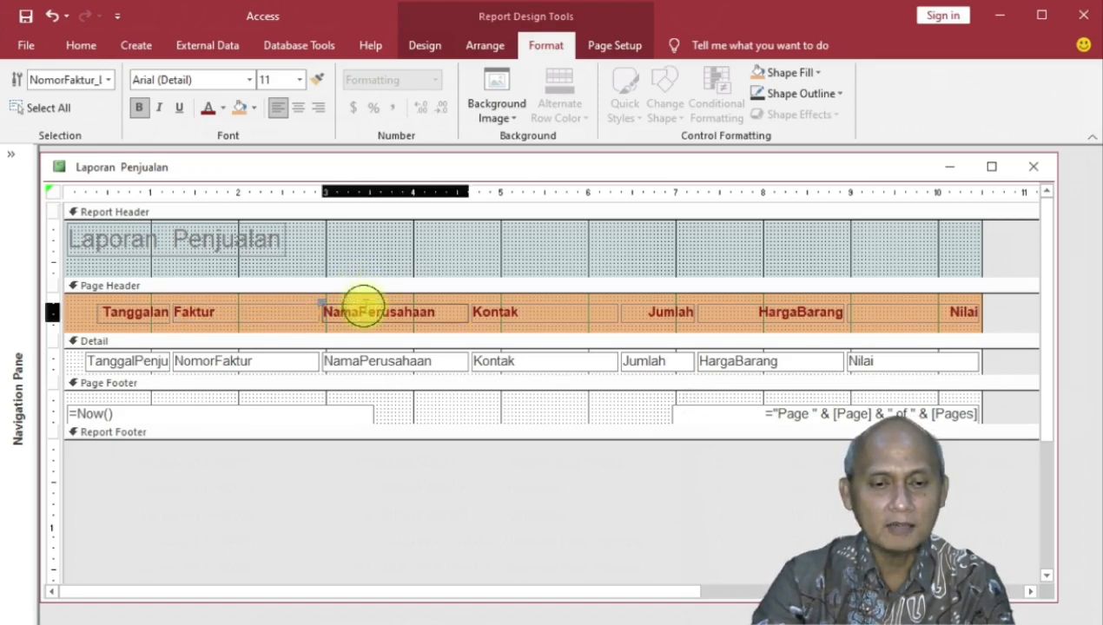
{"action": "left_click", "coordinate": [363, 315]}
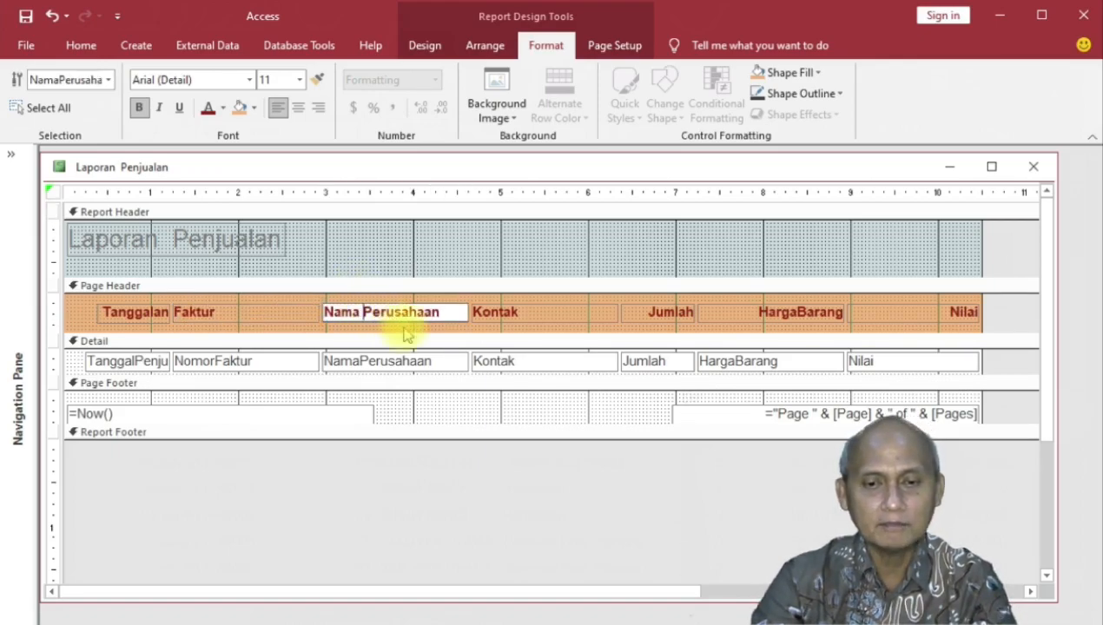
{"action": "left_click", "coordinate": [794, 314]}
{"action": "left_click", "coordinate": [794, 313]}
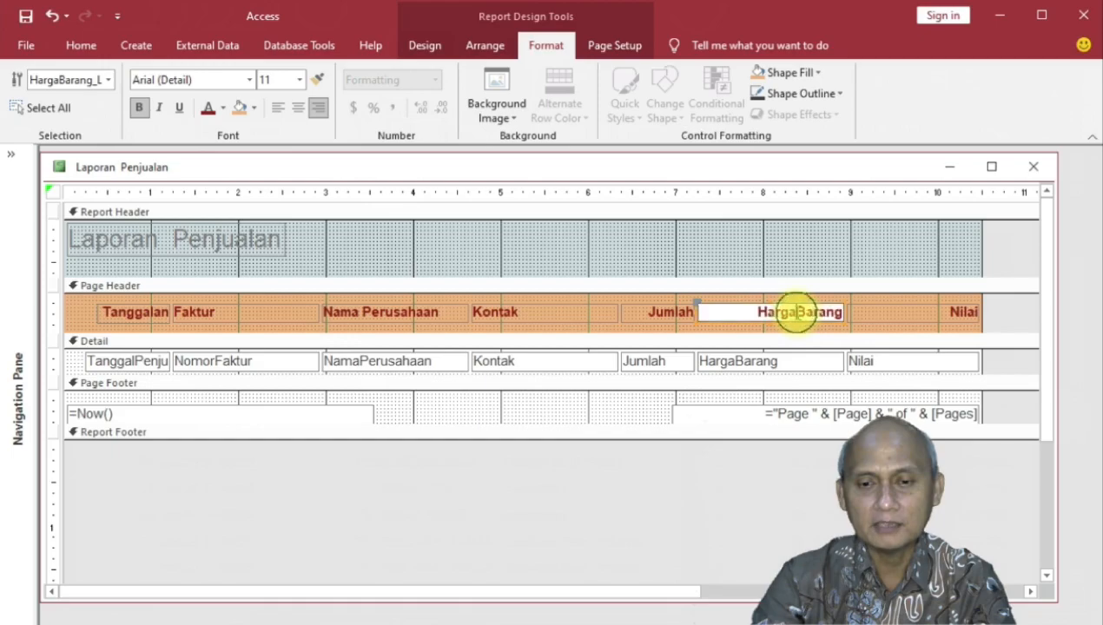
{"action": "left_click", "coordinate": [670, 291]}
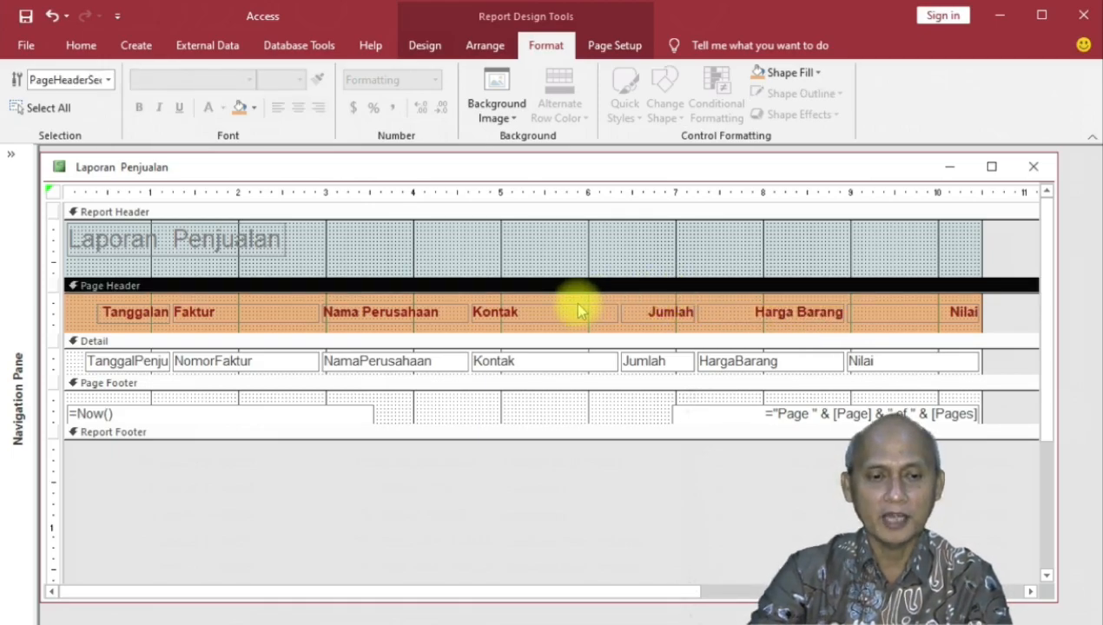
Step: Increase the Detail section's height slightly and make all its fields from TanggalPenjualan to Nilai italic and dark red
{"action": "left_click_drag", "start_coordinate": [446, 375], "coordinate": [449, 392]}
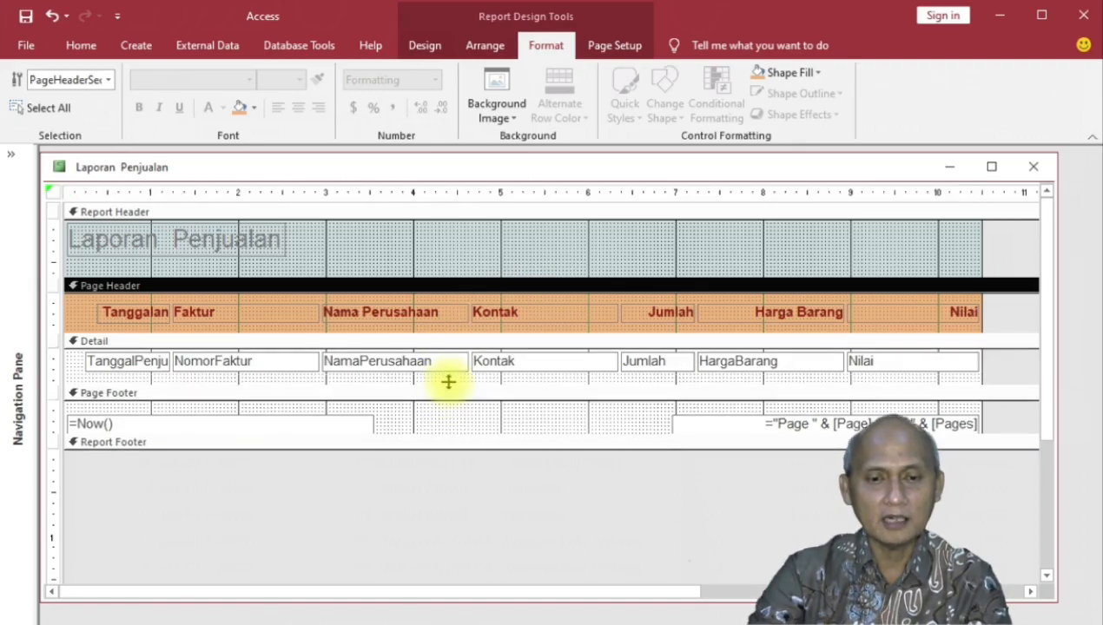
{"action": "left_click", "coordinate": [130, 363]}
{"action": "left_click", "coordinate": [239, 362], "text": "shift"}
{"action": "left_click", "coordinate": [370, 362], "text": "shift"}
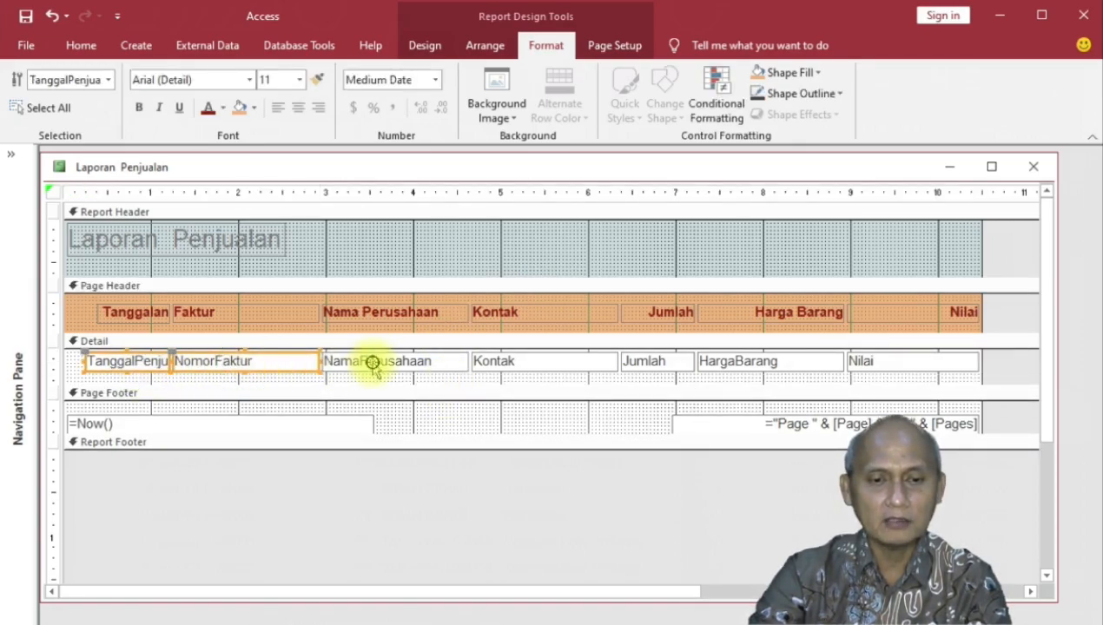
{"action": "left_click", "coordinate": [526, 365], "text": "shift"}
{"action": "left_click", "coordinate": [643, 363], "text": "shift"}
{"action": "left_click", "coordinate": [726, 363], "text": "shift"}
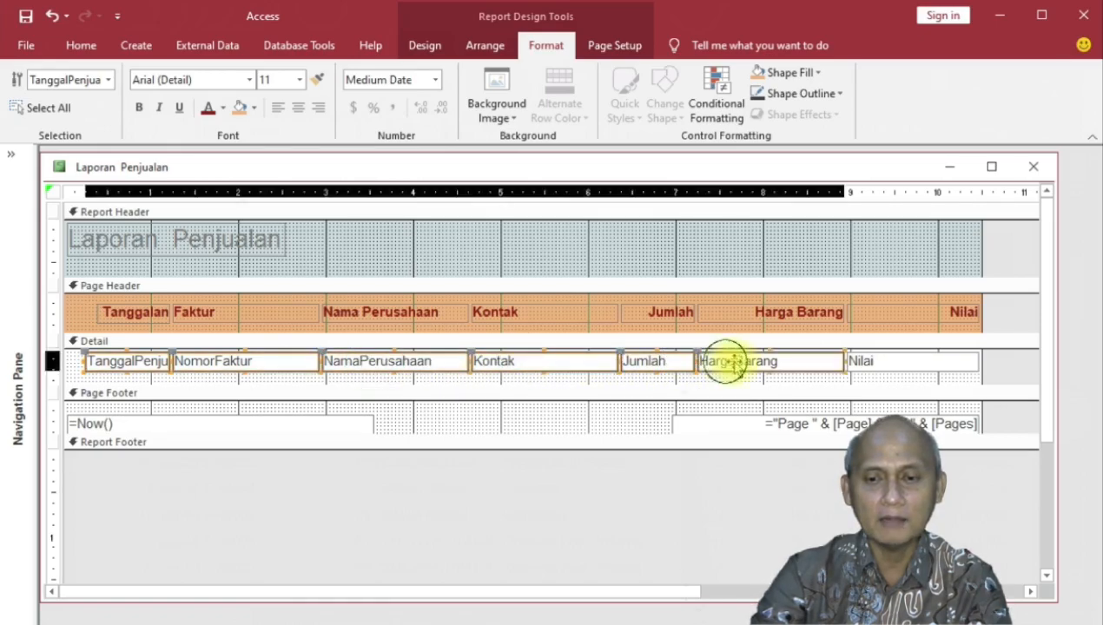
{"action": "left_click", "coordinate": [873, 367], "text": "shift"}
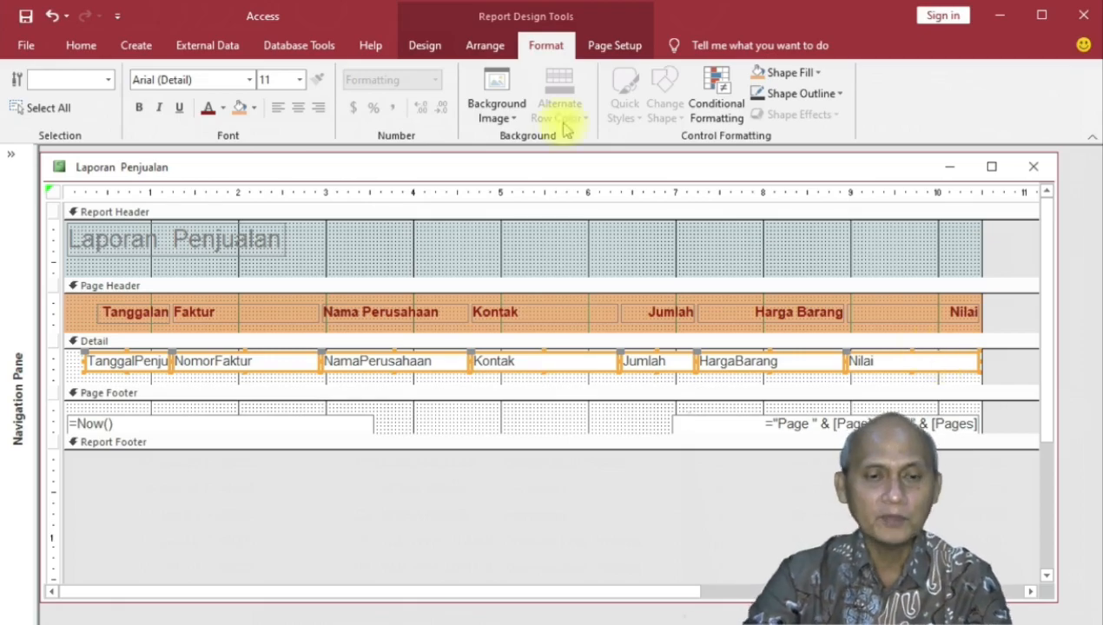
{"action": "left_click", "coordinate": [162, 107]}
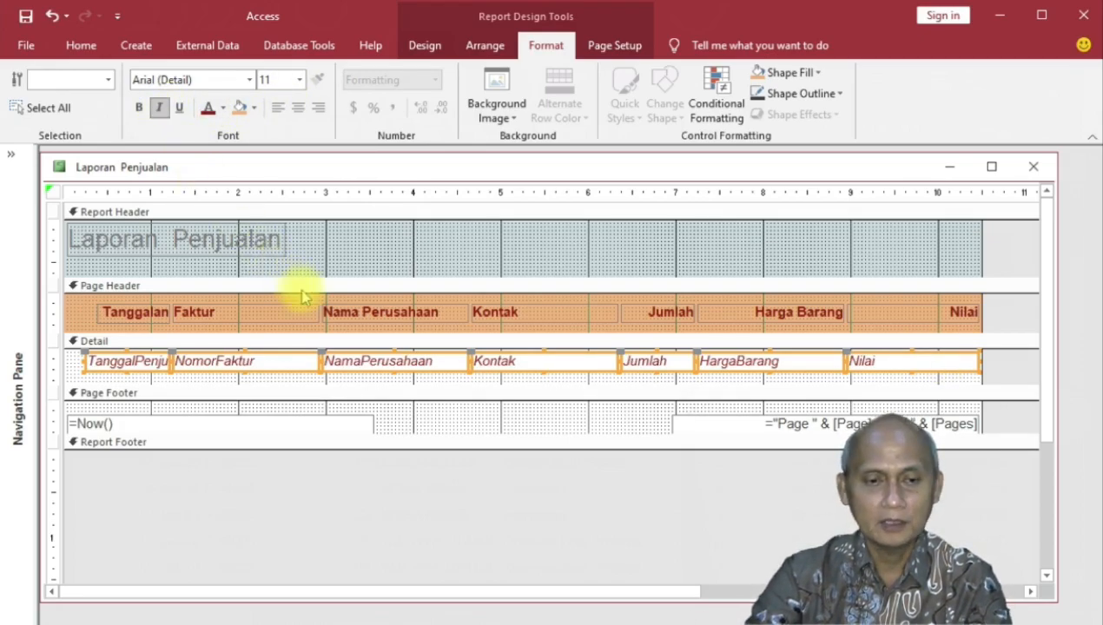
{"action": "left_click", "coordinate": [255, 313]}
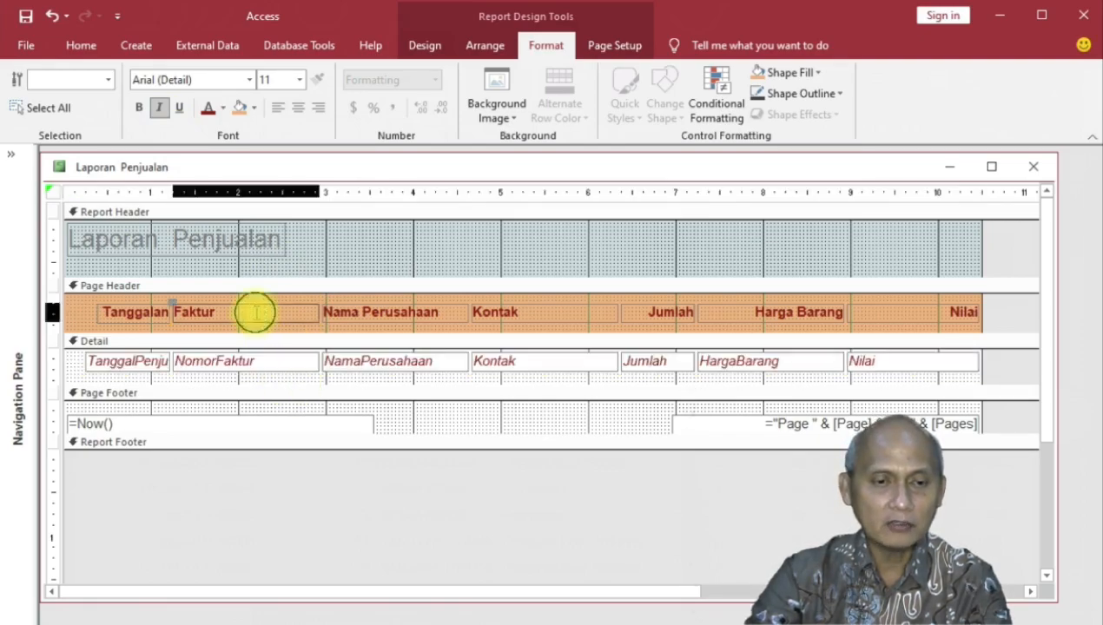
Step: Correct the Tanggalan label in the Page Header to read Tanggal
{"action": "left_click", "coordinate": [282, 364]}
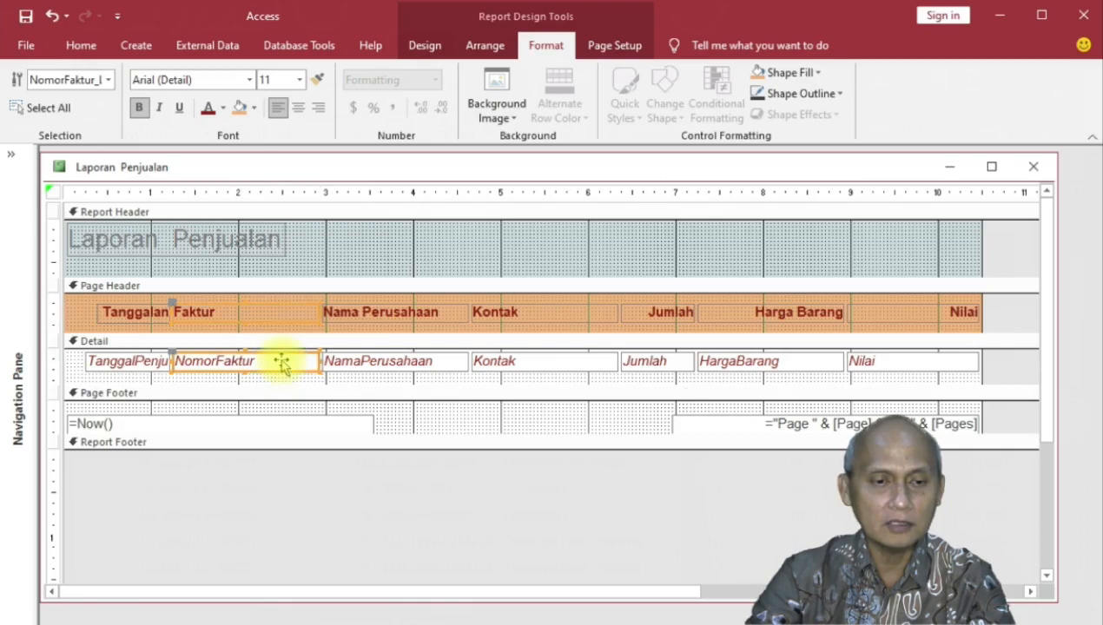
{"action": "left_click", "coordinate": [154, 314]}
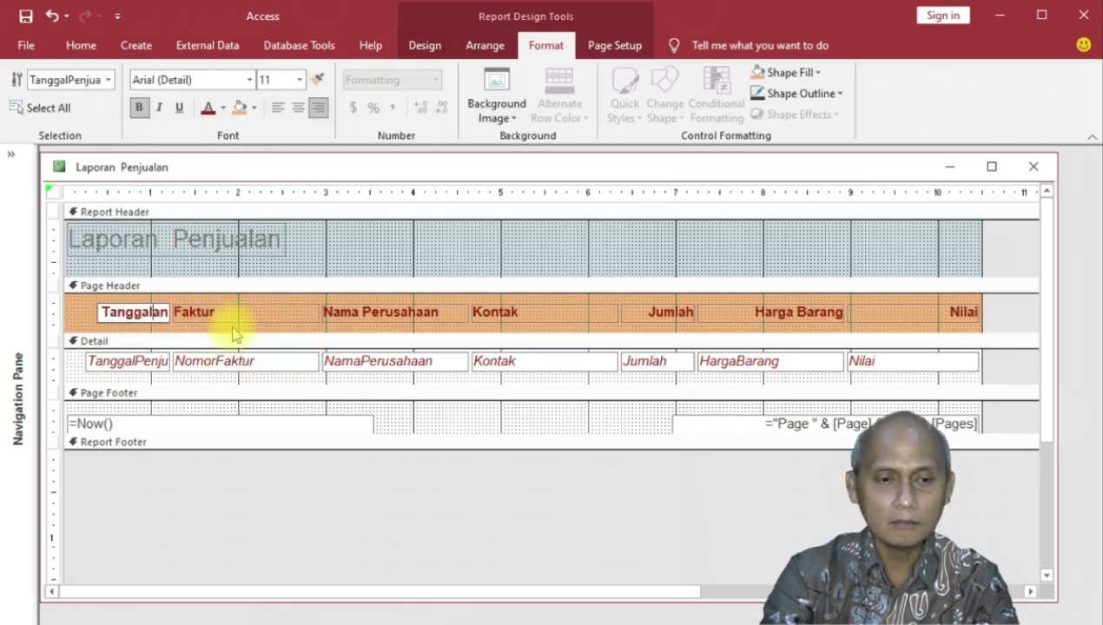
{"action": "key", "text": "Delete"}
{"action": "key", "text": "Delete"}
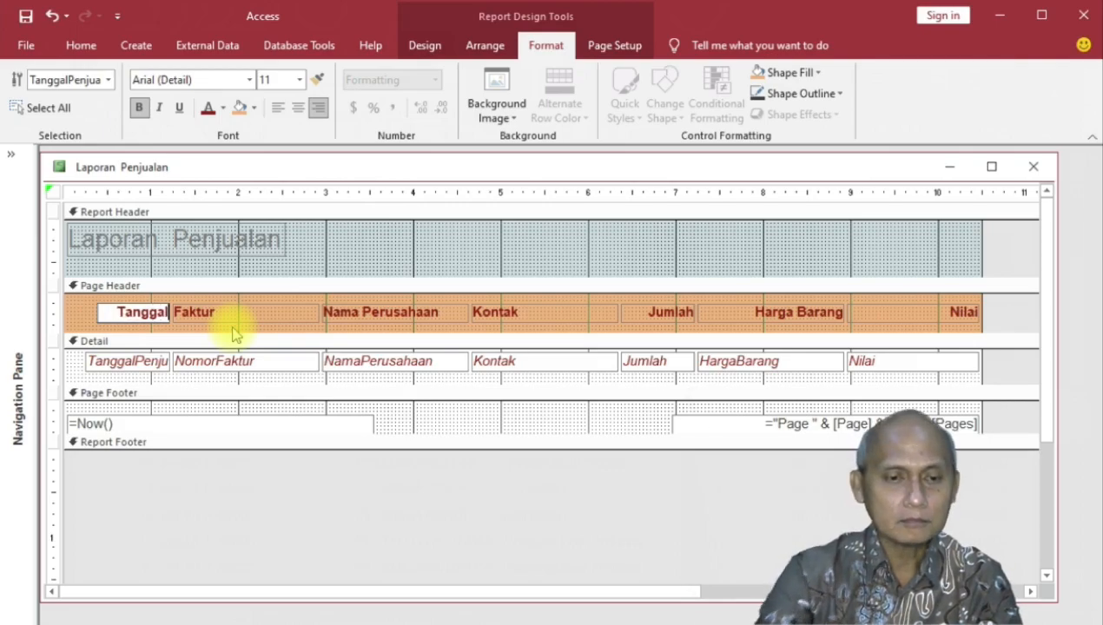
Step: Narrow the Faktur label and the NomorFaktur field together from their right edge to about 1 inch wide
{"action": "left_click", "coordinate": [239, 320]}
{"action": "left_click", "coordinate": [246, 365], "text": "shift"}
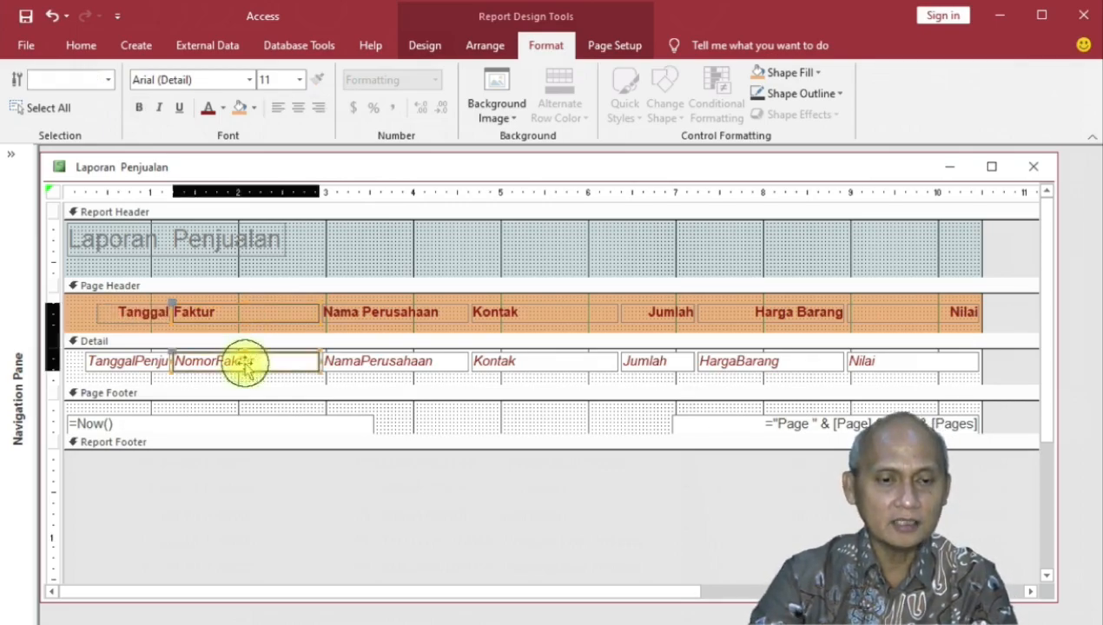
{"action": "key", "text": "shift+Left"}
{"action": "key", "text": "shift+Left"}
{"action": "key", "text": "shift+Left"}
{"action": "key", "text": "shift+Left"}
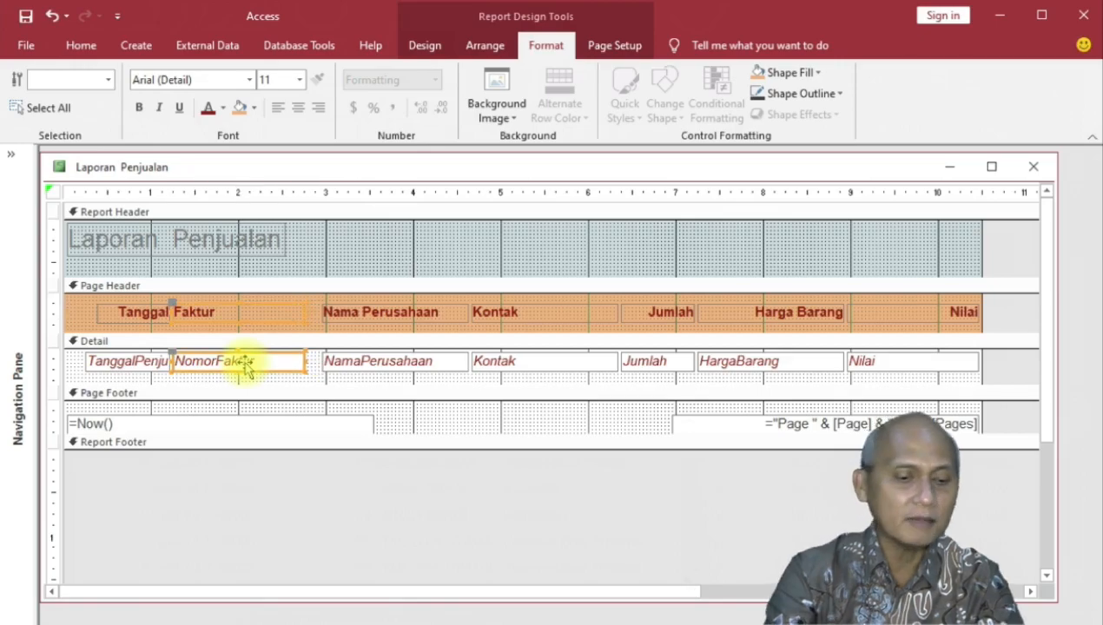
{"action": "key", "text": "shift+Left"}
{"action": "key", "text": "shift+Left"}
{"action": "key", "text": "shift+Left"}
{"action": "key", "text": "shift+Left"}
{"action": "key", "text": "shift+Left"}
{"action": "key", "text": "shift+Left"}
{"action": "key", "text": "shift+Left"}
{"action": "key", "text": "shift+Left"}
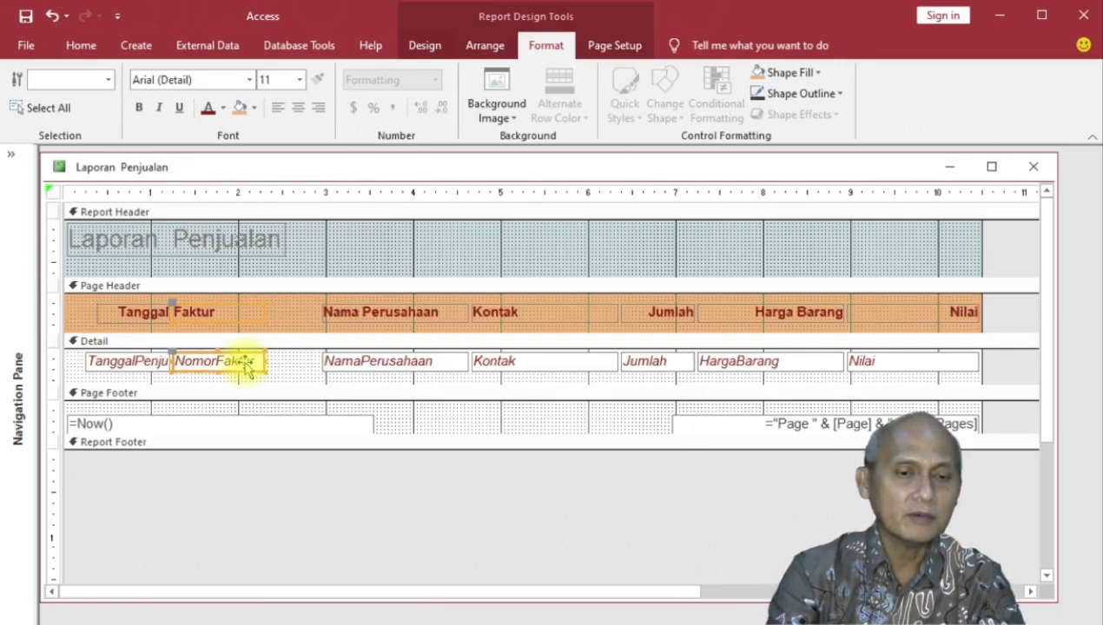
Step: Shift the Faktur label and NomorFaktur field slightly right of the Tanggal column and trim them to about 0.75 inch wide
{"action": "key", "text": "Right"}
{"action": "key", "text": "Right"}
{"action": "key", "text": "Right"}
{"action": "key", "text": "Right"}
{"action": "key", "text": "Right"}
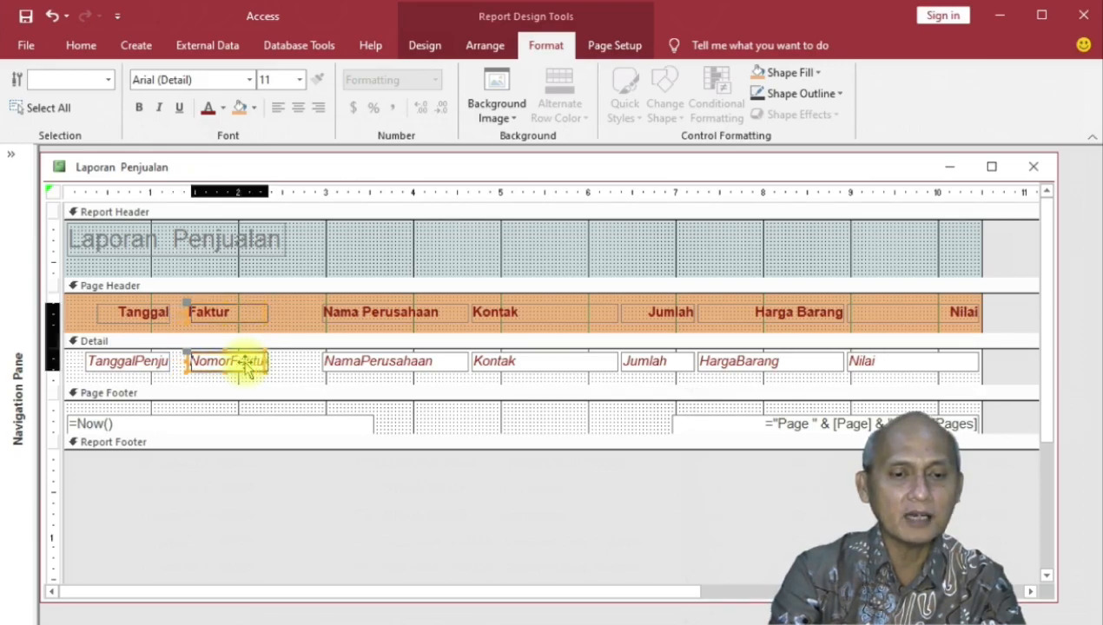
{"action": "key", "text": "Right"}
{"action": "key", "text": "Right"}
{"action": "key", "text": "shift+Left"}
{"action": "key", "text": "shift+Left"}
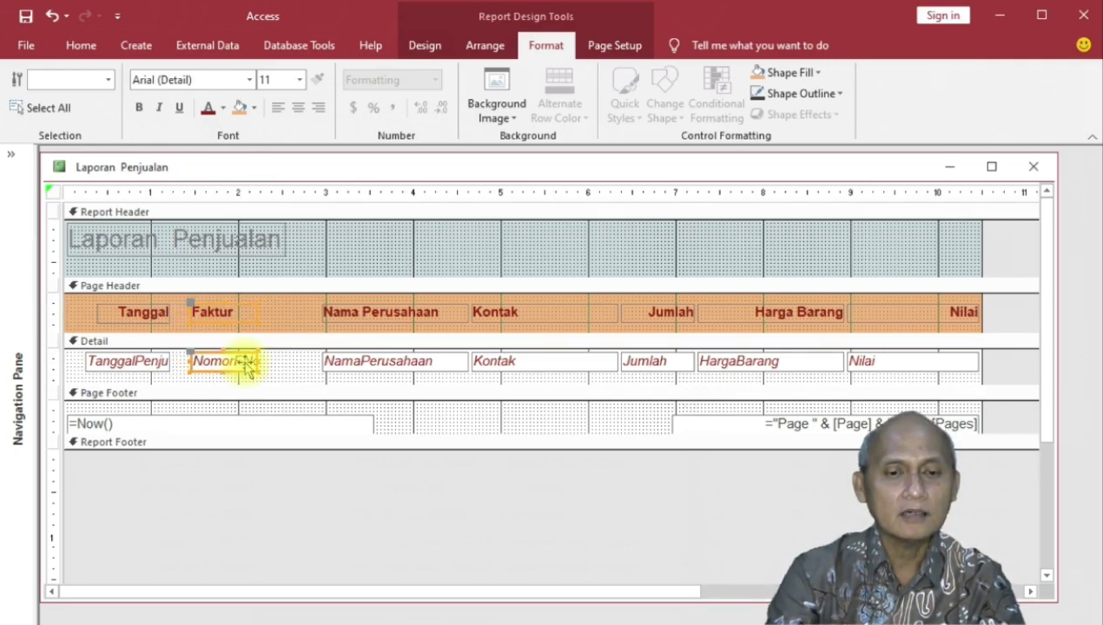
Step: Move the Nama Perusahaan label and the NamaPerusahaan field left, close to the Faktur column
{"action": "left_click", "coordinate": [365, 308]}
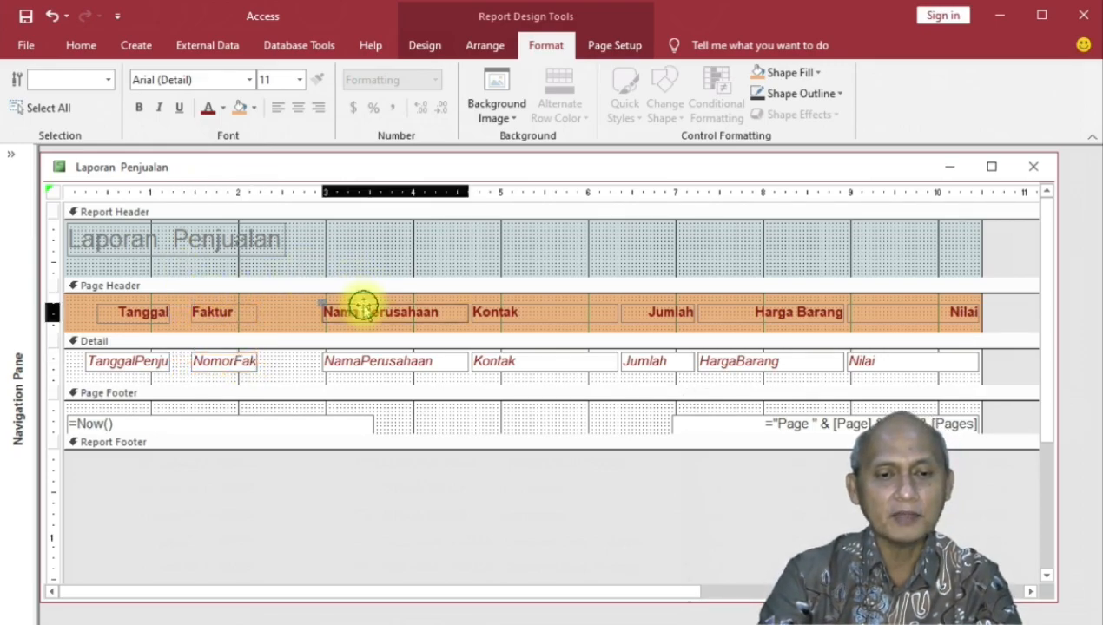
{"action": "left_click", "coordinate": [370, 365], "text": "shift"}
{"action": "key", "text": "Left"}
{"action": "key", "text": "Left"}
{"action": "key", "text": "Left"}
{"action": "key", "text": "Left"}
{"action": "key", "text": "Left"}
{"action": "key", "text": "Left"}
{"action": "key", "text": "Left"}
{"action": "key", "text": "Left"}
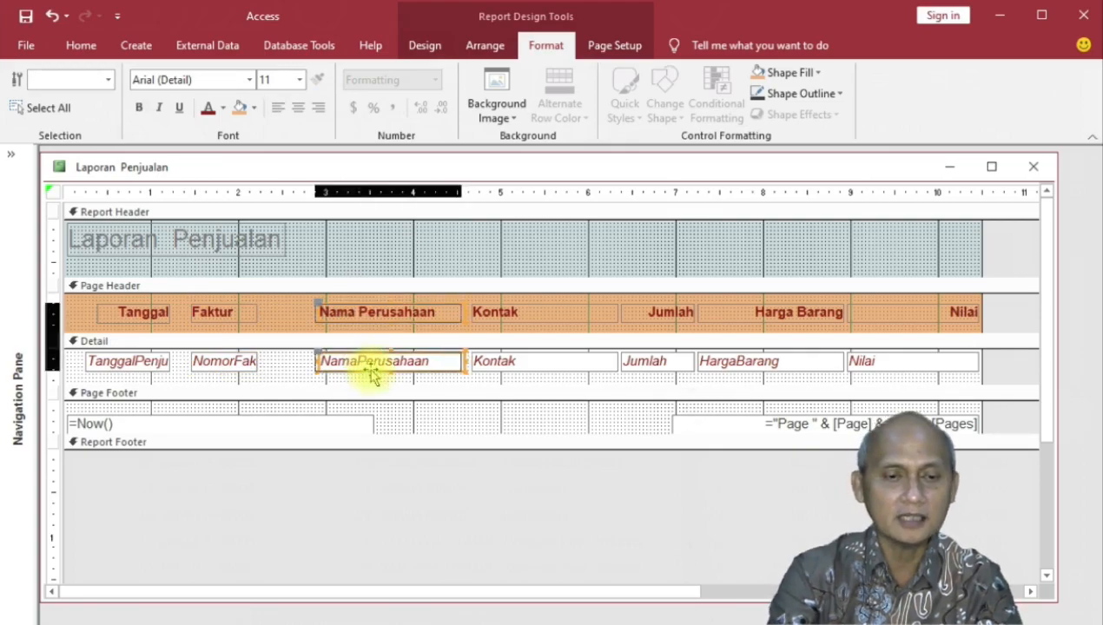
{"action": "key", "text": "Left"}
{"action": "key", "text": "Left"}
{"action": "key", "text": "Left"}
{"action": "key", "text": "Left"}
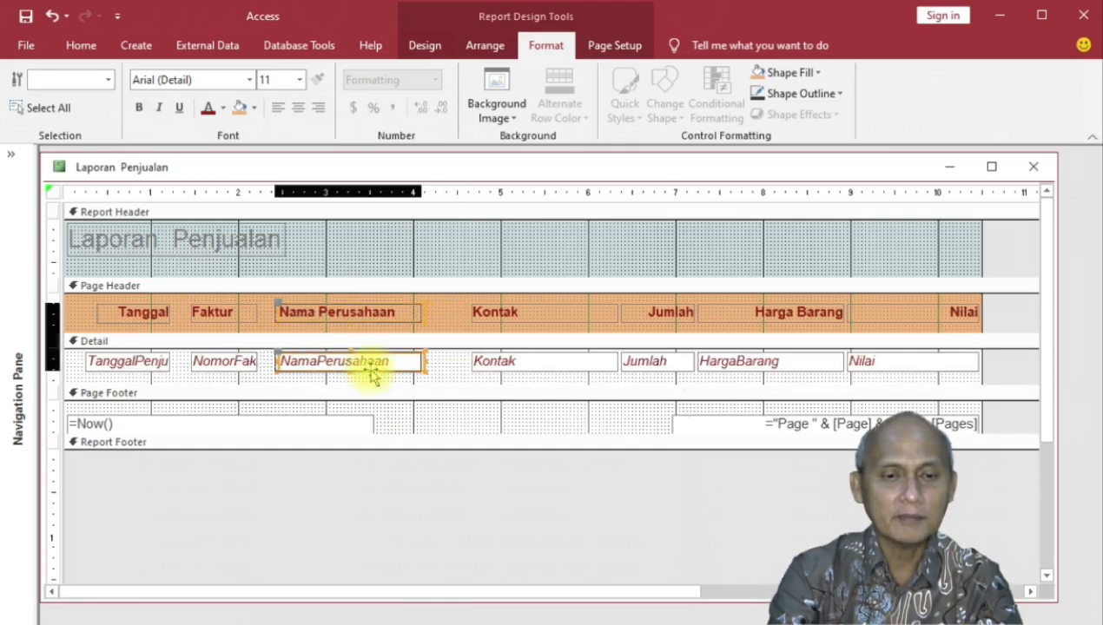
Step: Widen the Nama Perusahaan label and its Detail field to about 2 inches
{"action": "key", "text": "shift+Right"}
{"action": "key", "text": "shift+Right"}
{"action": "key", "text": "shift+Right"}
{"action": "key", "text": "shift+Right"}
{"action": "key", "text": "shift+Right"}
{"action": "key", "text": "shift+Right"}
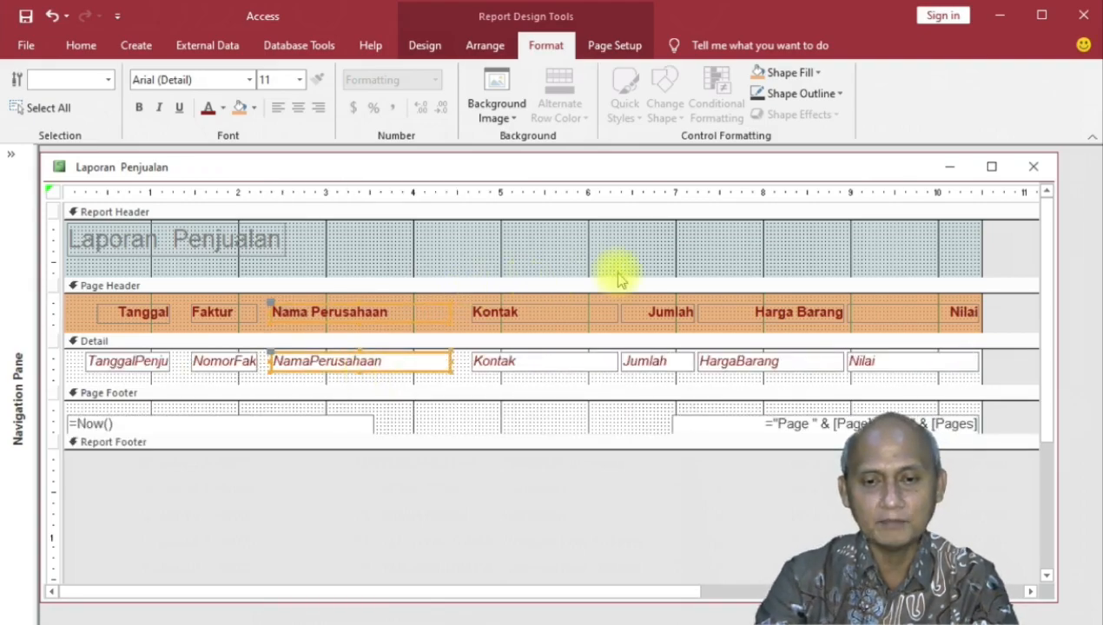
Step: Narrow the Jumlah label and the Jumlah field together to about 0.65 inch wide
{"action": "left_click", "coordinate": [649, 316]}
{"action": "left_click", "coordinate": [660, 363], "text": "shift"}
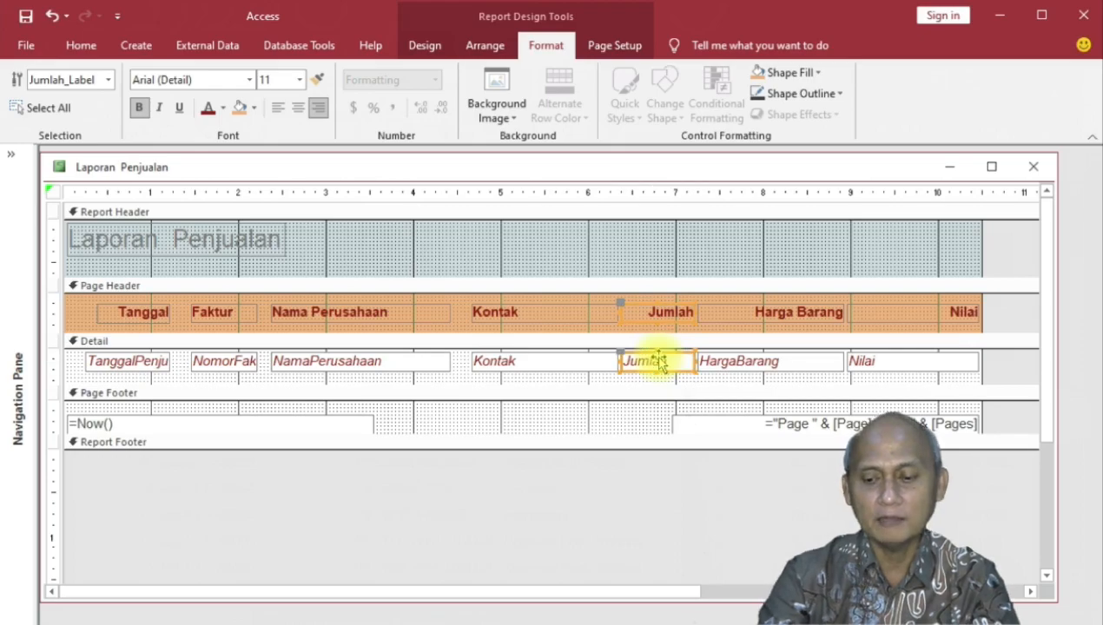
{"action": "key", "text": "shift+Left"}
{"action": "key", "text": "shift+Left"}
{"action": "key", "text": "shift+Left"}
{"action": "key", "text": "shift+Left"}
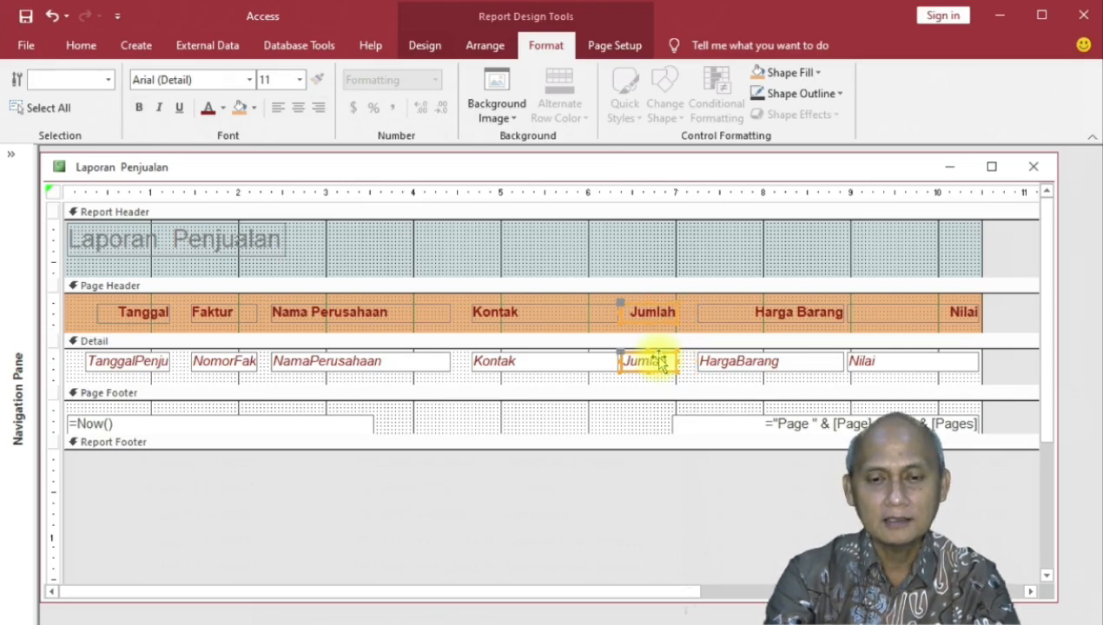
Step: Narrow the Harga Barang label and the HargaBarang field together to about 1.4 inches wide
{"action": "left_click", "coordinate": [740, 319]}
{"action": "left_click", "coordinate": [755, 369], "text": "shift"}
{"action": "key", "text": "shift+Left"}
{"action": "key", "text": "shift+Left"}
{"action": "key", "text": "shift+Left"}
{"action": "key", "text": "shift+Left"}
{"action": "key", "text": "shift+Left"}
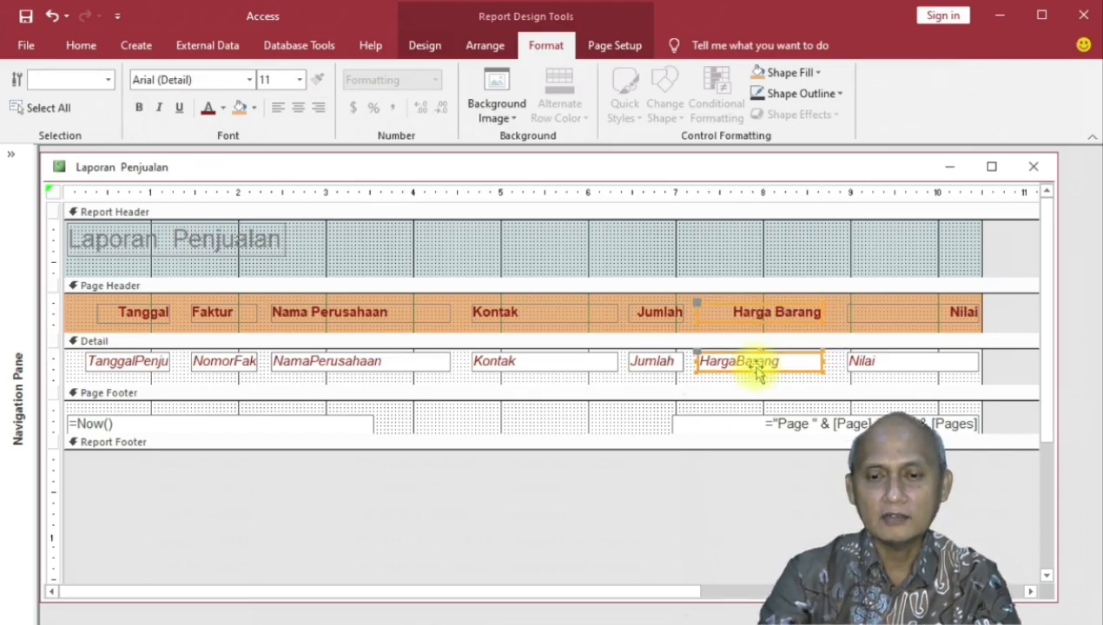
Step: Nudge the Nilai label and the Nilai field slightly left, away from the report's right edge
{"action": "left_click", "coordinate": [878, 323]}
{"action": "left_click", "coordinate": [883, 364], "text": "shift"}
{"action": "key", "text": "Left"}
{"action": "key", "text": "Left"}
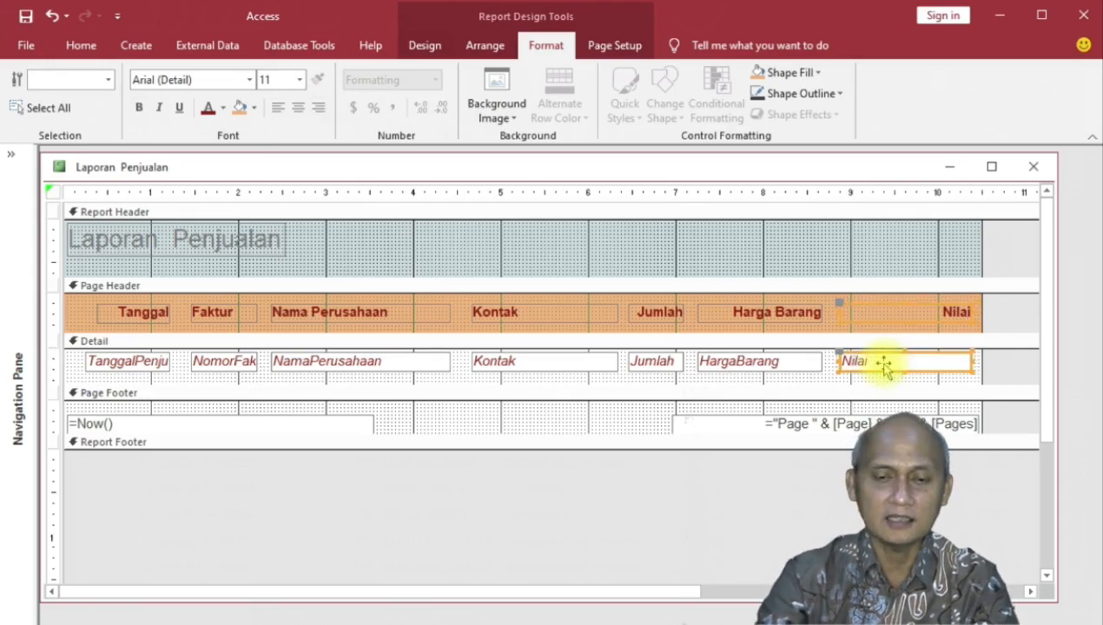
{"action": "left_click", "coordinate": [556, 377]}
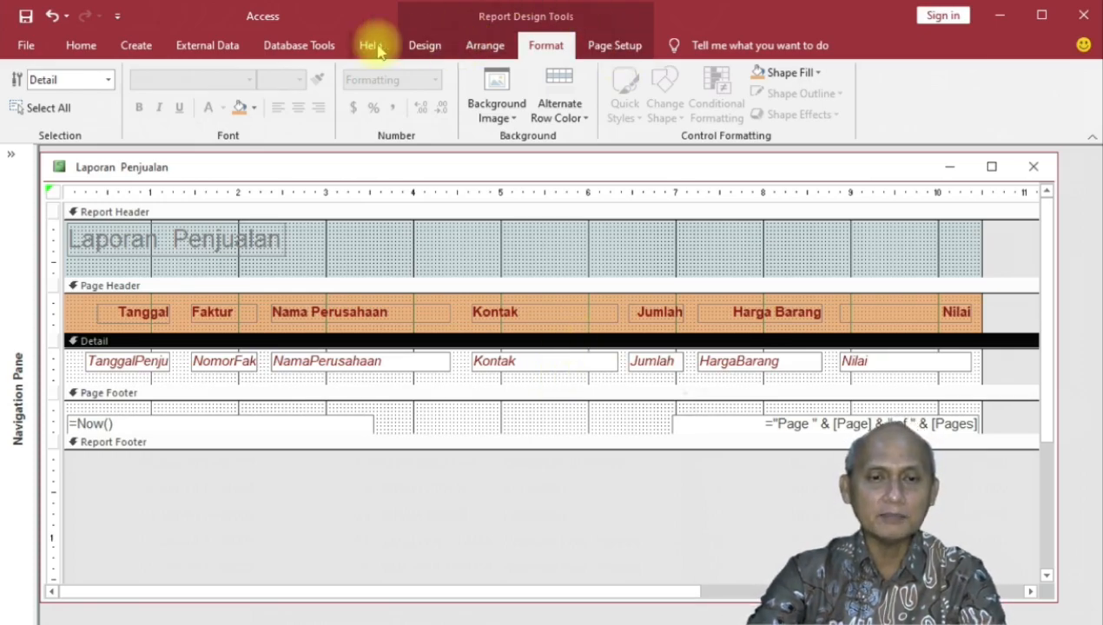
Step: Draw a horizontal line beneath the Detail fields, spanning from TanggalPenjualan to the end of Nilai
{"action": "left_click", "coordinate": [423, 48]}
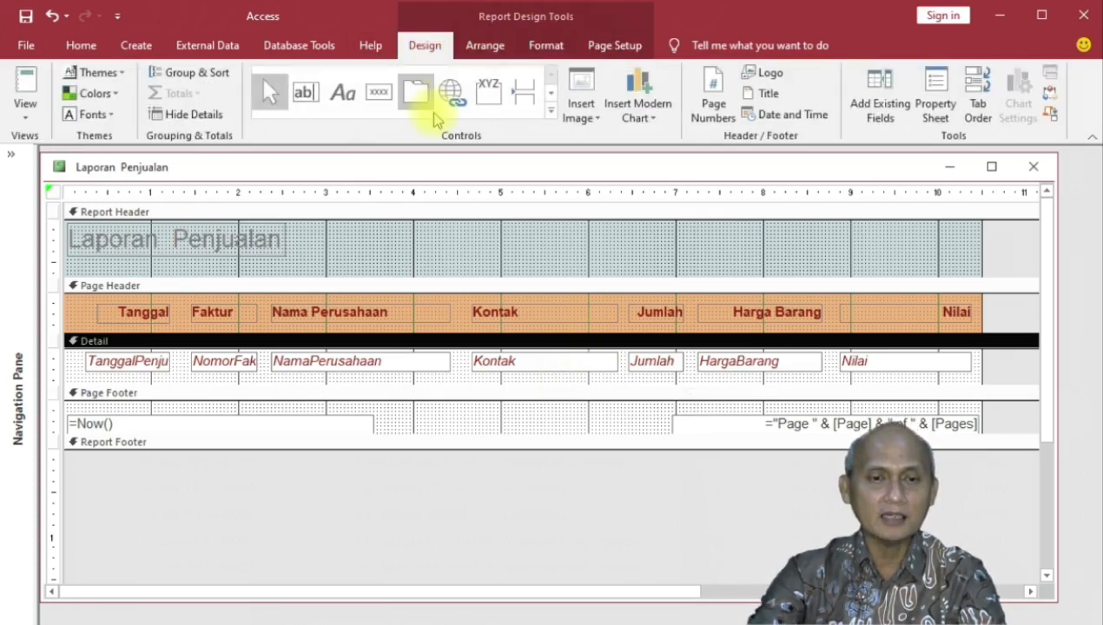
{"action": "left_click", "coordinate": [550, 113]}
{"action": "left_click", "coordinate": [303, 128]}
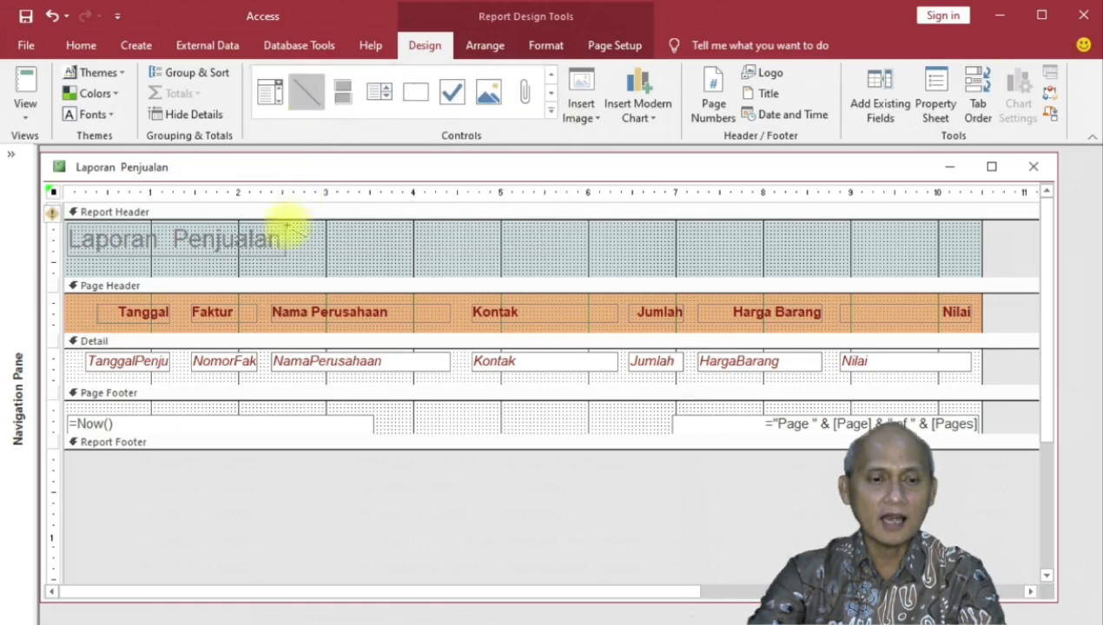
{"action": "left_click_drag", "start_coordinate": [87, 379], "coordinate": [971, 378]}
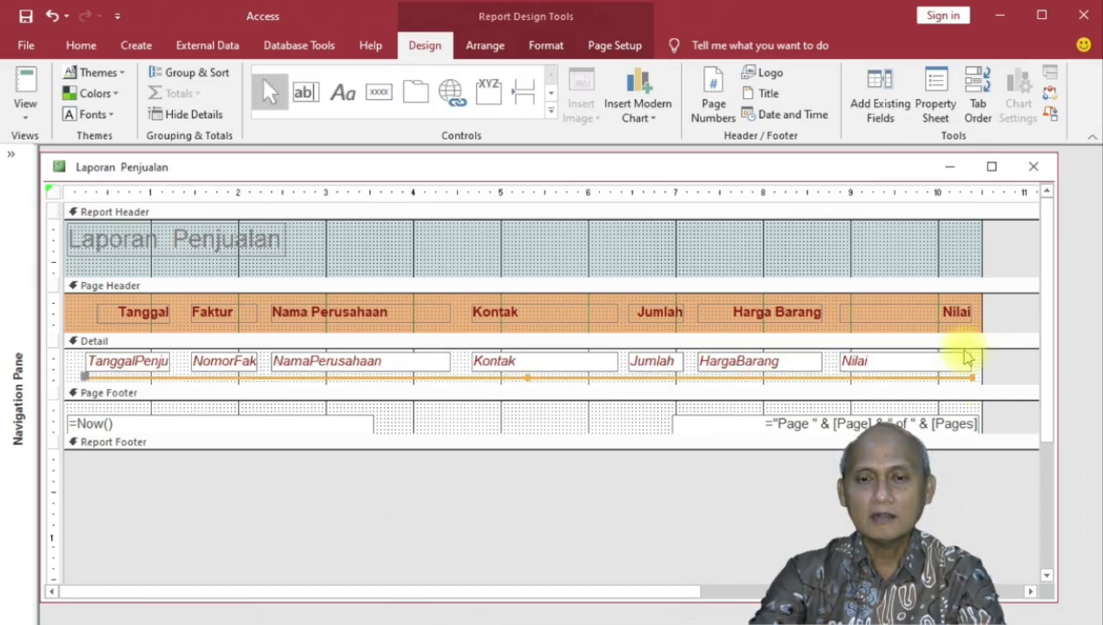
Step: Format the Detail line with a dark brown outline, the second-thinnest line thickness and a dotted line type
{"action": "left_click", "coordinate": [560, 48]}
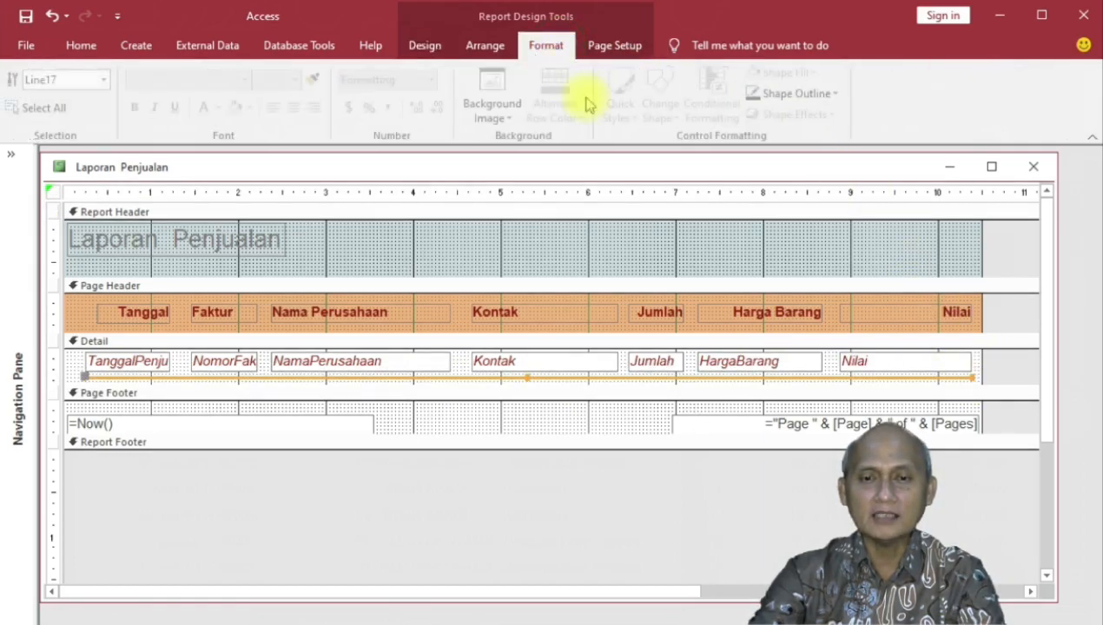
{"action": "left_click", "coordinate": [808, 93]}
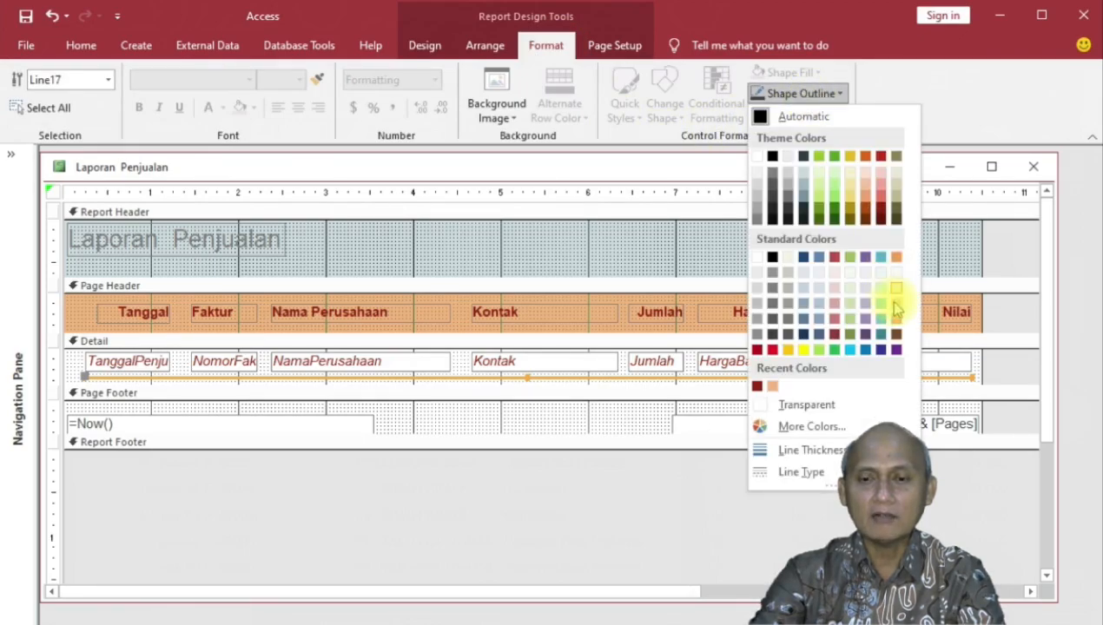
{"action": "left_click", "coordinate": [896, 333]}
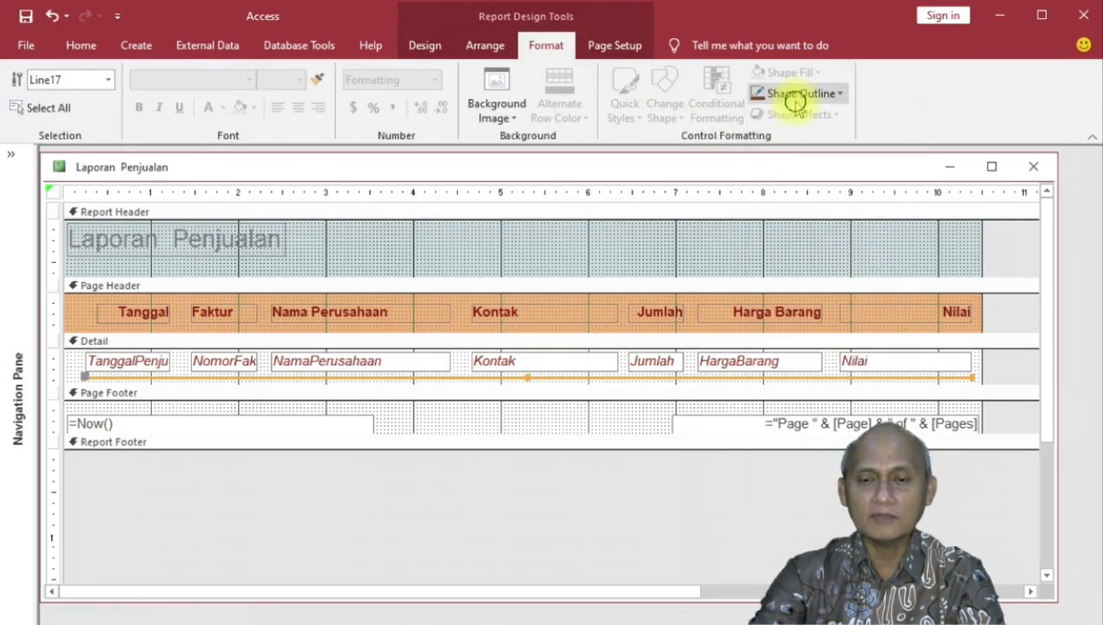
{"action": "left_click", "coordinate": [800, 94]}
{"action": "mouse_move", "coordinate": [812, 450]}
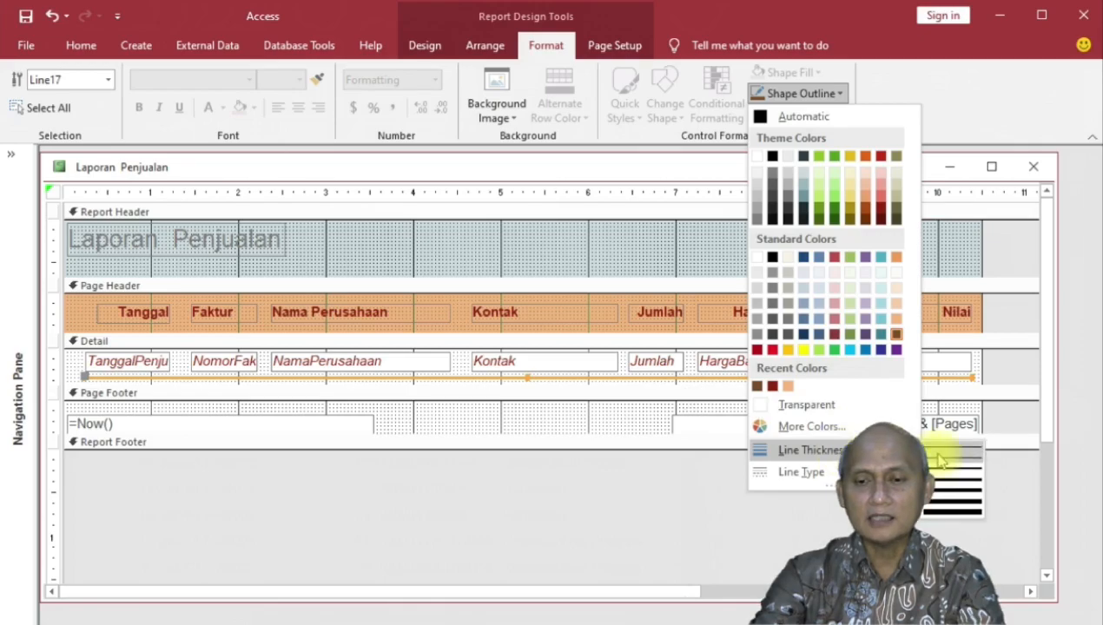
{"action": "left_click", "coordinate": [942, 460]}
{"action": "left_click", "coordinate": [800, 93]}
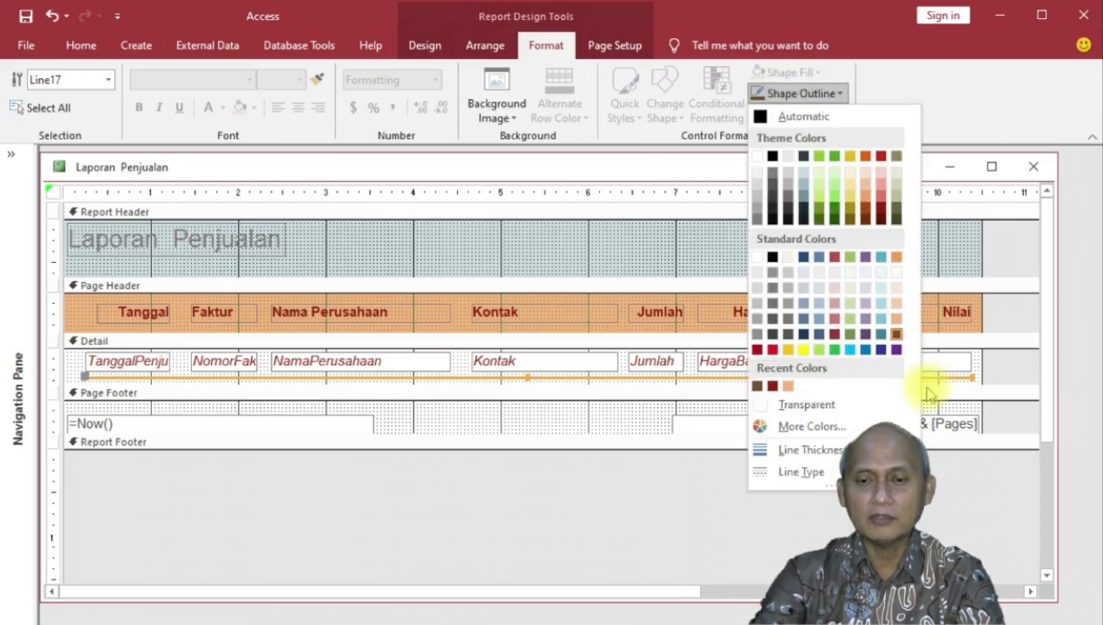
{"action": "mouse_move", "coordinate": [801, 472]}
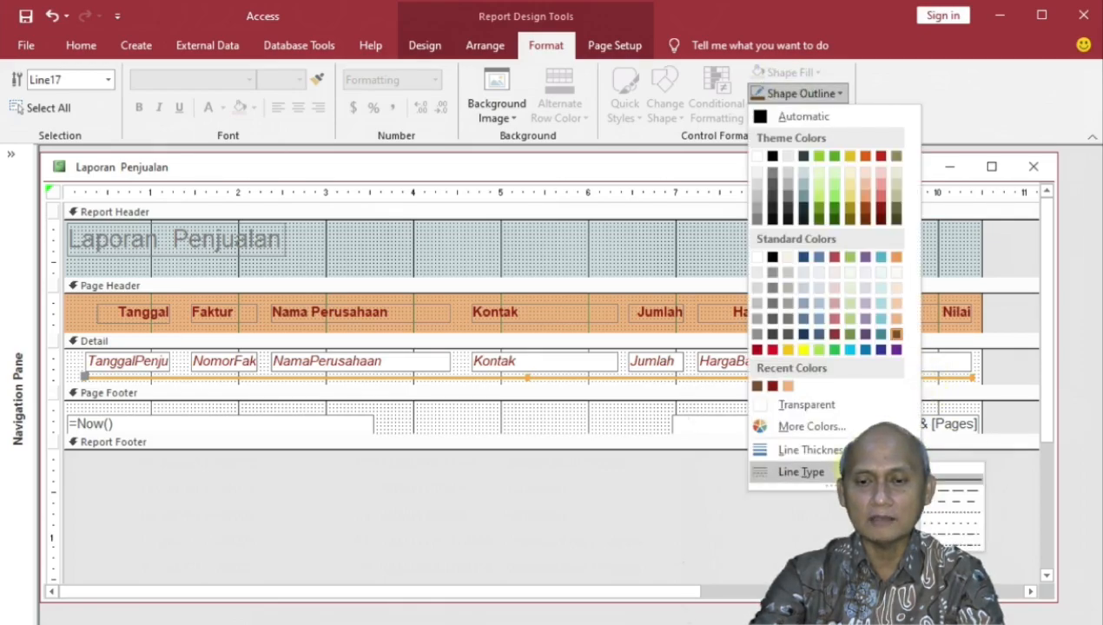
{"action": "left_click", "coordinate": [953, 517]}
{"action": "left_click", "coordinate": [587, 418]}
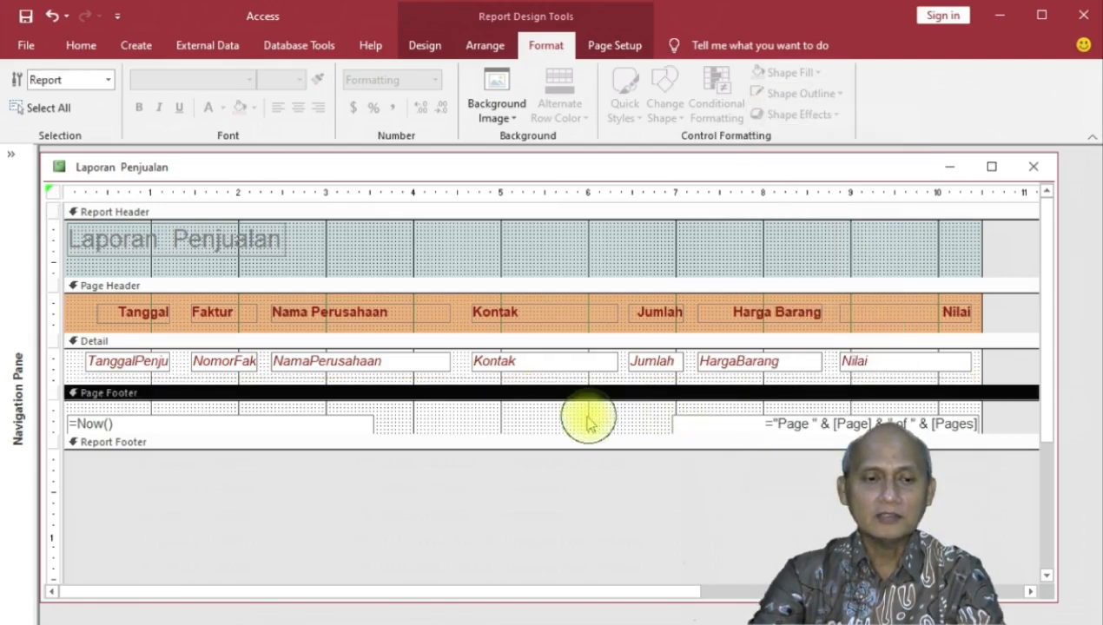
Step: Delete the =Now() date field from the Page Footer and move the page number field slightly up and left
{"action": "left_click", "coordinate": [323, 425]}
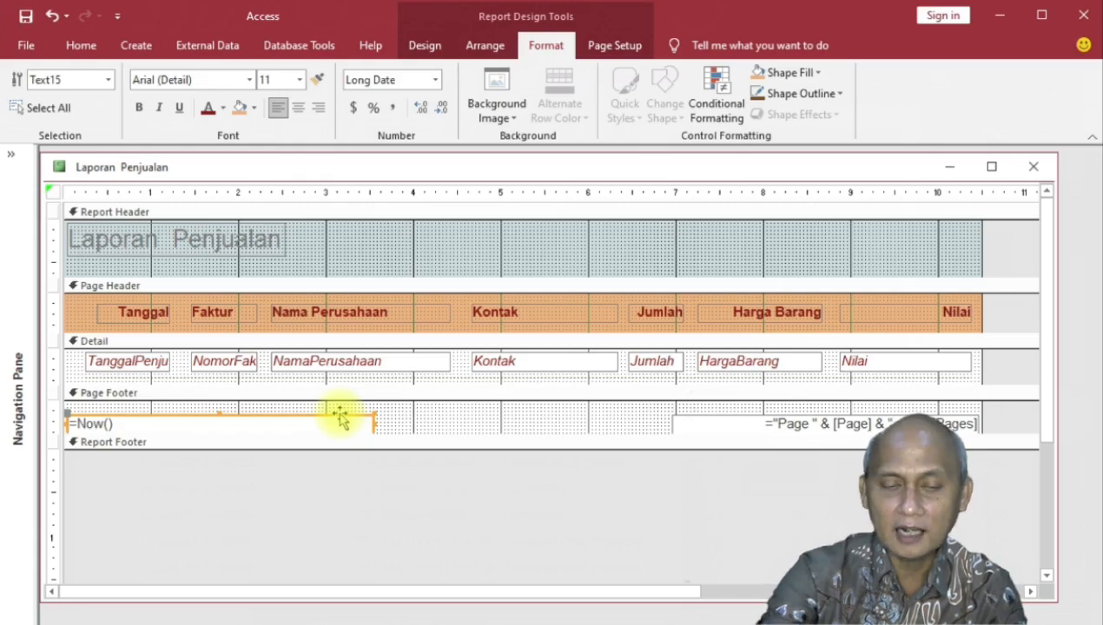
{"action": "key", "text": "Delete"}
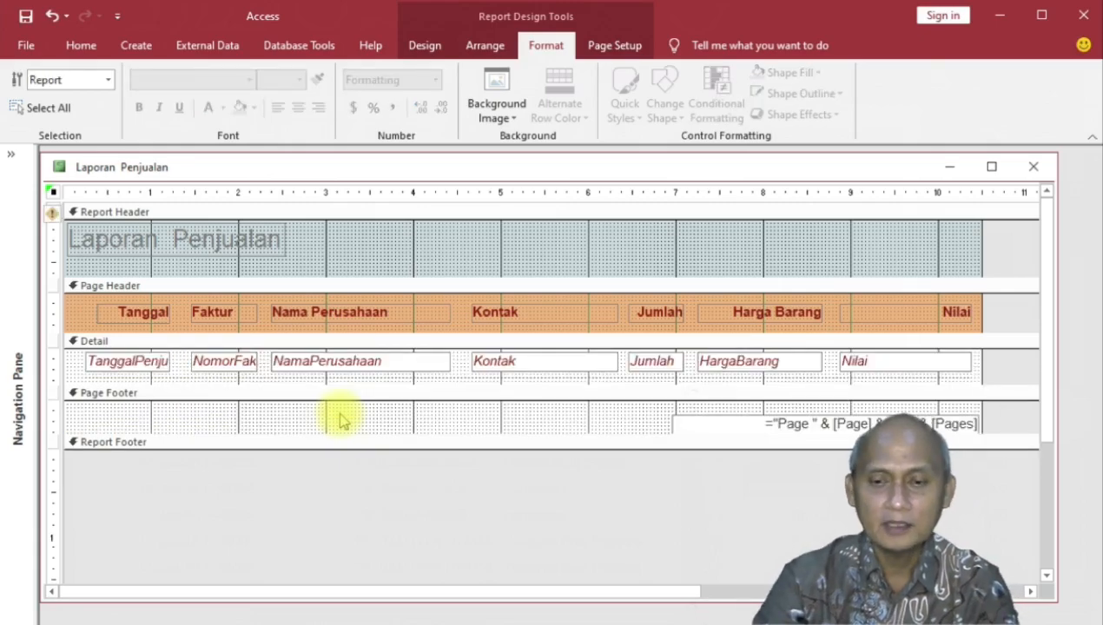
{"action": "left_click_drag", "start_coordinate": [673, 423], "coordinate": [662, 416]}
Step: Fill the Page Footer section and its page number field with the same light orange background
{"action": "left_click", "coordinate": [566, 406]}
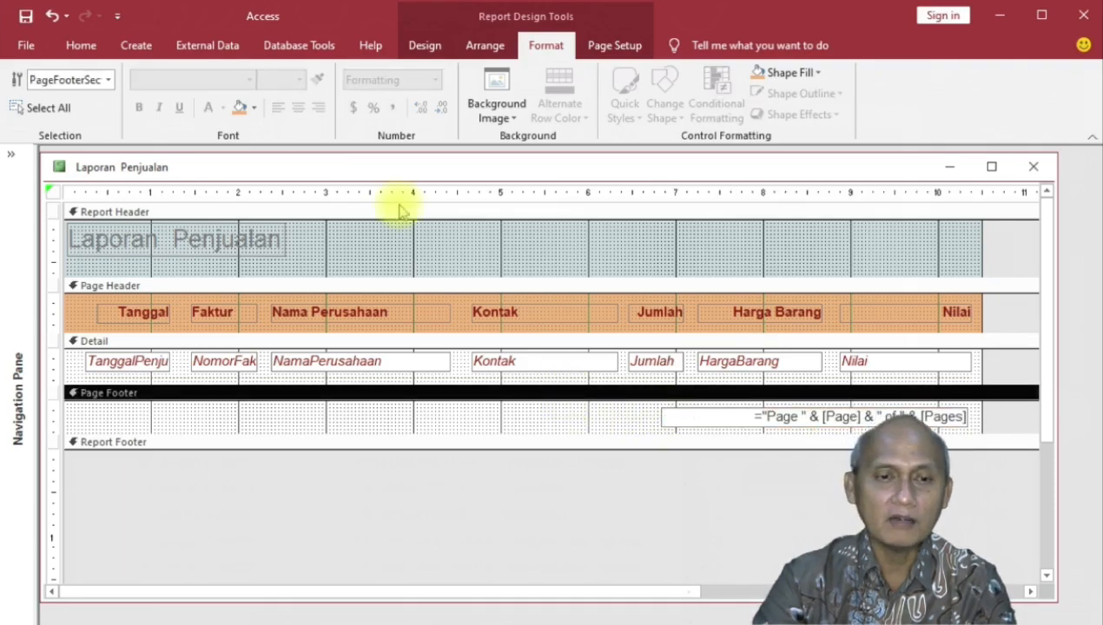
{"action": "left_click", "coordinate": [254, 108]}
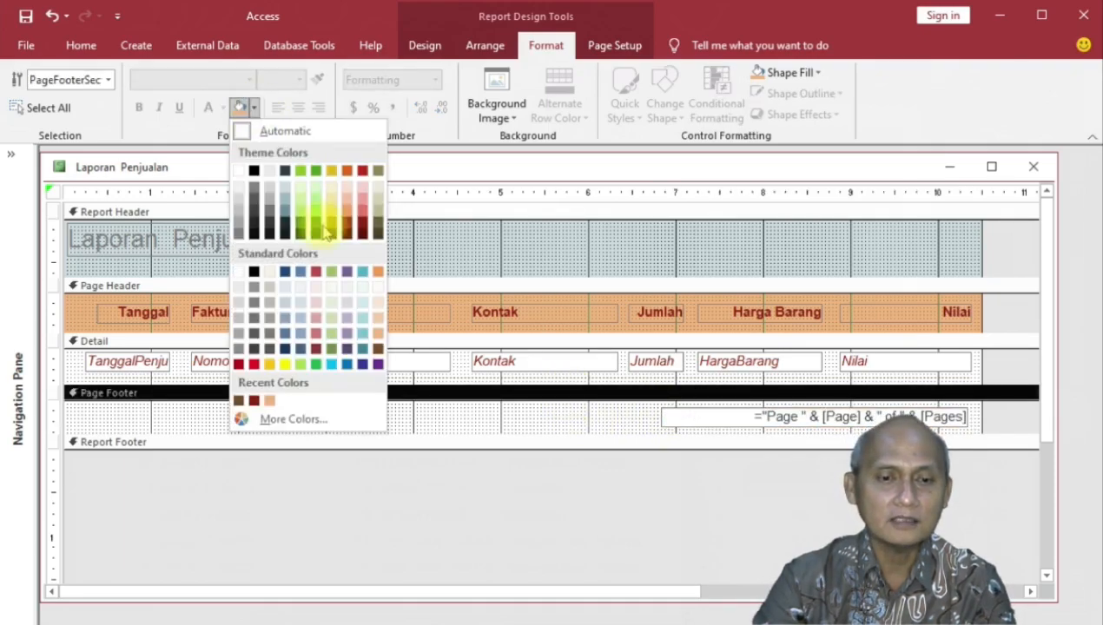
{"action": "left_click", "coordinate": [379, 325]}
{"action": "left_click", "coordinate": [685, 414]}
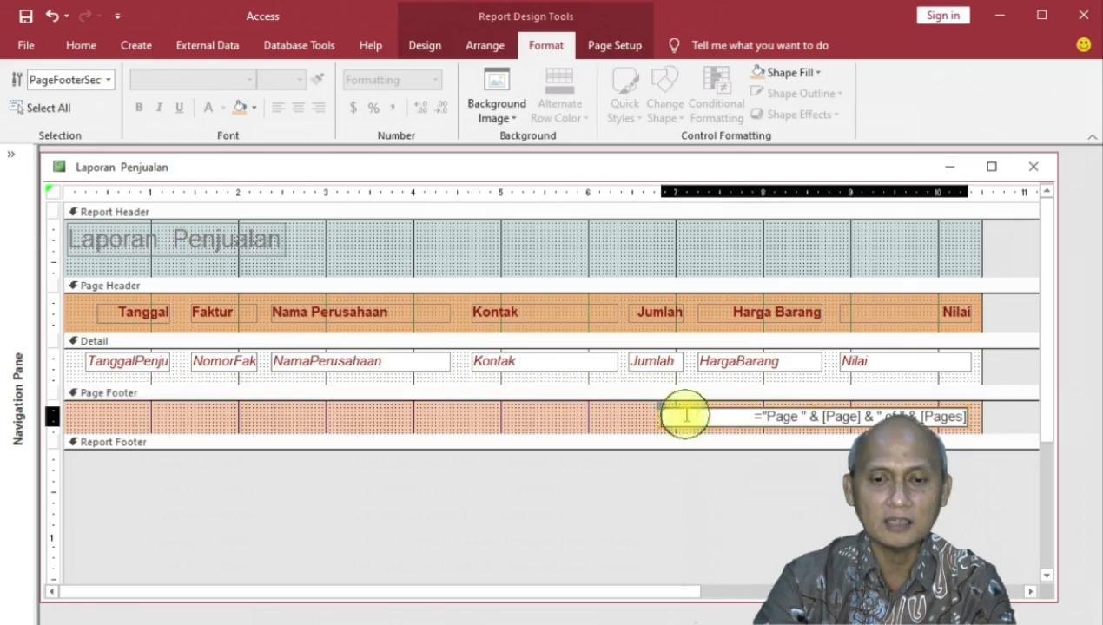
{"action": "left_click", "coordinate": [240, 107]}
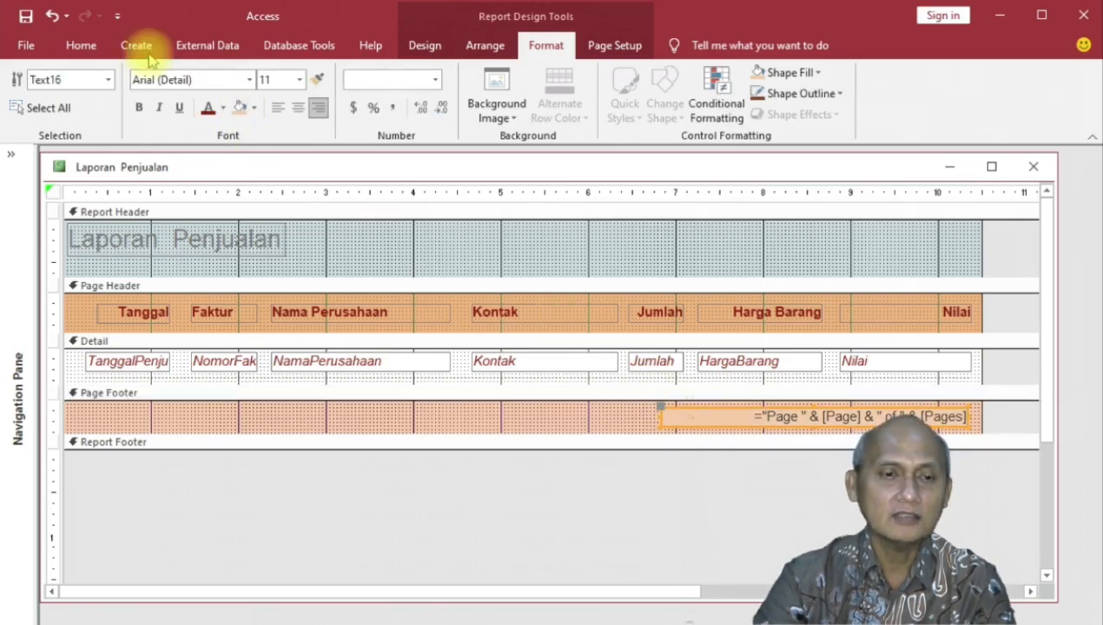
Step: Show the Laporan Penjualan report in Print Preview
{"action": "left_click", "coordinate": [81, 45]}
{"action": "left_click", "coordinate": [26, 113]}
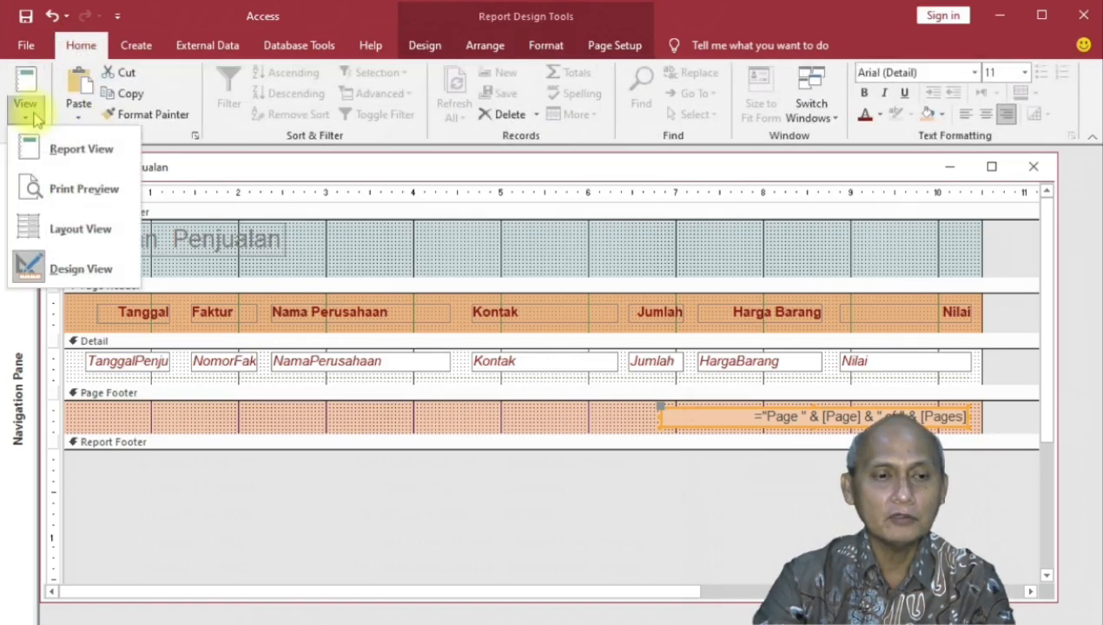
{"action": "left_click", "coordinate": [76, 187]}
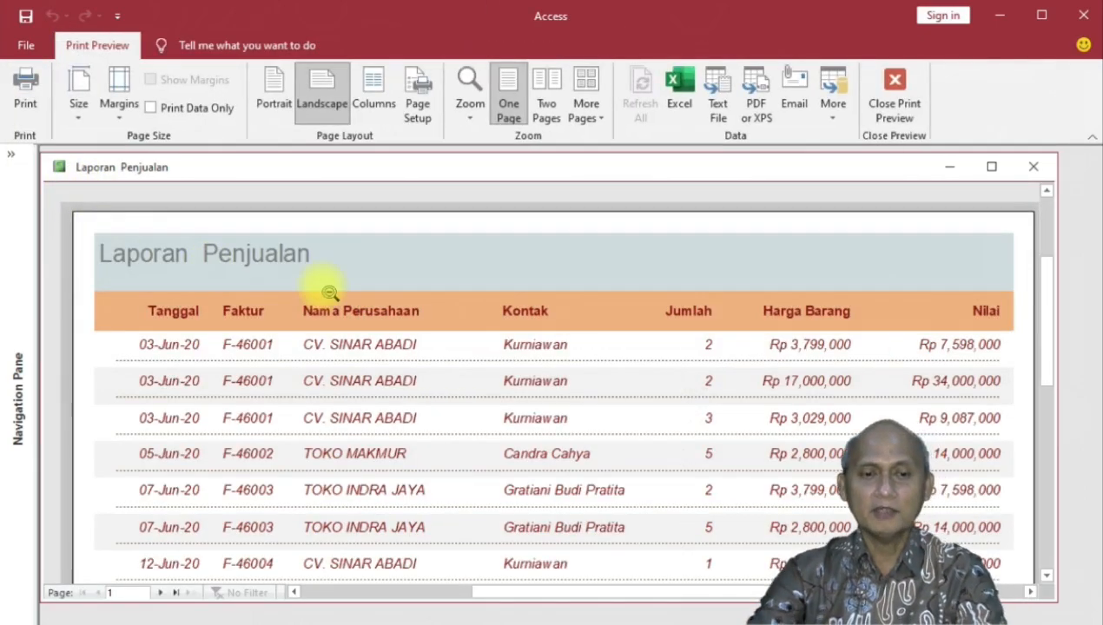
Step: Examine the Laporan Penjualan preview at close zoom, as two pages and as one page, and return to Design View
{"action": "left_click", "coordinate": [323, 288]}
{"action": "left_click", "coordinate": [437, 301]}
{"action": "left_click", "coordinate": [364, 276]}
{"action": "left_click", "coordinate": [499, 248]}
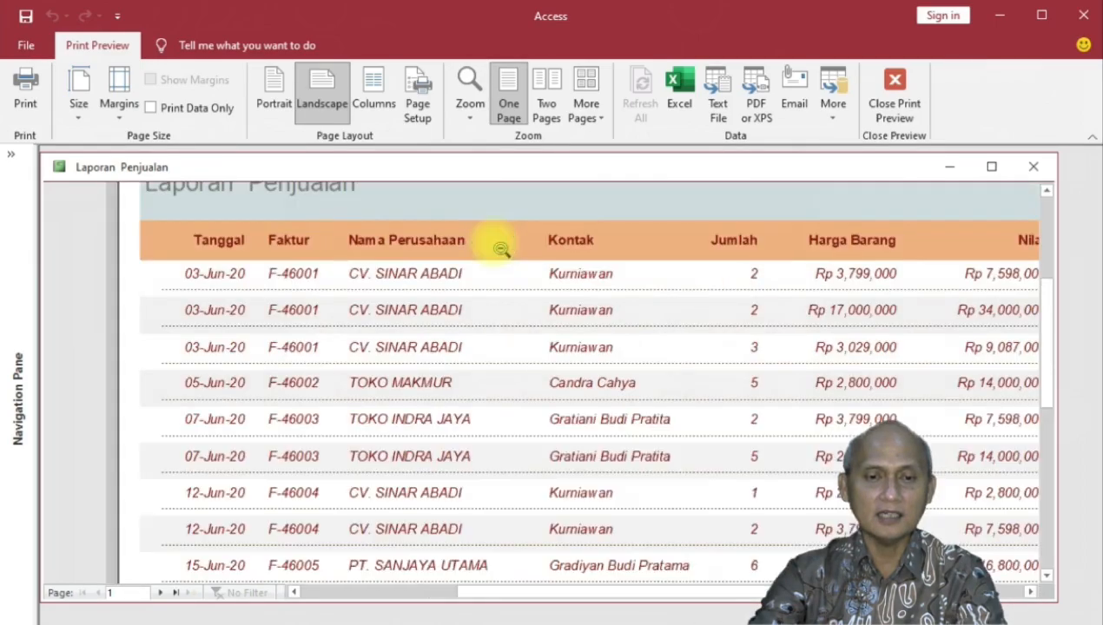
{"action": "left_click", "coordinate": [446, 323]}
{"action": "left_click", "coordinate": [637, 281]}
{"action": "left_click", "coordinate": [637, 282]}
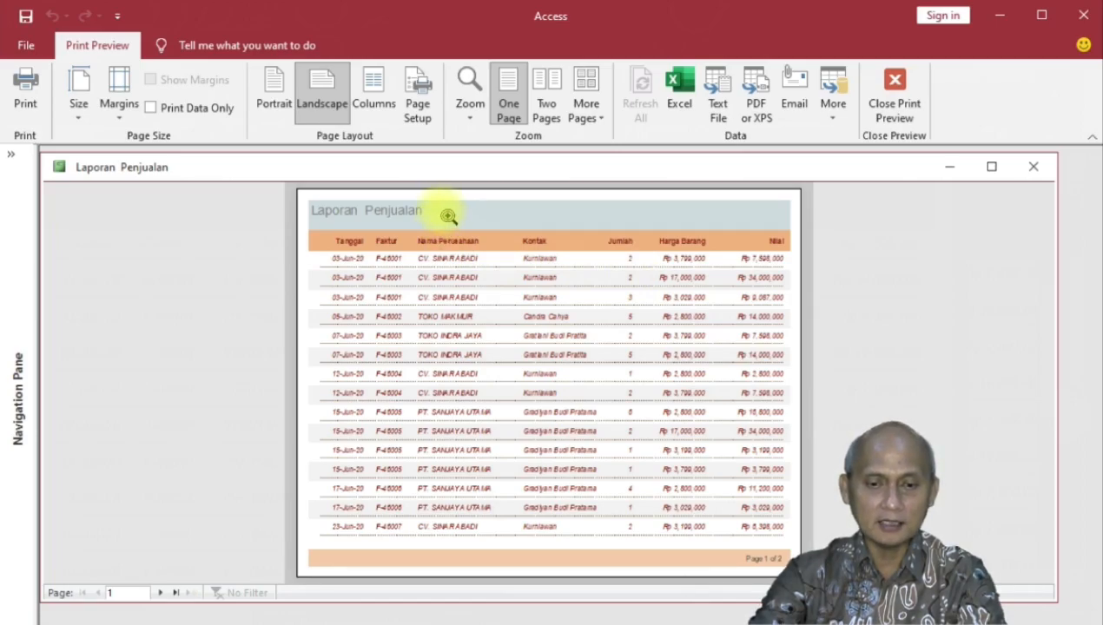
{"action": "left_click", "coordinate": [547, 100]}
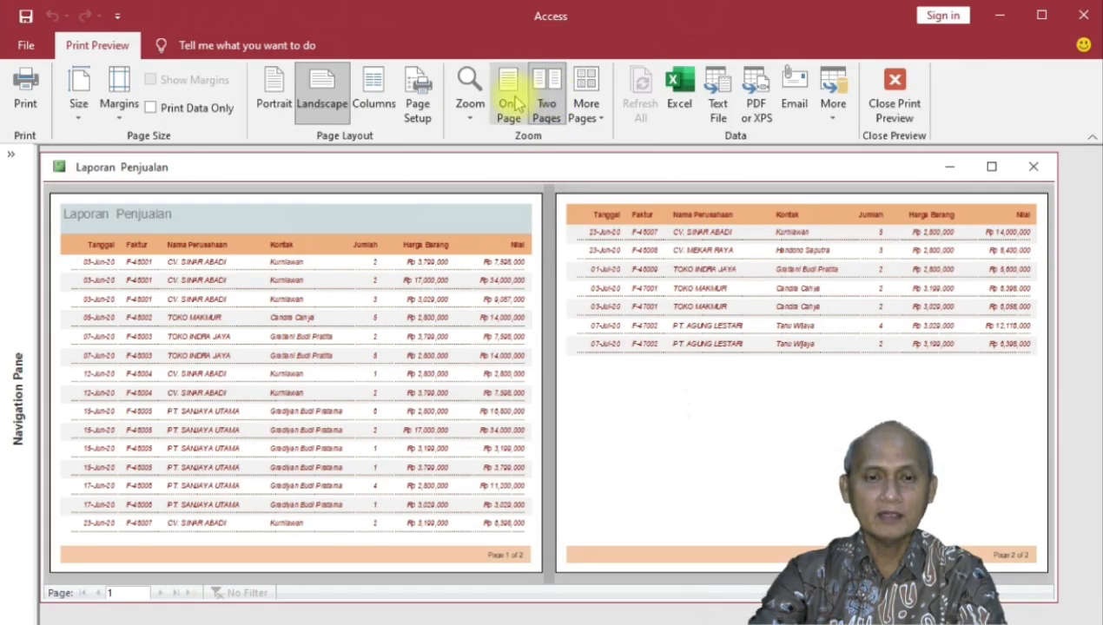
{"action": "left_click", "coordinate": [509, 100]}
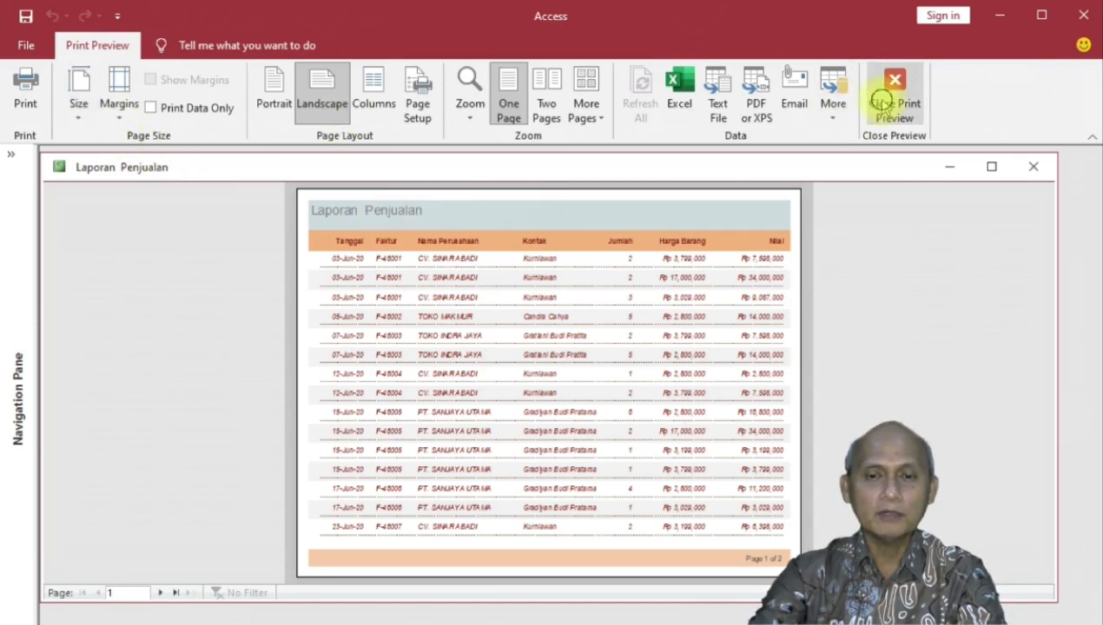
{"action": "left_click", "coordinate": [881, 100]}
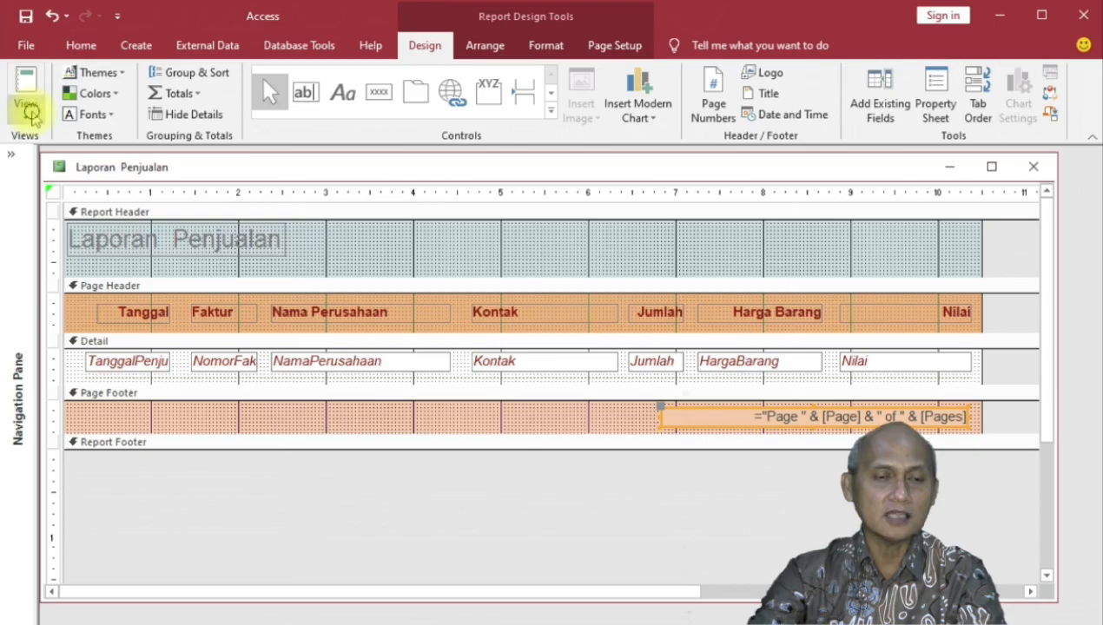
{"action": "left_click", "coordinate": [31, 111]}
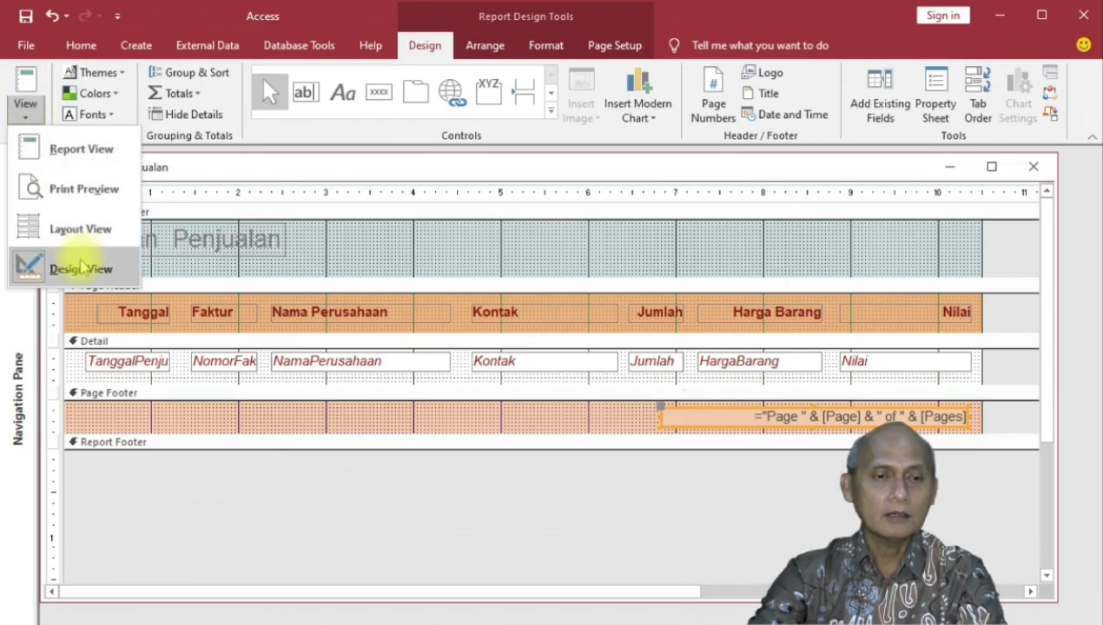
{"action": "left_click", "coordinate": [79, 268]}
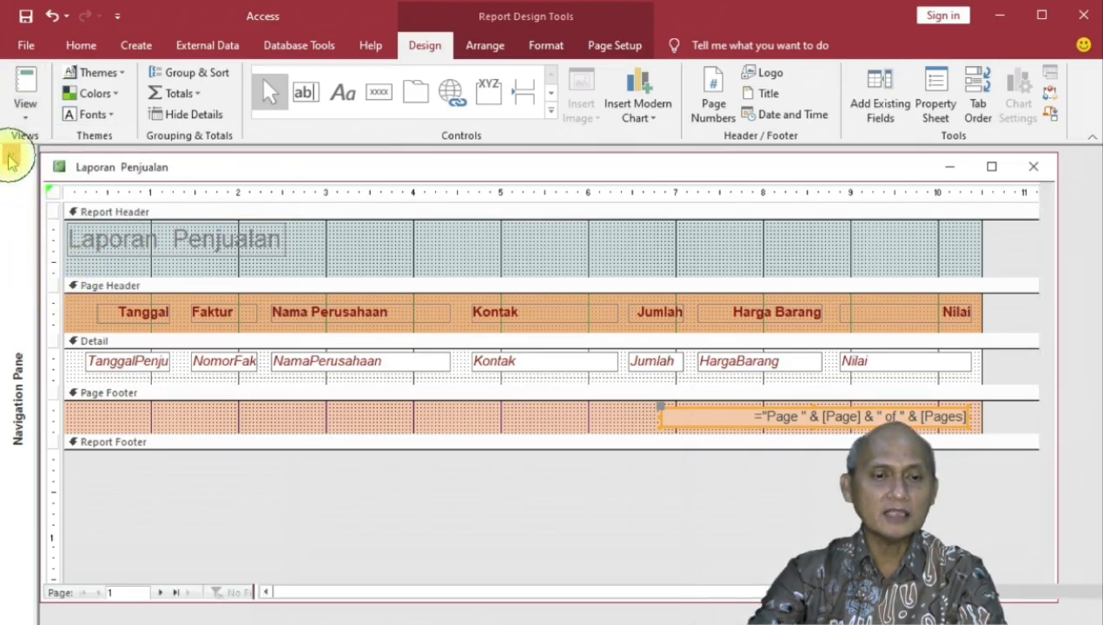
Step: Open the Laporan Bonus Penjualan report from the Navigation Pane in Design View
{"action": "left_click", "coordinate": [9, 161]}
{"action": "left_click_drag", "start_coordinate": [238, 415], "coordinate": [234, 484]}
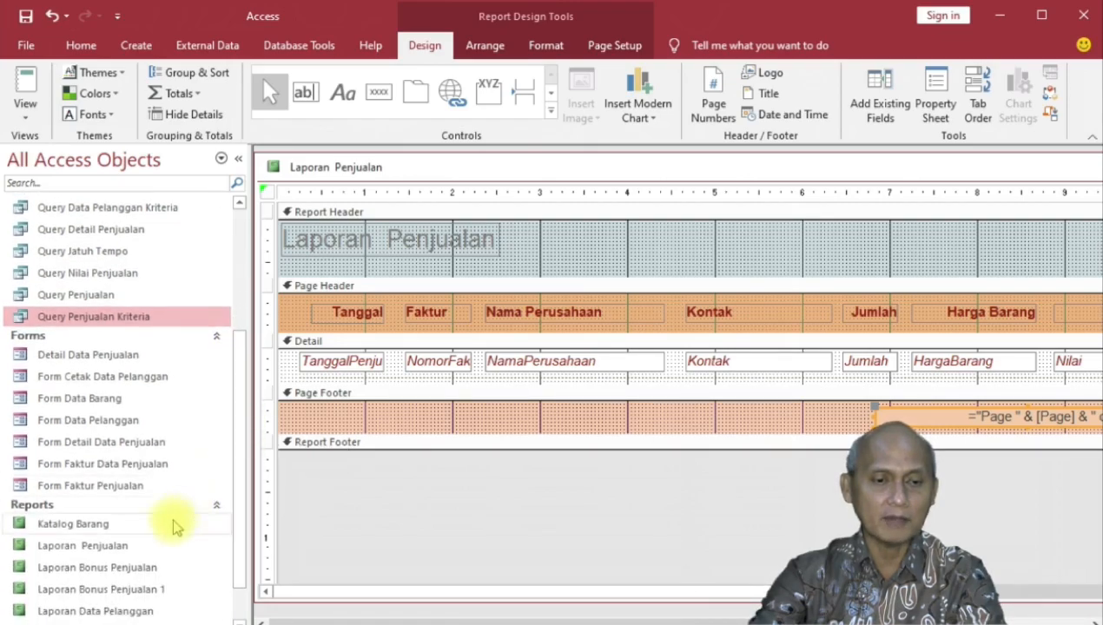
{"action": "left_click", "coordinate": [130, 570]}
{"action": "double_click", "coordinate": [130, 570]}
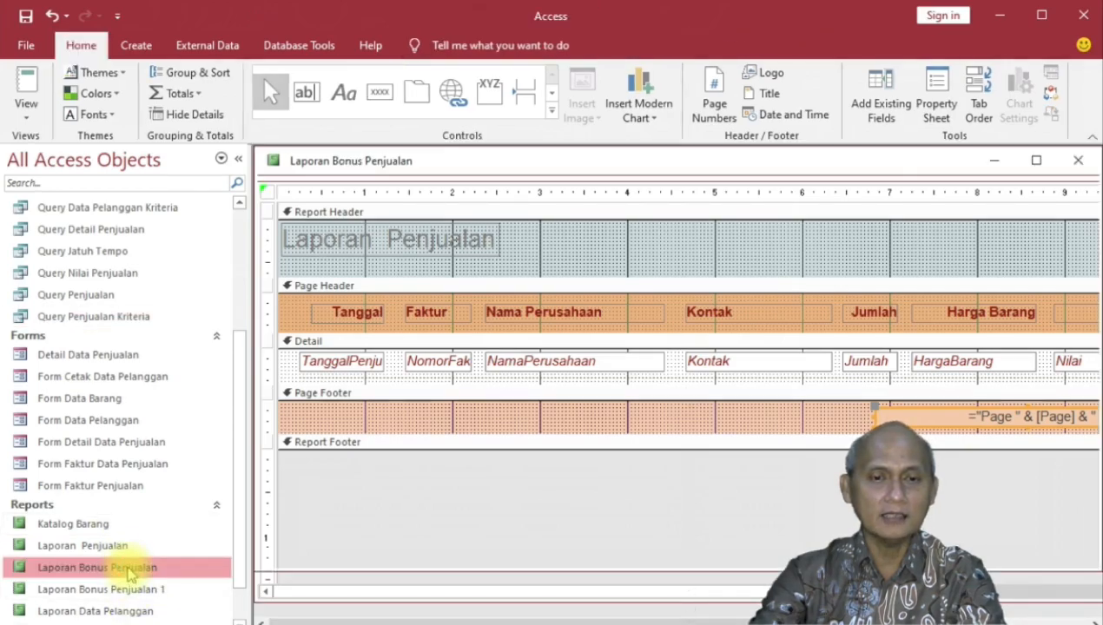
{"action": "left_click", "coordinate": [31, 126]}
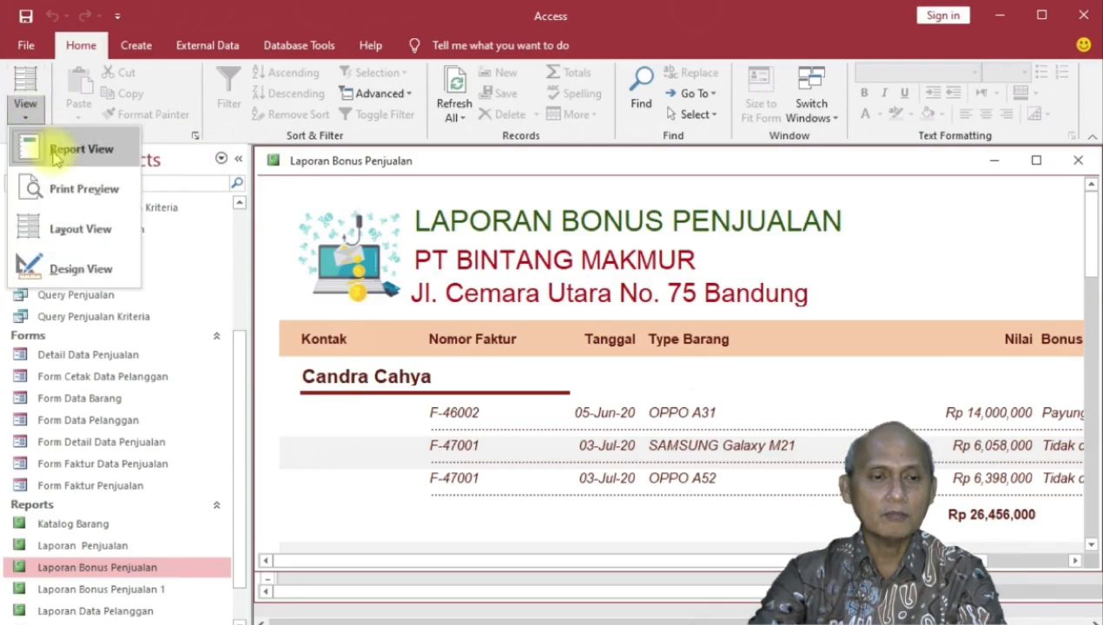
{"action": "left_click", "coordinate": [71, 270]}
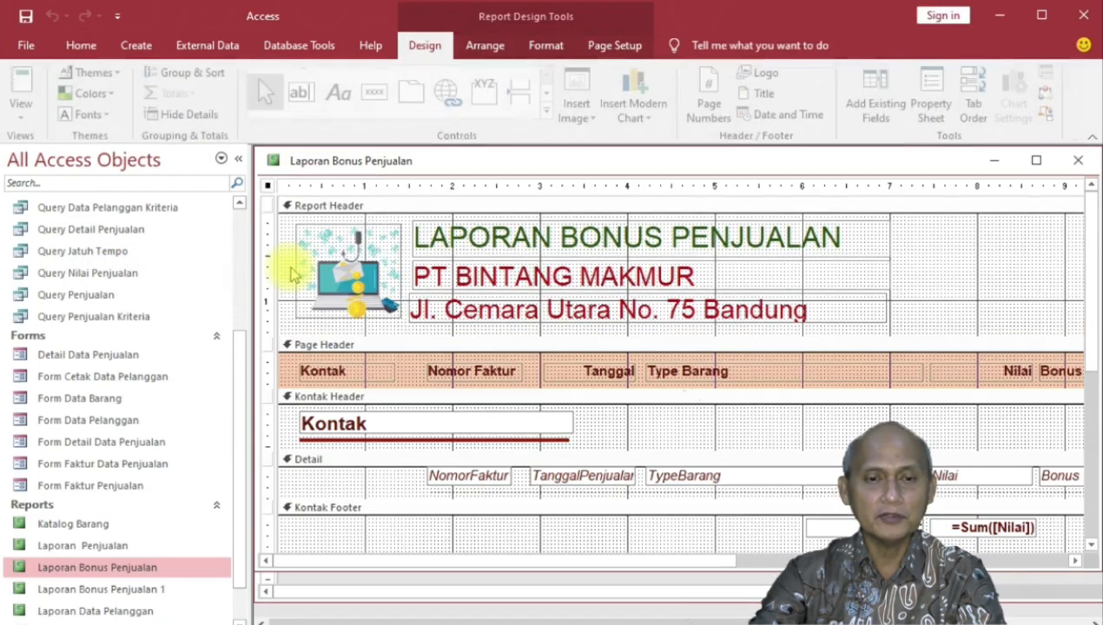
Step: Copy the logo and the three text labels from the Report Header of Laporan Bonus Penjualan and close that report
{"action": "left_click", "coordinate": [362, 249]}
{"action": "left_click", "coordinate": [512, 243], "text": "shift"}
{"action": "left_click", "coordinate": [517, 277], "text": "shift"}
{"action": "left_click", "coordinate": [508, 308], "text": "shift"}
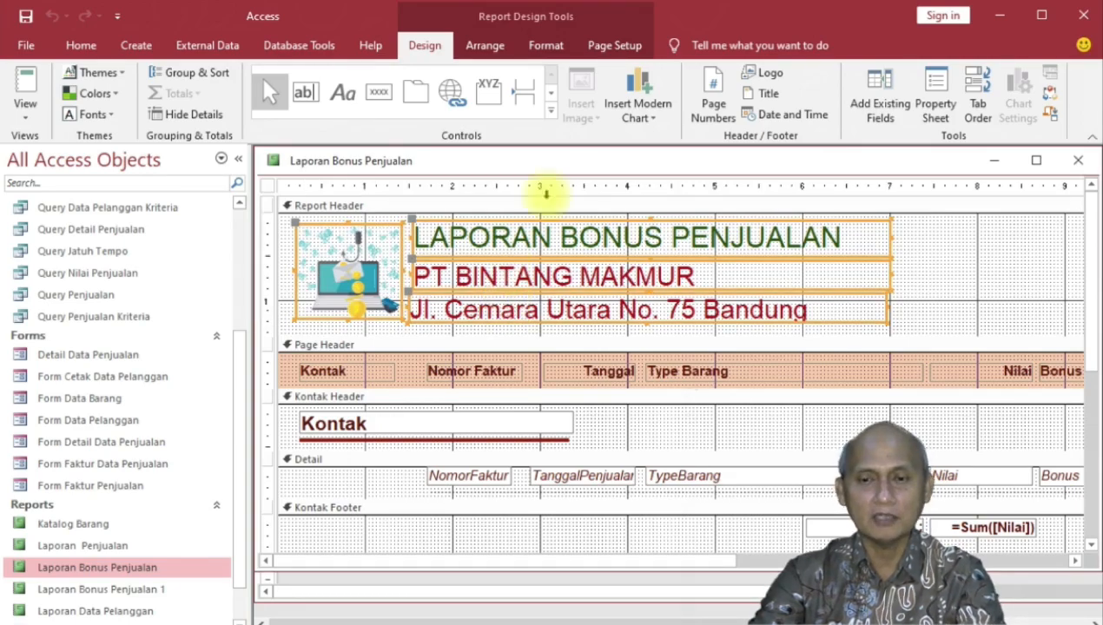
{"action": "left_click", "coordinate": [1071, 160]}
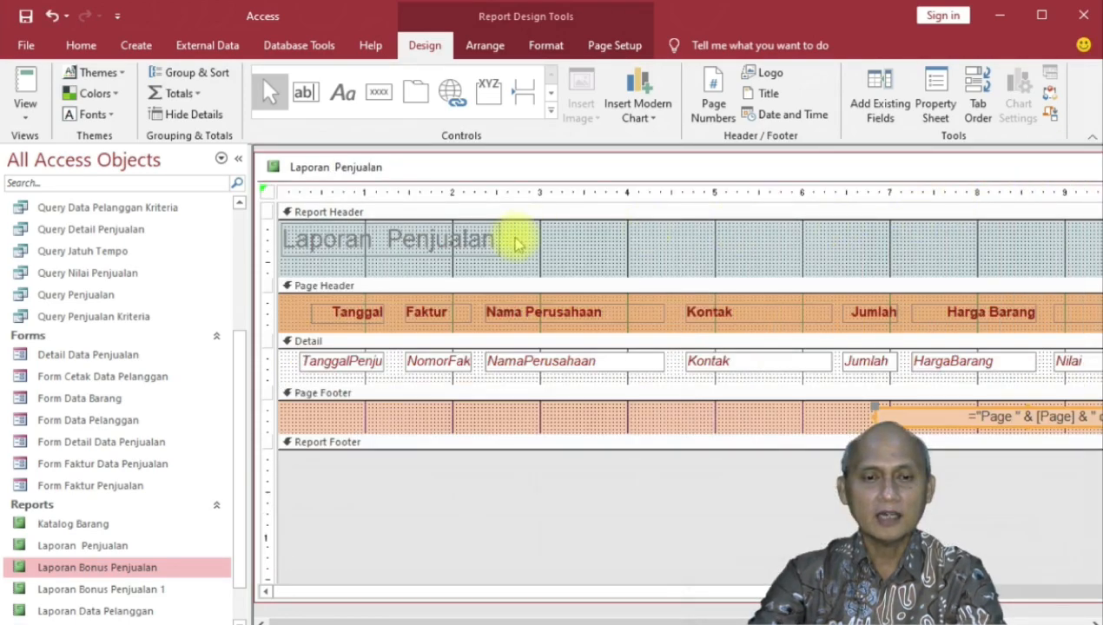
Step: Delete the Laporan Penjualan title label from the Report Header and fill the section with a white background
{"action": "left_click", "coordinate": [484, 249]}
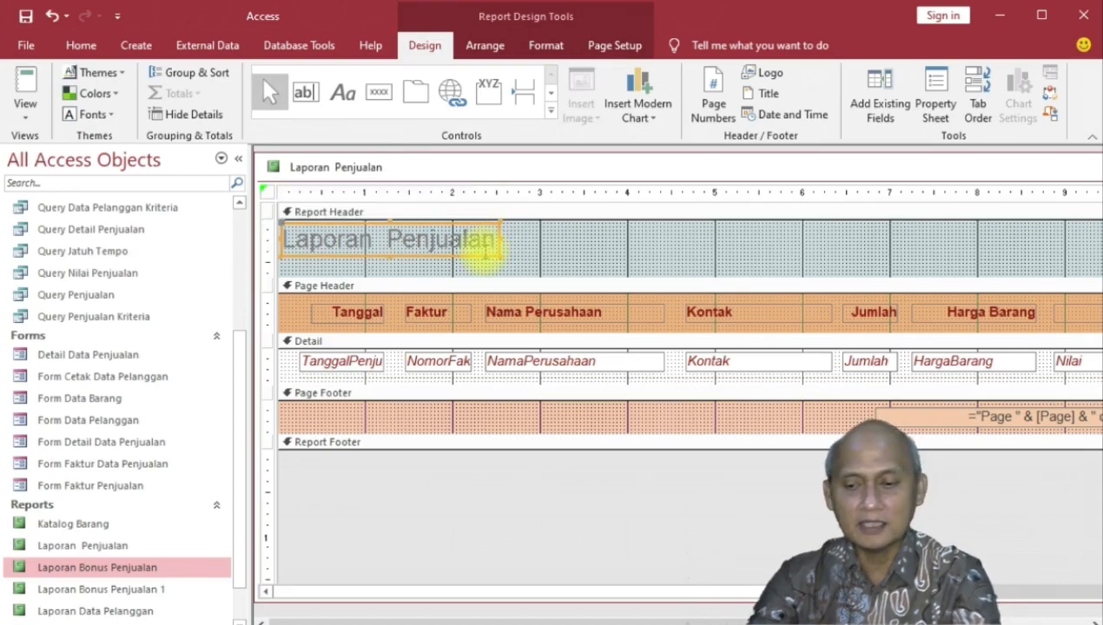
{"action": "key", "text": "Delete"}
{"action": "left_click", "coordinate": [527, 219]}
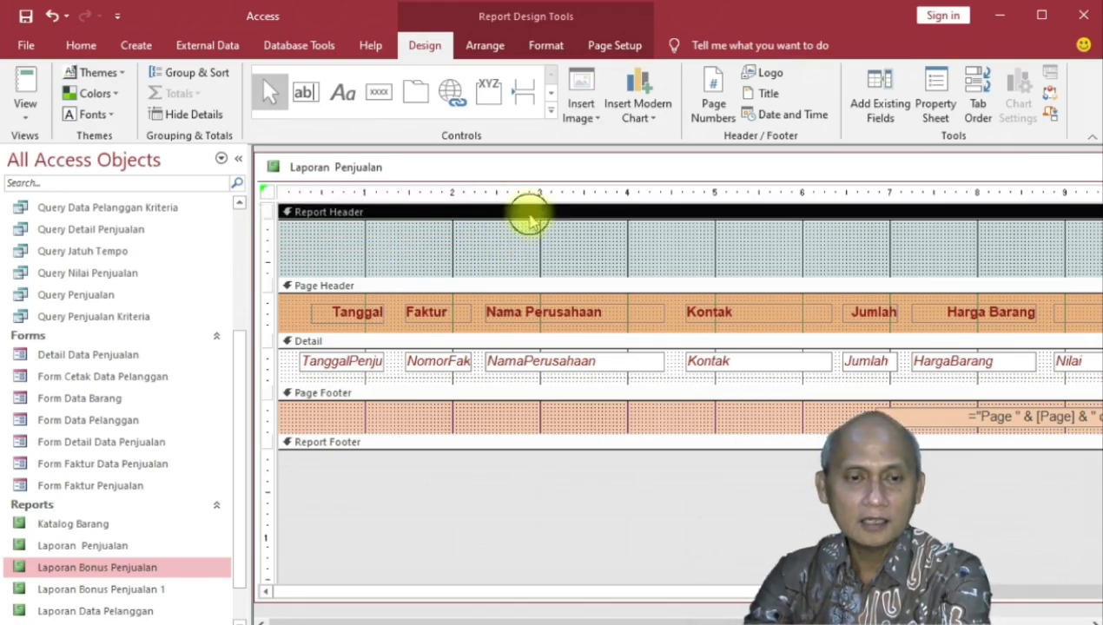
{"action": "left_click", "coordinate": [534, 47]}
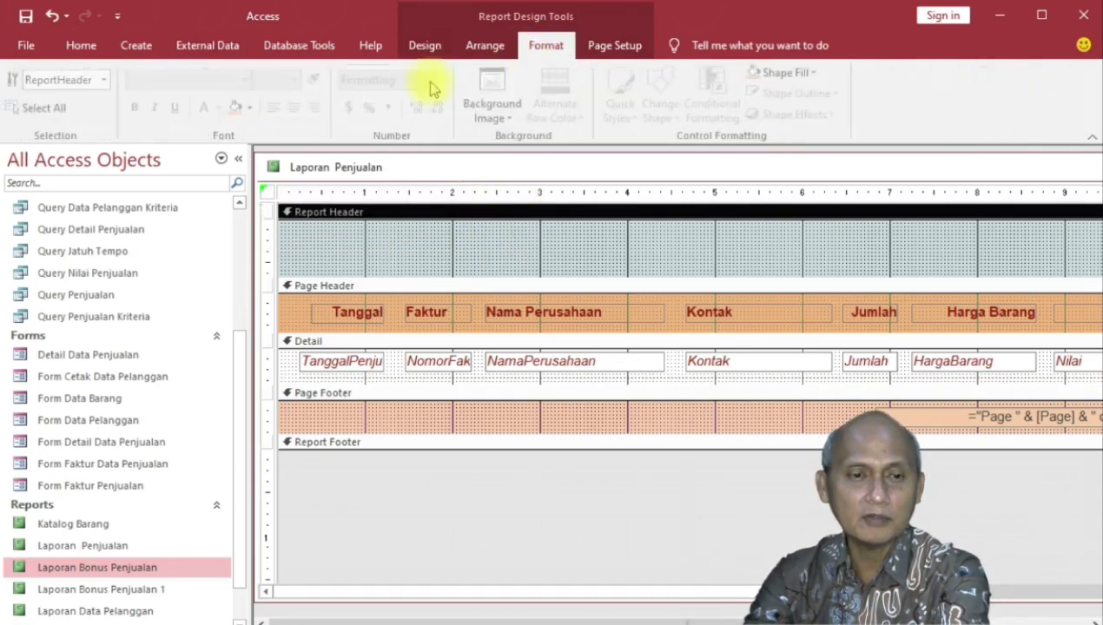
{"action": "left_click", "coordinate": [254, 110]}
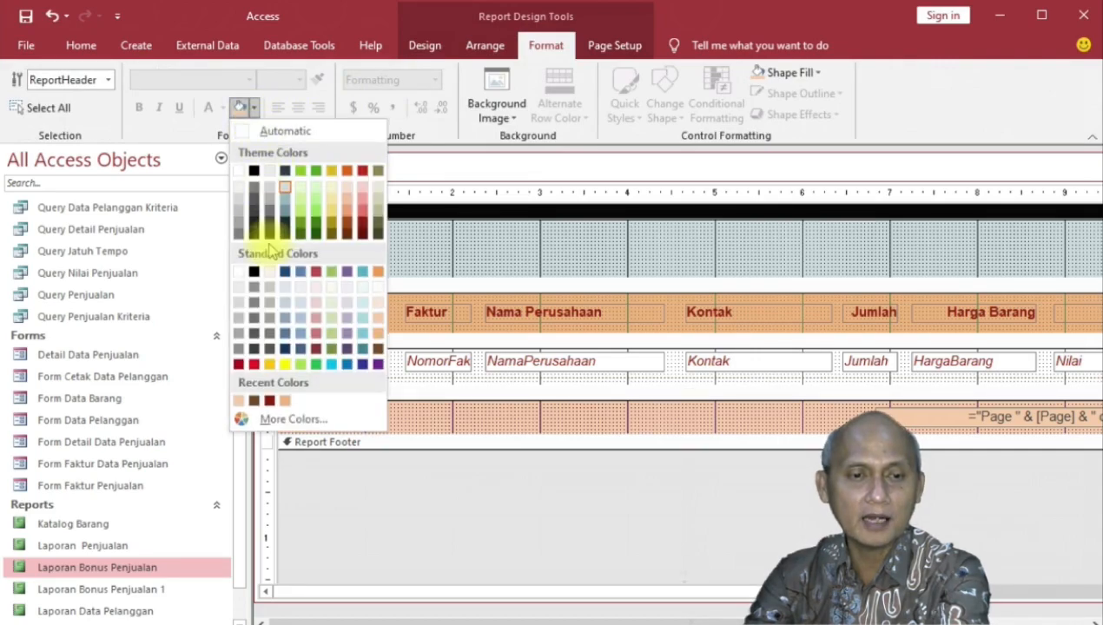
{"action": "left_click", "coordinate": [246, 173]}
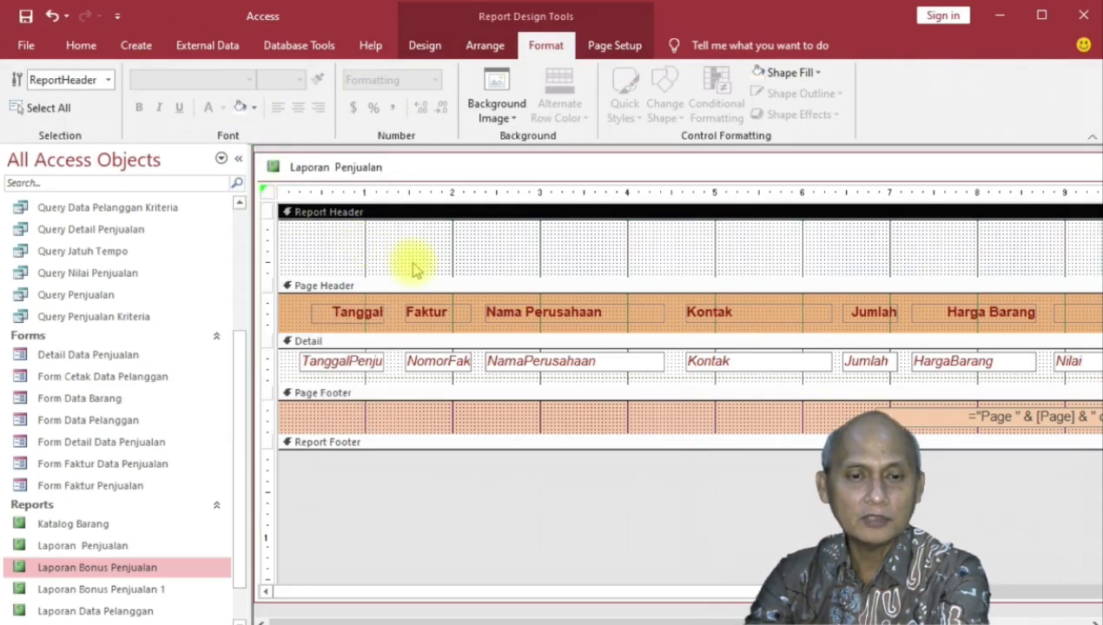
Step: Enlarge the Report Header to about 1.3 inches high and paste the copied logo and labels slightly inside its upper-left corner
{"action": "left_click_drag", "start_coordinate": [422, 279], "coordinate": [424, 337]}
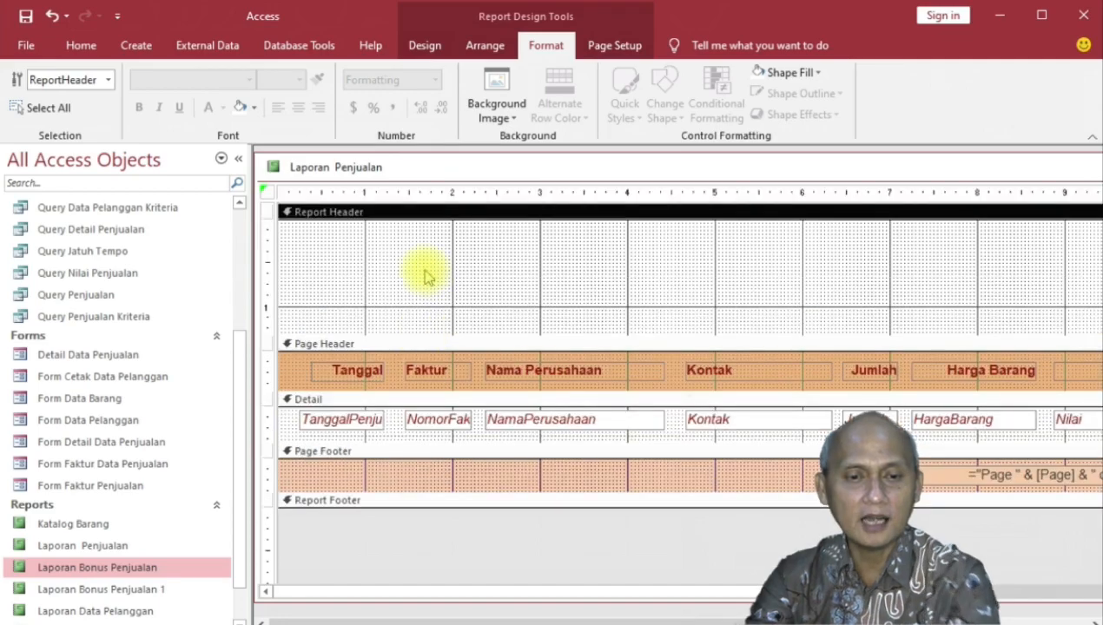
{"action": "key", "text": "ctrl+v"}
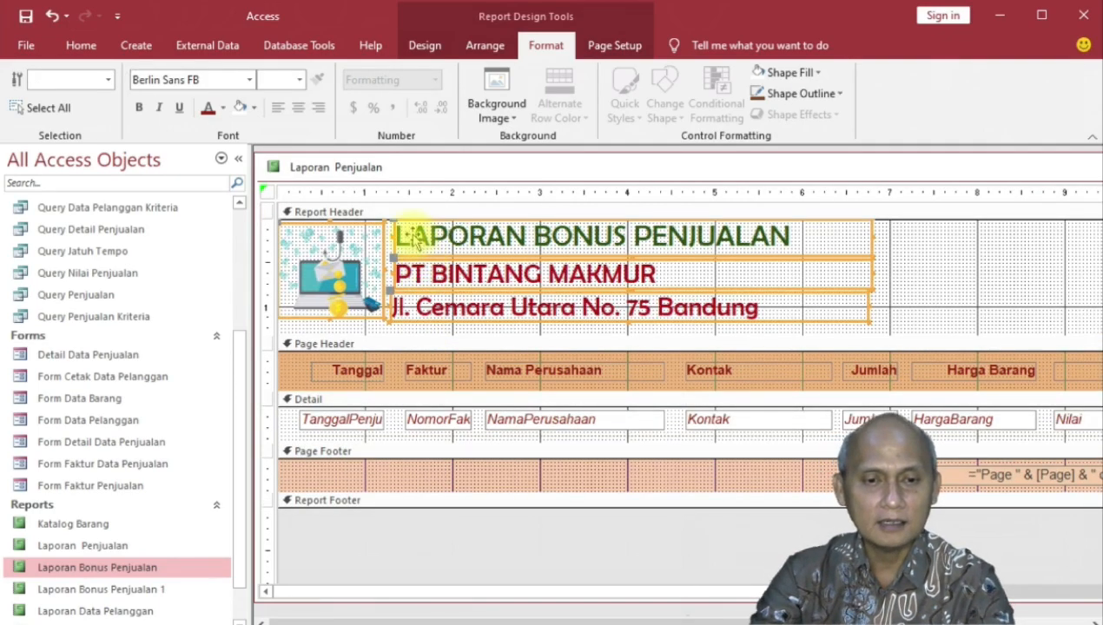
{"action": "left_click_drag", "start_coordinate": [418, 245], "coordinate": [436, 255]}
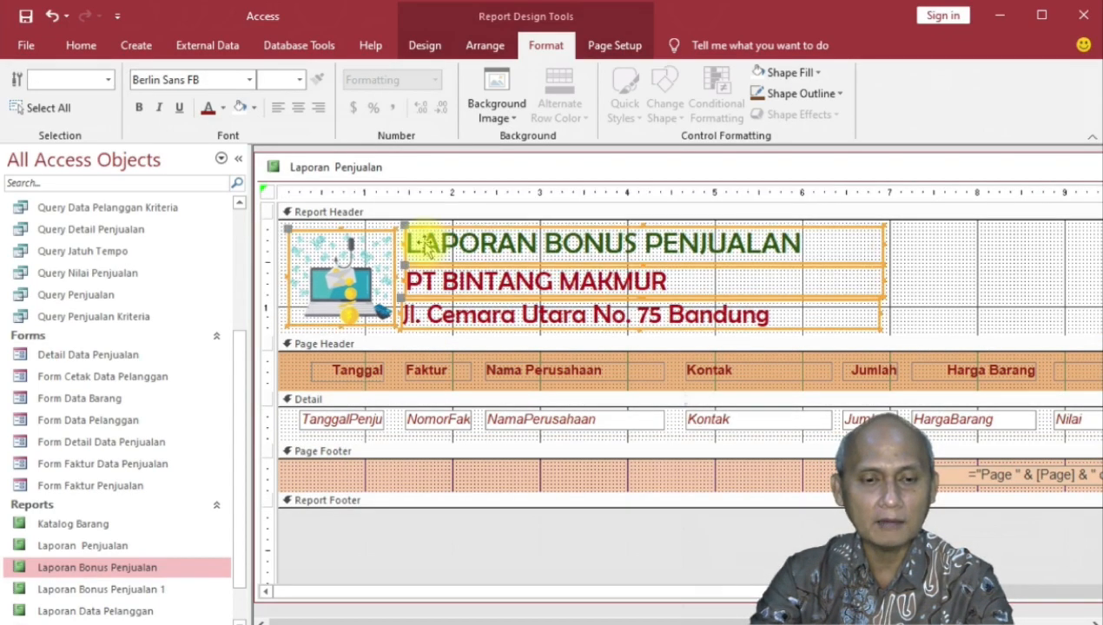
{"action": "left_click", "coordinate": [931, 254]}
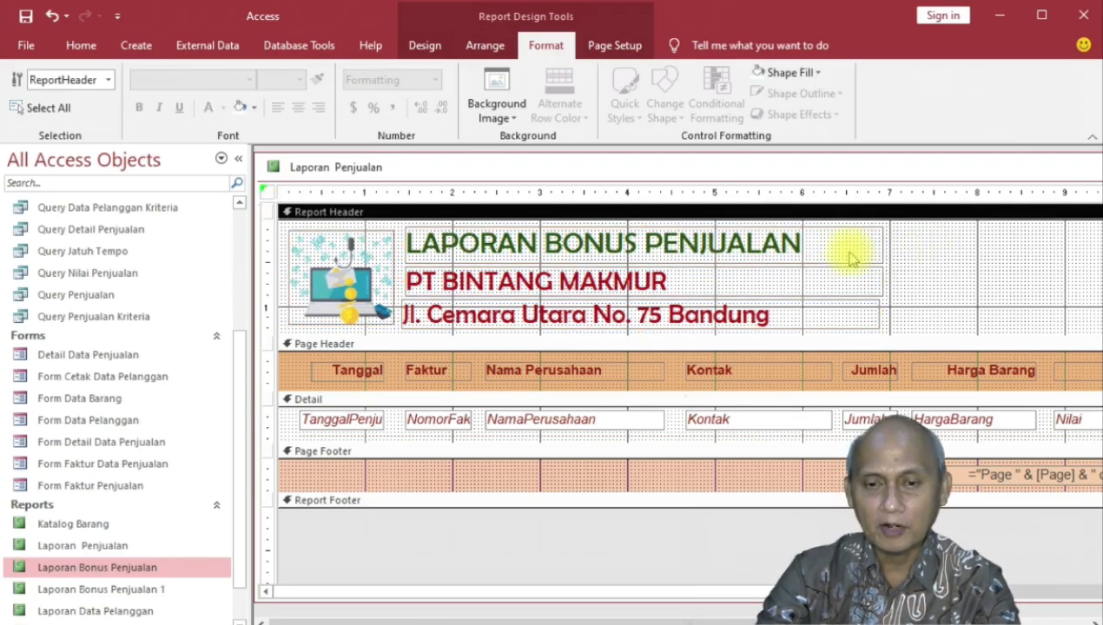
Step: Remove the word BONUS from the pasted title label so it reads LAPORAN PENJUALAN
{"action": "left_click", "coordinate": [652, 240]}
{"action": "left_click", "coordinate": [645, 235]}
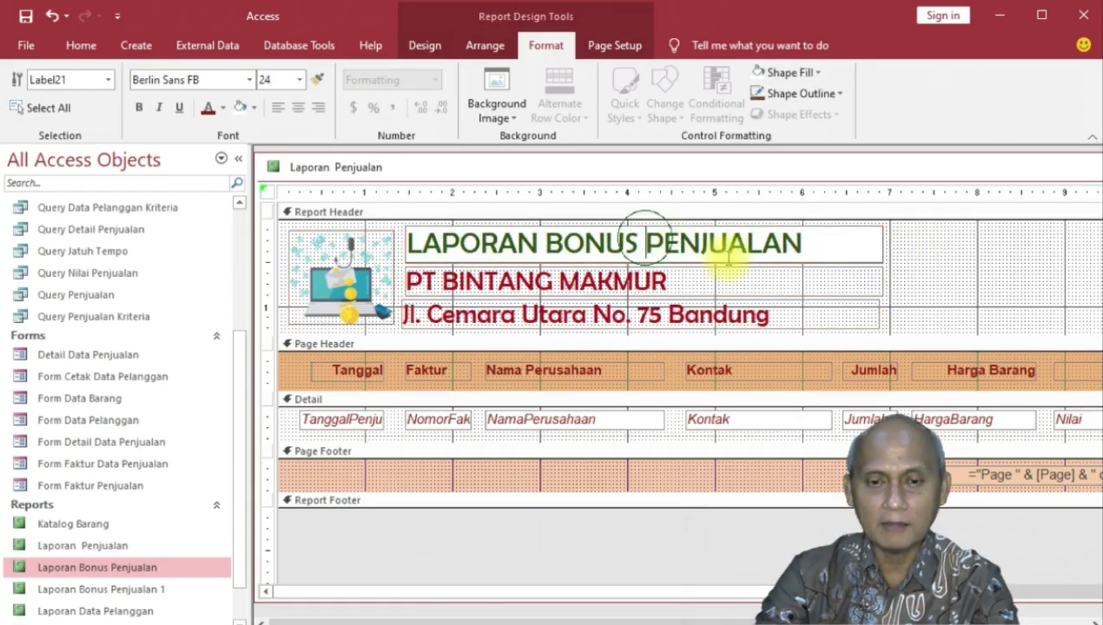
{"action": "key", "text": "BackSpace"}
{"action": "key", "text": "BackSpace"}
{"action": "key", "text": "BackSpace"}
{"action": "key", "text": "BackSpace"}
{"action": "key", "text": "BackSpace"}
{"action": "key", "text": "BackSpace"}
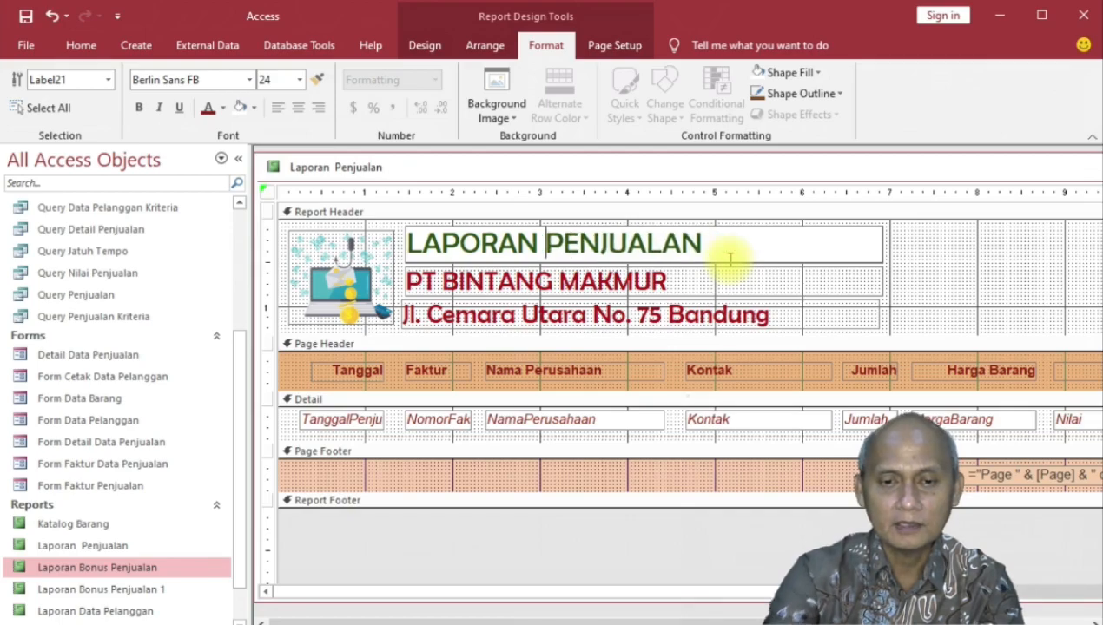
{"action": "left_click", "coordinate": [942, 255]}
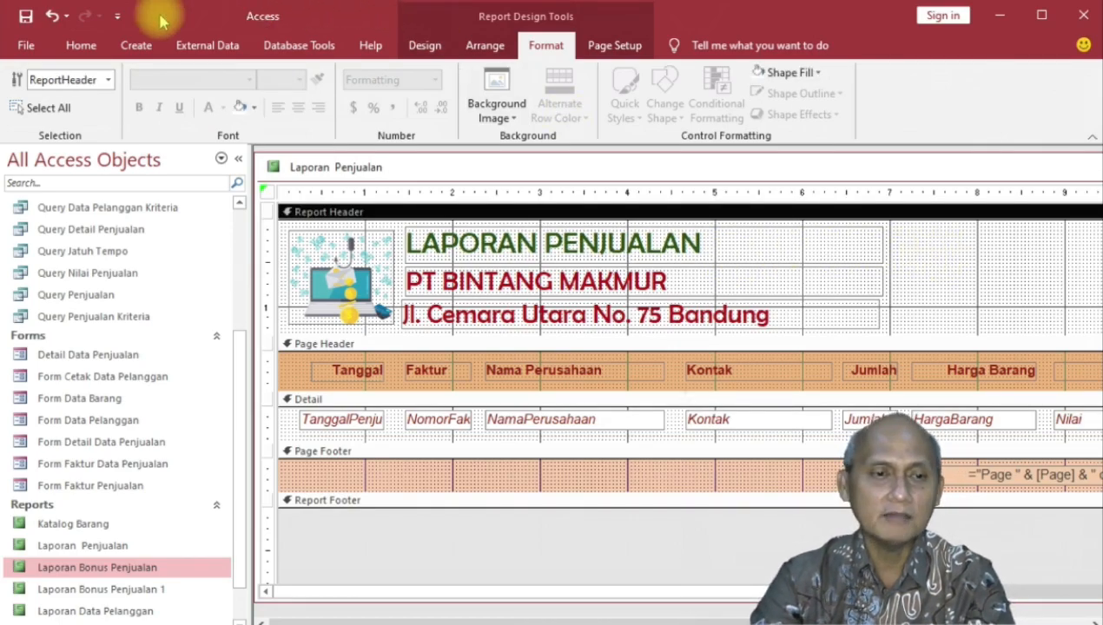
Step: Show the redesigned Laporan Penjualan report in Print Preview and collapse the Navigation Pane
{"action": "left_click", "coordinate": [82, 52]}
{"action": "left_click", "coordinate": [25, 108]}
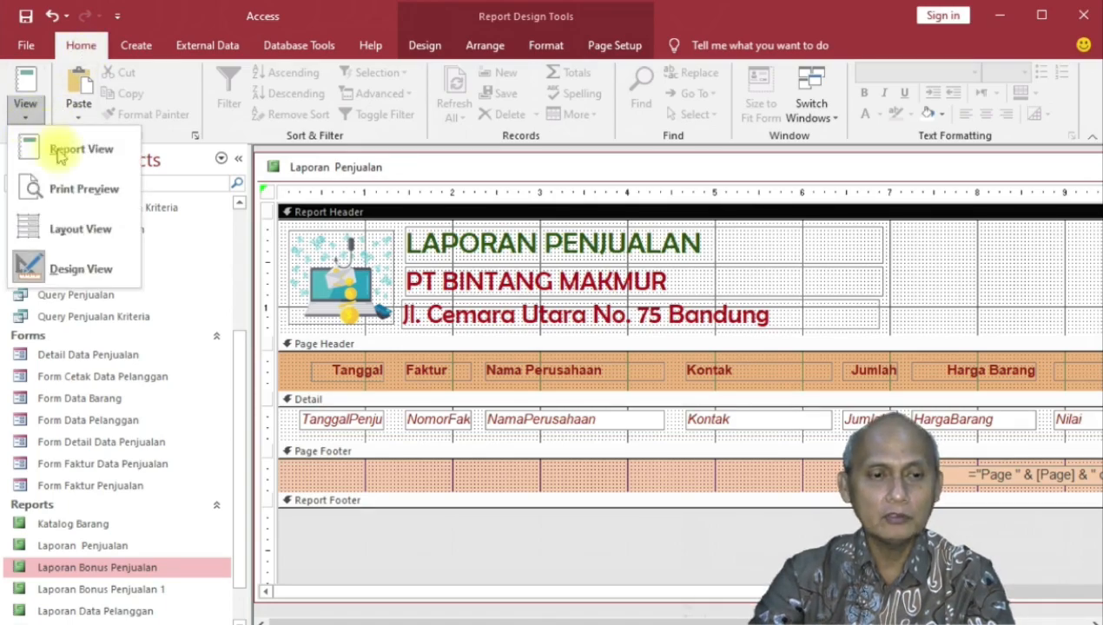
{"action": "left_click", "coordinate": [85, 188]}
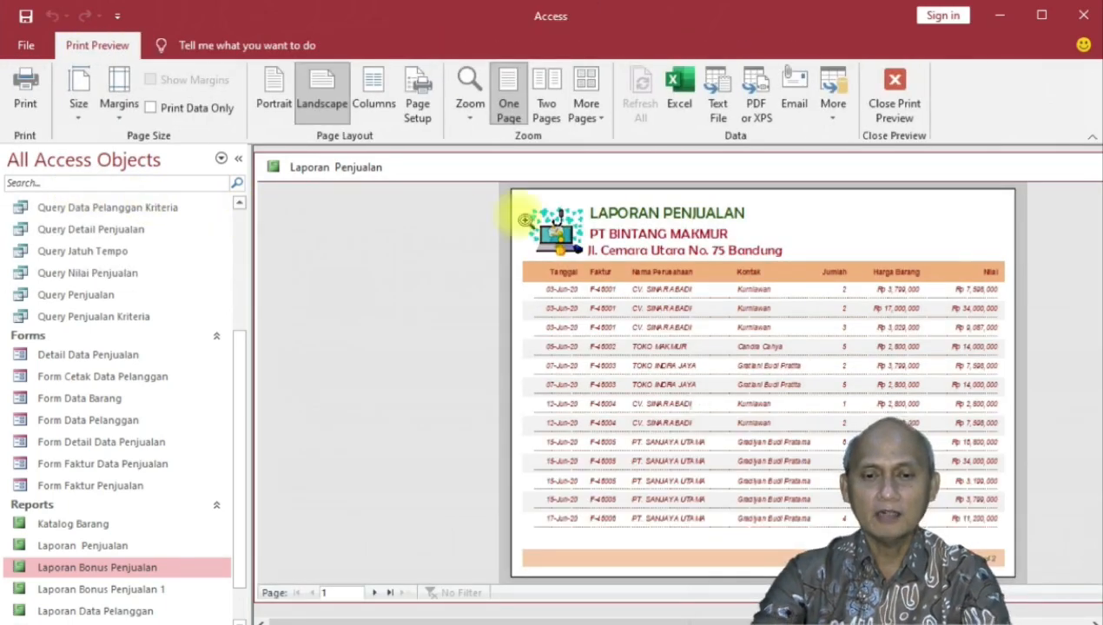
{"action": "left_click", "coordinate": [236, 159]}
Step: Inspect the new logo and company header on the first preview page at close zoom and at full-page size
{"action": "left_click", "coordinate": [448, 269]}
{"action": "left_click", "coordinate": [469, 257]}
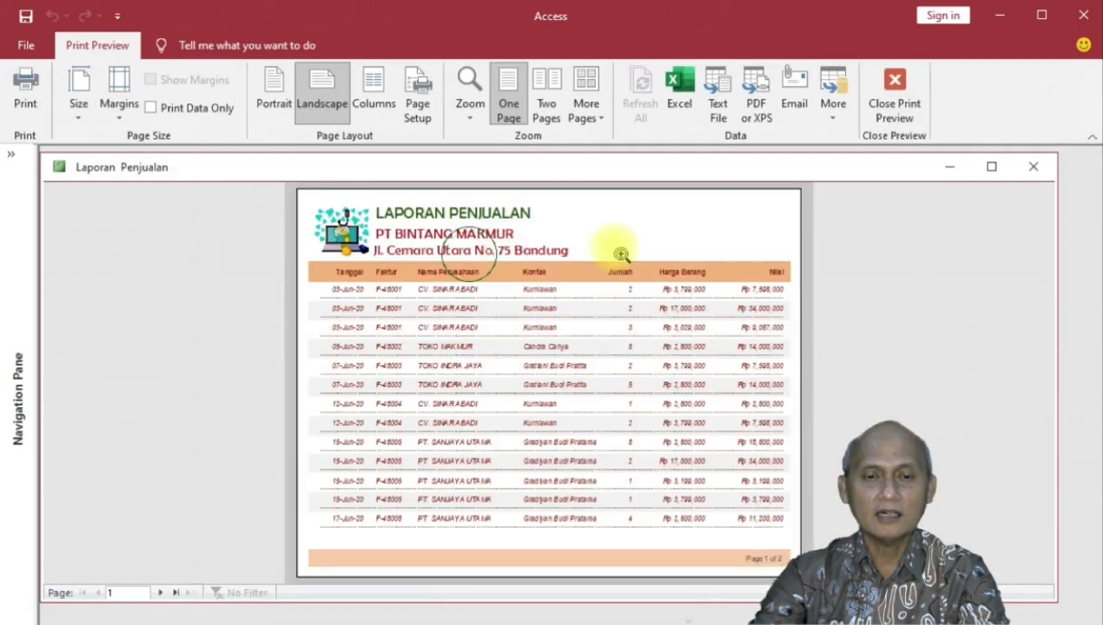
{"action": "left_click", "coordinate": [648, 230]}
{"action": "left_click", "coordinate": [479, 265]}
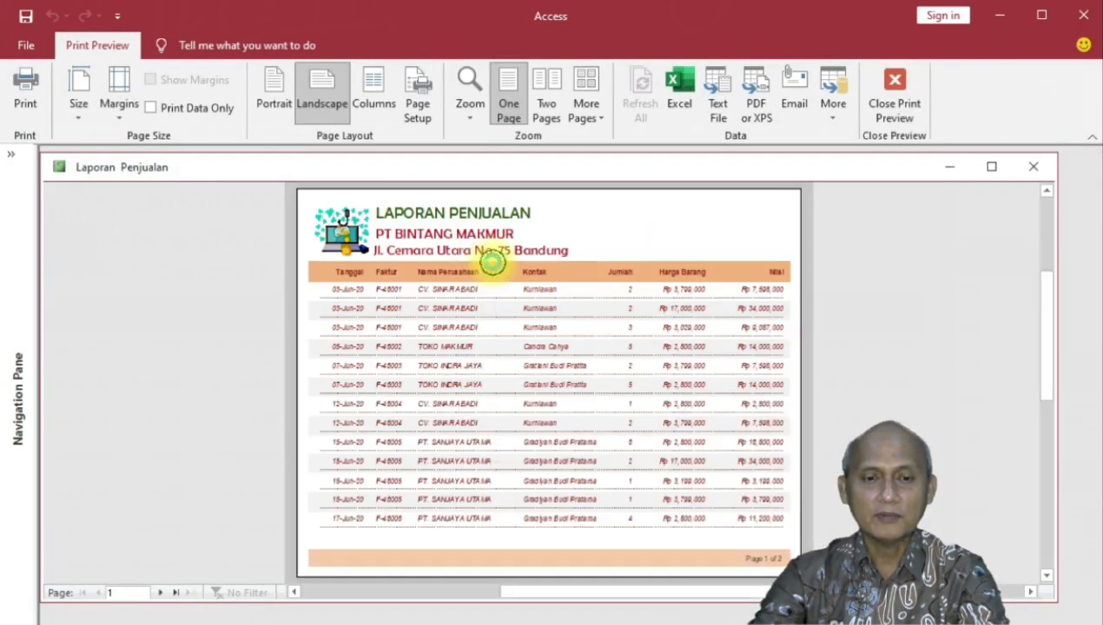
{"action": "left_click", "coordinate": [492, 262]}
{"action": "scroll", "coordinate": [371, 250], "scroll_direction": "up", "scroll_amount": 2}
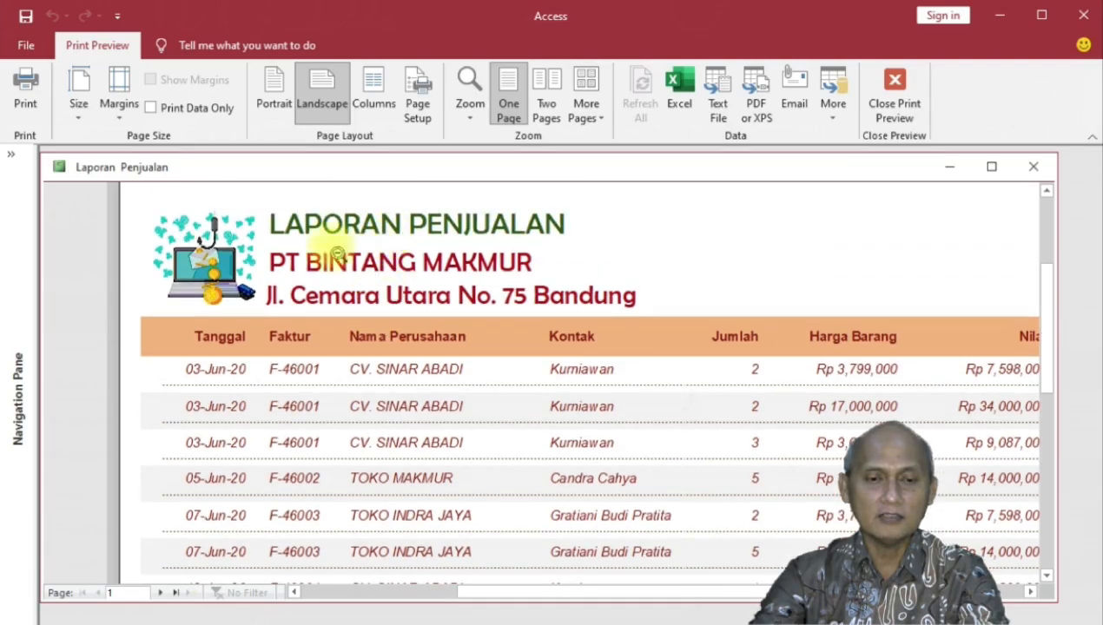
{"action": "left_click", "coordinate": [664, 361]}
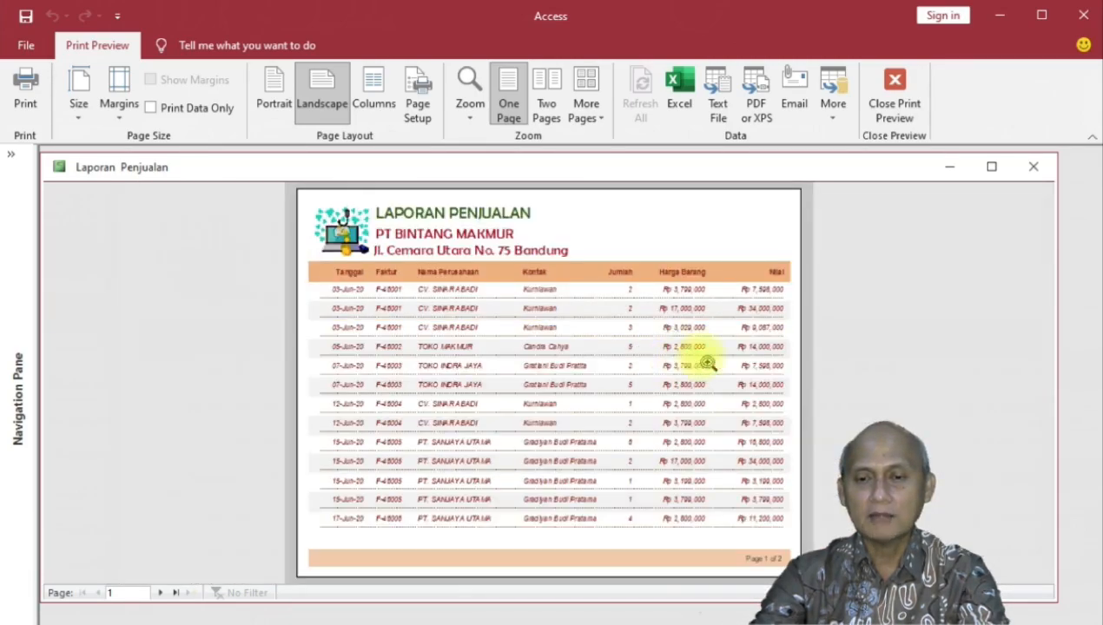
Step: Preview two pages side by side and inspect the first and last sales rows at close zoom
{"action": "left_click", "coordinate": [545, 102]}
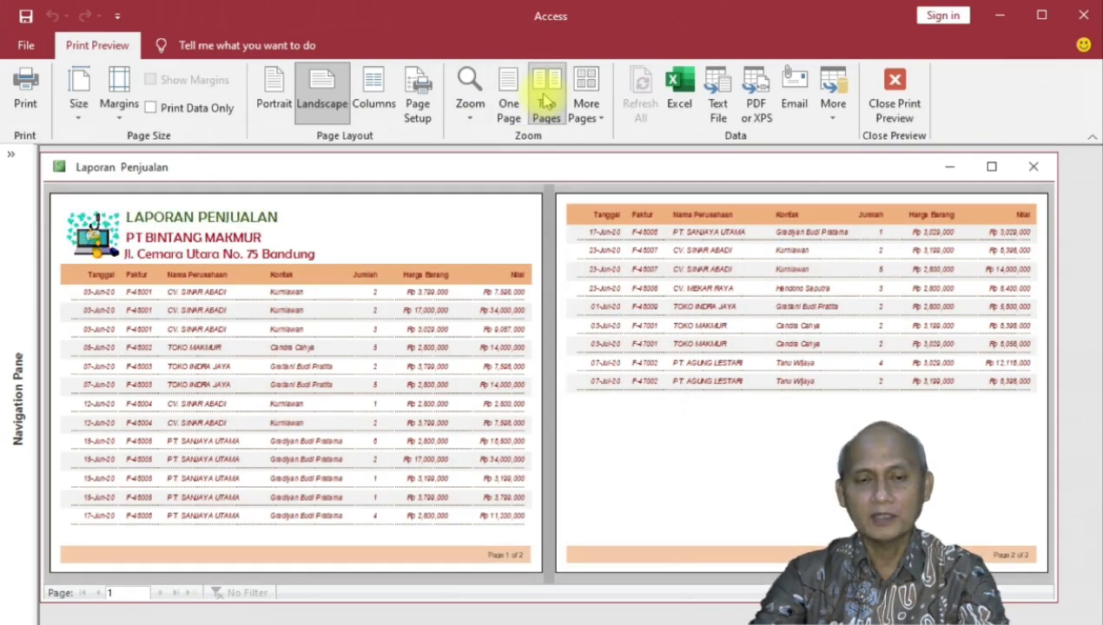
{"action": "left_click", "coordinate": [109, 293]}
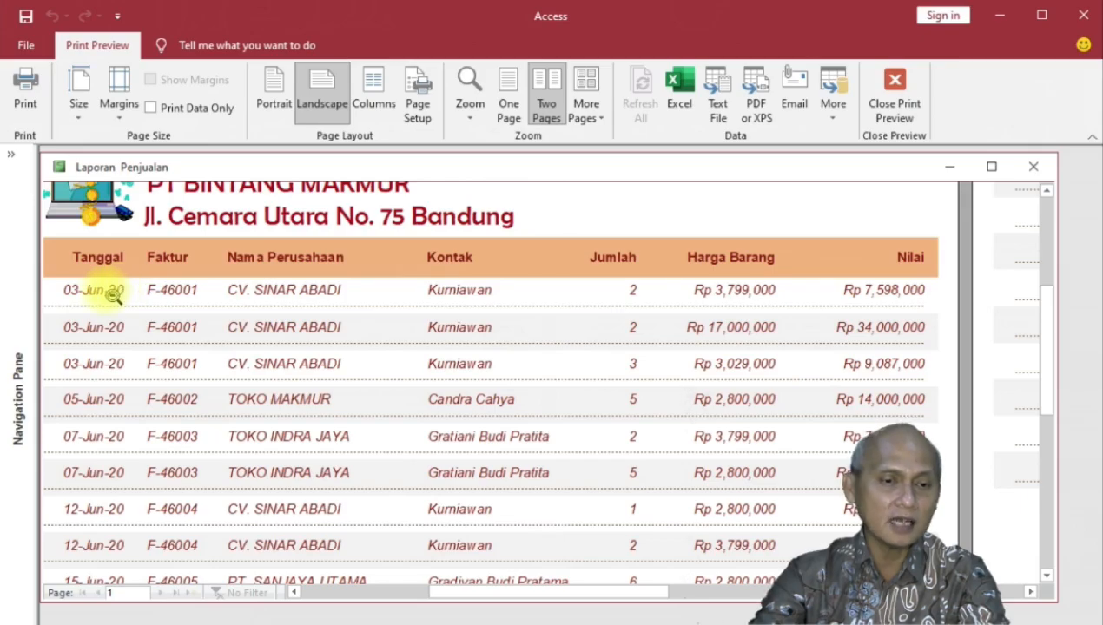
{"action": "left_click", "coordinate": [111, 293]}
{"action": "left_click", "coordinate": [635, 389]}
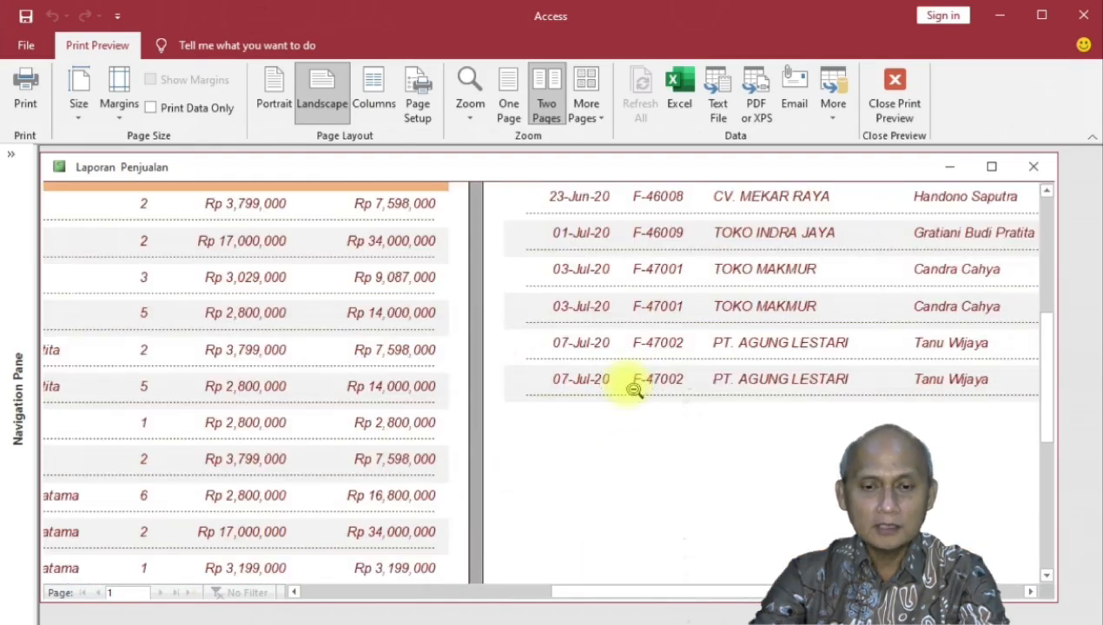
{"action": "left_click", "coordinate": [634, 389]}
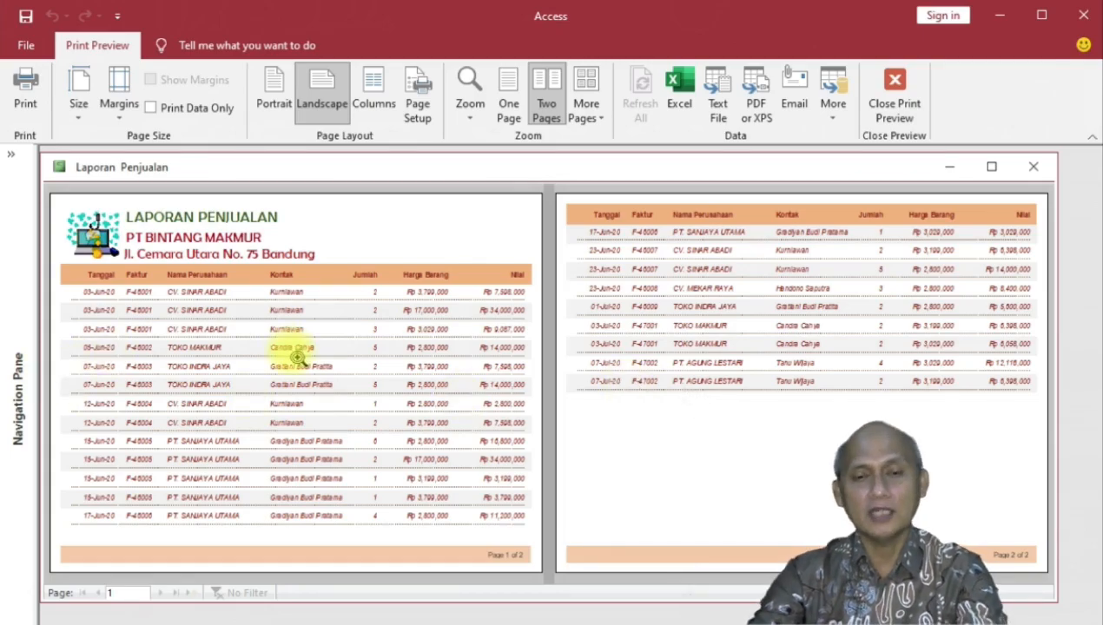
Step: Close the print preview and the Laporan Penjualan report, and expand the Navigation Pane
{"action": "left_click", "coordinate": [895, 106]}
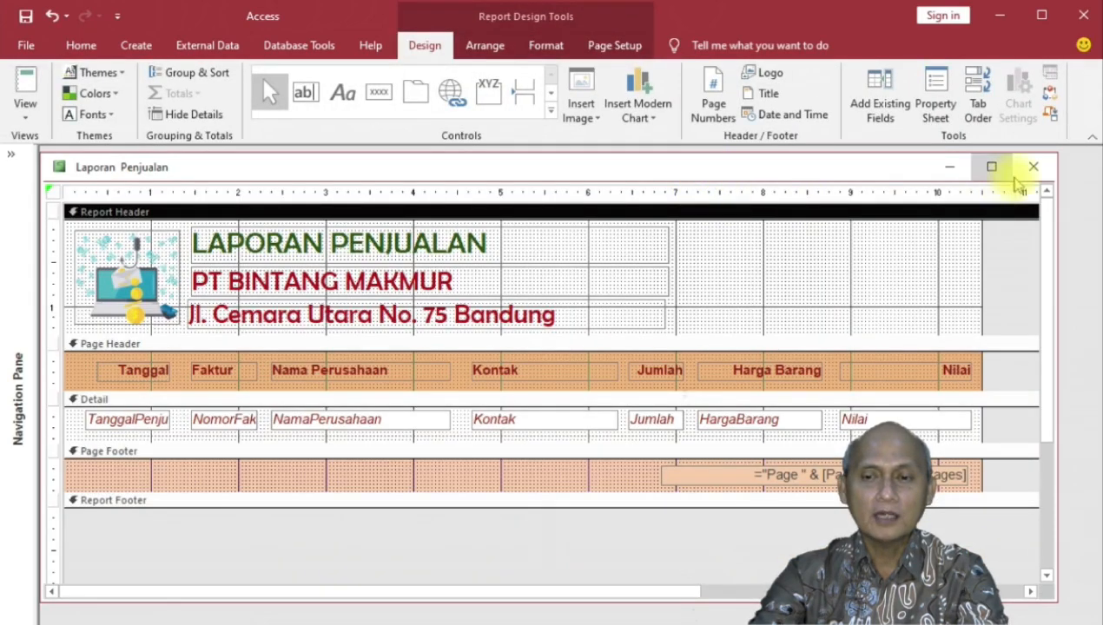
{"action": "left_click", "coordinate": [1032, 169]}
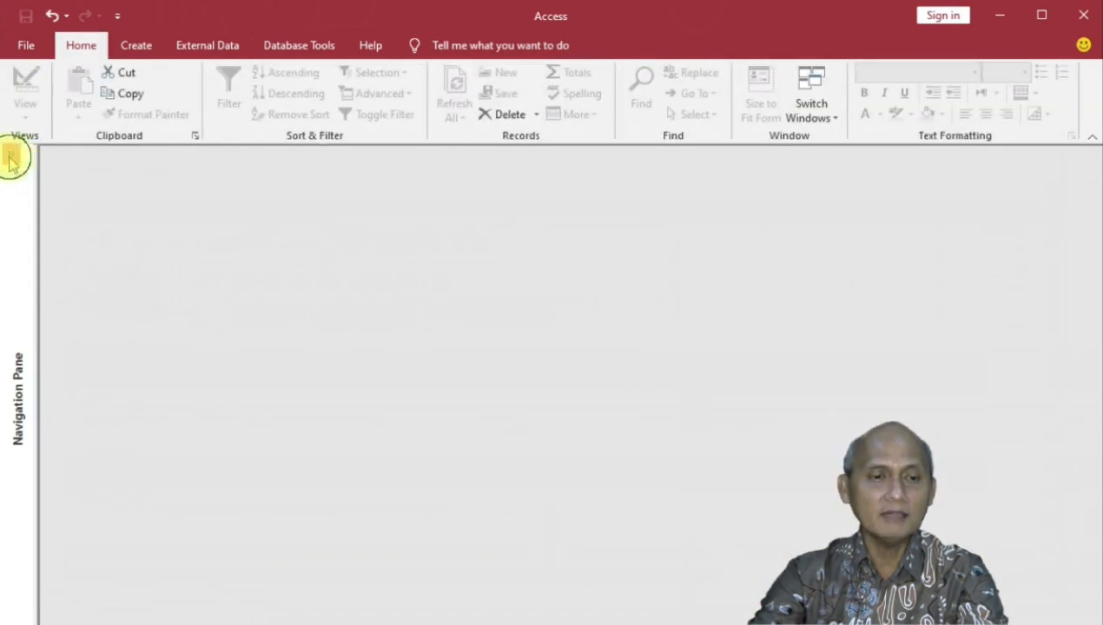
{"action": "left_click", "coordinate": [11, 158]}
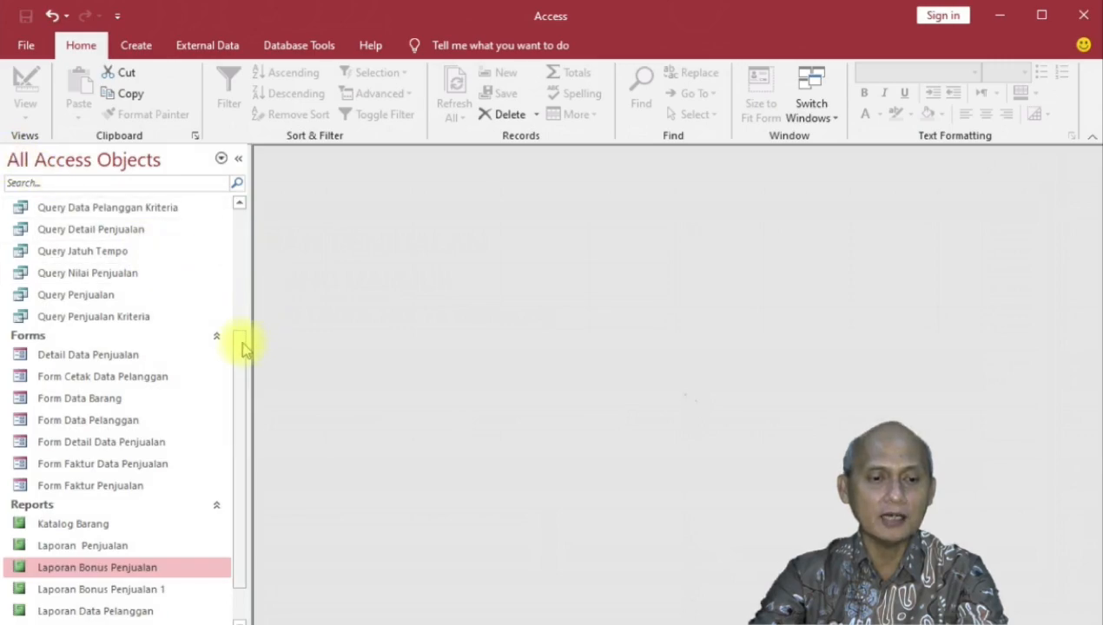
Step: Duplicate the Laporan Penjualan report under the name Laporan Penjualan Kriteria
{"action": "left_click", "coordinate": [102, 545]}
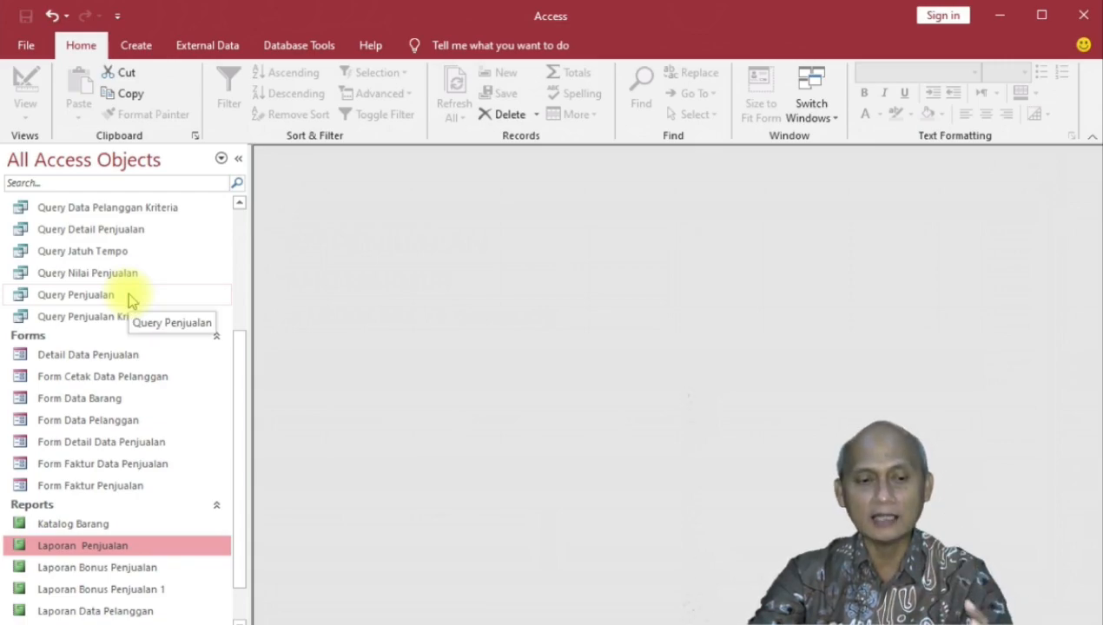
{"action": "right_click", "coordinate": [153, 547]}
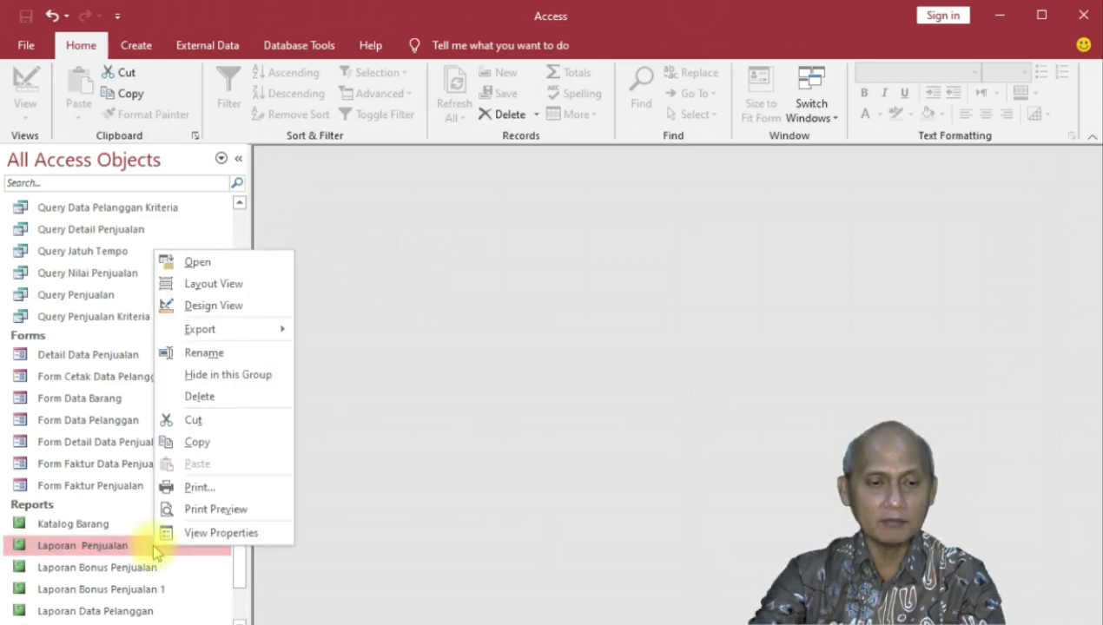
{"action": "left_click", "coordinate": [207, 450]}
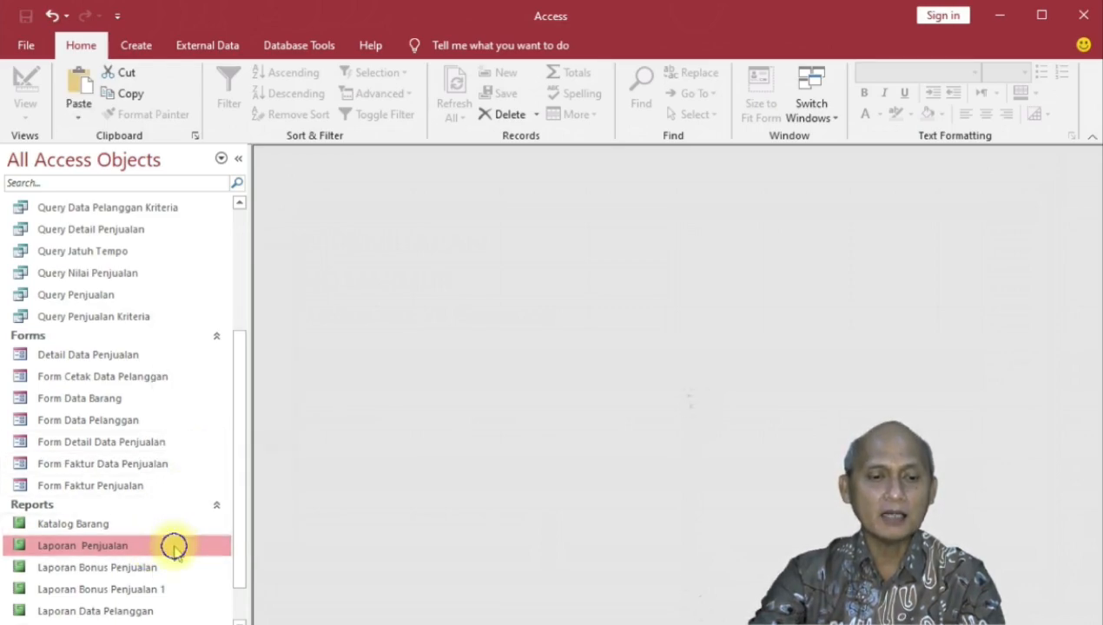
{"action": "right_click", "coordinate": [174, 547]}
{"action": "left_click", "coordinate": [217, 460]}
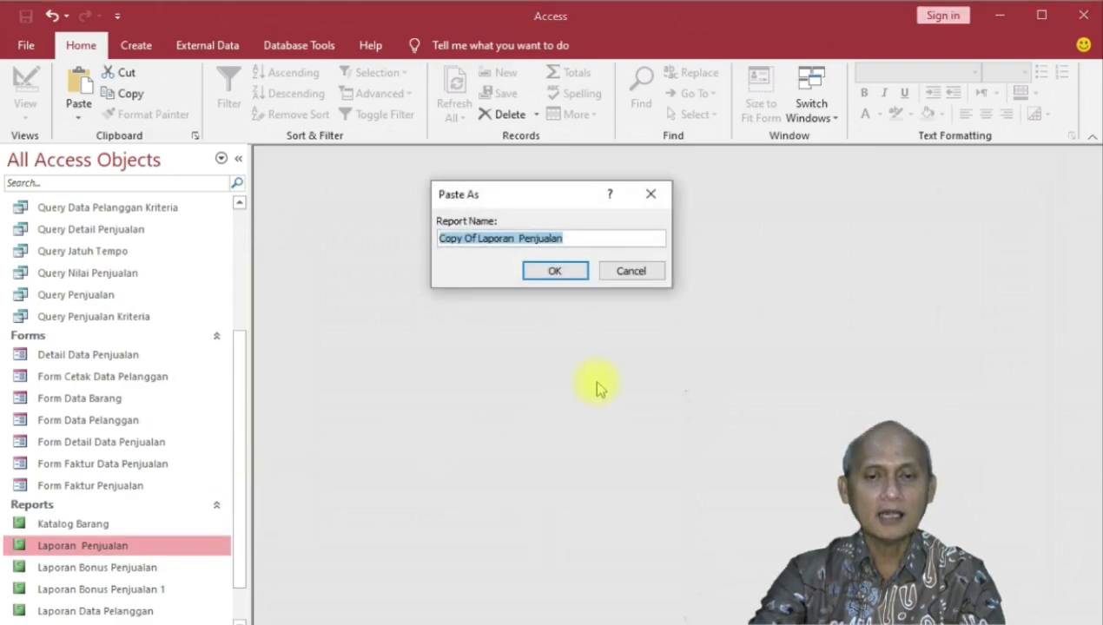
{"action": "left_click", "coordinate": [481, 239]}
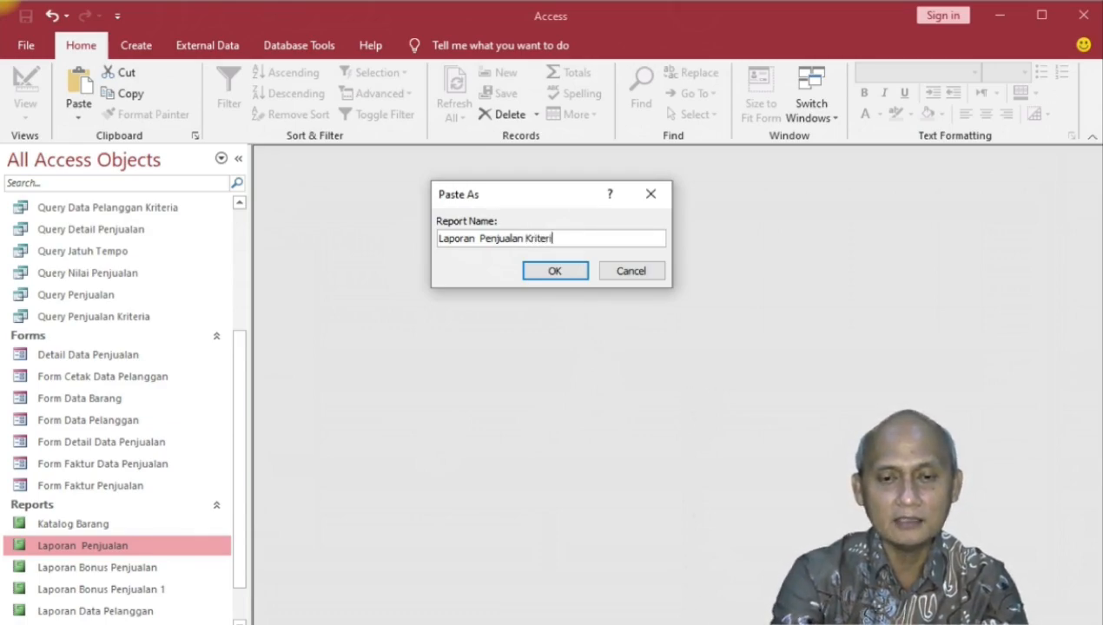
{"action": "key", "text": "Return"}
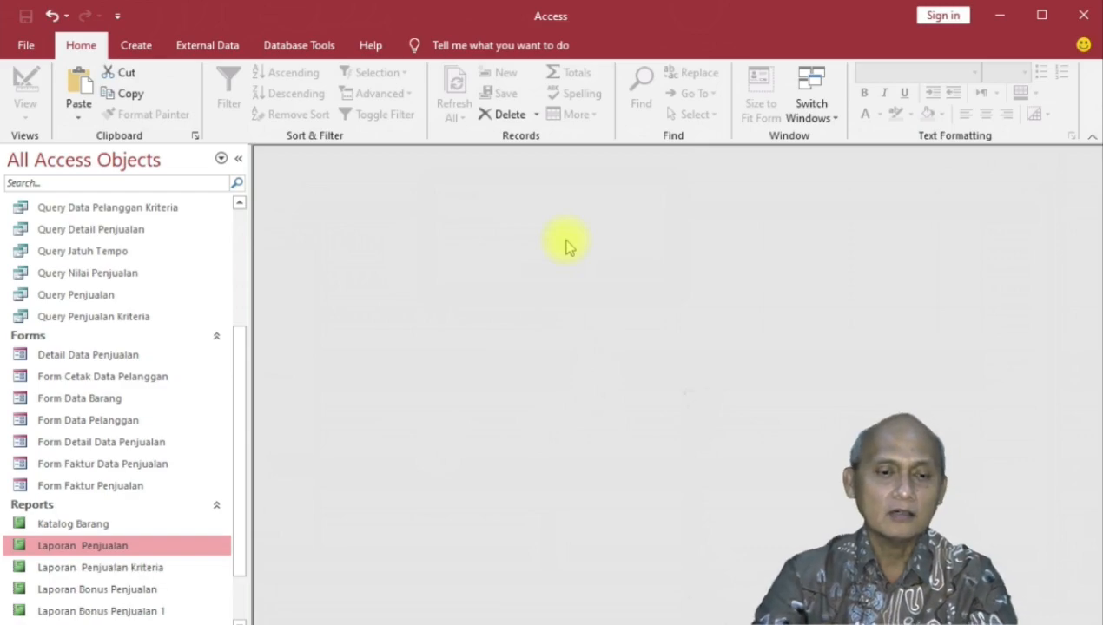
Step: Open the Laporan Penjualan Kriteria report in Design View and collapse the Navigation Pane
{"action": "left_click", "coordinate": [139, 570]}
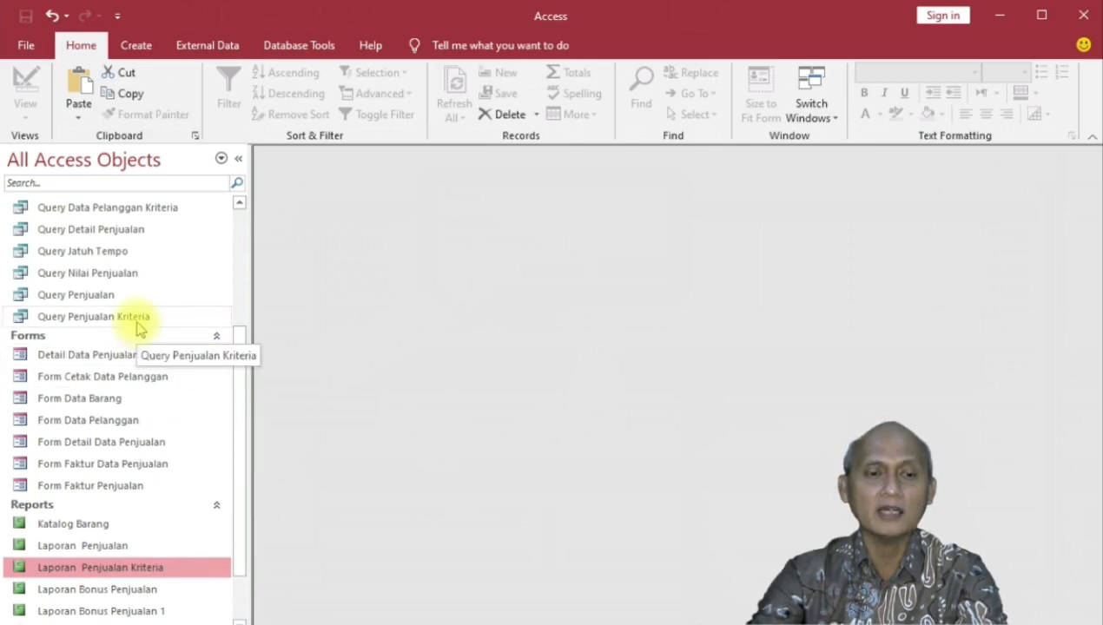
{"action": "double_click", "coordinate": [173, 568]}
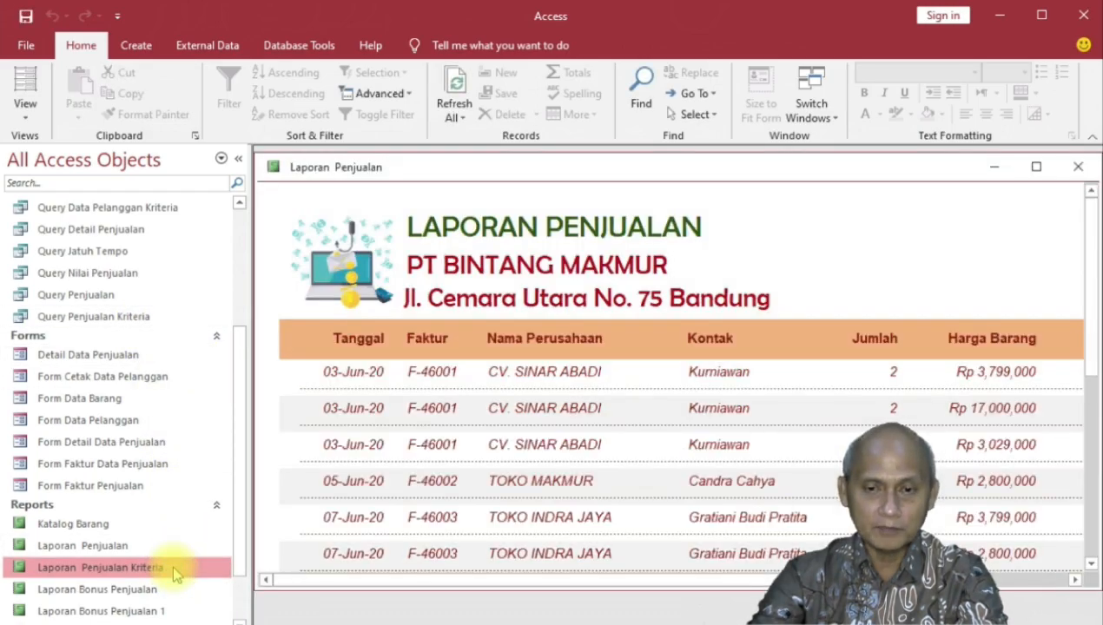
{"action": "left_click", "coordinate": [26, 122]}
{"action": "left_click", "coordinate": [75, 261]}
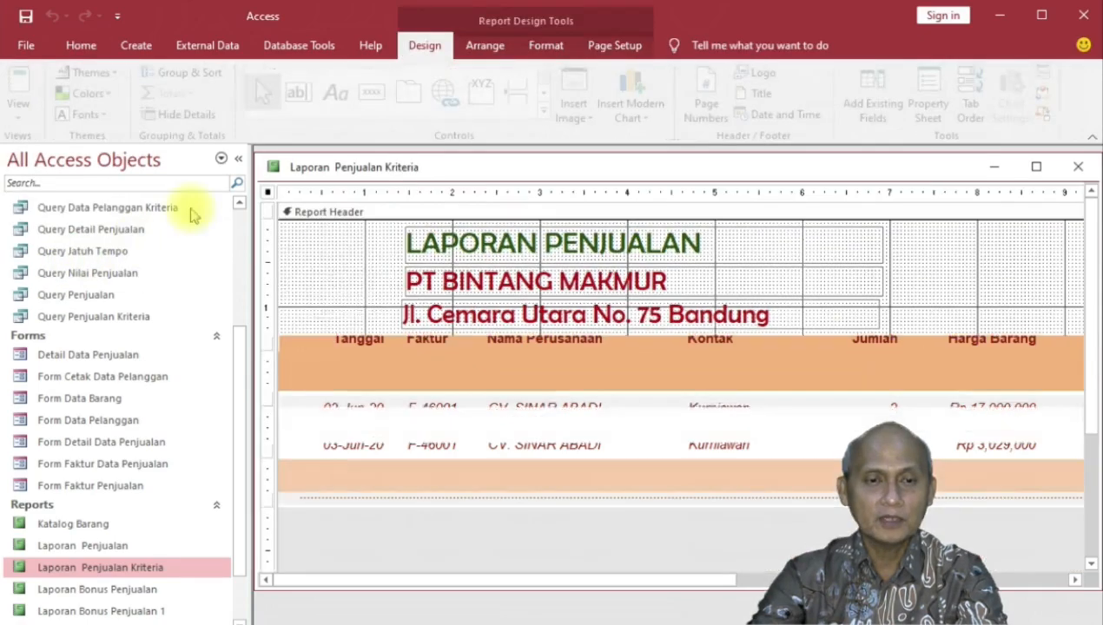
{"action": "left_click", "coordinate": [238, 158]}
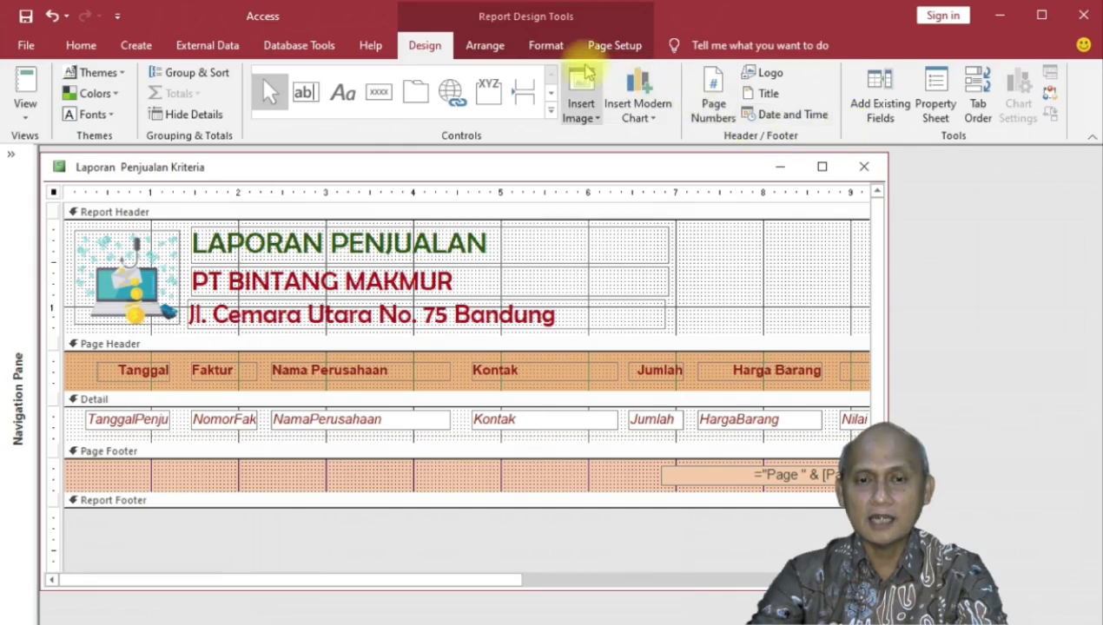
Step: Set the report's Record Source property to Query Penjualan Kriteria and close the Property Sheet
{"action": "left_click", "coordinate": [545, 45]}
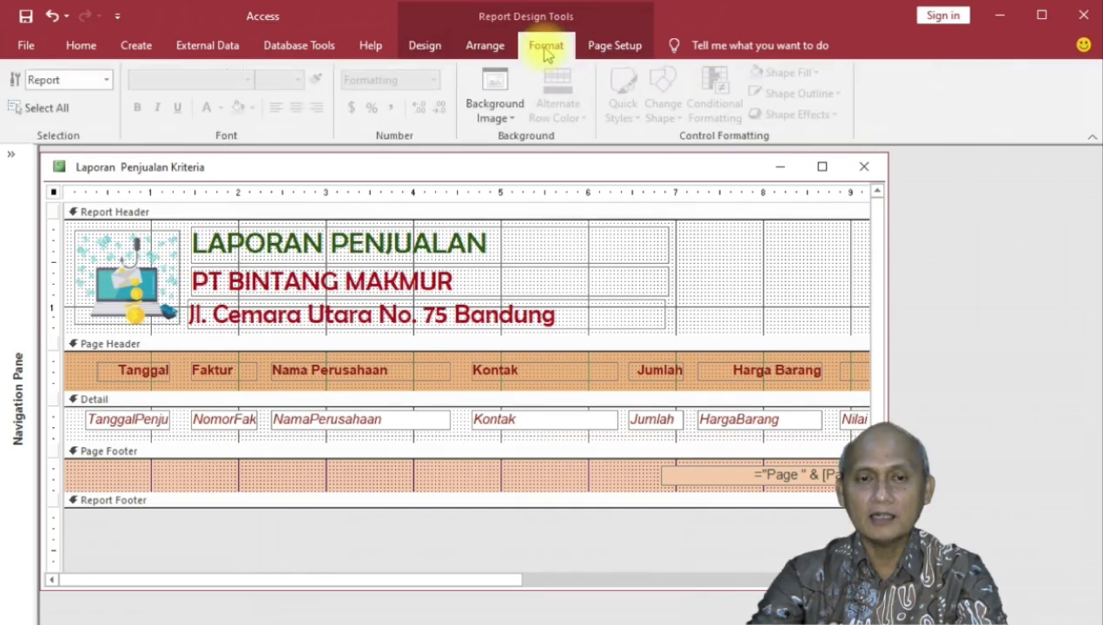
{"action": "left_click", "coordinate": [423, 47]}
{"action": "left_click", "coordinate": [935, 91]}
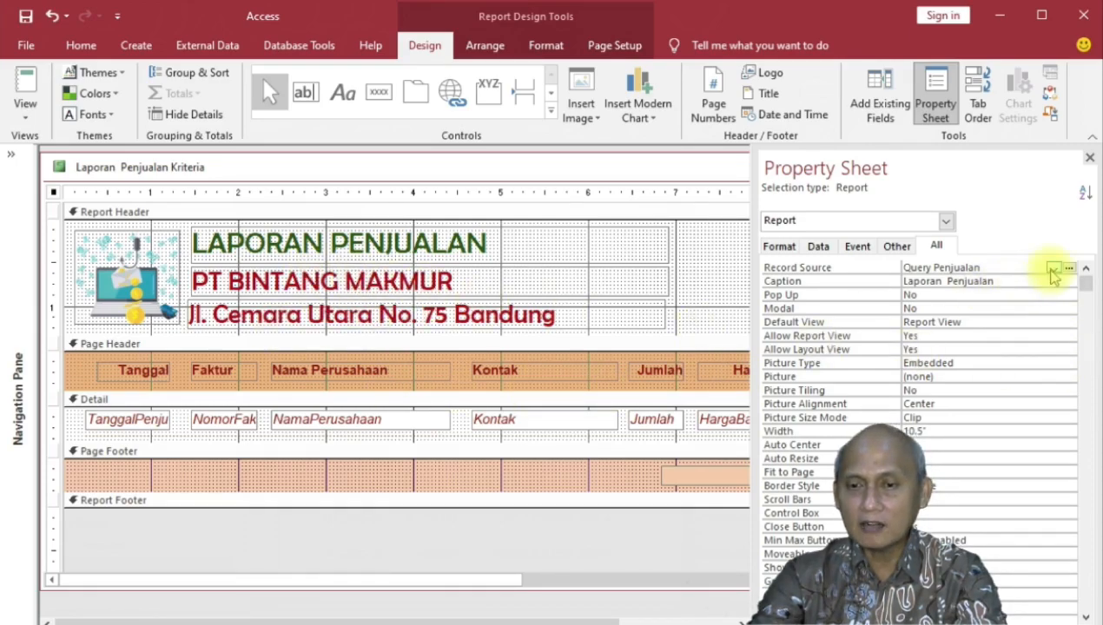
{"action": "left_click", "coordinate": [1053, 271]}
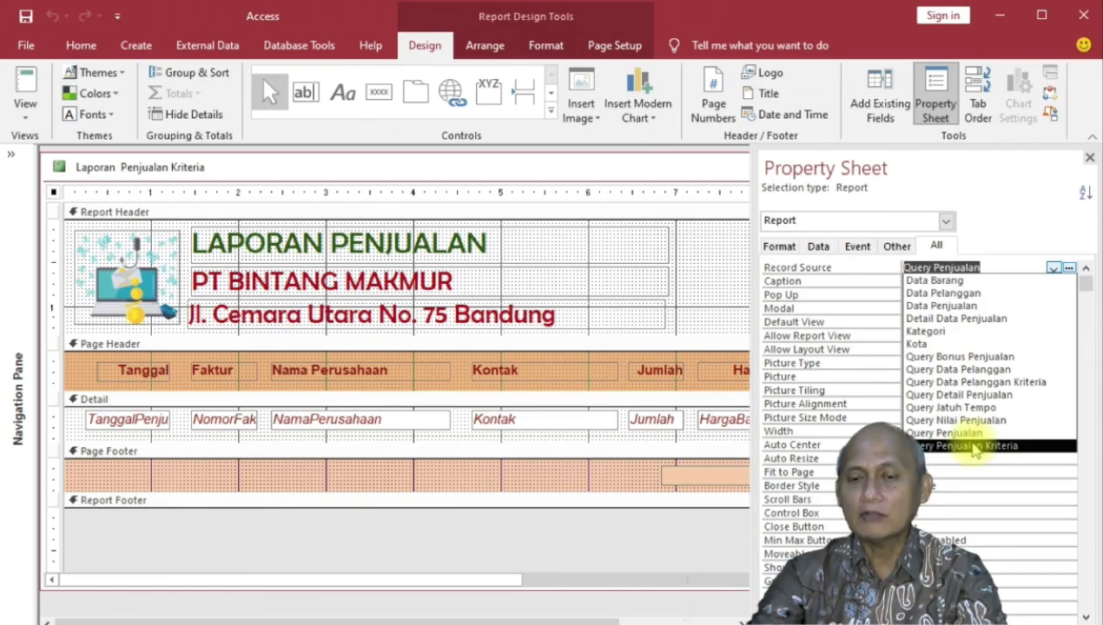
{"action": "left_click", "coordinate": [973, 446]}
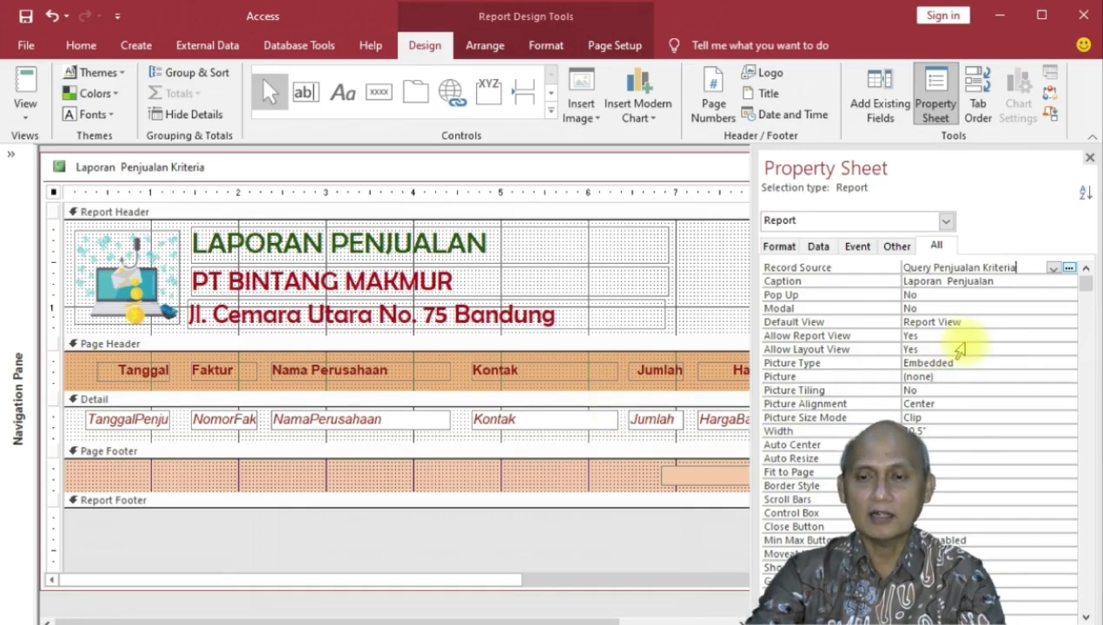
{"action": "left_click", "coordinate": [1089, 160]}
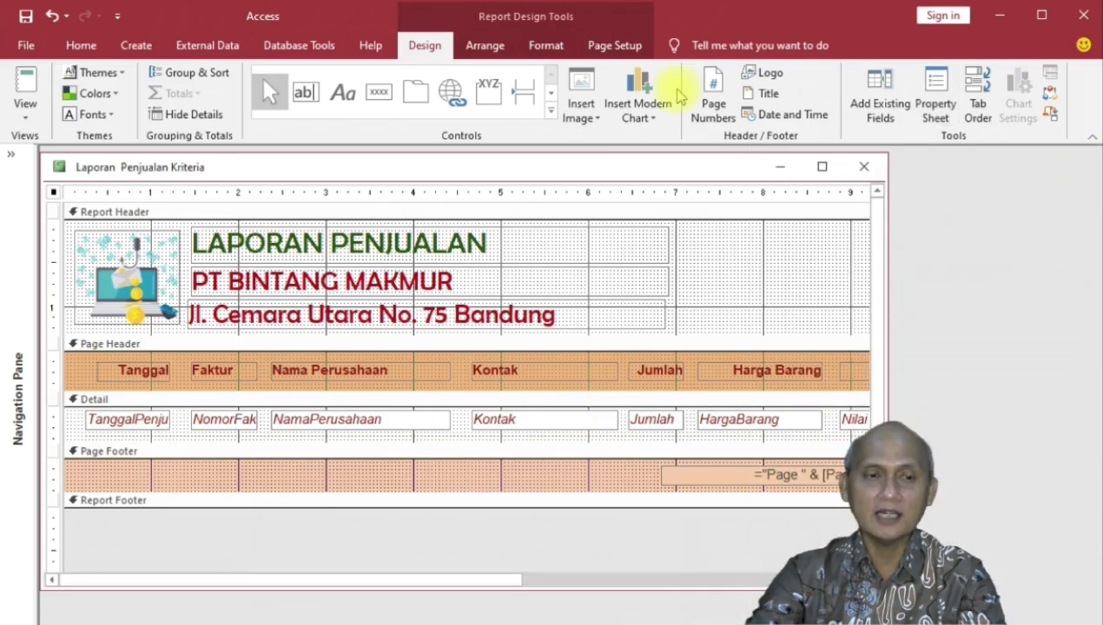
Step: Save and close the Laporan Penjualan Kriteria report, and expand the Navigation Pane
{"action": "left_click", "coordinate": [23, 17]}
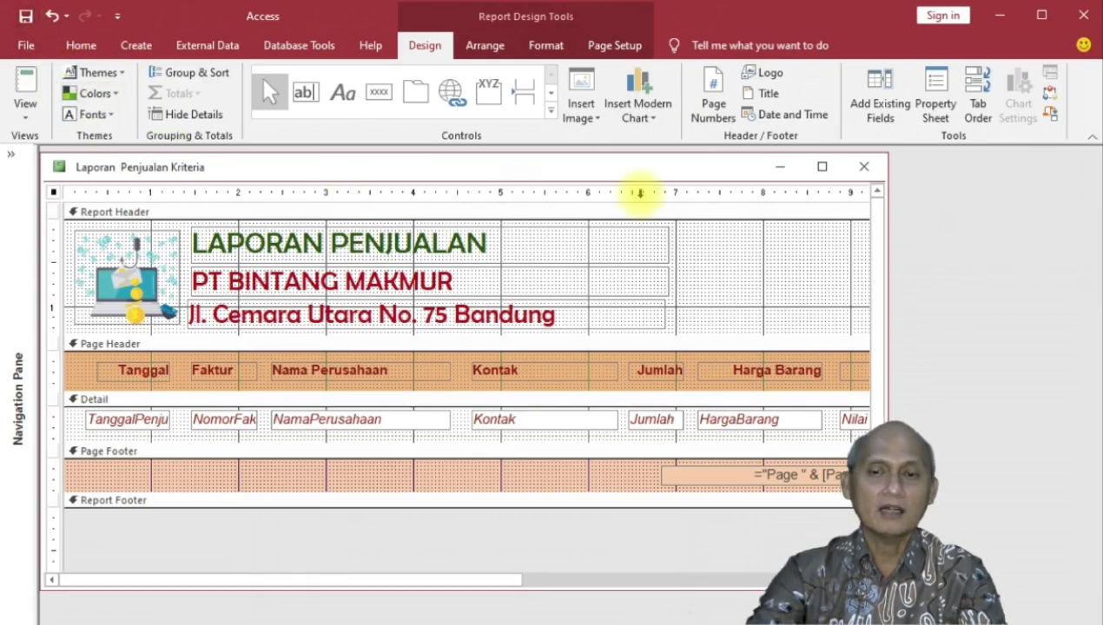
{"action": "left_click", "coordinate": [863, 166]}
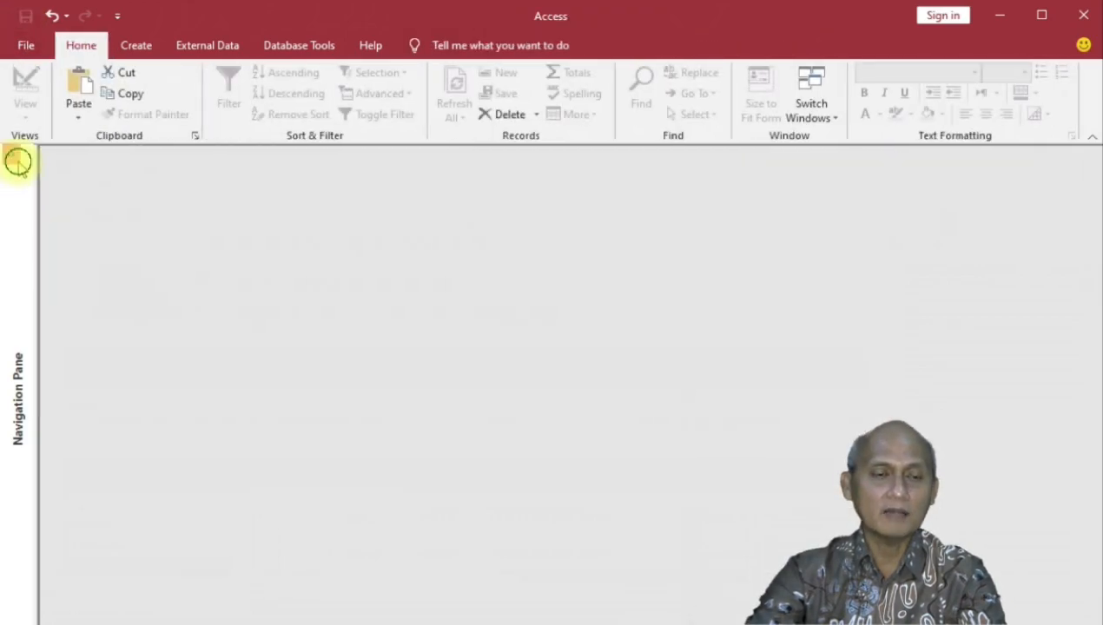
{"action": "left_click", "coordinate": [12, 155]}
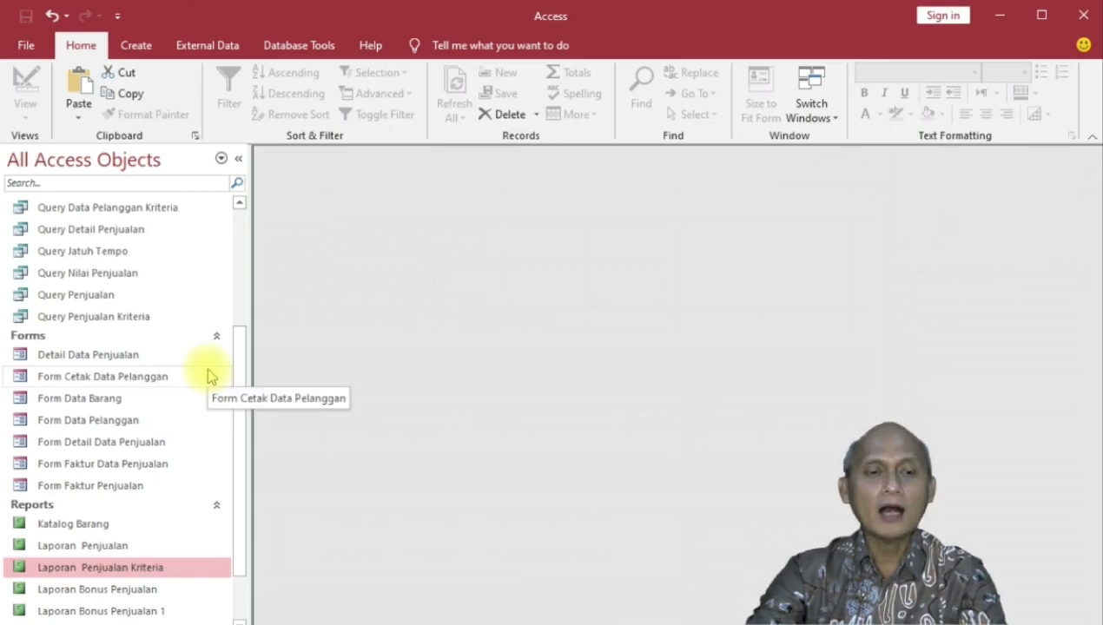
{"action": "left_click", "coordinate": [104, 297]}
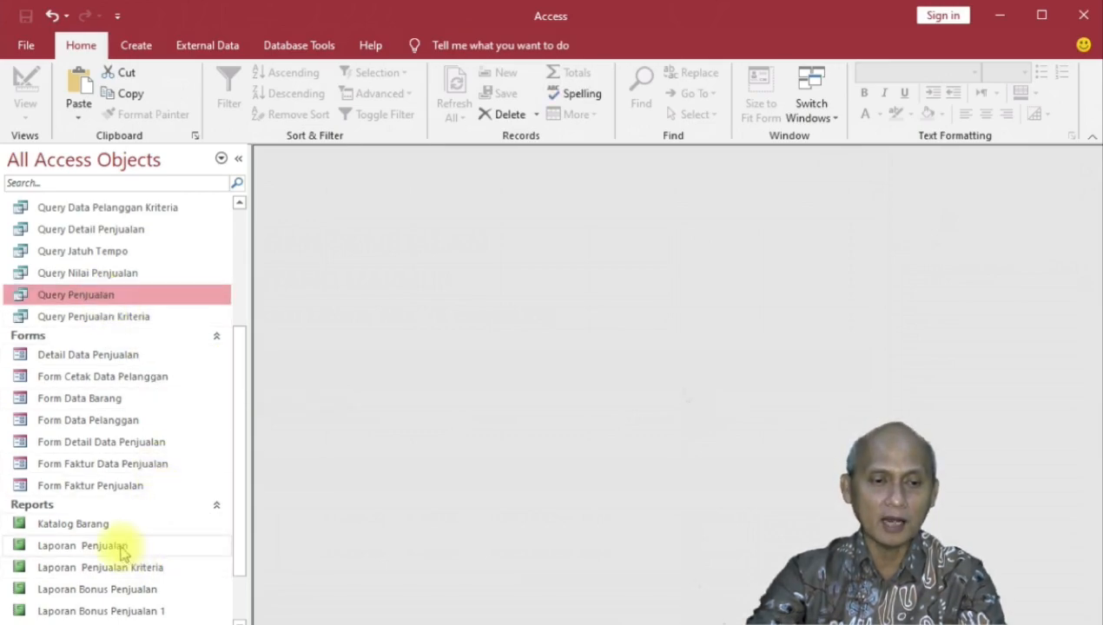
{"action": "left_click", "coordinate": [97, 318]}
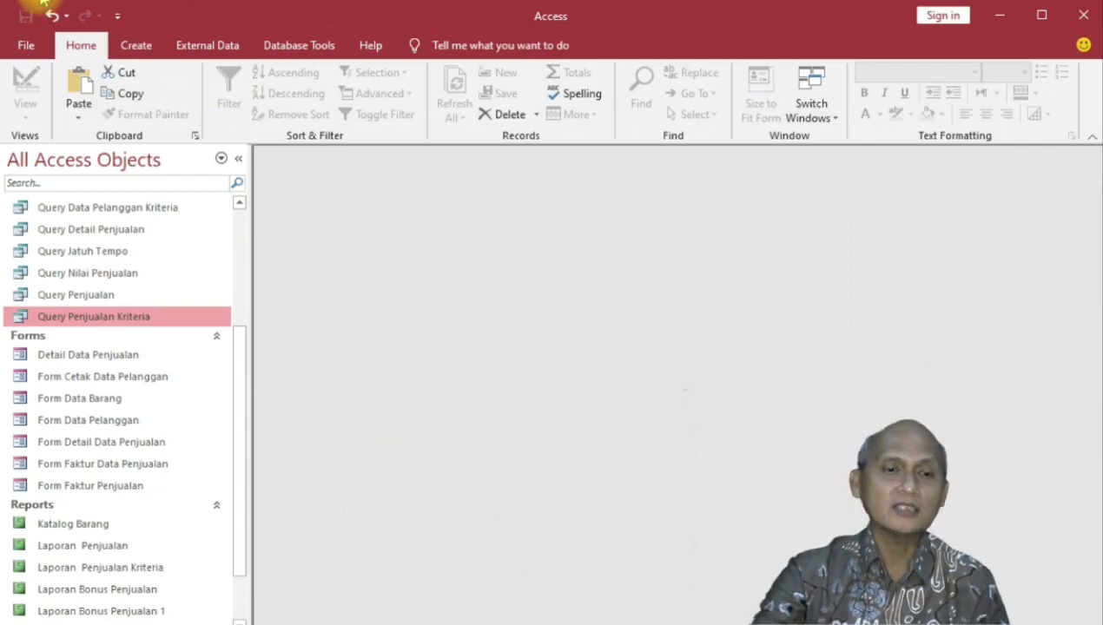
Step: Create a new blank form in Design View and move its window into the free workspace
{"action": "left_click", "coordinate": [134, 48]}
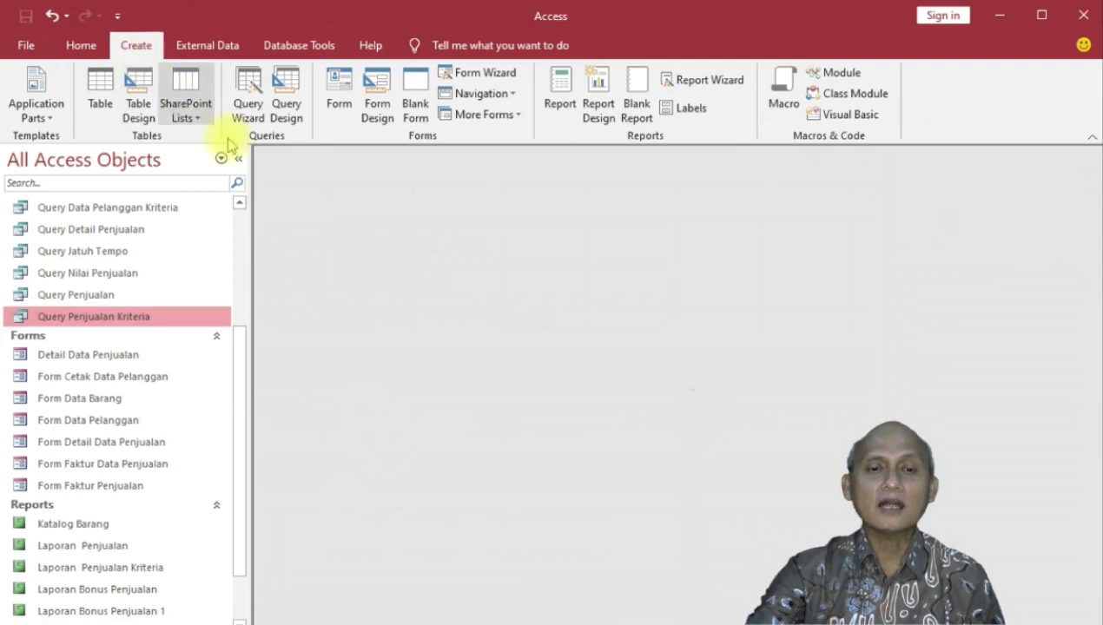
{"action": "left_click", "coordinate": [386, 85]}
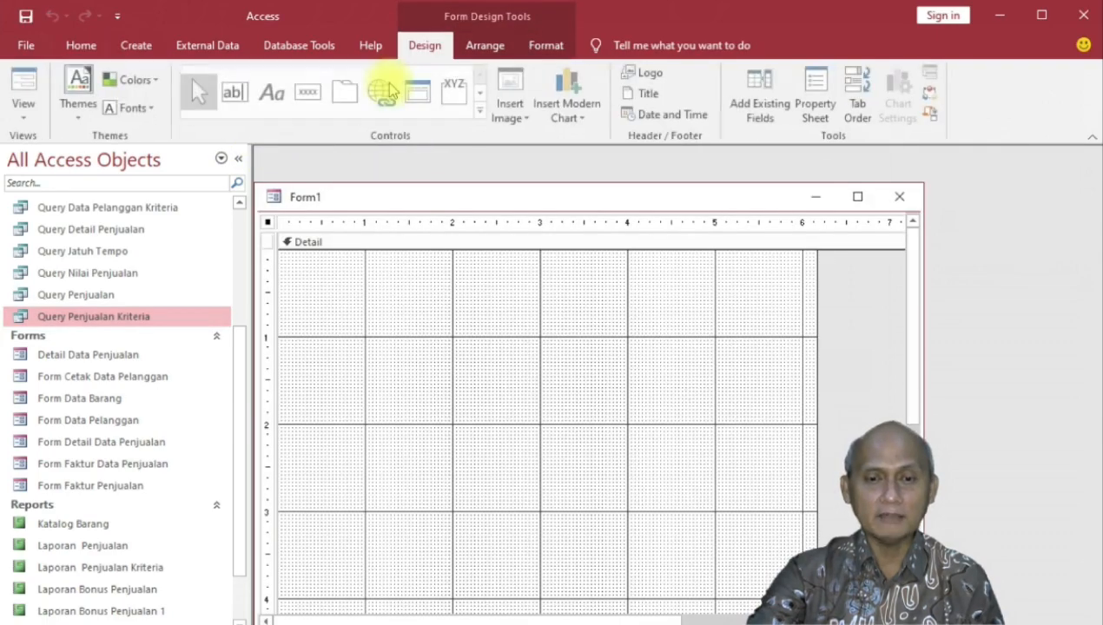
{"action": "left_click_drag", "start_coordinate": [456, 192], "coordinate": [481, 176]}
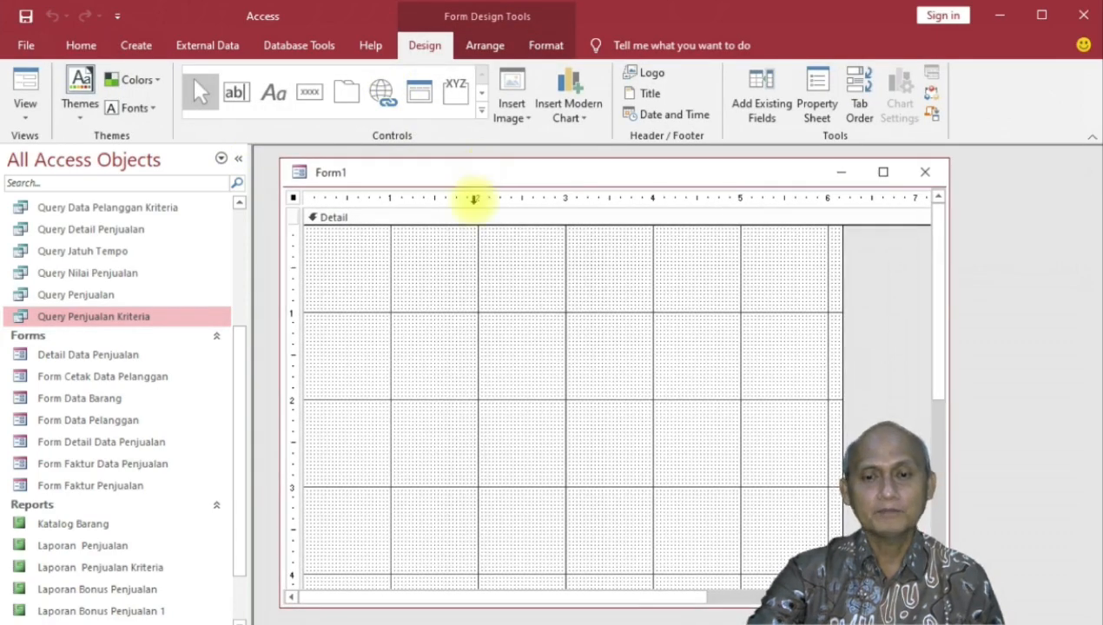
Step: Reduce the form's Detail area to about 5.1 by 2 inches and shrink the form window around it
{"action": "left_click_drag", "start_coordinate": [938, 370], "coordinate": [940, 516]}
{"action": "left_click_drag", "start_coordinate": [833, 517], "coordinate": [830, 286]}
{"action": "left_click_drag", "start_coordinate": [945, 389], "coordinate": [926, 278]}
{"action": "left_click", "coordinate": [823, 416]}
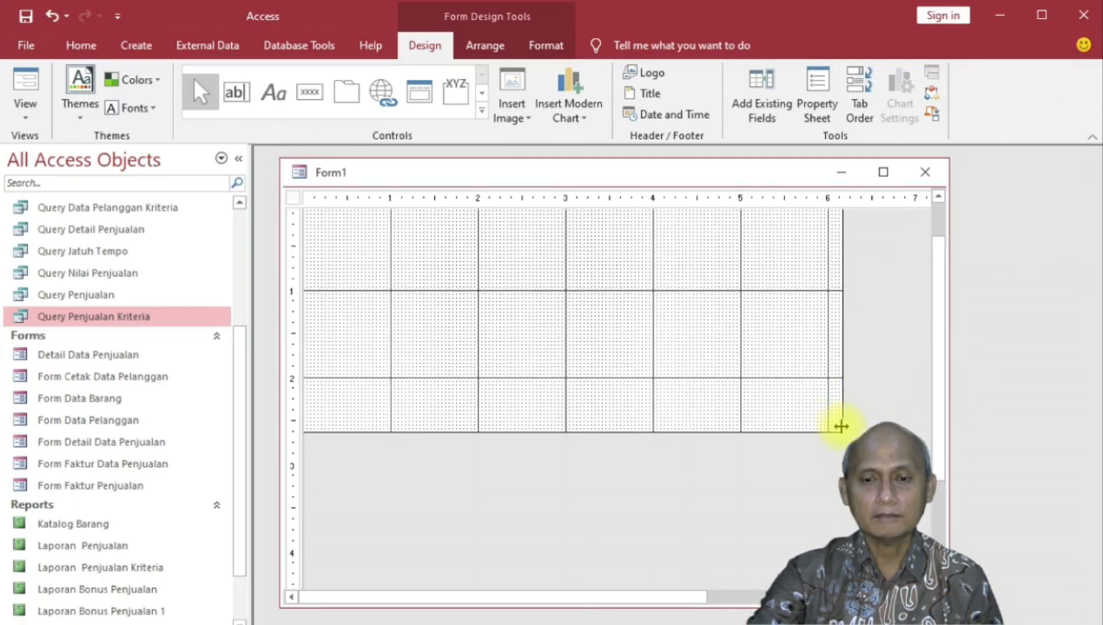
{"action": "left_click_drag", "start_coordinate": [843, 429], "coordinate": [751, 377]}
{"action": "left_click_drag", "start_coordinate": [948, 606], "coordinate": [786, 412]}
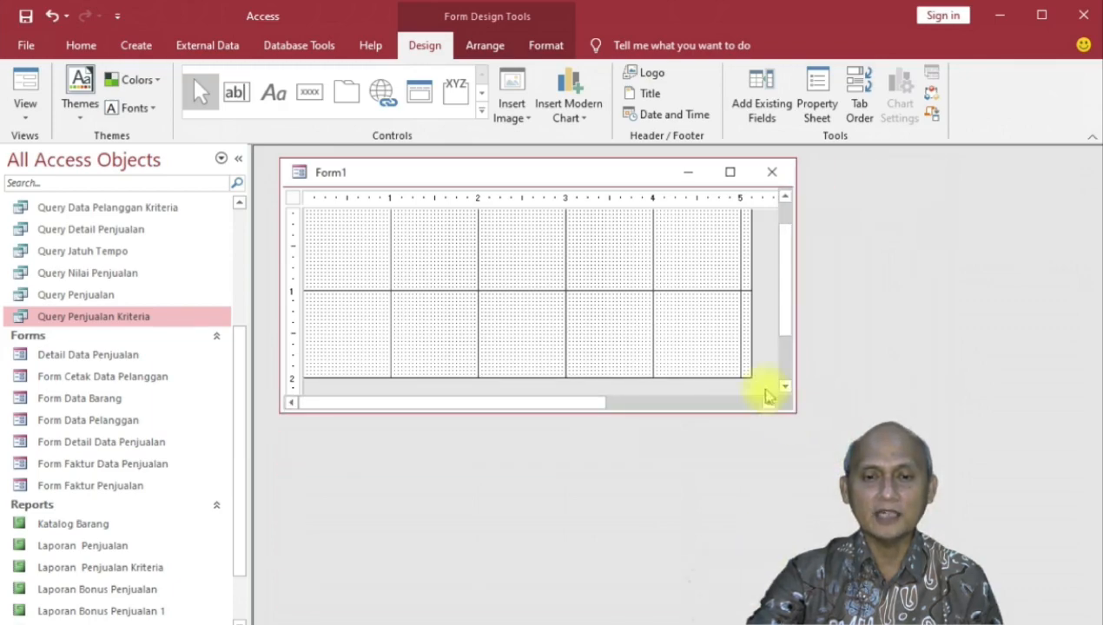
{"action": "left_click_drag", "start_coordinate": [608, 174], "coordinate": [627, 186]}
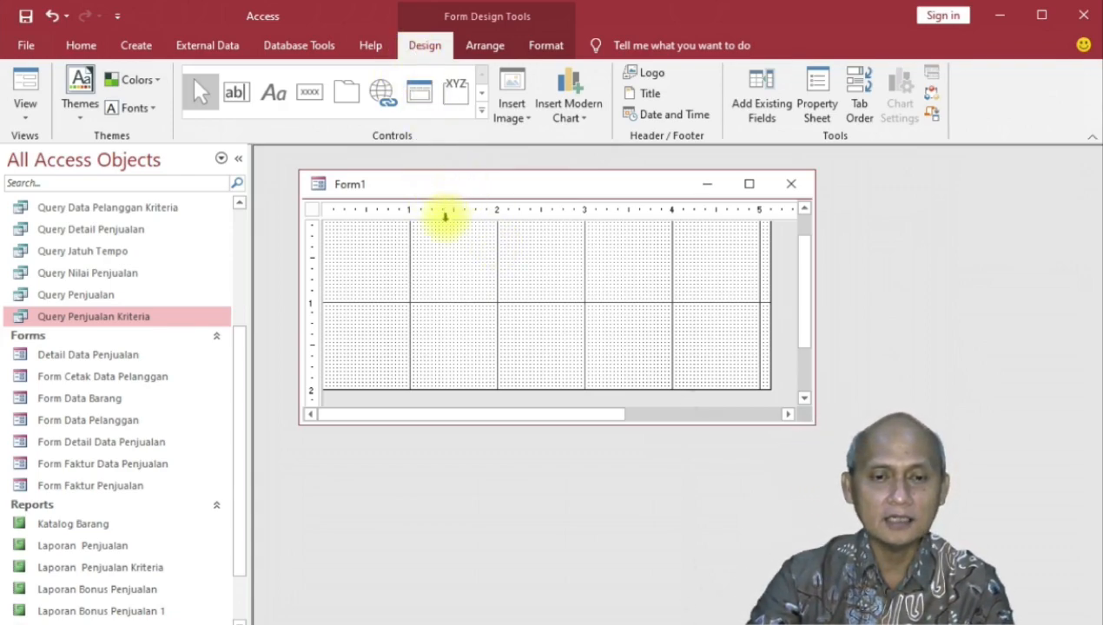
Step: Fill the background of the form's Detail section with a light orange standard color
{"action": "left_click", "coordinate": [540, 45]}
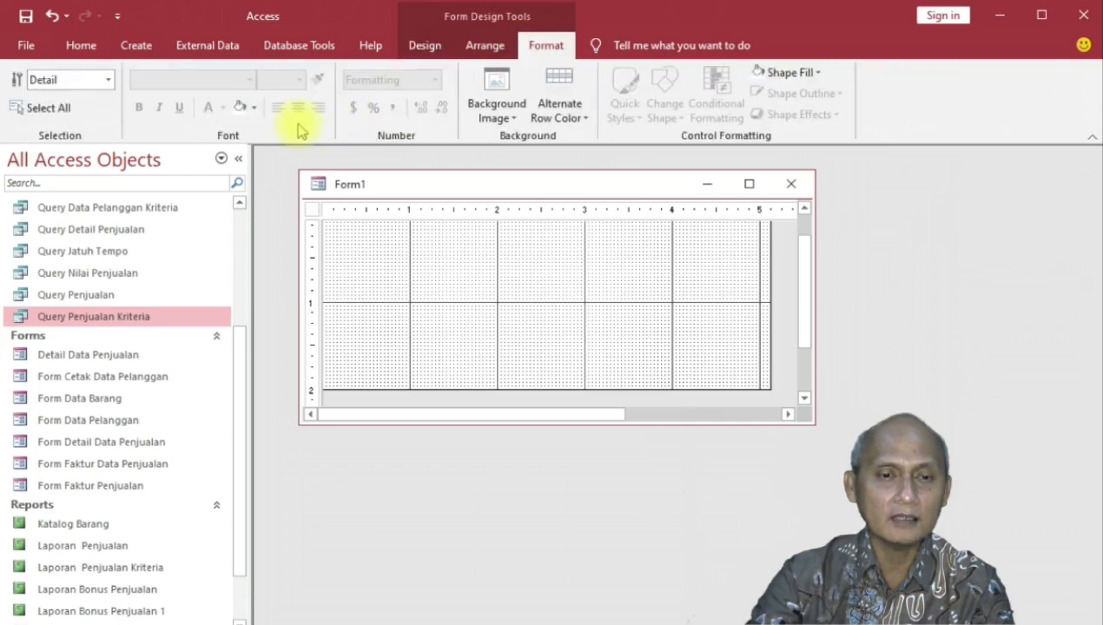
{"action": "left_click", "coordinate": [252, 108]}
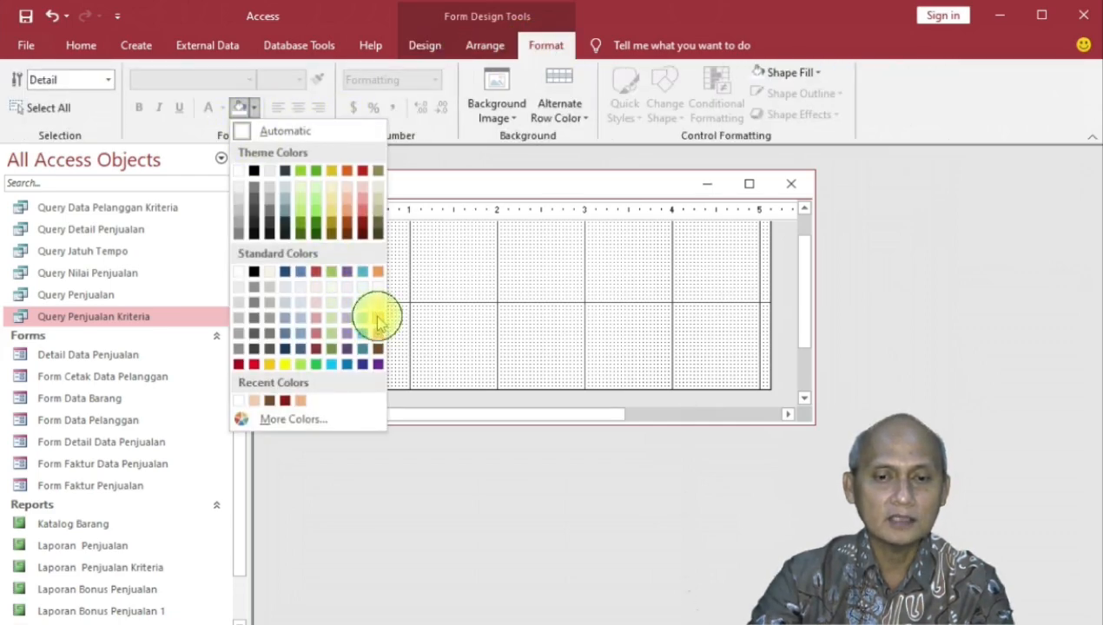
{"action": "left_click", "coordinate": [521, 280]}
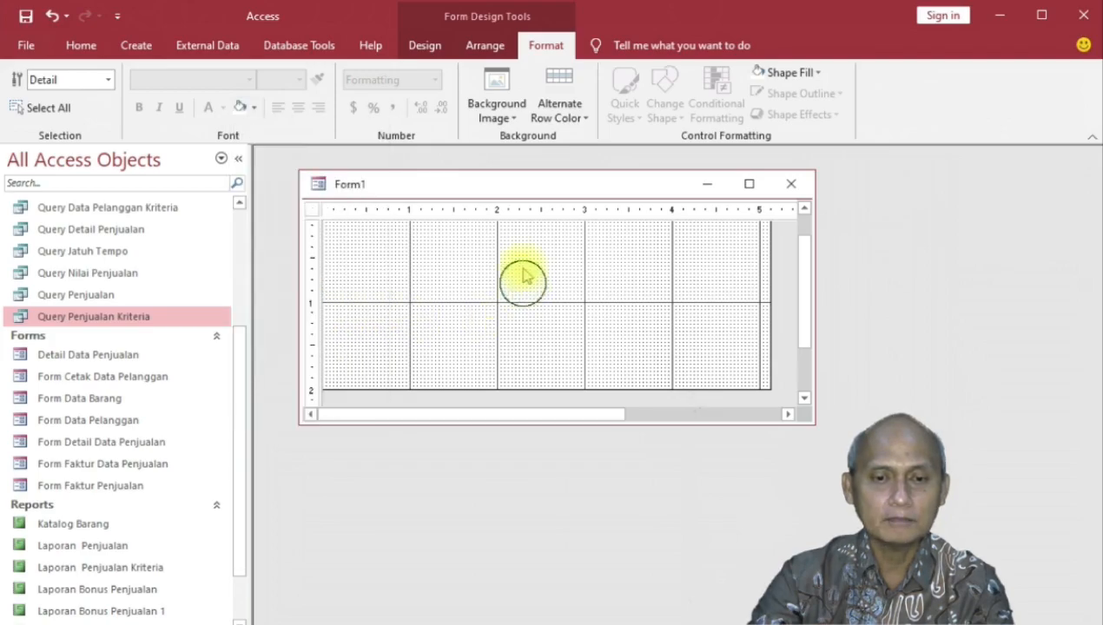
{"action": "left_click", "coordinate": [468, 209]}
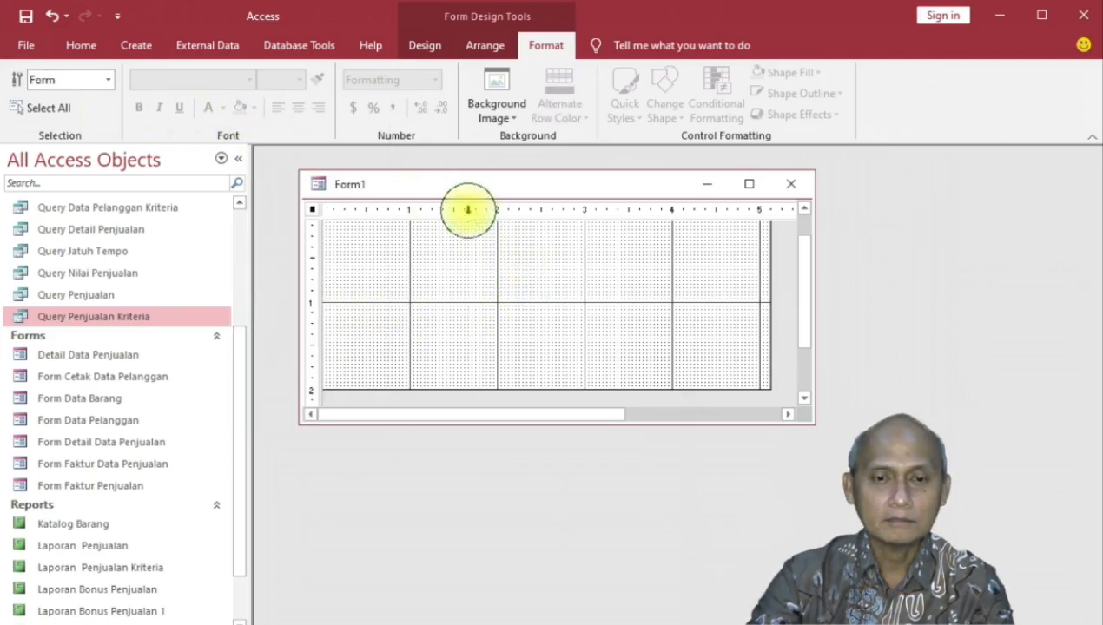
{"action": "left_click", "coordinate": [424, 241]}
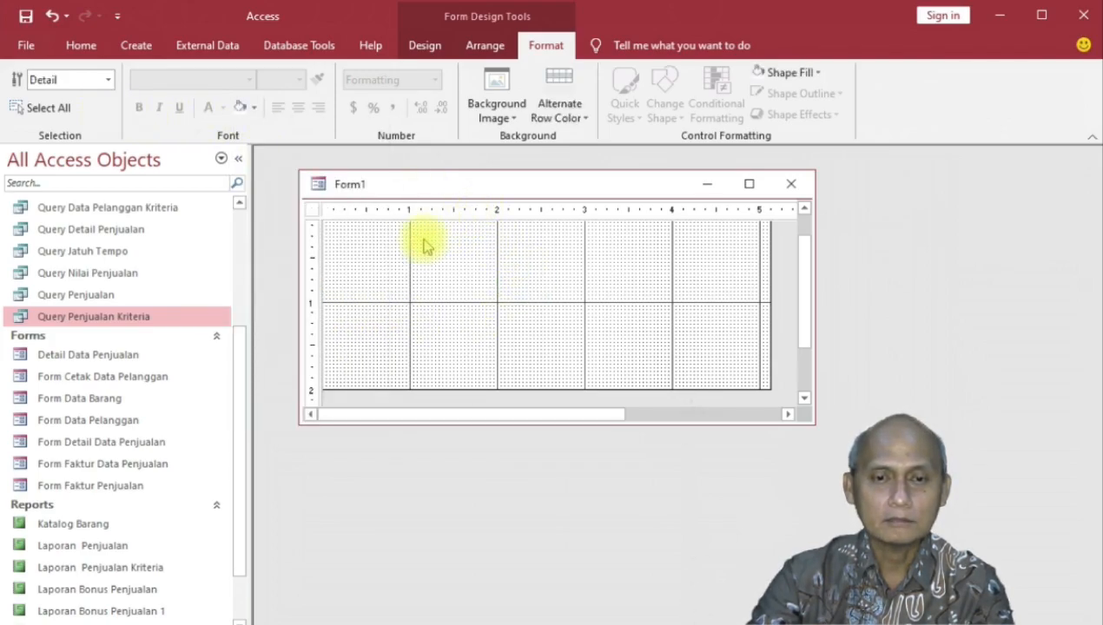
{"action": "left_click", "coordinate": [254, 108]}
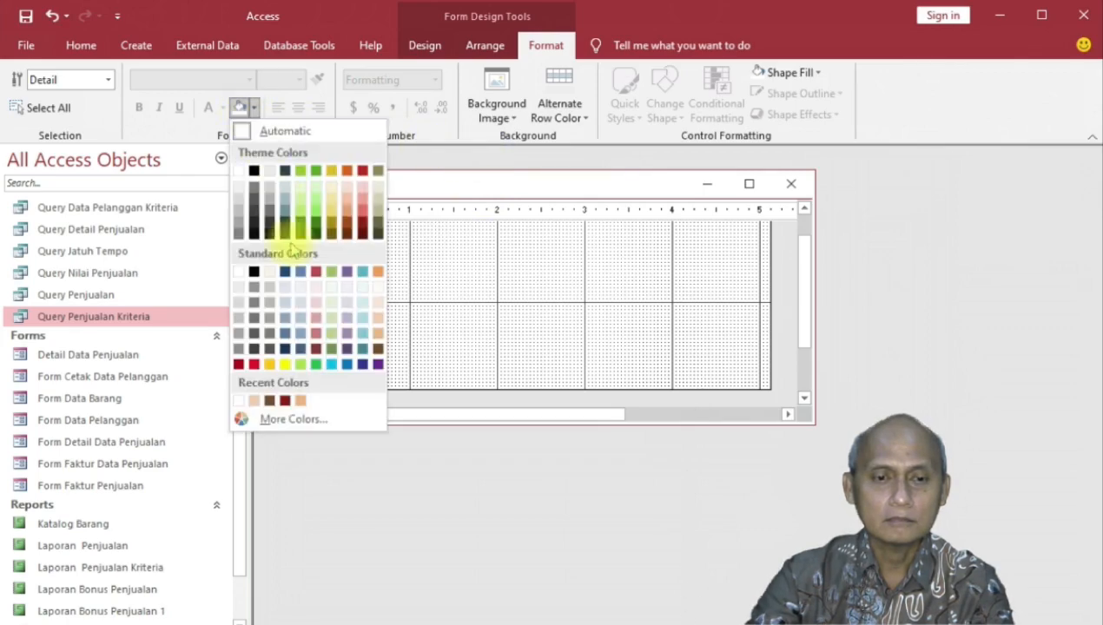
{"action": "left_click", "coordinate": [379, 317]}
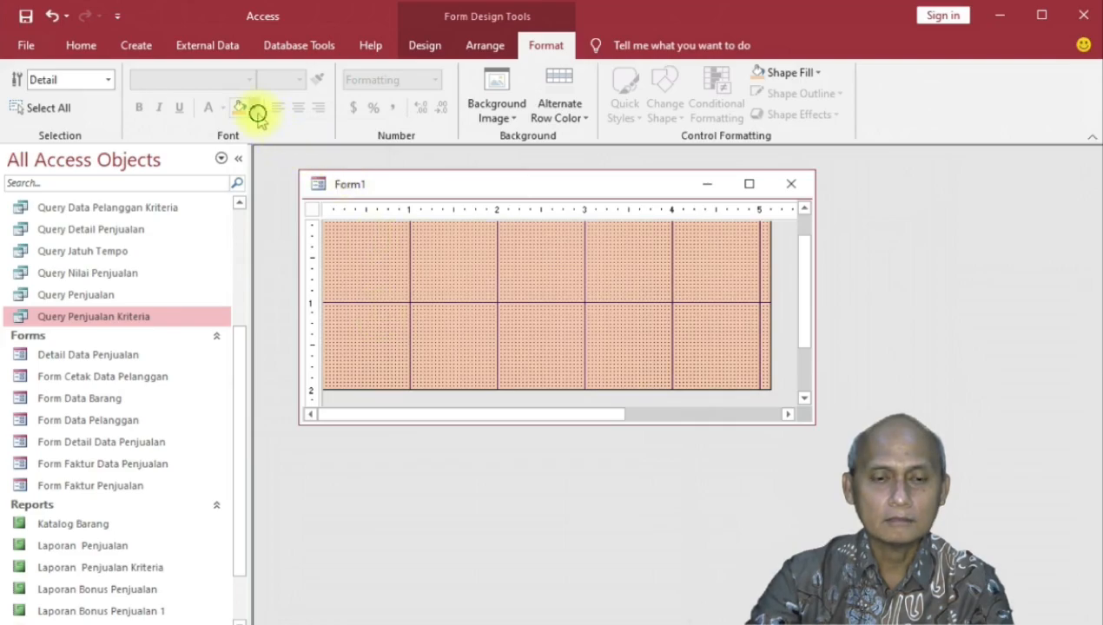
{"action": "left_click", "coordinate": [253, 107]}
{"action": "left_click", "coordinate": [379, 302]}
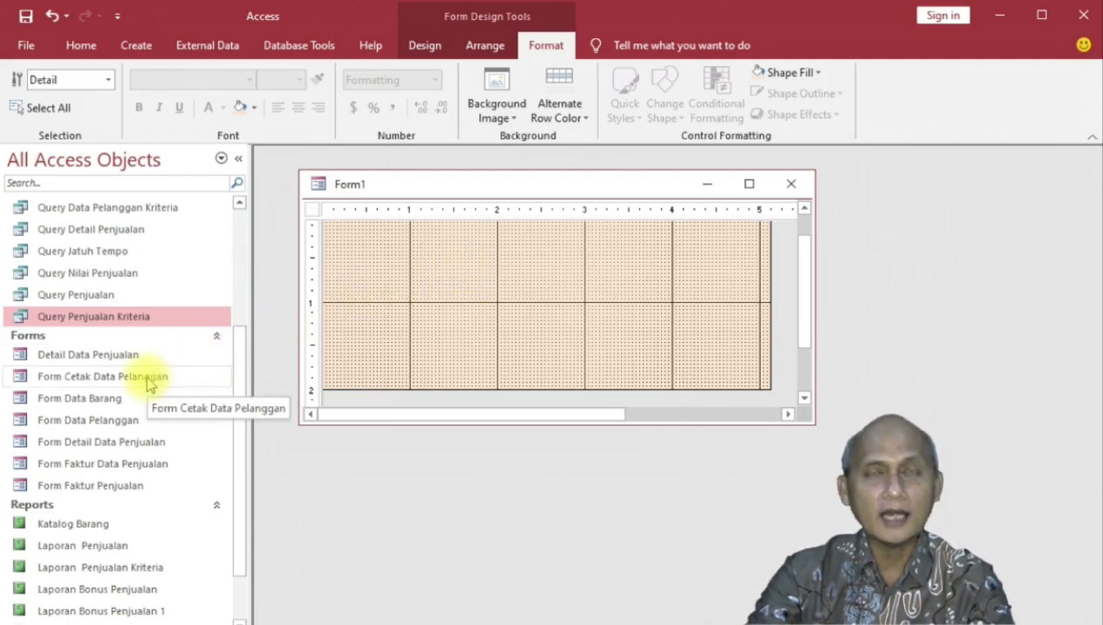
Step: Copy the title label and the outlined rectangle from Form Cetak Data Pelanggan into the new form's Detail section
{"action": "left_click_drag", "start_coordinate": [148, 383], "coordinate": [584, 276]}
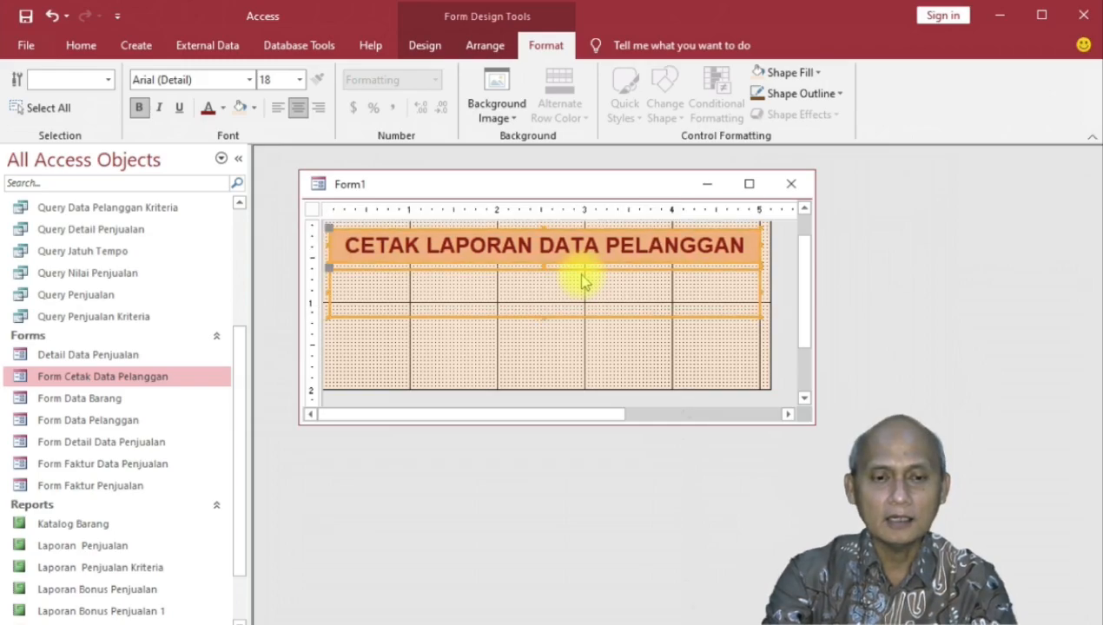
{"action": "left_click", "coordinate": [549, 327]}
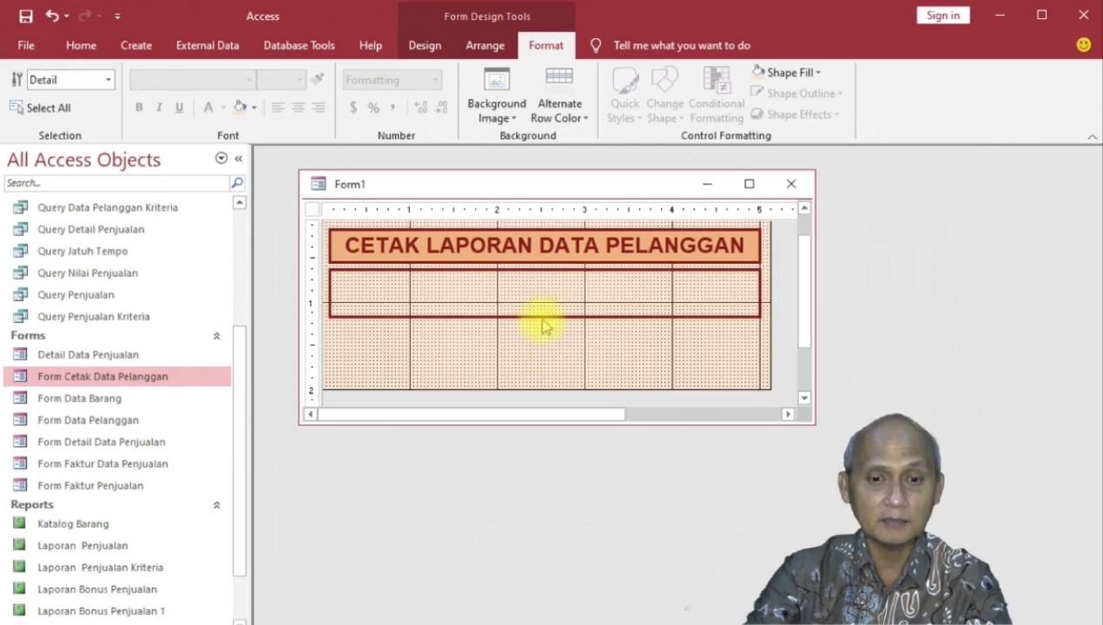
Step: Change the title label's text to CETAK LAPORAN DATA PENJUALAN
{"action": "left_click", "coordinate": [492, 247]}
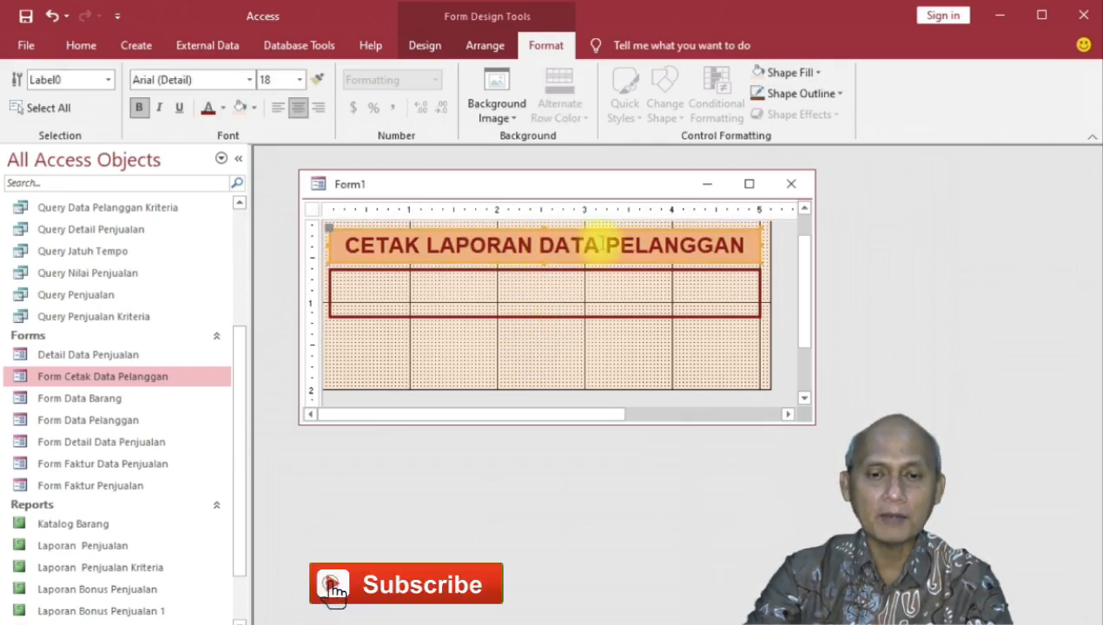
{"action": "left_click", "coordinate": [638, 249]}
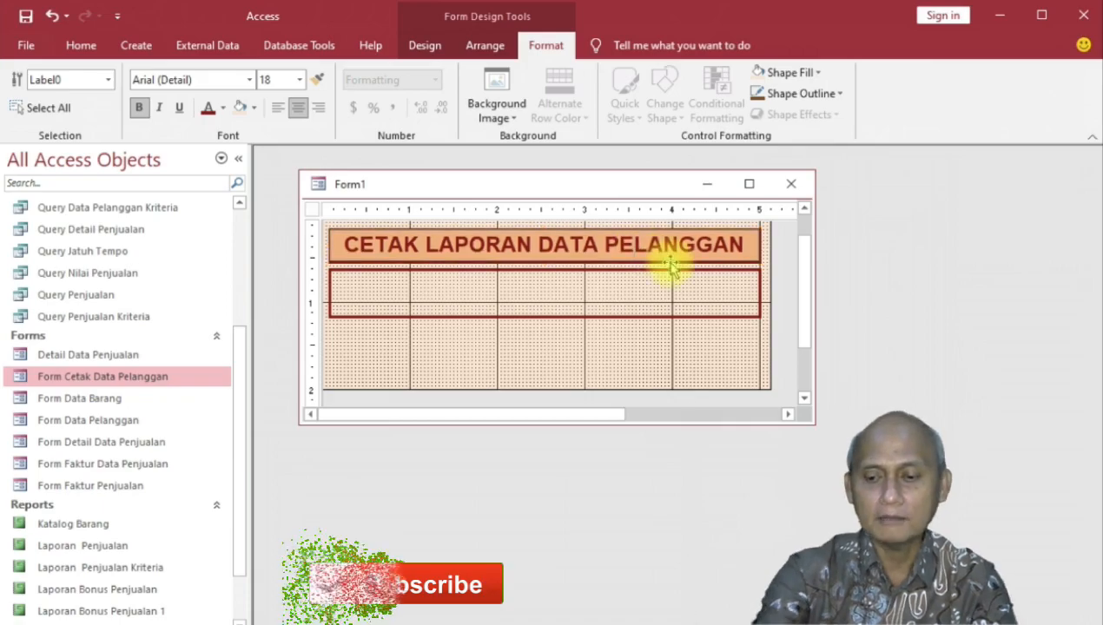
{"action": "key", "text": "BackSpace"}
{"action": "key", "text": "BackSpace"}
{"action": "key", "text": "BackSpace"}
{"action": "key", "text": "BackSpace"}
{"action": "key", "text": "BackSpace"}
{"action": "key", "text": "BackSpace"}
{"action": "key", "text": "BackSpace"}
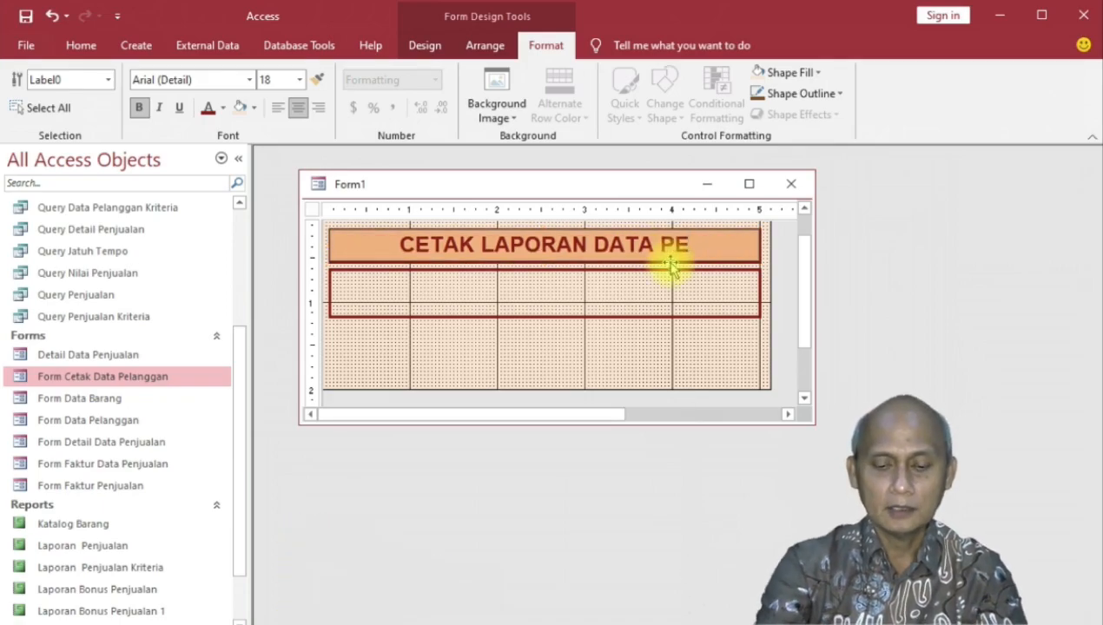
{"action": "type", "text": "n"}
{"action": "key", "text": "BackSpace"}
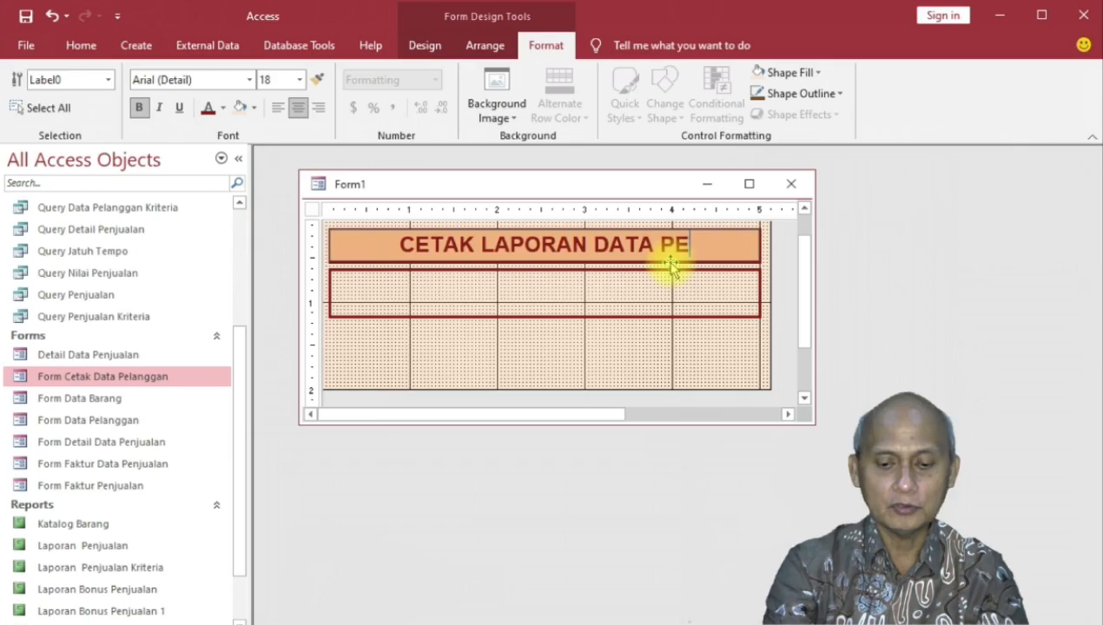
{"action": "type", "text": "NJUAKA"}
{"action": "key", "text": "BackSpace"}
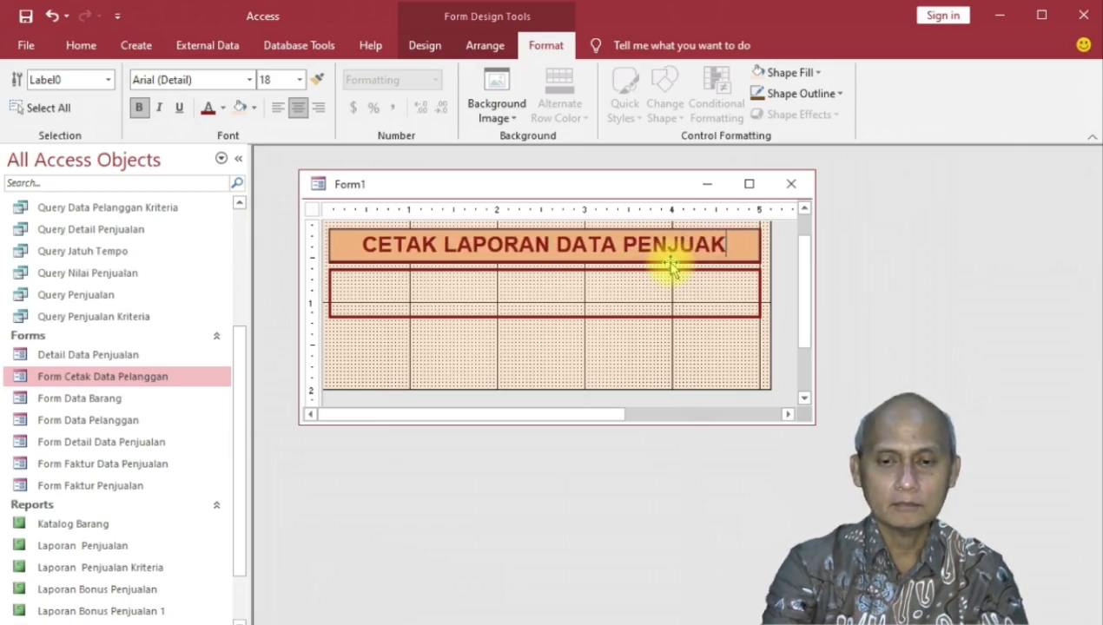
{"action": "key", "text": "BackSpace"}
{"action": "type", "text": "LAN"}
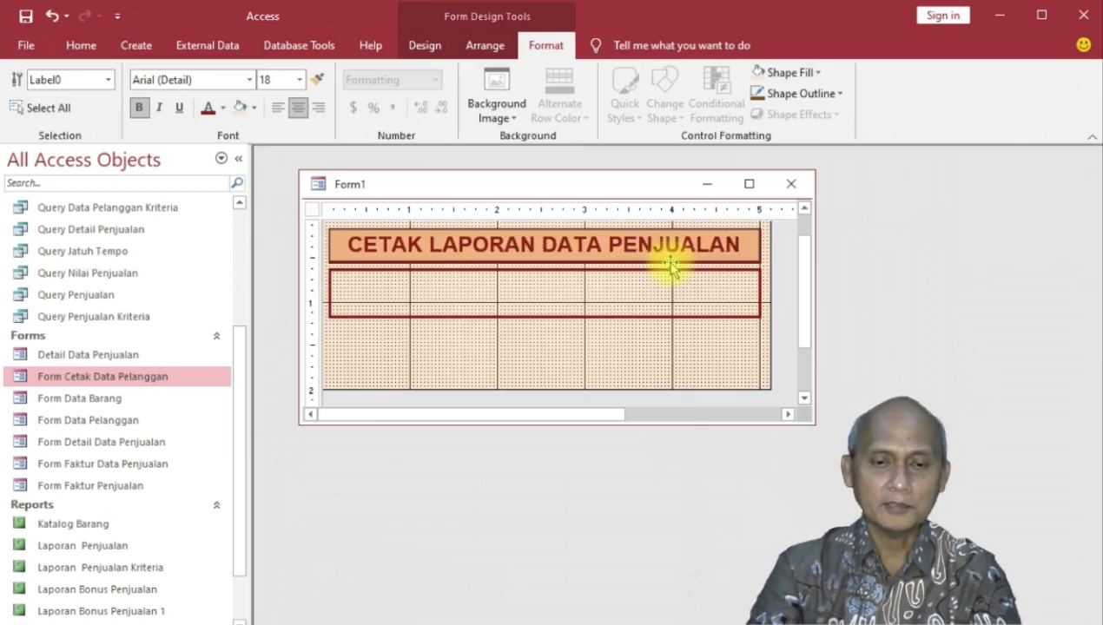
{"action": "left_click", "coordinate": [563, 325]}
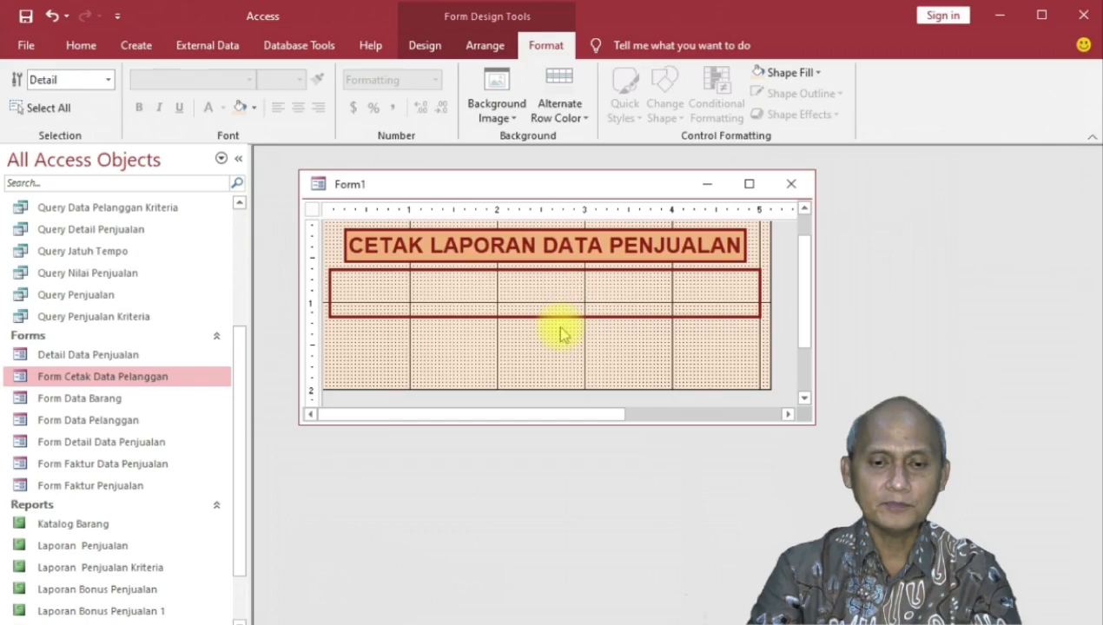
Step: Widen the title label on both sides to match the width of the rectangle below it
{"action": "left_click", "coordinate": [431, 251]}
{"action": "left_click_drag", "start_coordinate": [341, 245], "coordinate": [334, 245]}
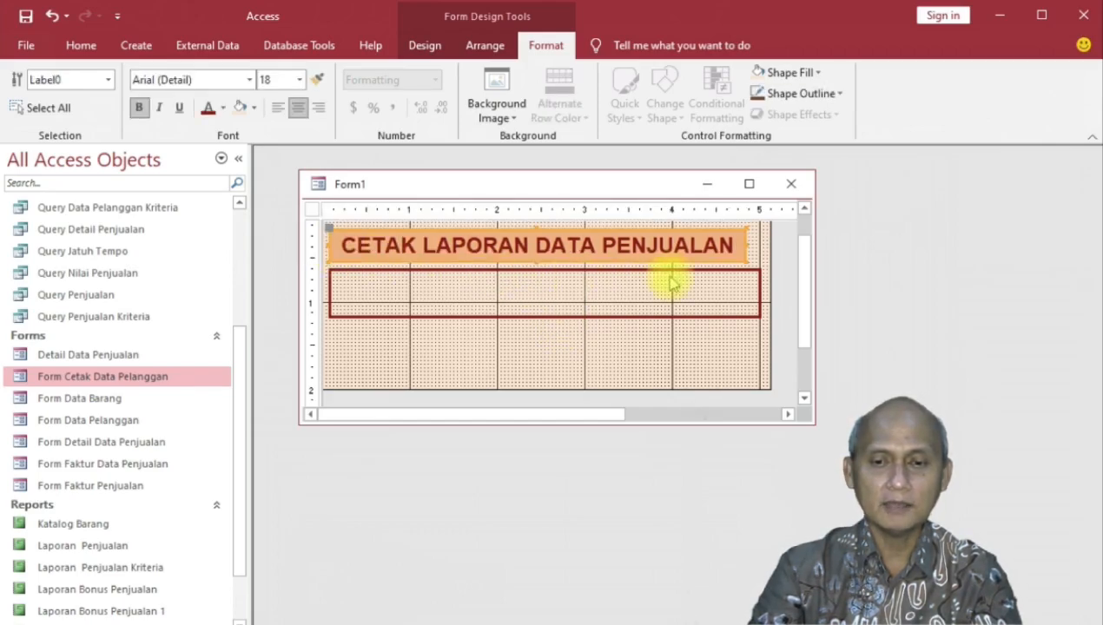
{"action": "left_click_drag", "start_coordinate": [752, 245], "coordinate": [761, 246]}
{"action": "left_click", "coordinate": [601, 331]}
Step: Increase the height of the rectangle below the title to about 0.83 inches and close the Property Sheet
{"action": "double_click", "coordinate": [601, 330]}
{"action": "left_click", "coordinate": [598, 320]}
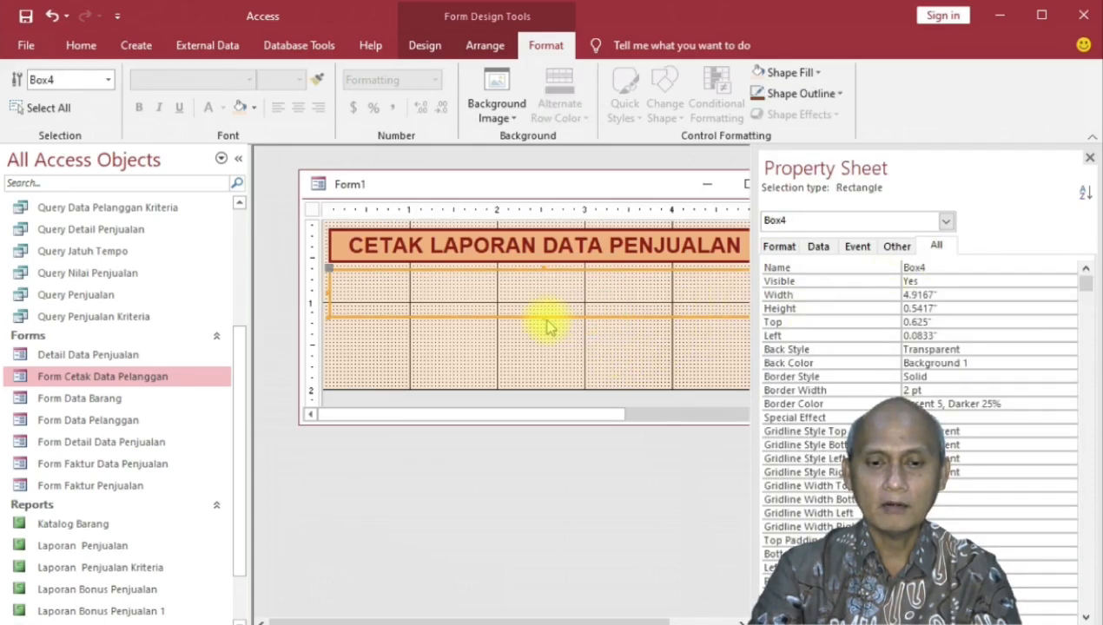
{"action": "left_click_drag", "start_coordinate": [545, 318], "coordinate": [545, 345]}
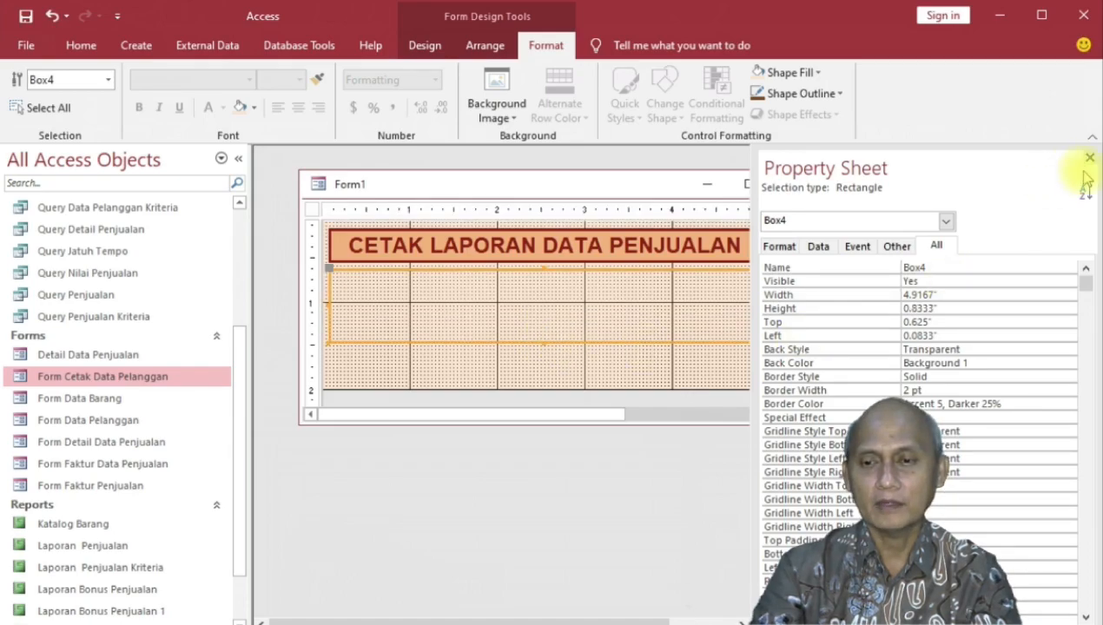
{"action": "left_click", "coordinate": [1090, 159]}
{"action": "left_click", "coordinate": [589, 374]}
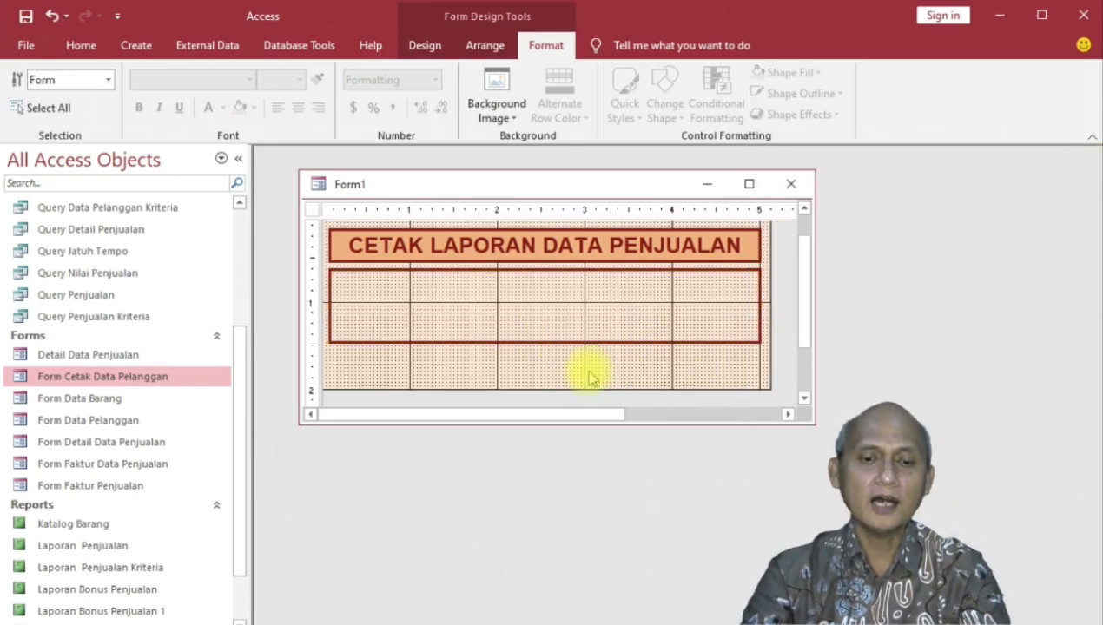
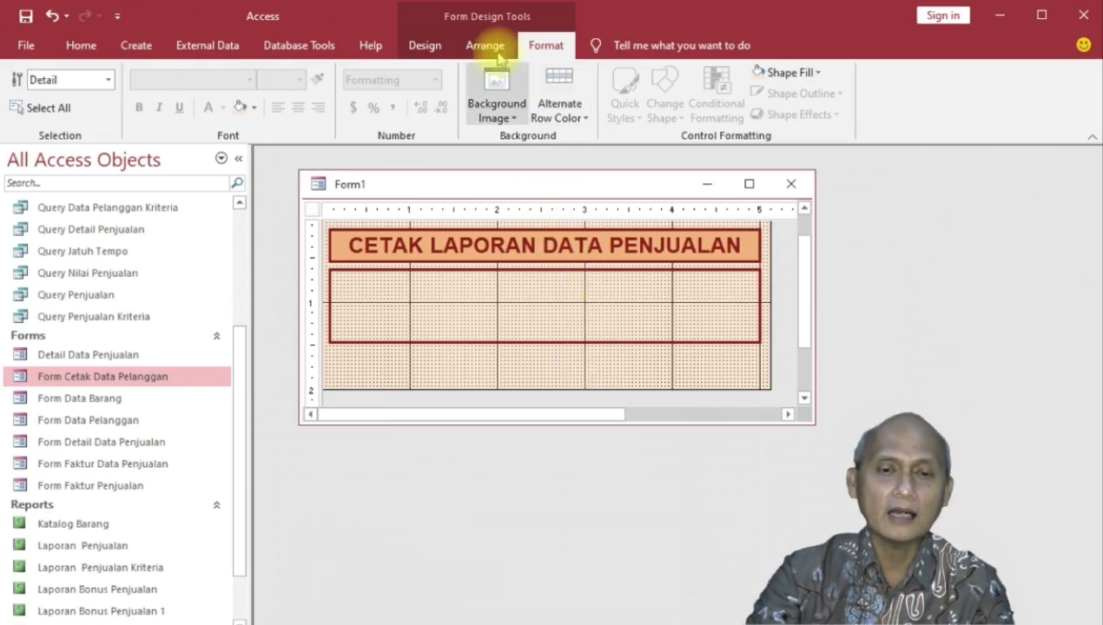
Step: Add a command button below the rectangle and assign it the Preview Report action for the Laporan Penjualan report
{"action": "left_click", "coordinate": [425, 47]}
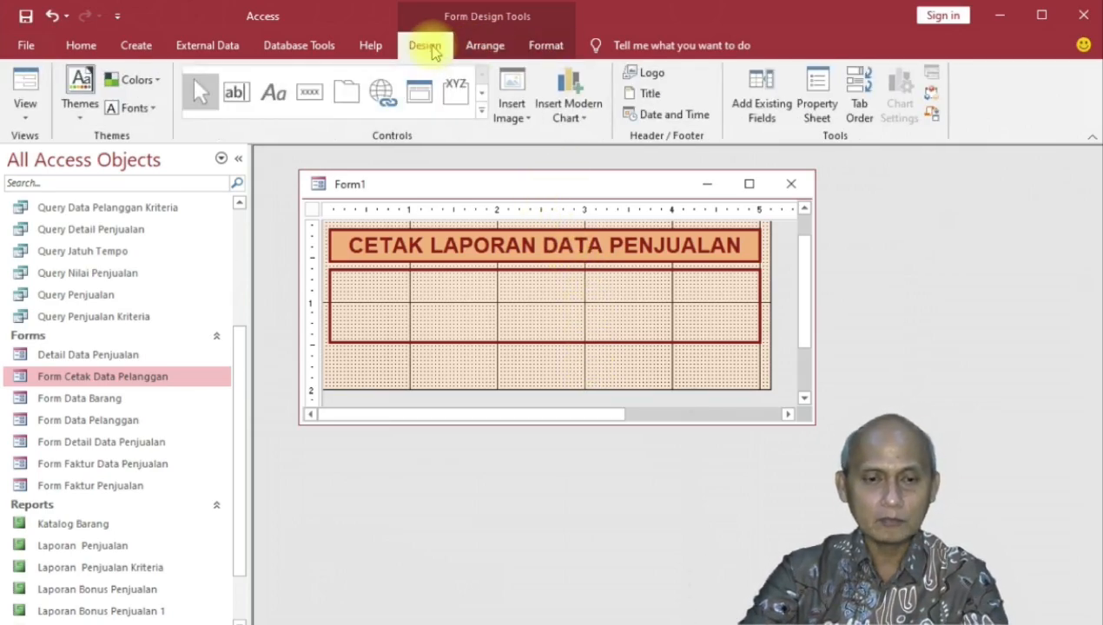
{"action": "left_click", "coordinate": [309, 95]}
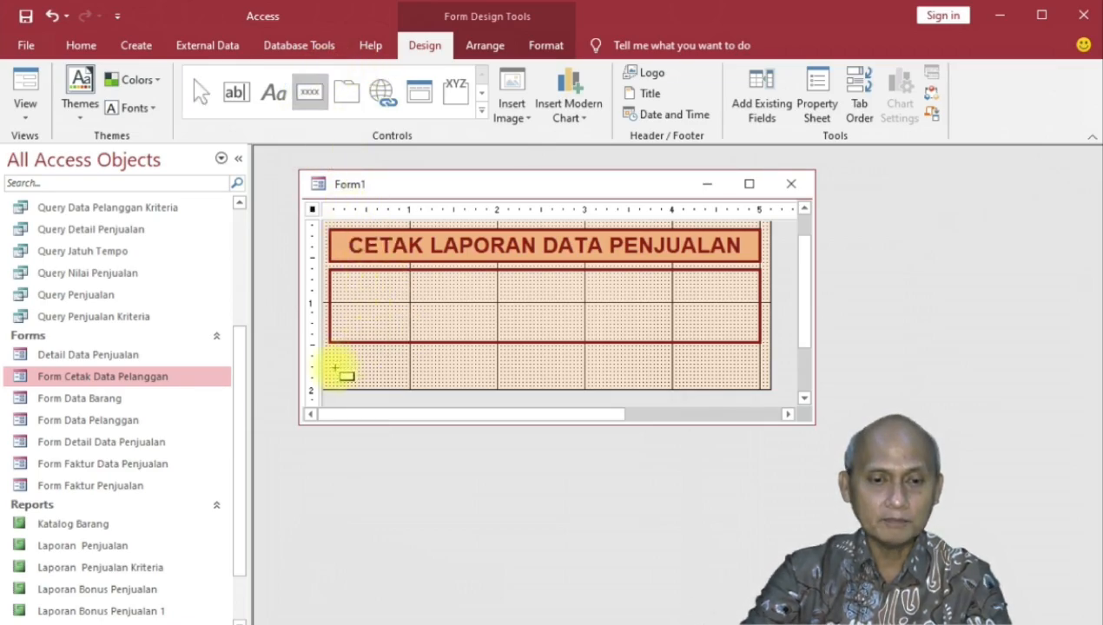
{"action": "left_click_drag", "start_coordinate": [332, 351], "coordinate": [333, 356]}
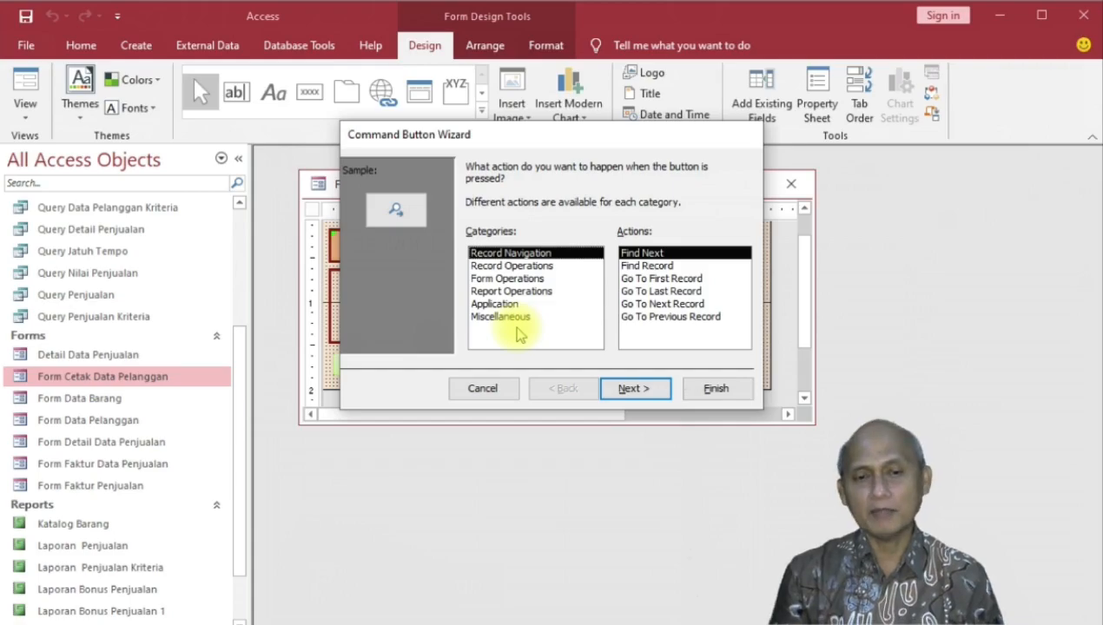
{"action": "left_click", "coordinate": [554, 291]}
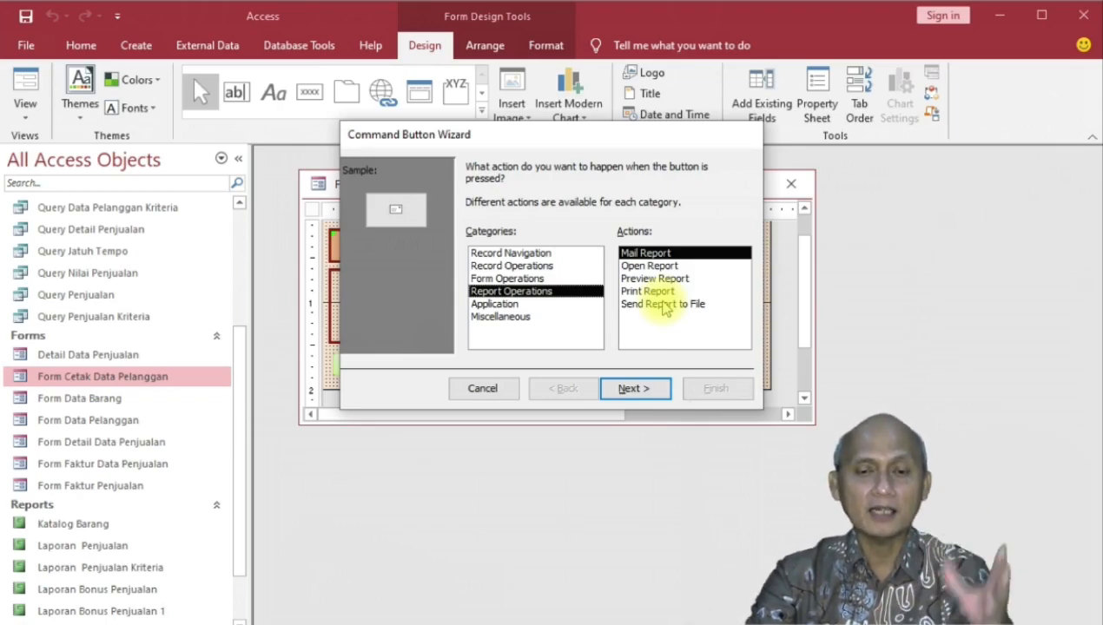
{"action": "left_click", "coordinate": [653, 278]}
{"action": "left_click", "coordinate": [647, 387]}
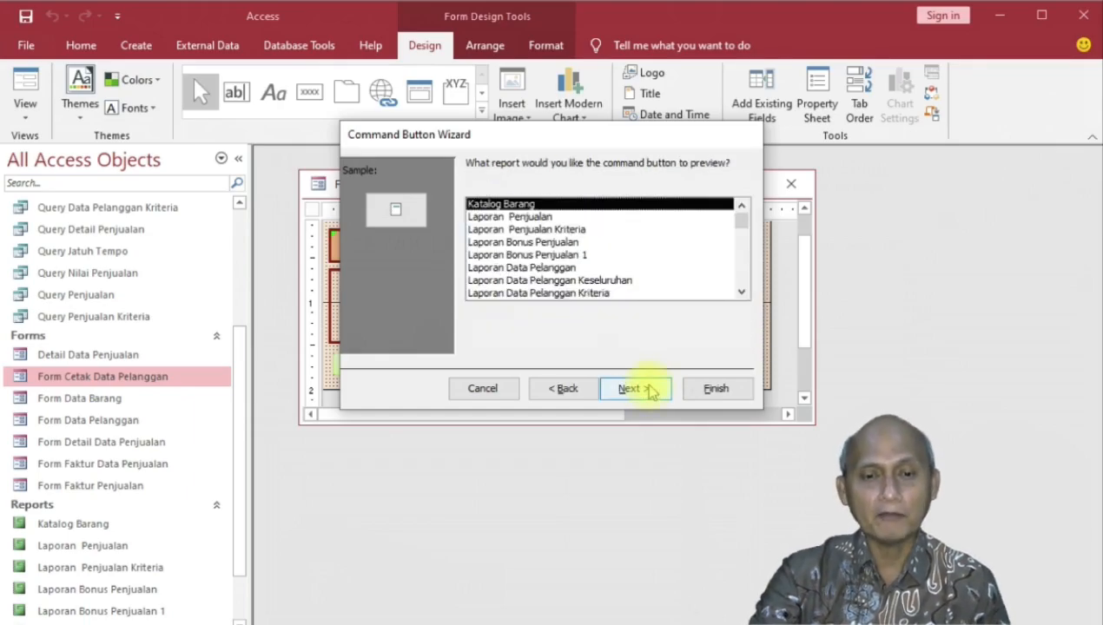
{"action": "left_click", "coordinate": [537, 217]}
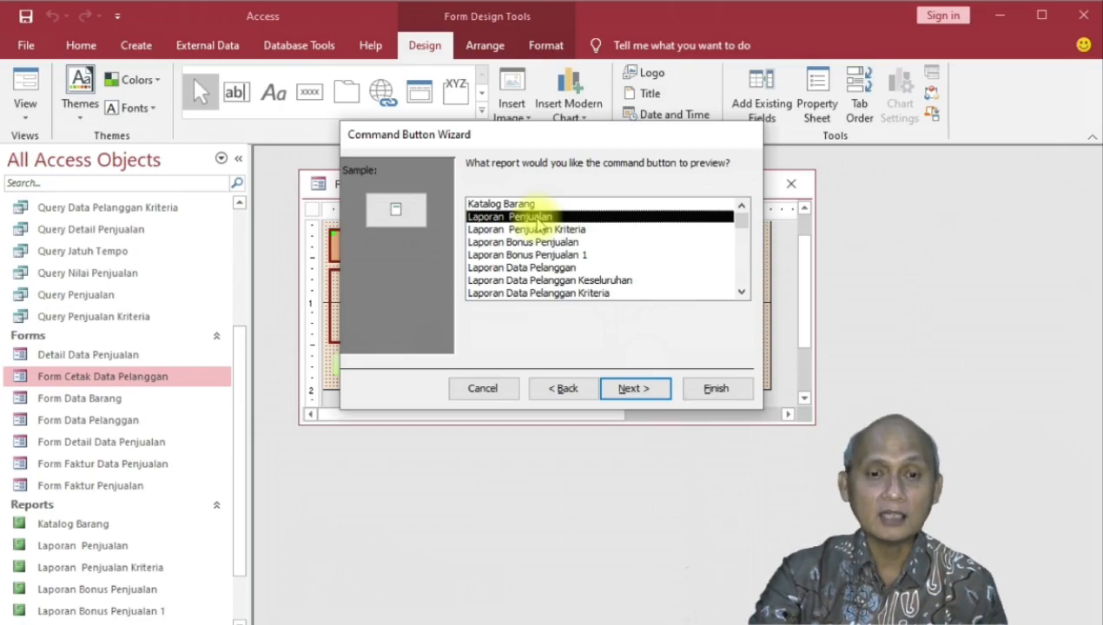
{"action": "left_click", "coordinate": [634, 388]}
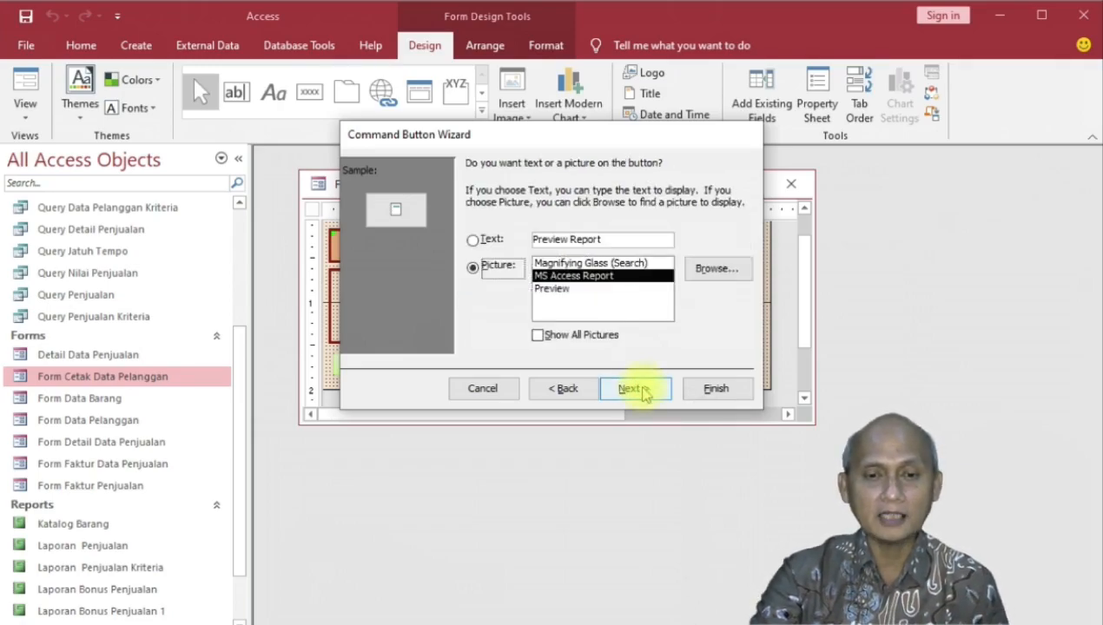
Step: Give the command button a text caption reading Cetak Seluruh Data and proceed to the wizard's naming page
{"action": "left_click", "coordinate": [474, 241]}
{"action": "left_click_drag", "start_coordinate": [610, 241], "coordinate": [492, 239]}
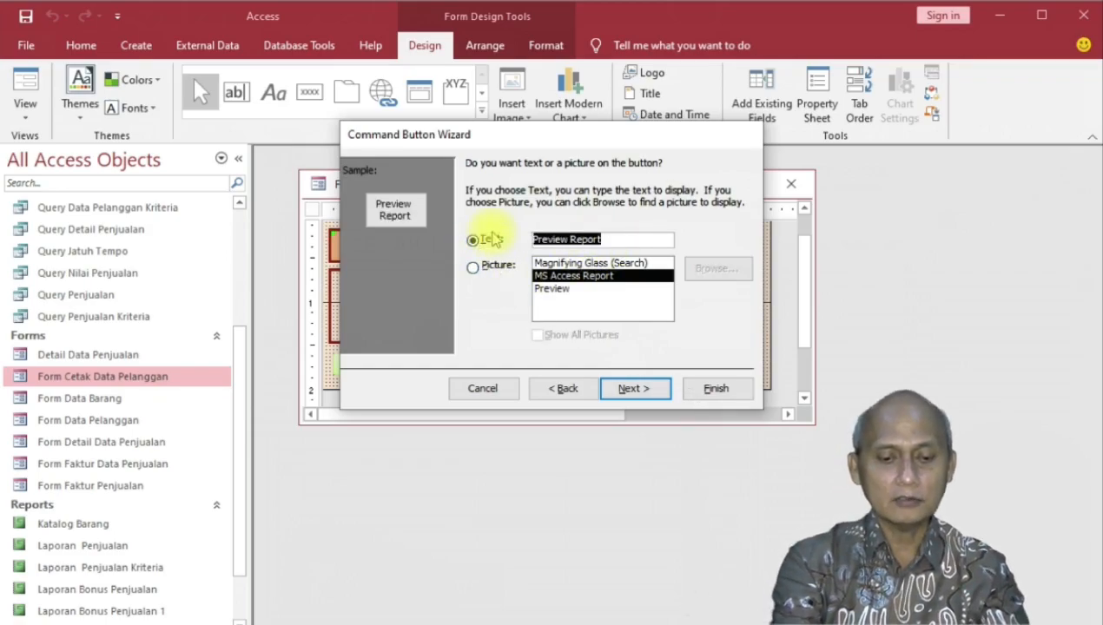
{"action": "type", "text": "cETA"}
{"action": "key", "text": "BackSpace"}
{"action": "key", "text": "BackSpace"}
{"action": "key", "text": "BackSpace"}
{"action": "key", "text": "BackSpace"}
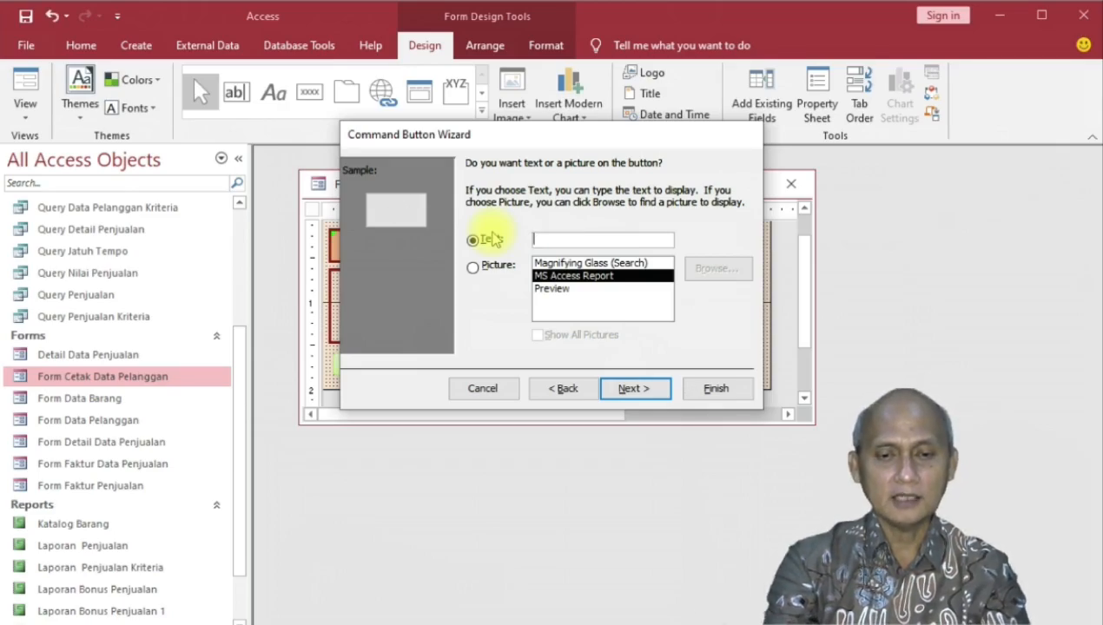
{"action": "type", "text": "Cetak "}
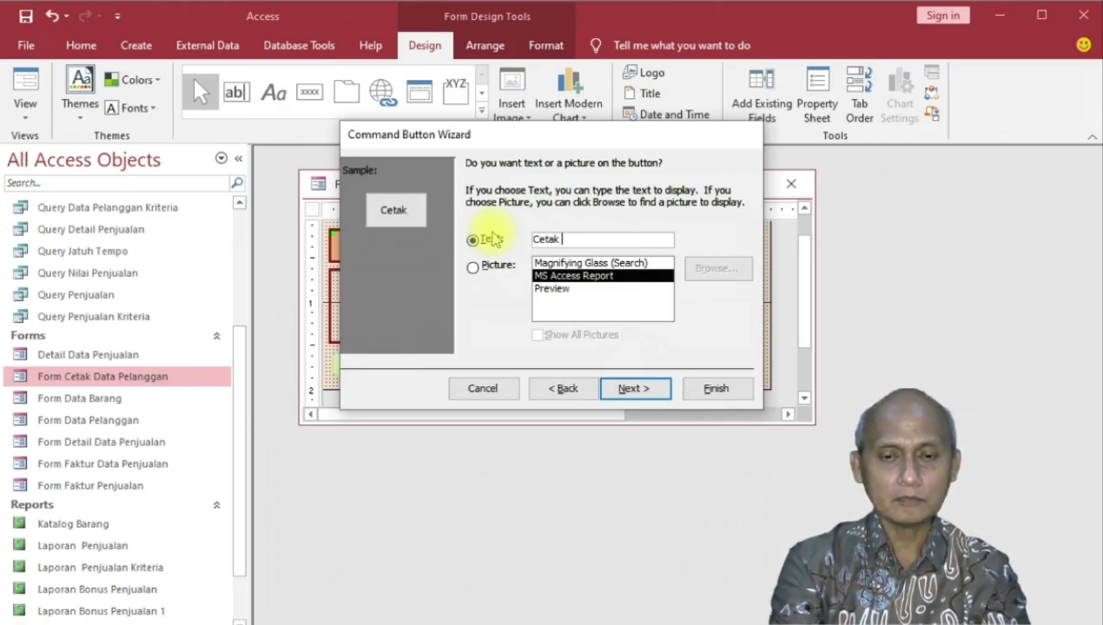
{"action": "type", "text": "Seluru"}
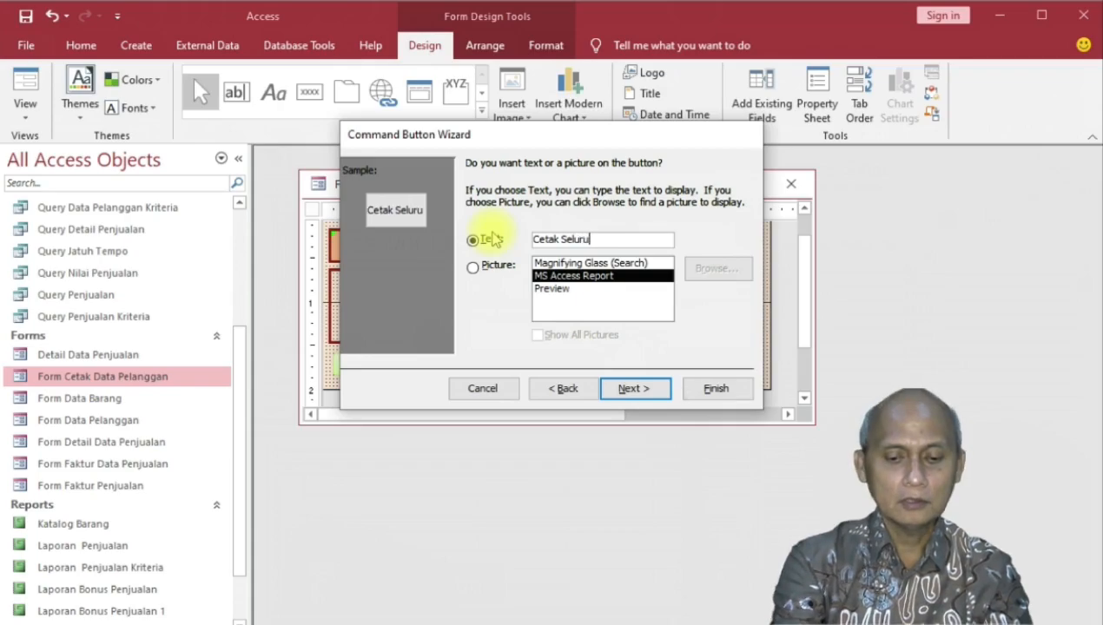
{"action": "type", "text": "h Data"}
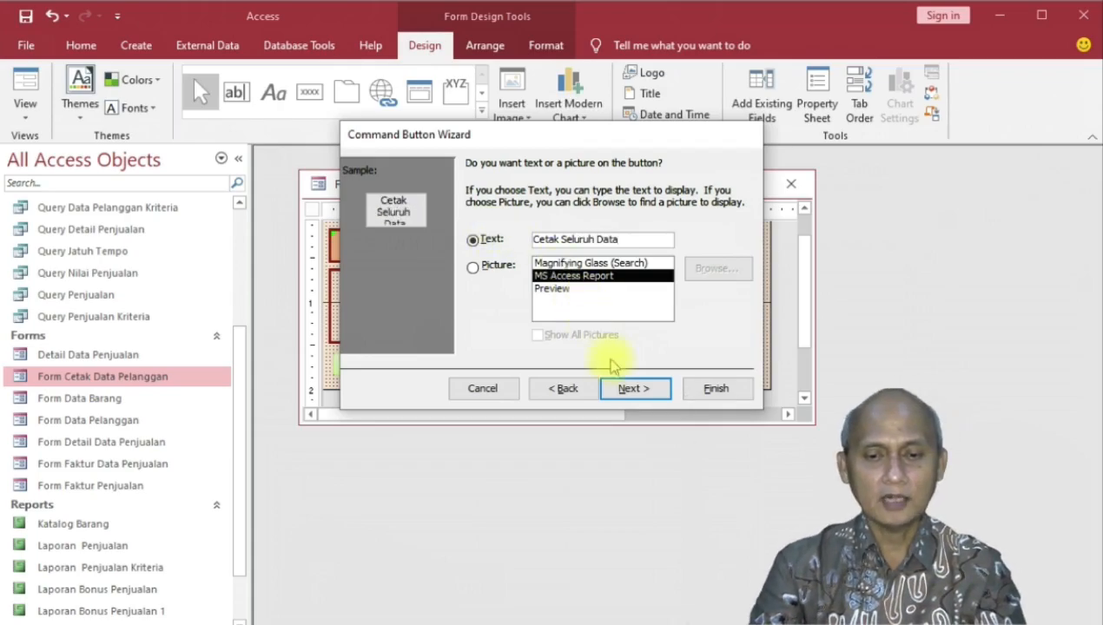
{"action": "left_click", "coordinate": [632, 389]}
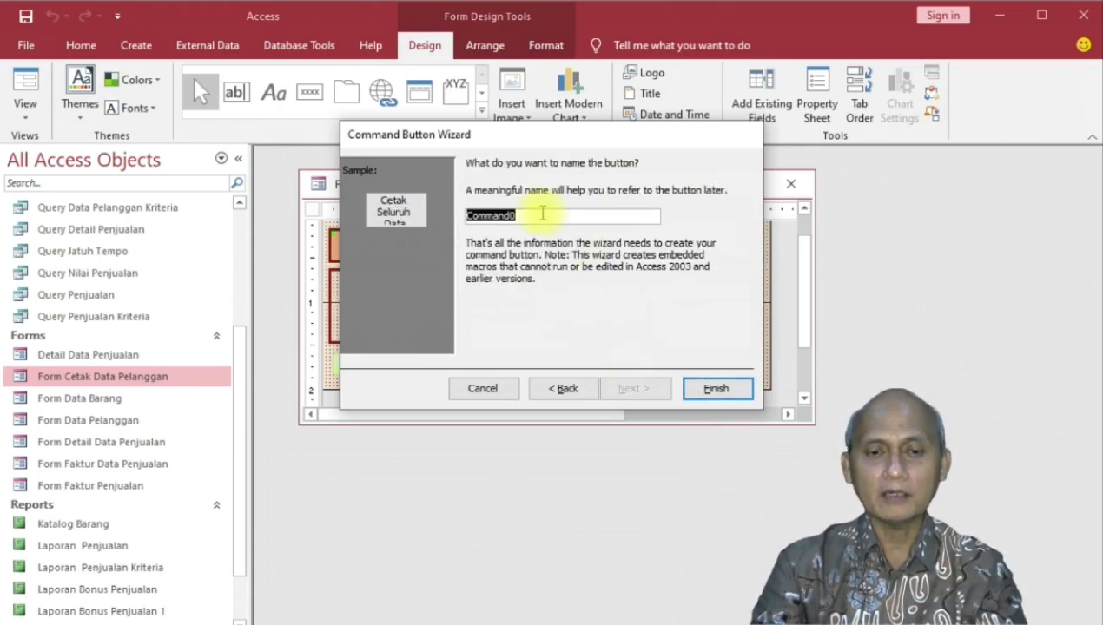
Step: Finish the wizard with the default button name and save the form as Form Cetak Data Penjualan
{"action": "left_click", "coordinate": [717, 388]}
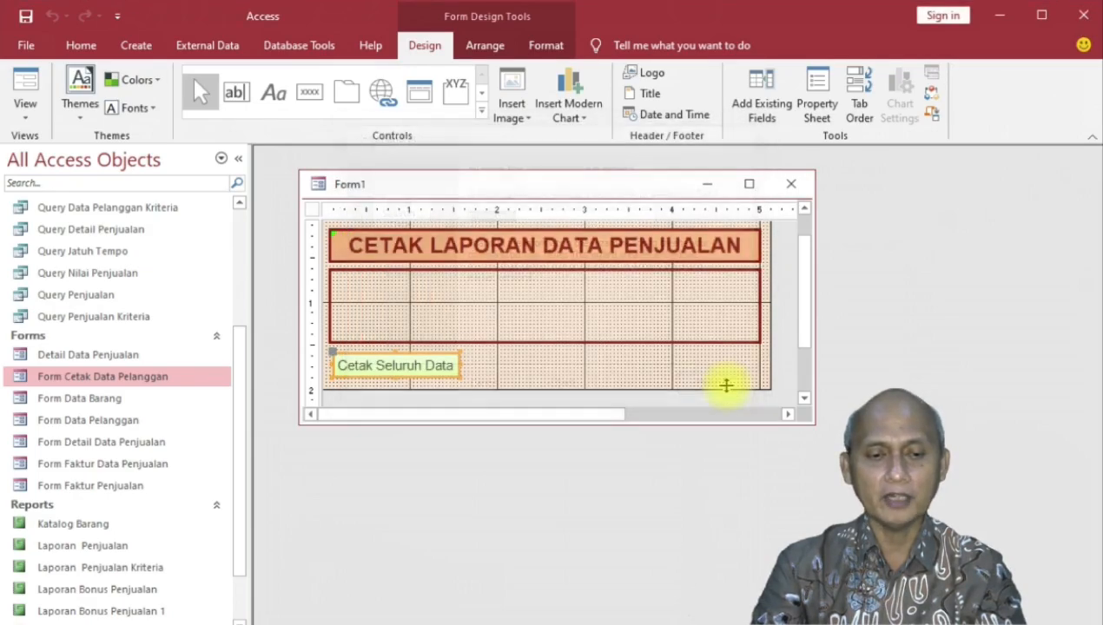
{"action": "left_click", "coordinate": [499, 380]}
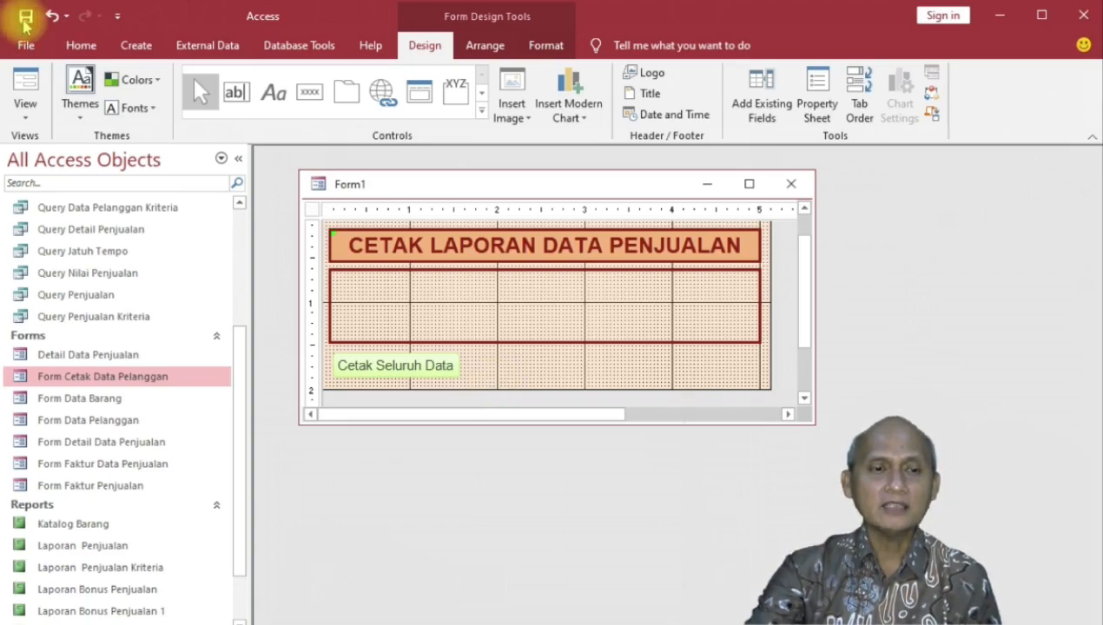
{"action": "left_click", "coordinate": [26, 15]}
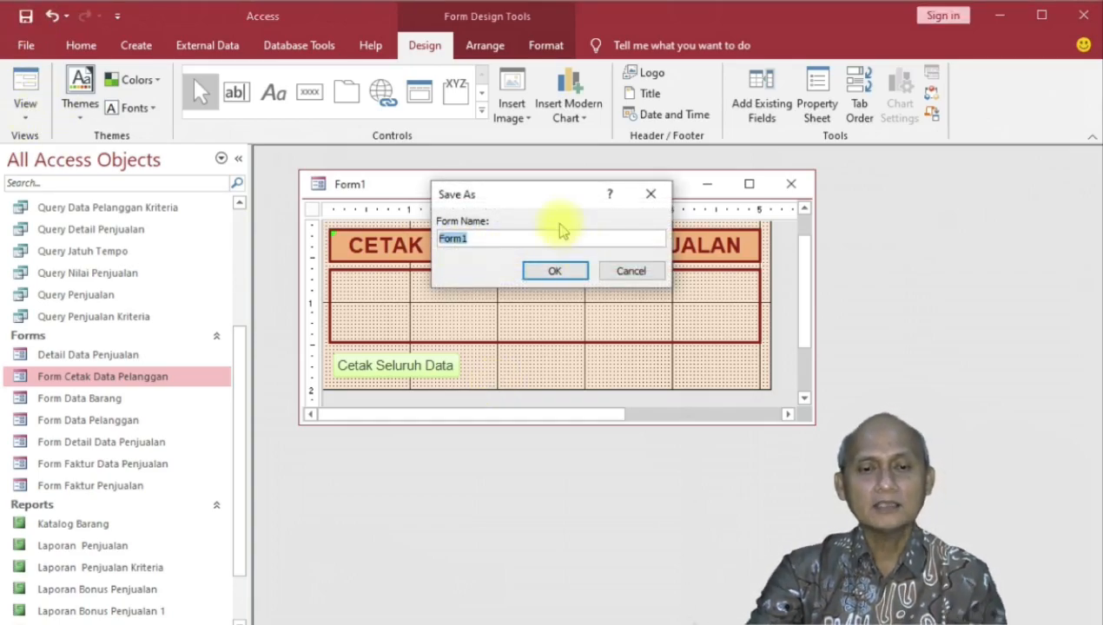
{"action": "left_click", "coordinate": [506, 239]}
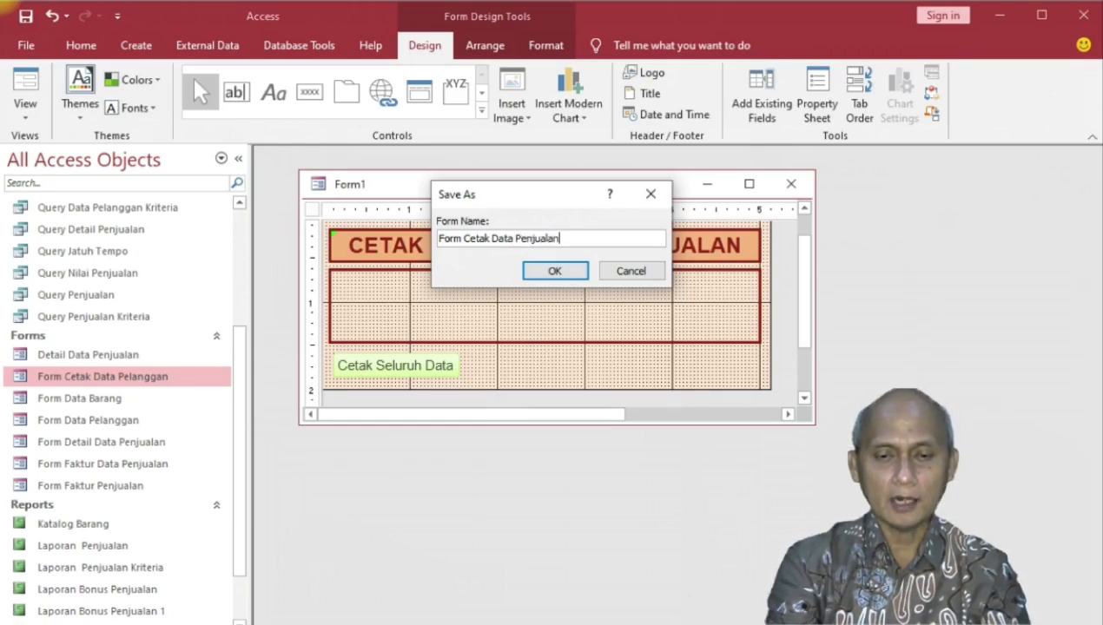
{"action": "left_click", "coordinate": [558, 271]}
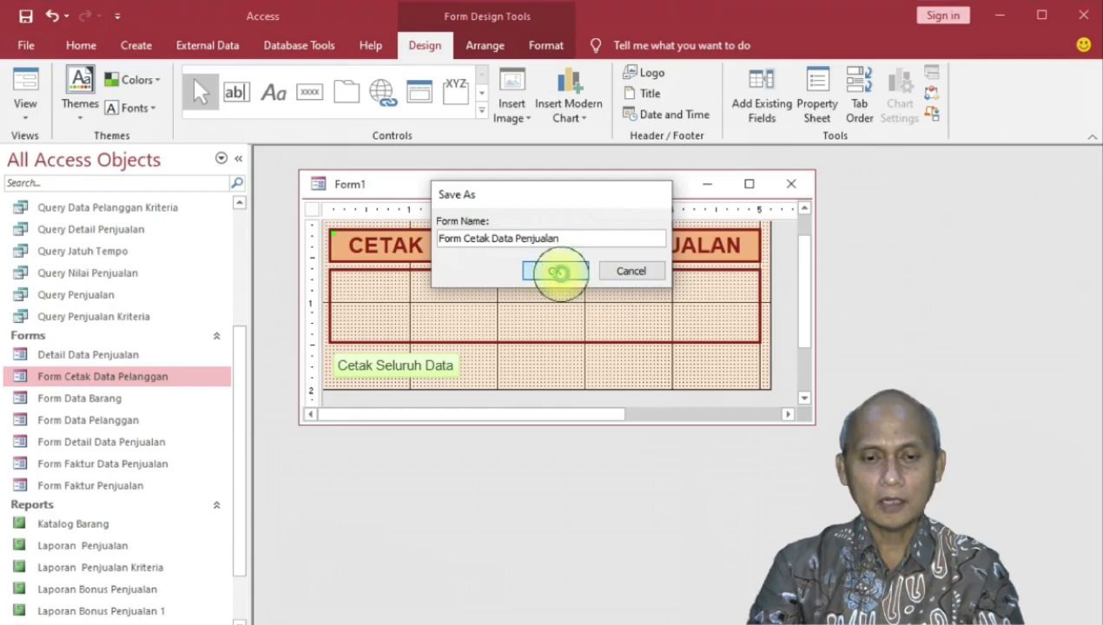
Step: Display the form in Form View and shrink its window to fit more closely around the content
{"action": "left_click", "coordinate": [22, 120]}
{"action": "left_click", "coordinate": [61, 148]}
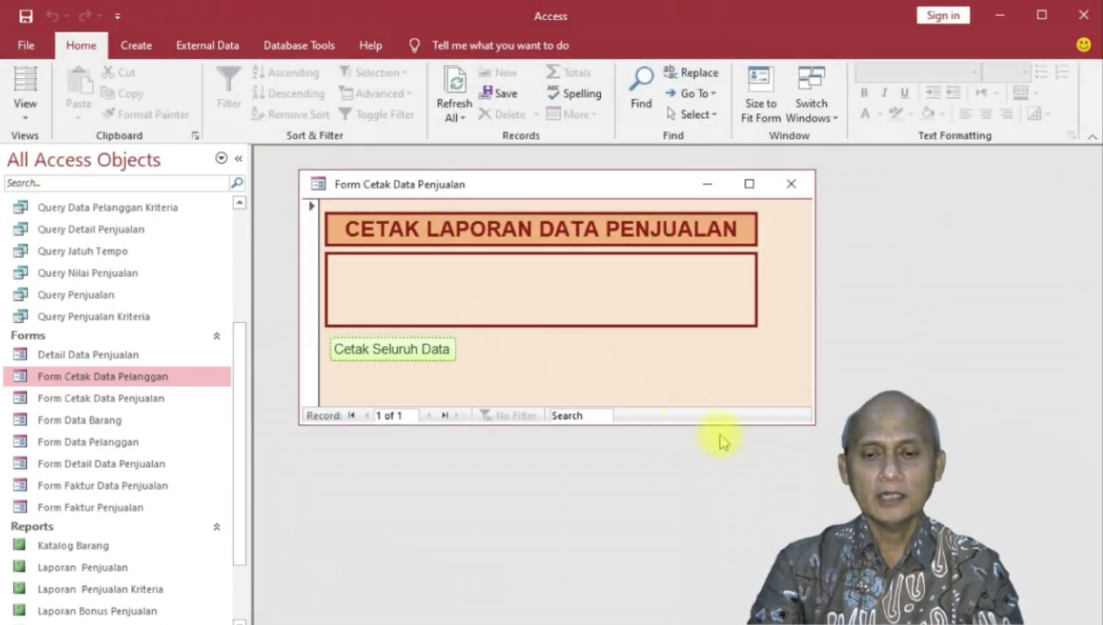
{"action": "left_click_drag", "start_coordinate": [808, 426], "coordinate": [782, 401]}
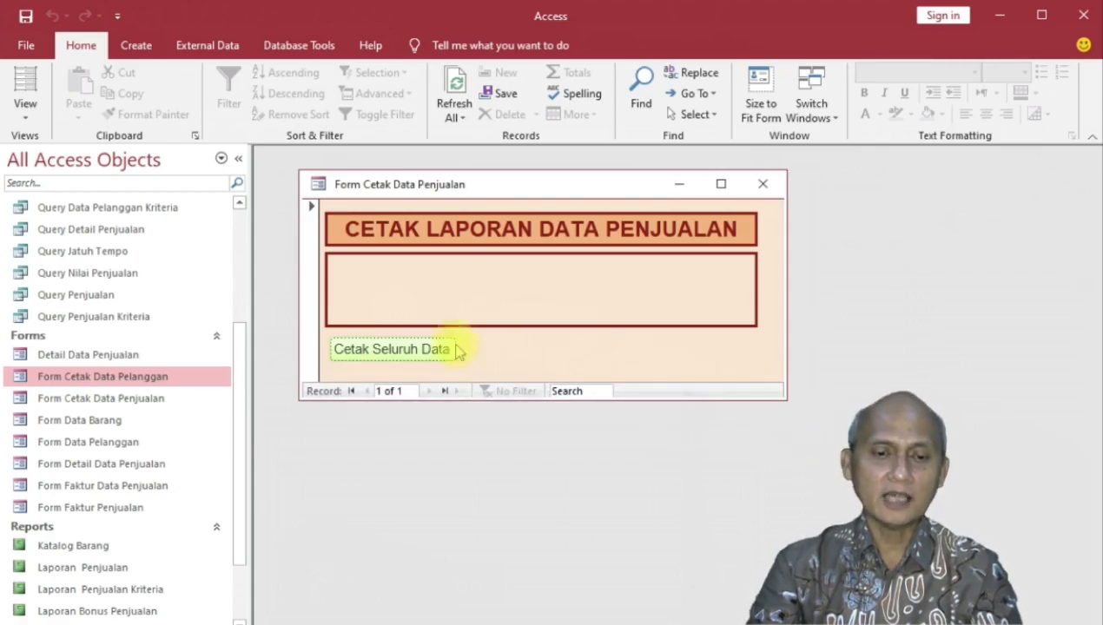
Step: Test the Cetak Seluruh Data button, examine the Laporan Penjualan preview in two-page, one-page and magnified views, and close it
{"action": "left_click", "coordinate": [398, 351]}
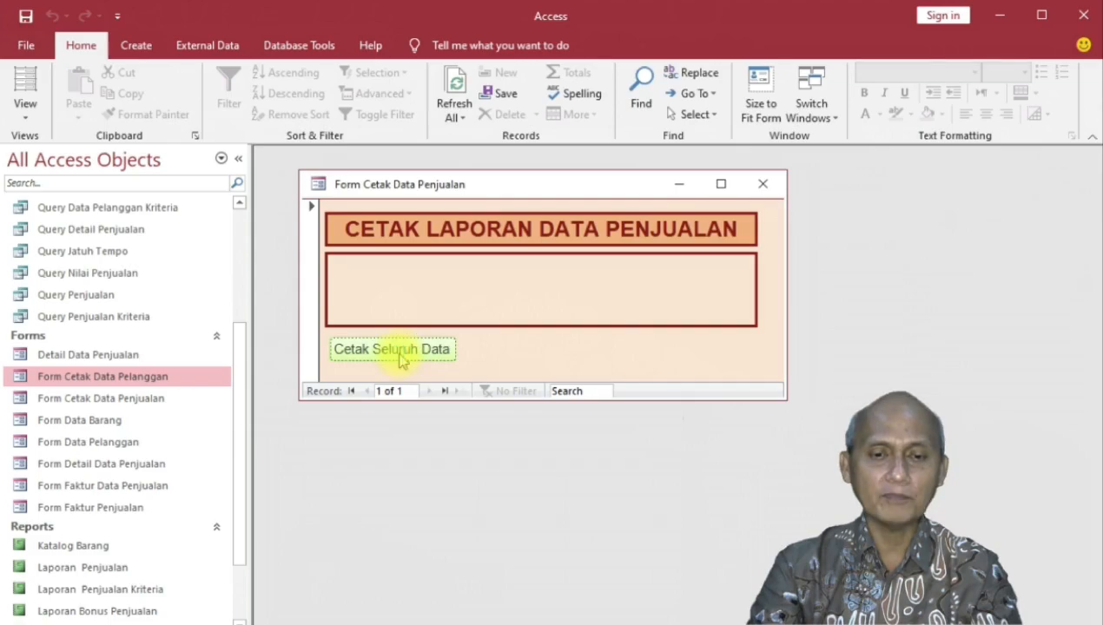
{"action": "left_click_drag", "start_coordinate": [482, 170], "coordinate": [736, 207]}
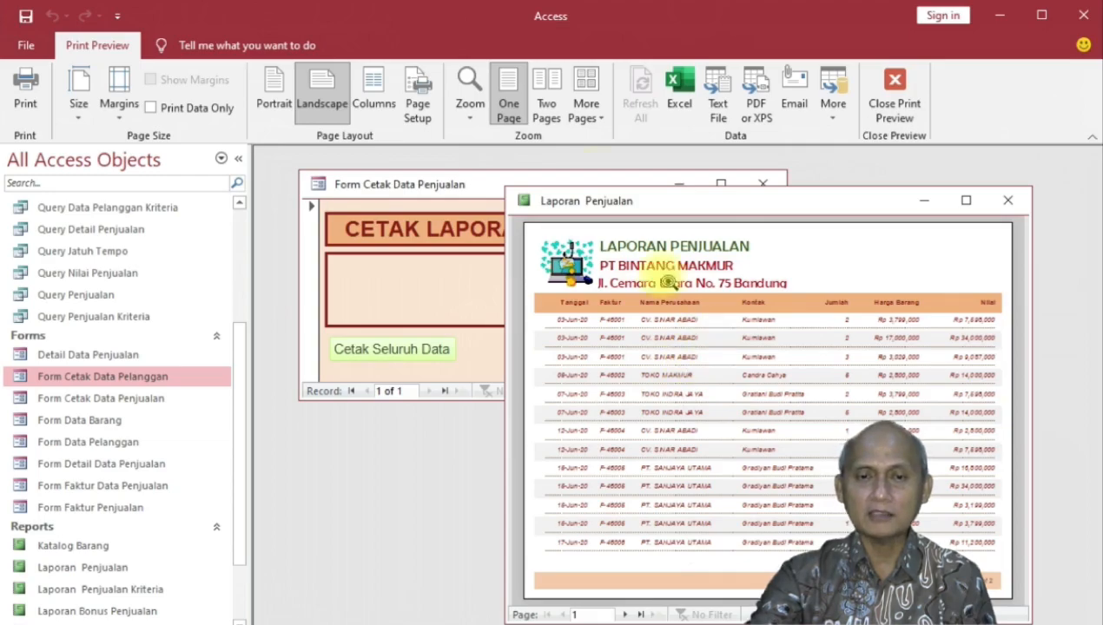
{"action": "left_click", "coordinate": [553, 104]}
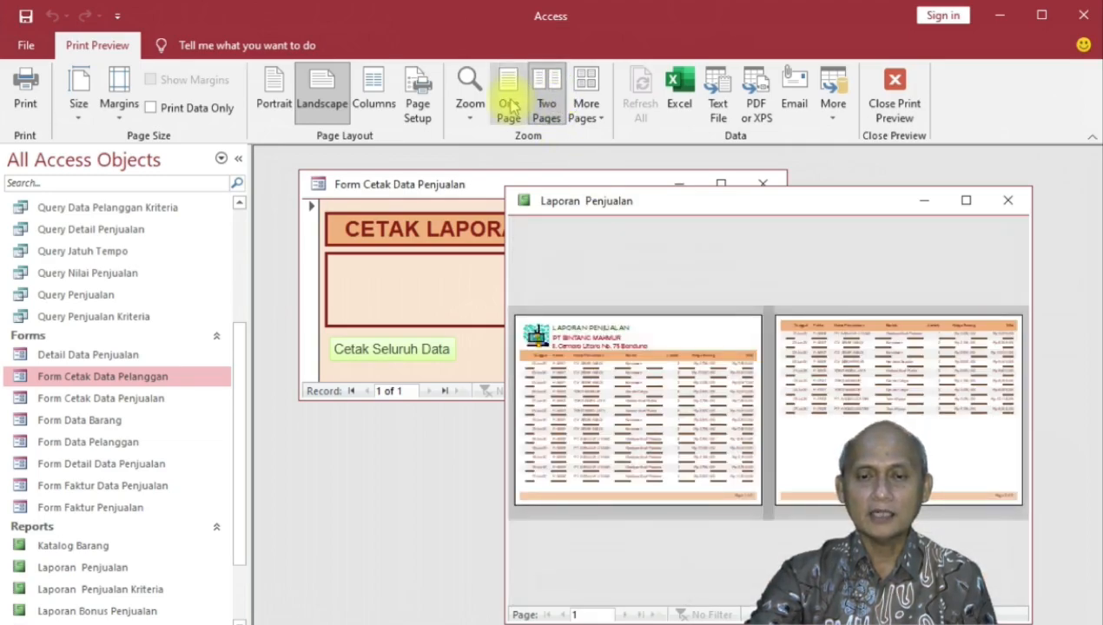
{"action": "left_click", "coordinate": [511, 105]}
{"action": "left_click", "coordinate": [622, 271]}
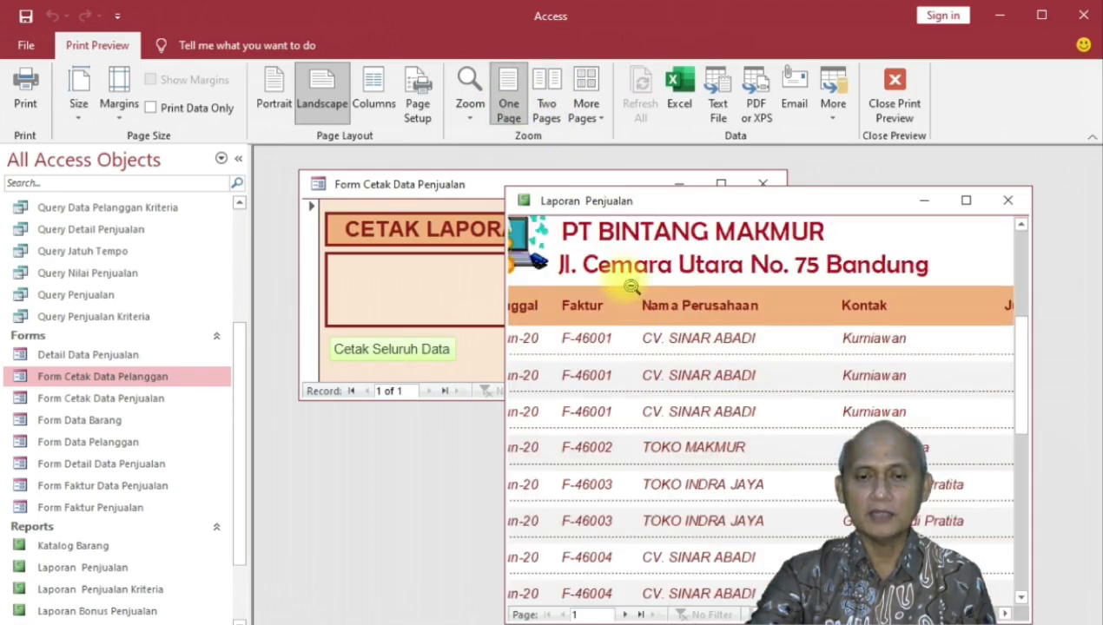
{"action": "left_click", "coordinate": [628, 275]}
{"action": "left_click", "coordinate": [1006, 201]}
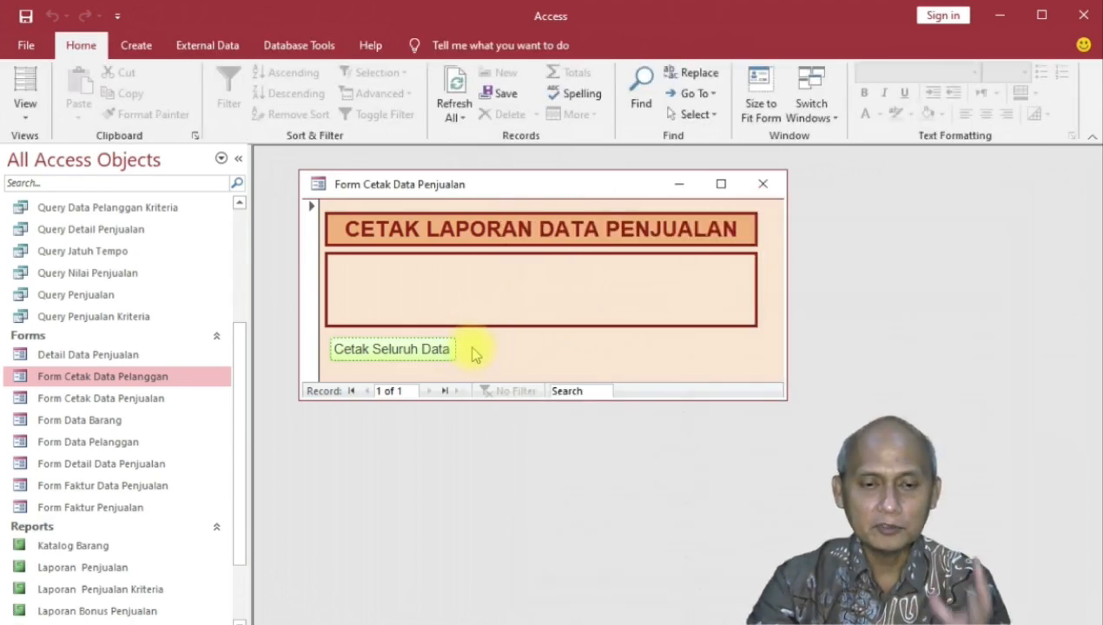
Step: In Design View, add a command button beside Cetak Seluruh Data and assign it the Preview Report action for Laporan Penjualan Kriteria
{"action": "left_click", "coordinate": [25, 111]}
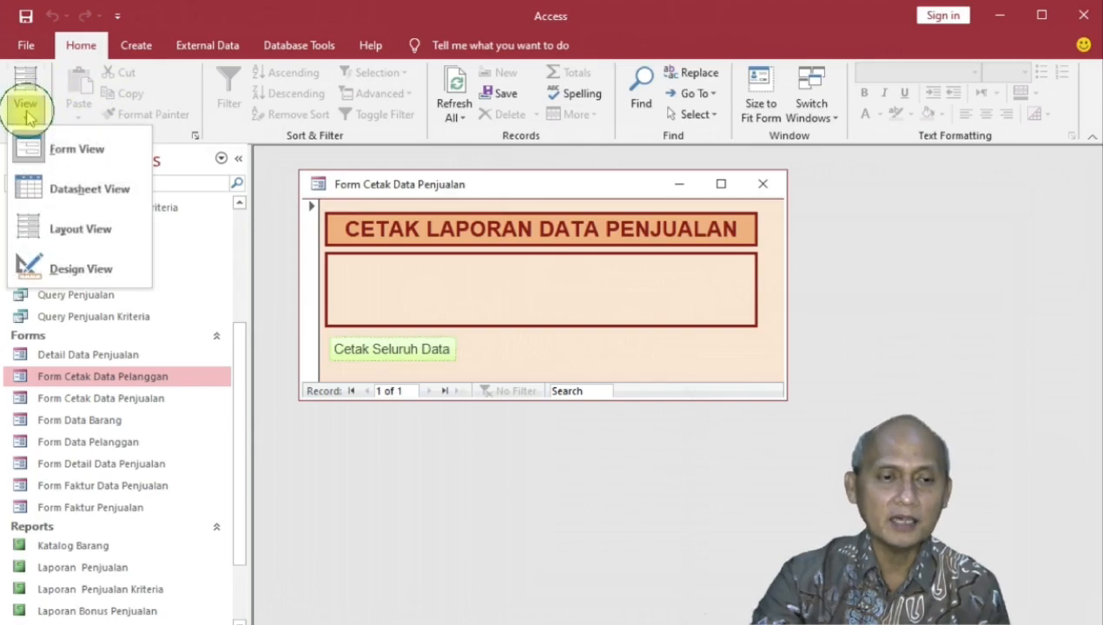
{"action": "left_click", "coordinate": [69, 267]}
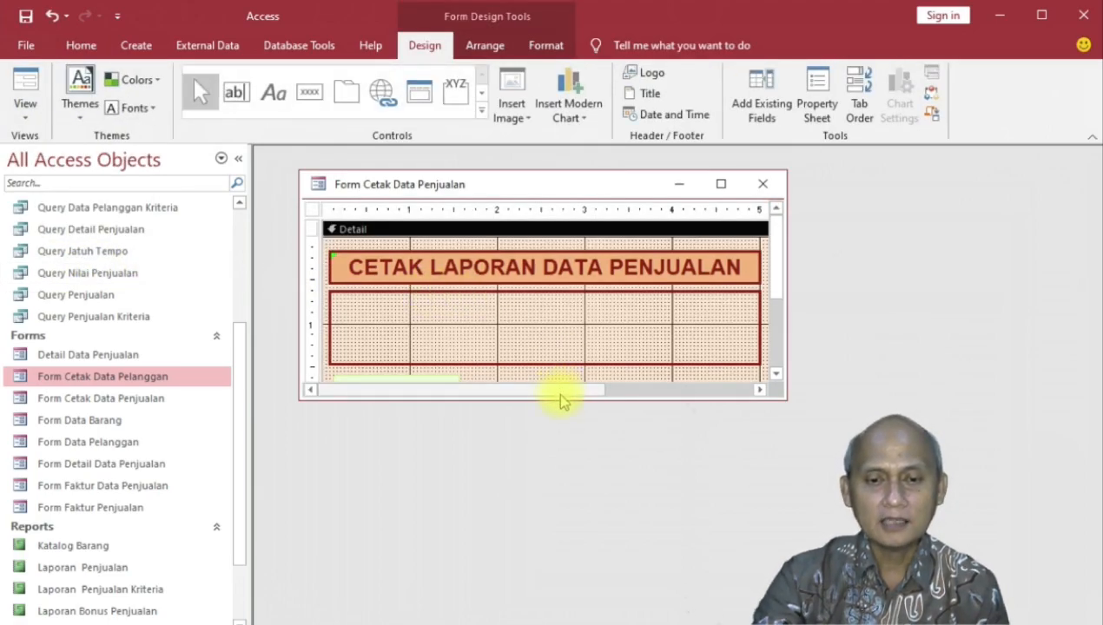
{"action": "left_click_drag", "start_coordinate": [561, 401], "coordinate": [564, 445]}
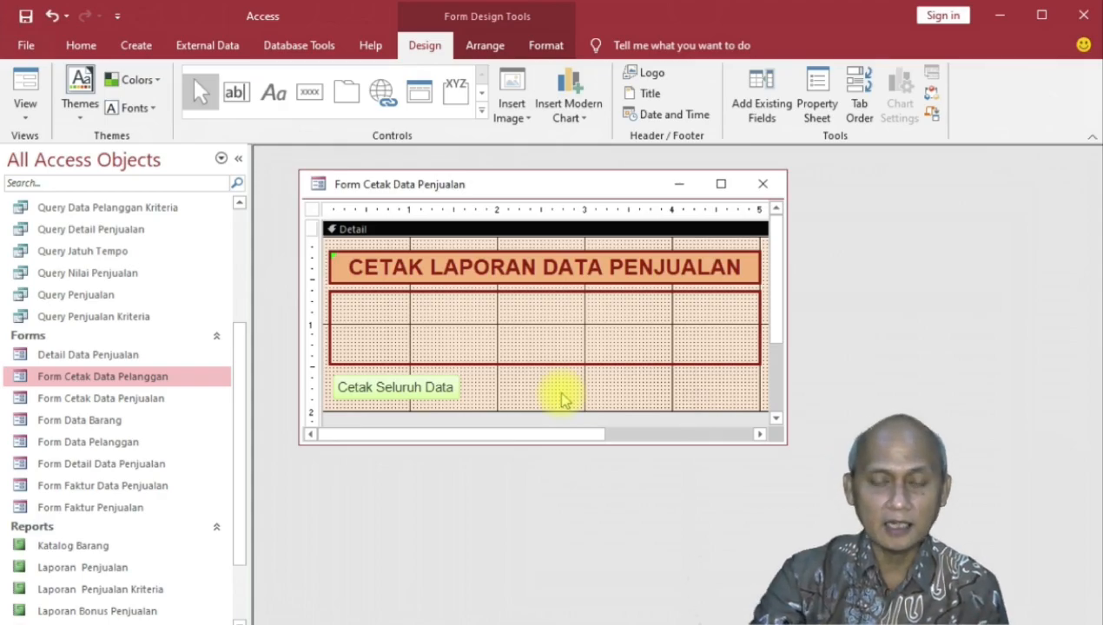
{"action": "left_click", "coordinate": [309, 91]}
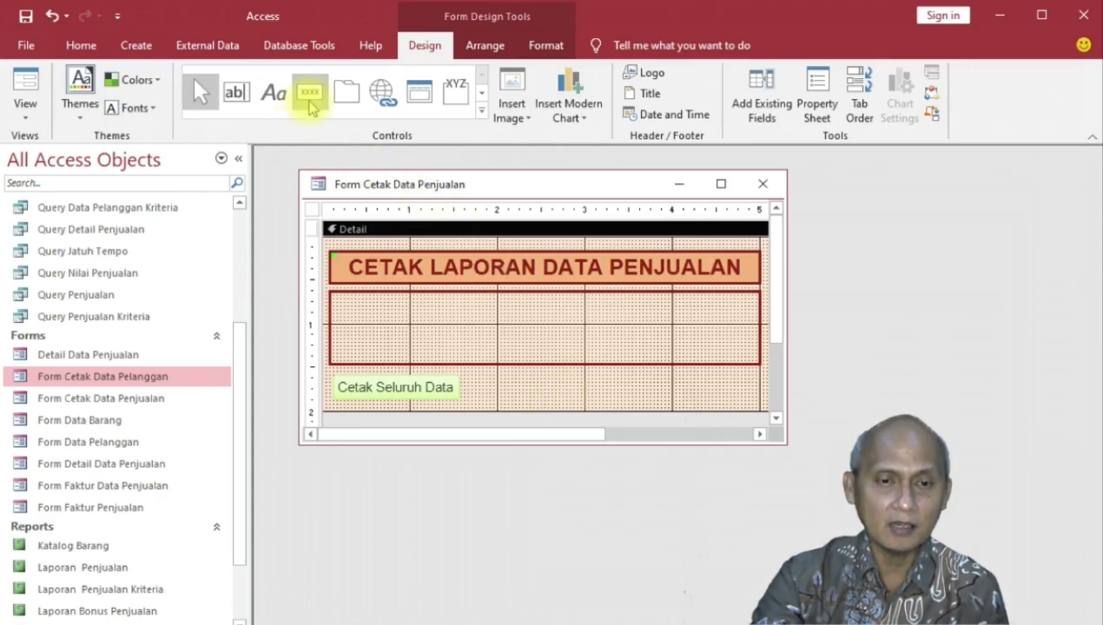
{"action": "left_click", "coordinate": [487, 379]}
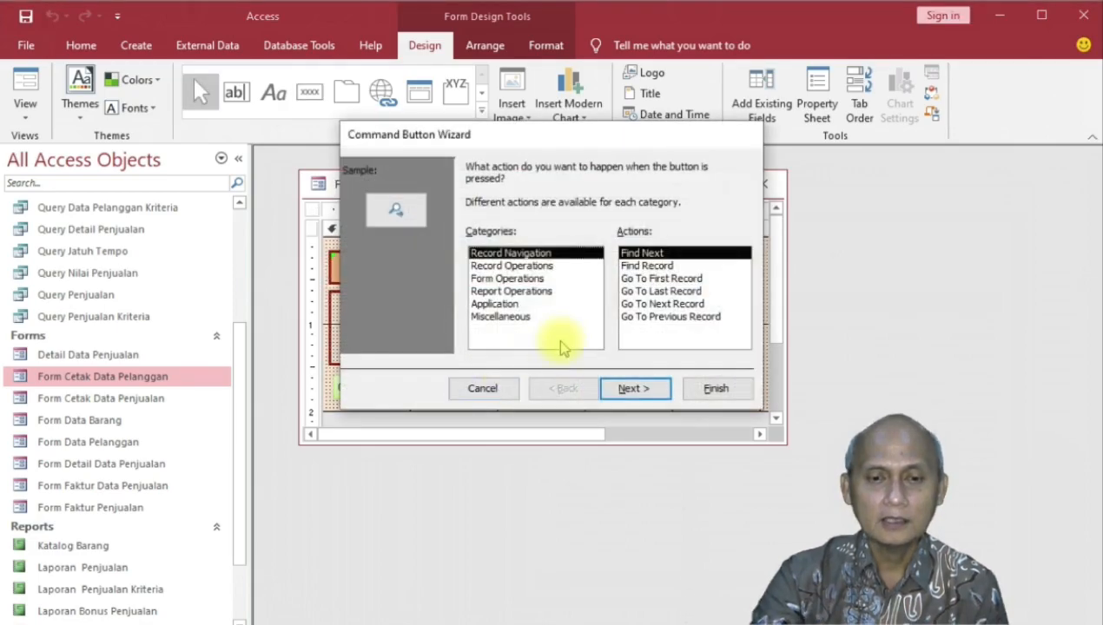
{"action": "left_click", "coordinate": [519, 292]}
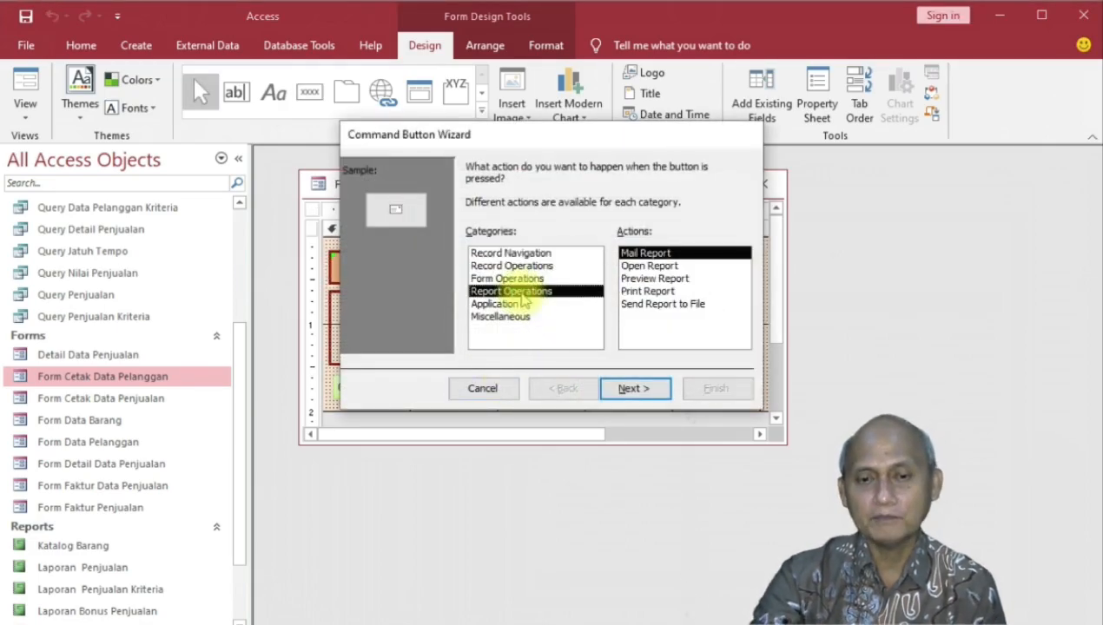
{"action": "left_click", "coordinate": [652, 279]}
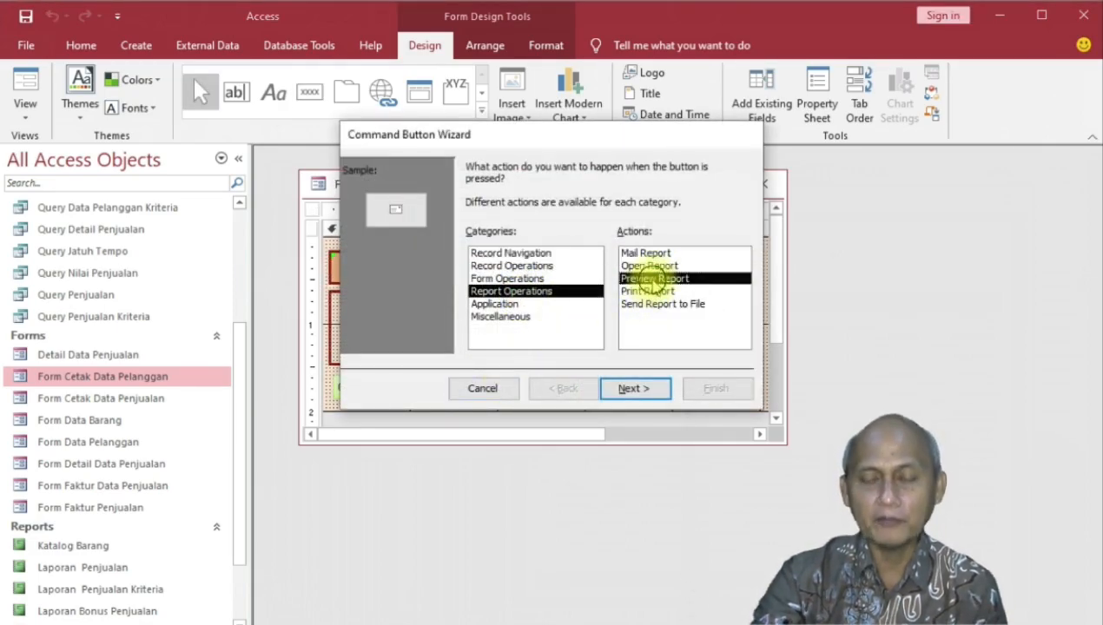
{"action": "left_click", "coordinate": [650, 393]}
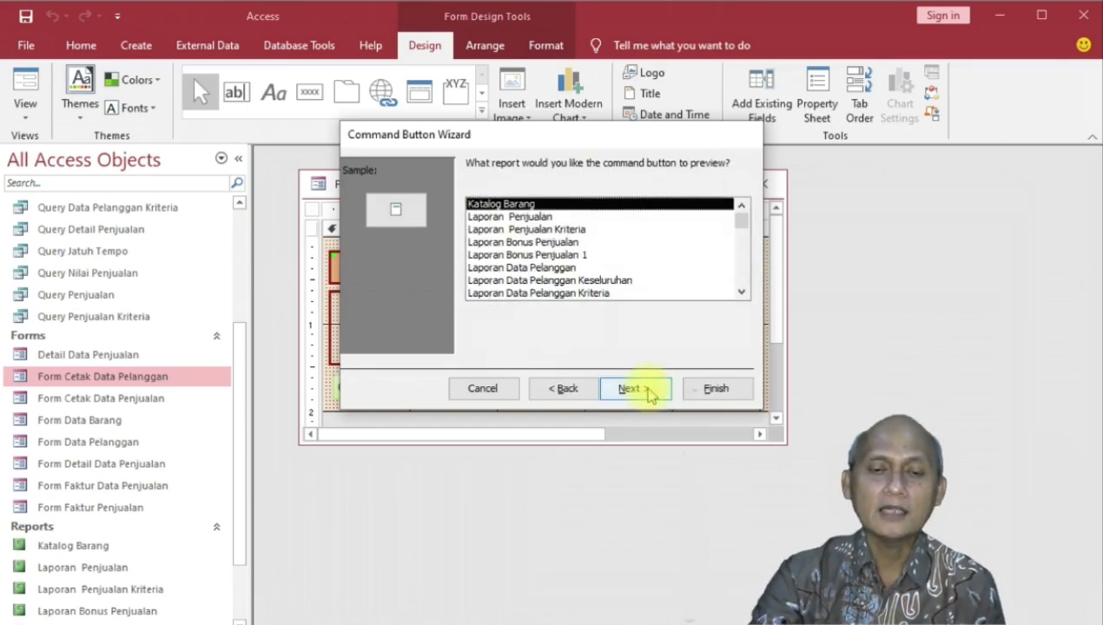
{"action": "left_click", "coordinate": [570, 230]}
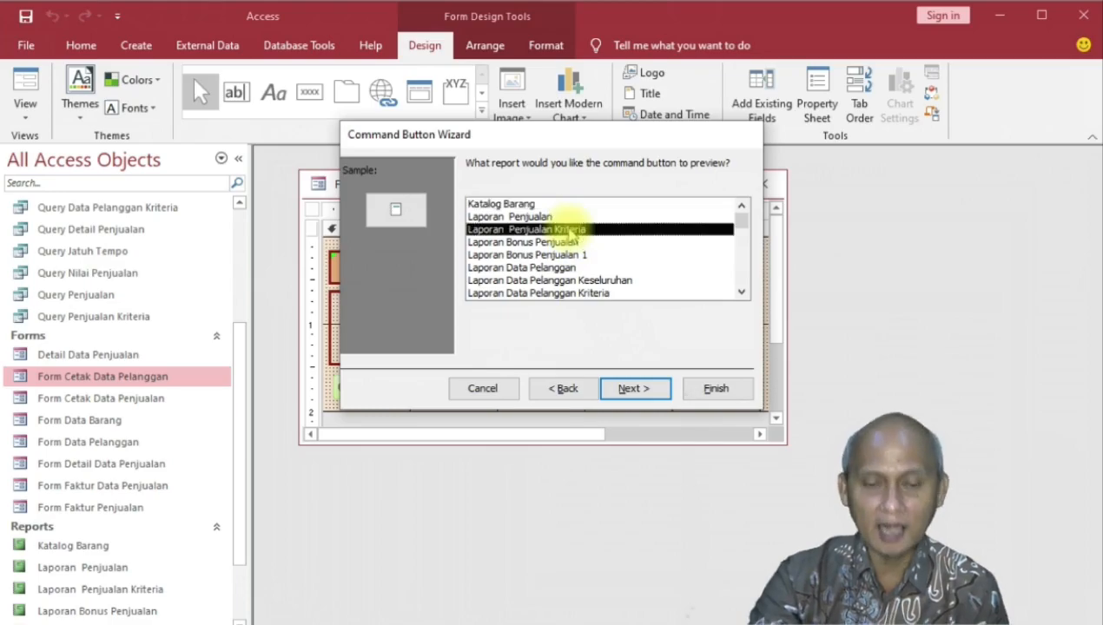
{"action": "left_click", "coordinate": [639, 388]}
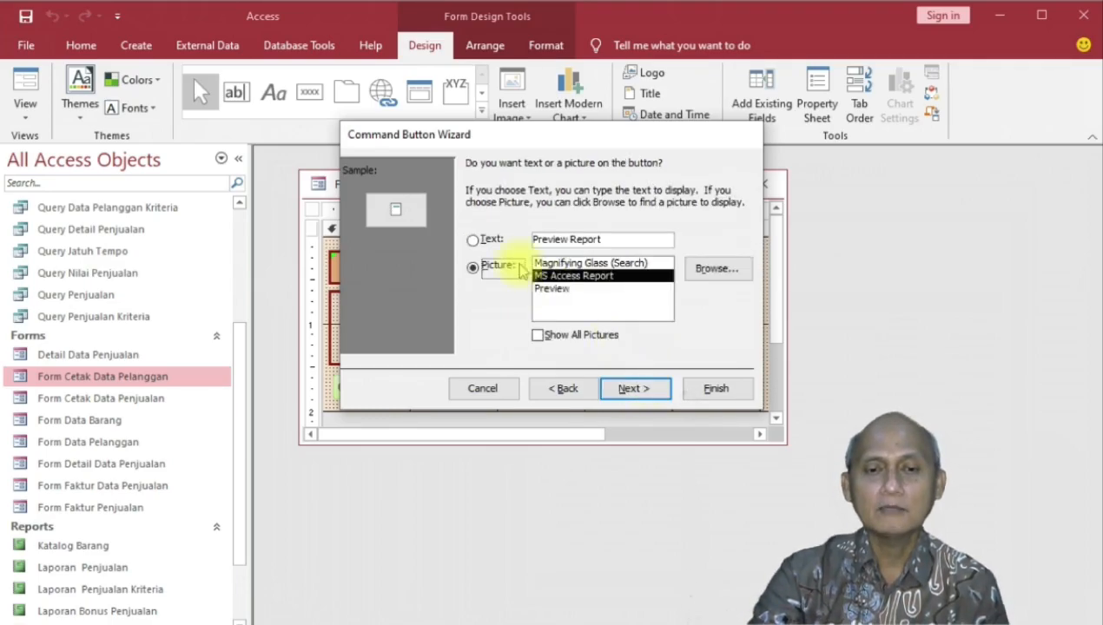
Step: Give the new button the text caption Cetak Tanggal Tertentu, finish the wizard and align it level with the Cetak Seluruh Data button
{"action": "left_click", "coordinate": [492, 240]}
{"action": "left_click_drag", "start_coordinate": [615, 235], "coordinate": [508, 240]}
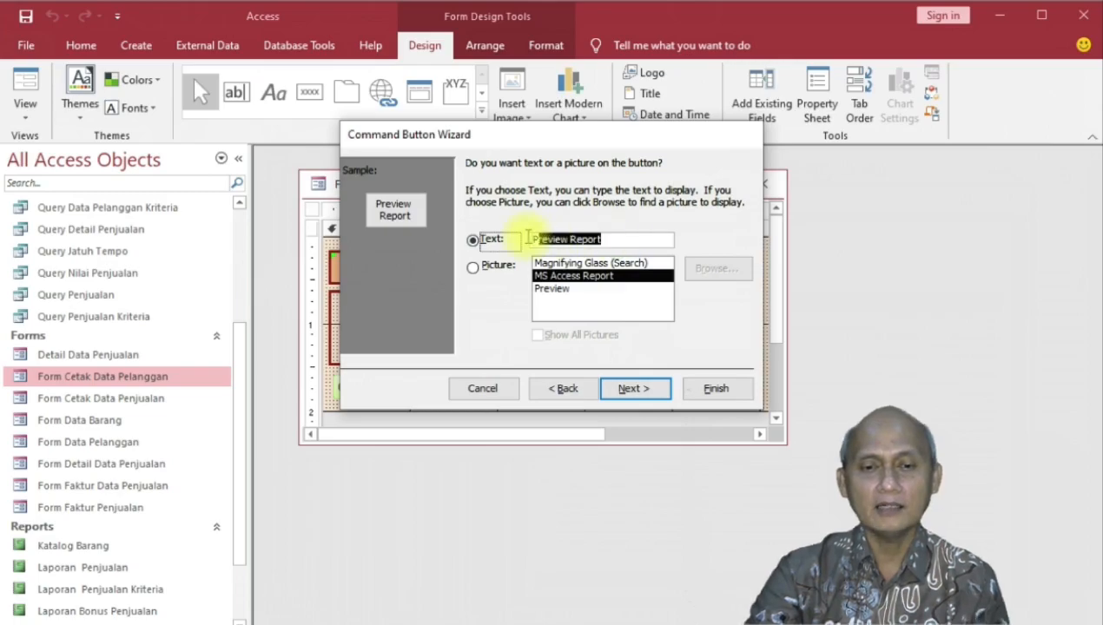
{"action": "type", "text": "Cetak"}
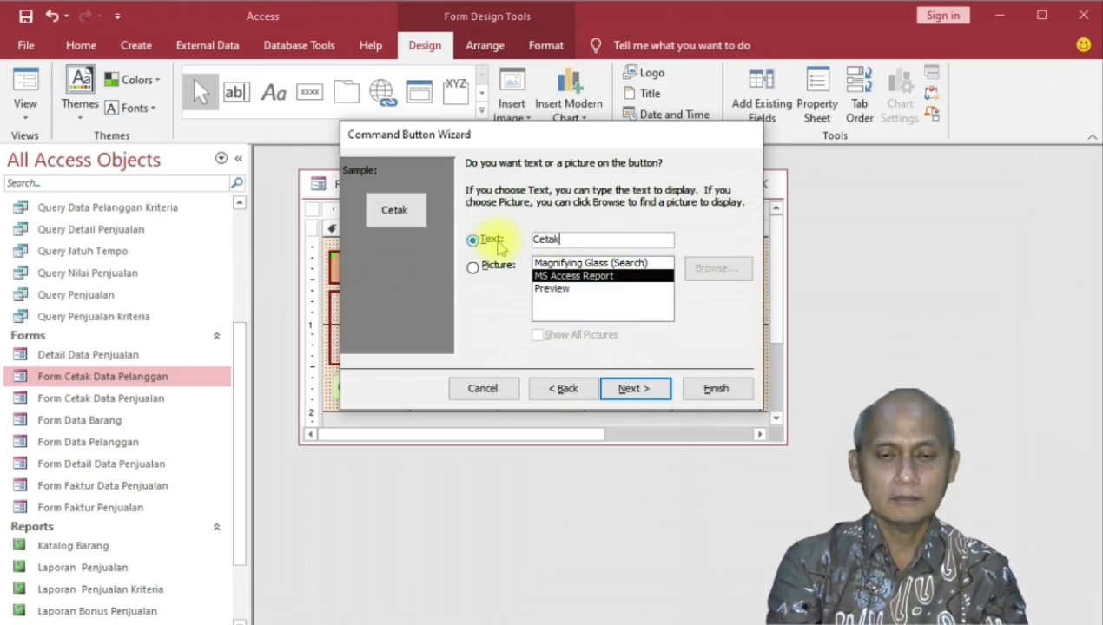
{"action": "type", "text": " Tan"}
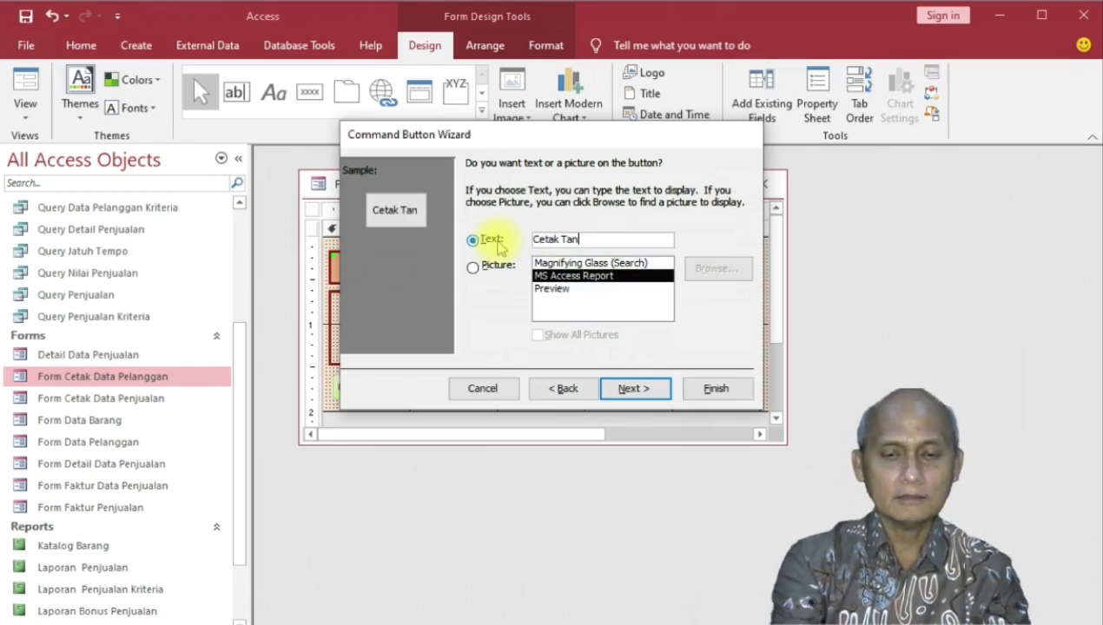
{"action": "type", "text": "ggal Tertentu"}
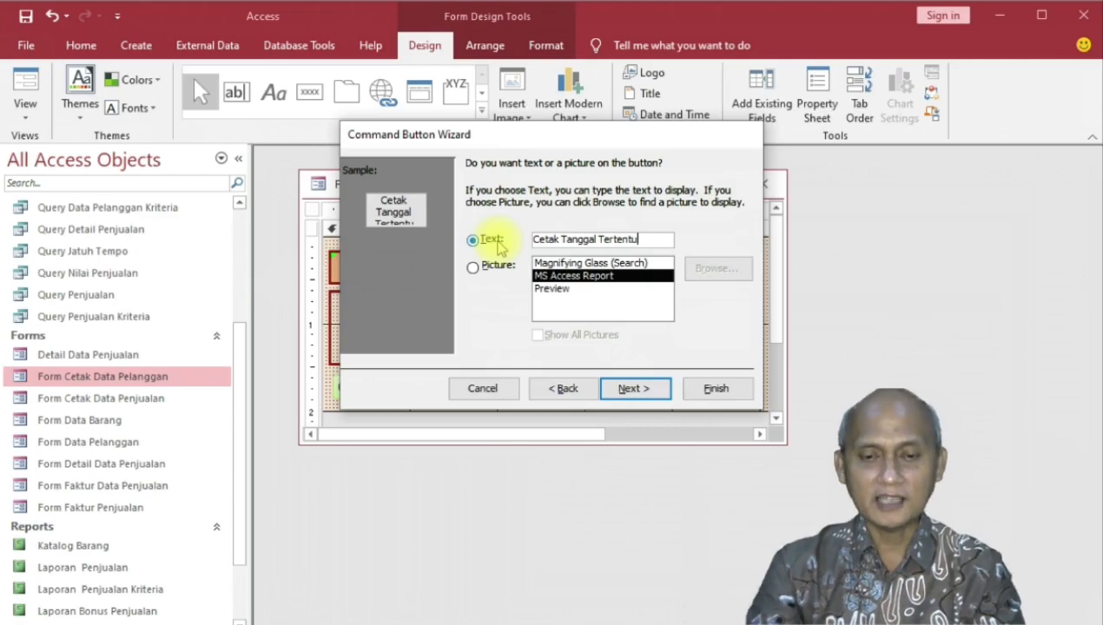
{"action": "left_click", "coordinate": [635, 388]}
{"action": "left_click", "coordinate": [715, 387]}
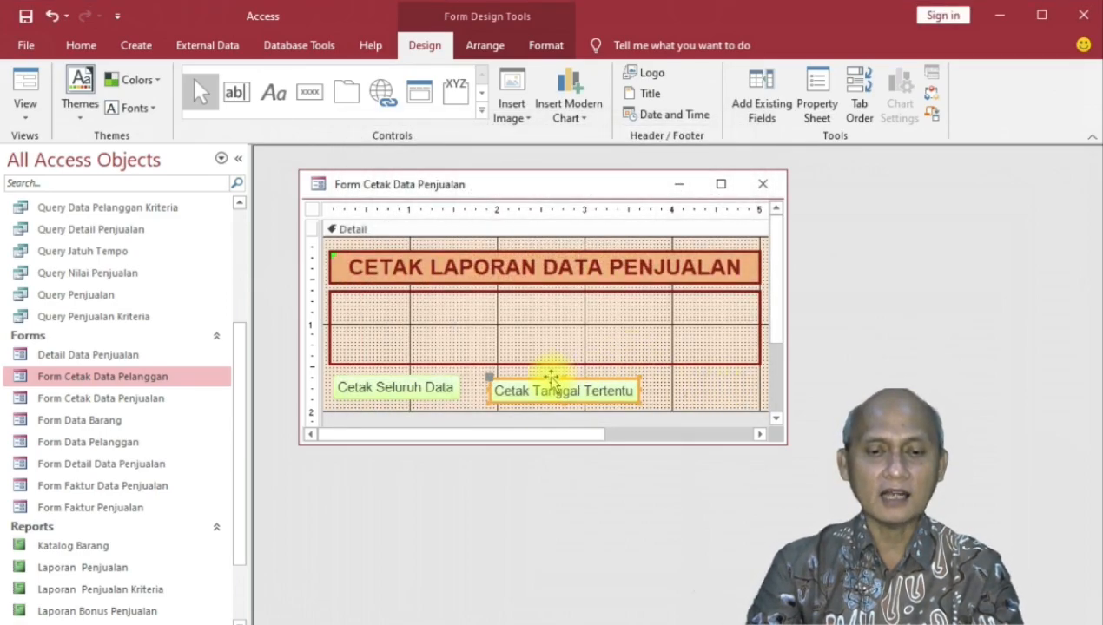
{"action": "left_click_drag", "start_coordinate": [552, 380], "coordinate": [548, 376]}
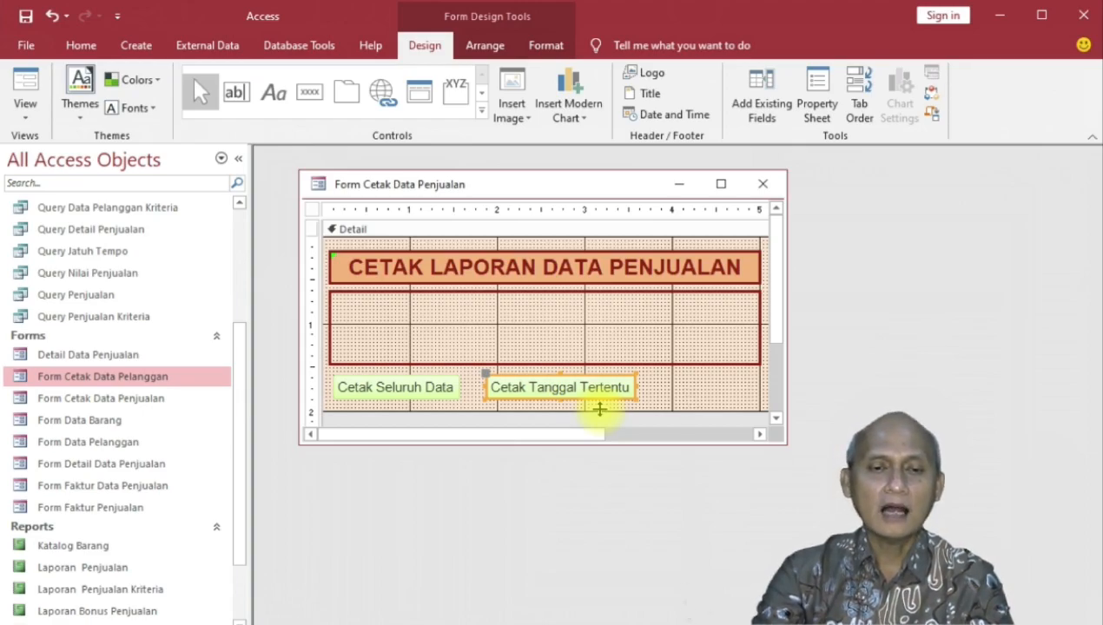
Step: Test the Cetak Seluruh Data and Cetak Tanggal Tertentu buttons in Form View and close the report preview
{"action": "left_click", "coordinate": [24, 122]}
{"action": "left_click", "coordinate": [86, 148]}
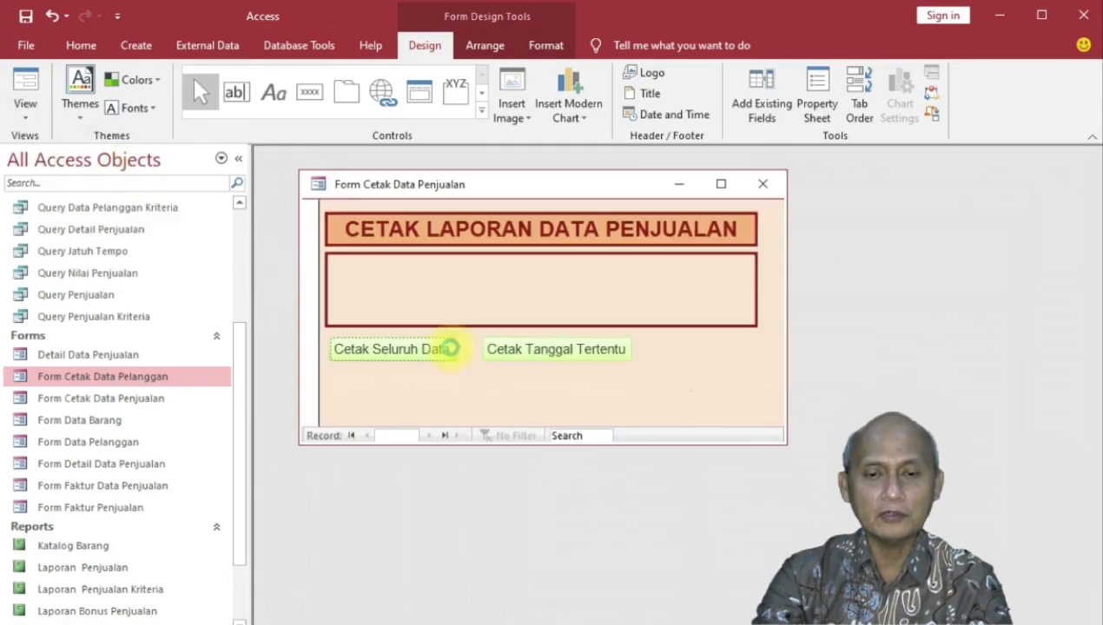
{"action": "left_click", "coordinate": [558, 350]}
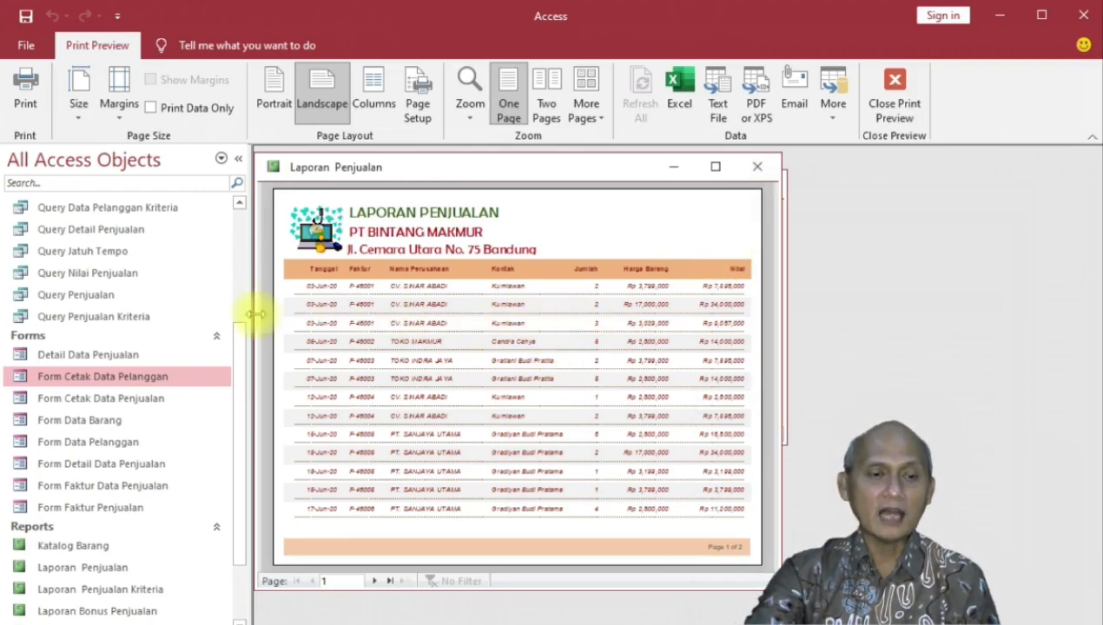
{"action": "left_click", "coordinate": [756, 170]}
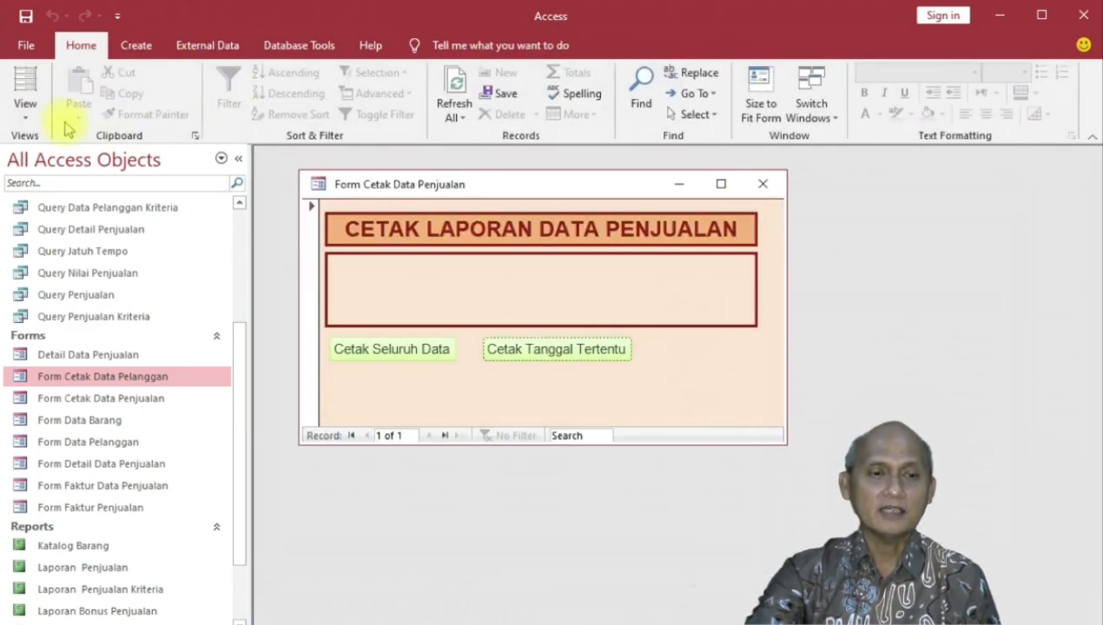
Step: Return Form Cetak Data Penjualan to Design View
{"action": "left_click", "coordinate": [24, 111]}
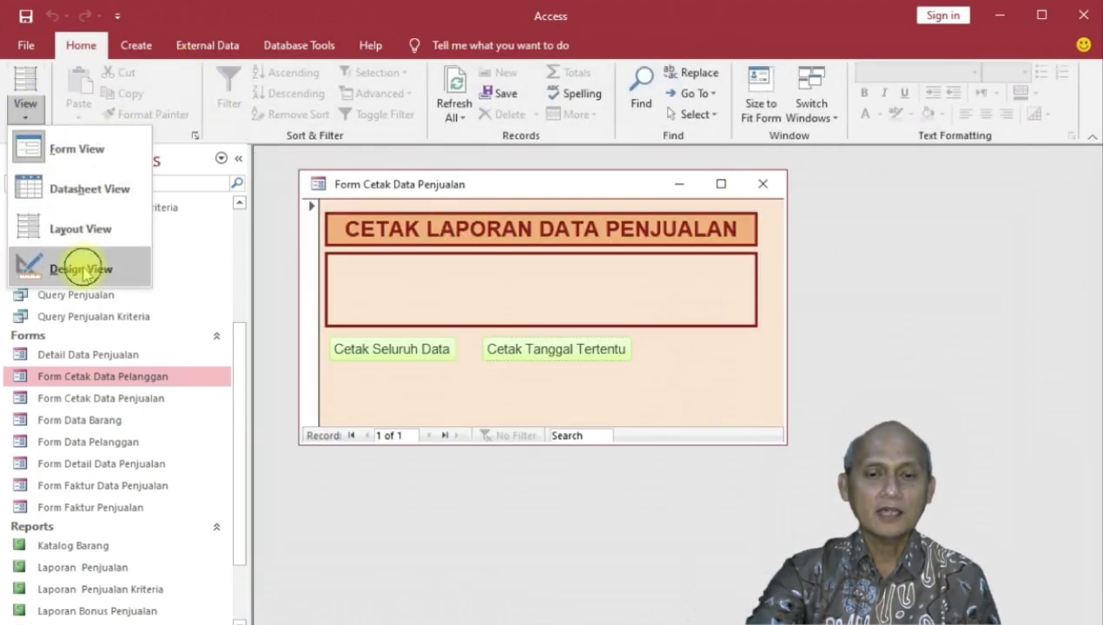
{"action": "left_click", "coordinate": [81, 269]}
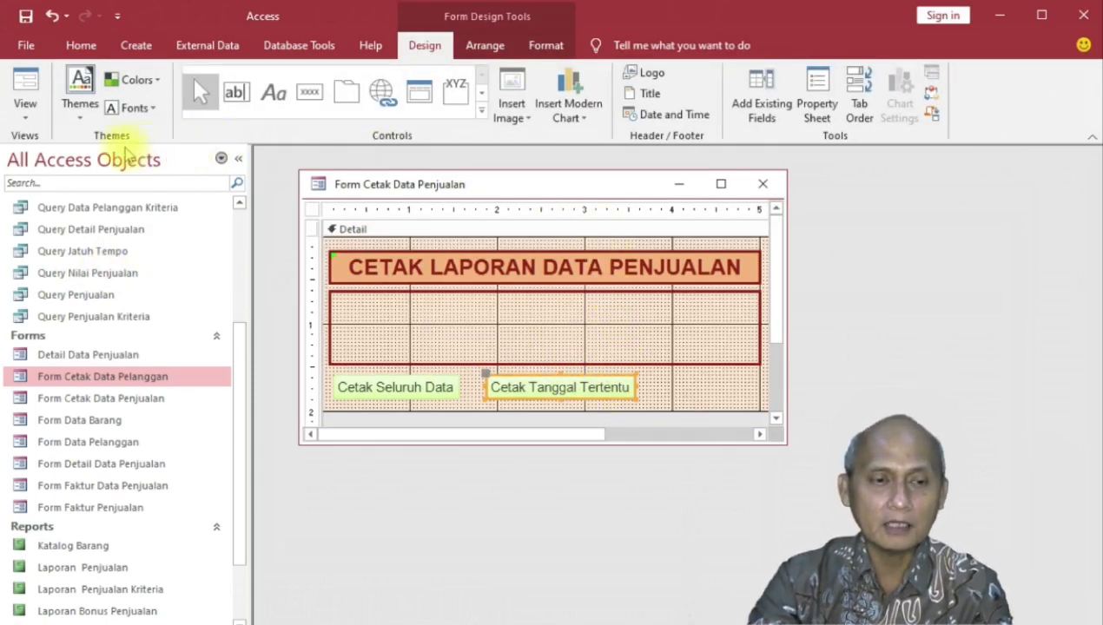
{"action": "left_click", "coordinate": [25, 111]}
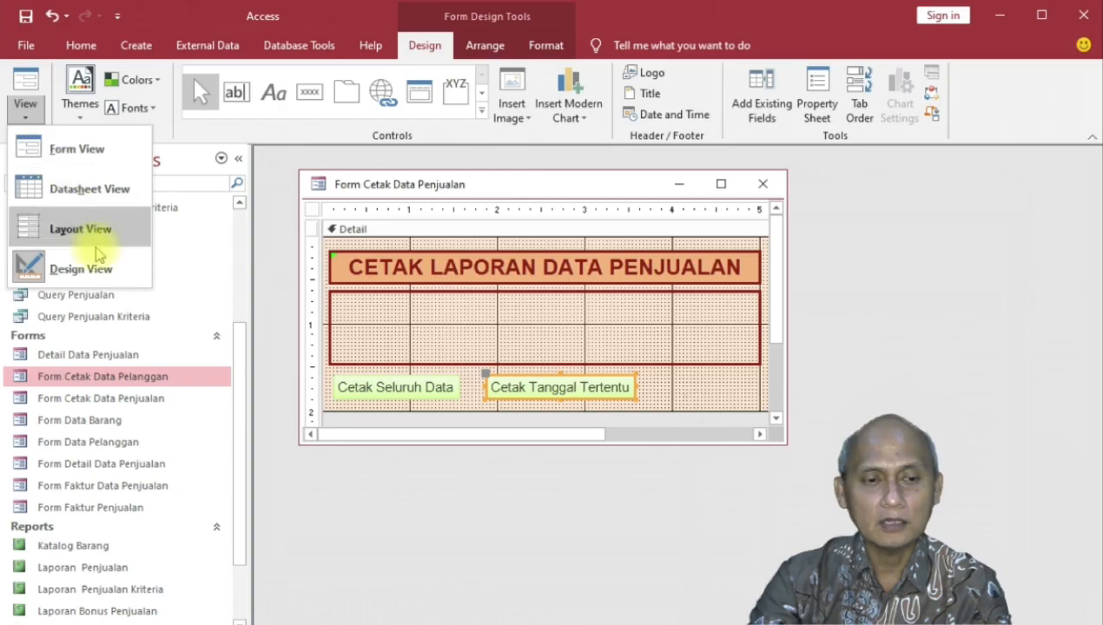
{"action": "left_click", "coordinate": [87, 277]}
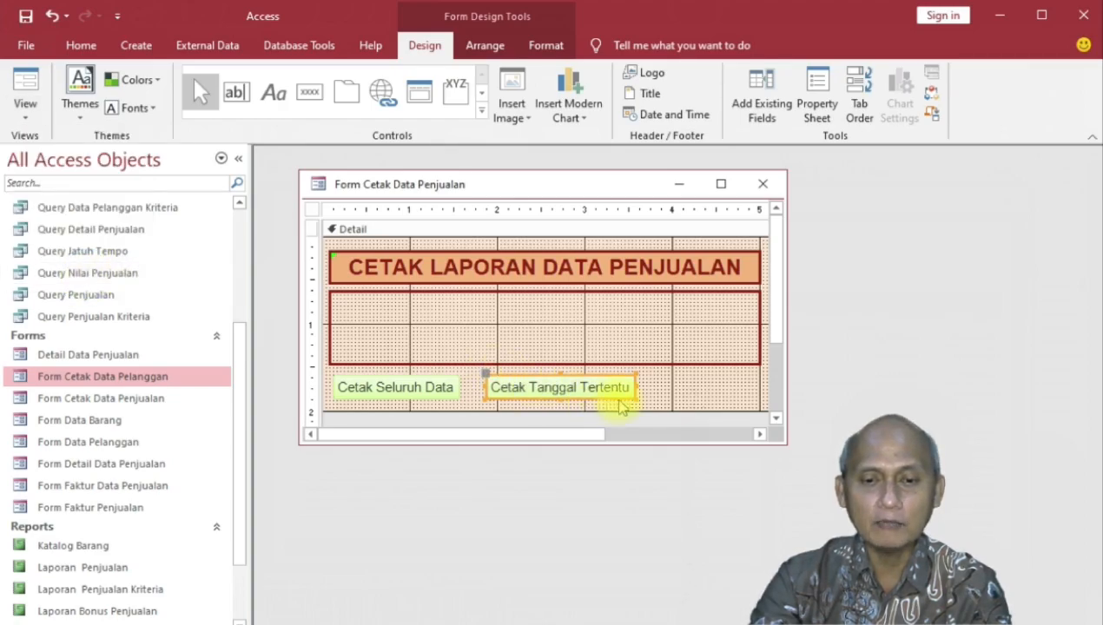
Step: Add a command button beside Cetak Tanggal Tertentu and assign it the Close Form action from Form Operations
{"action": "left_click", "coordinate": [318, 98]}
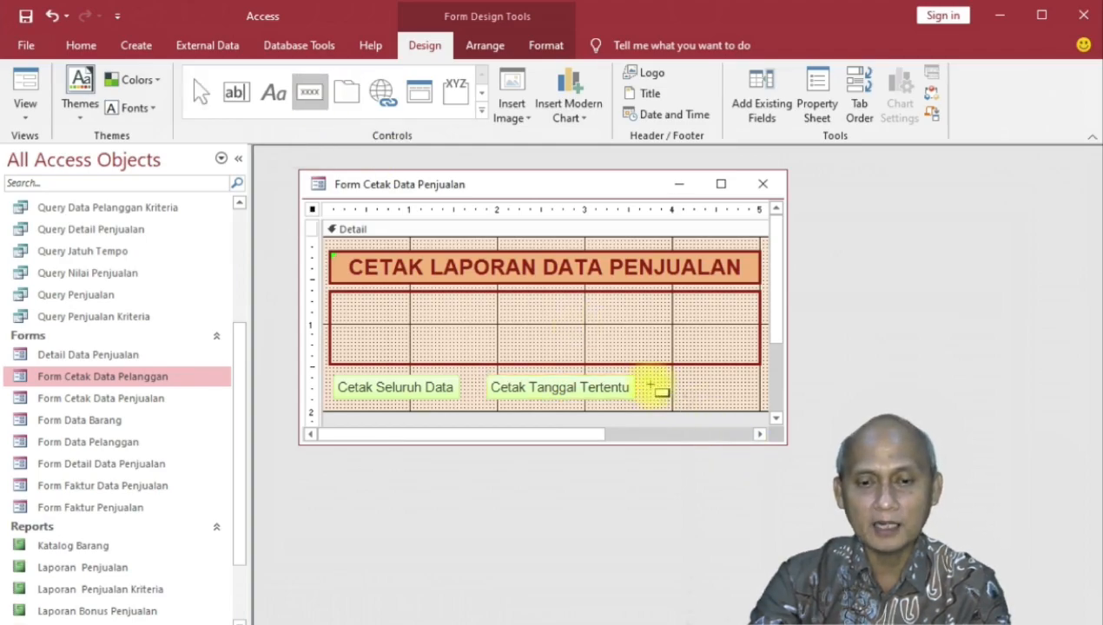
{"action": "left_click_drag", "start_coordinate": [648, 377], "coordinate": [676, 389]}
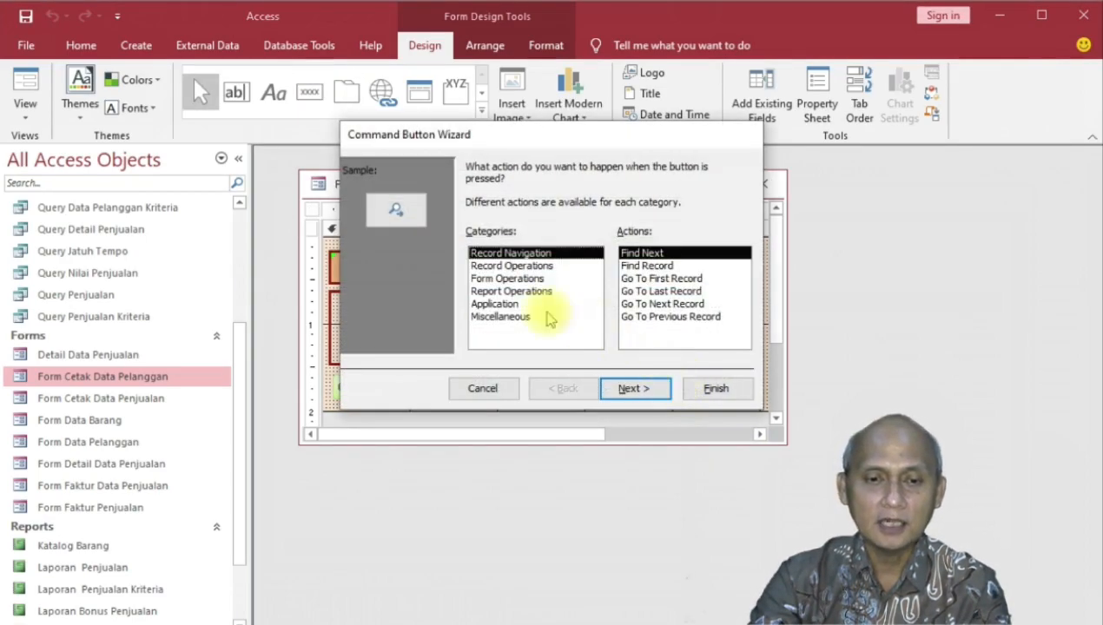
{"action": "left_click", "coordinate": [507, 278]}
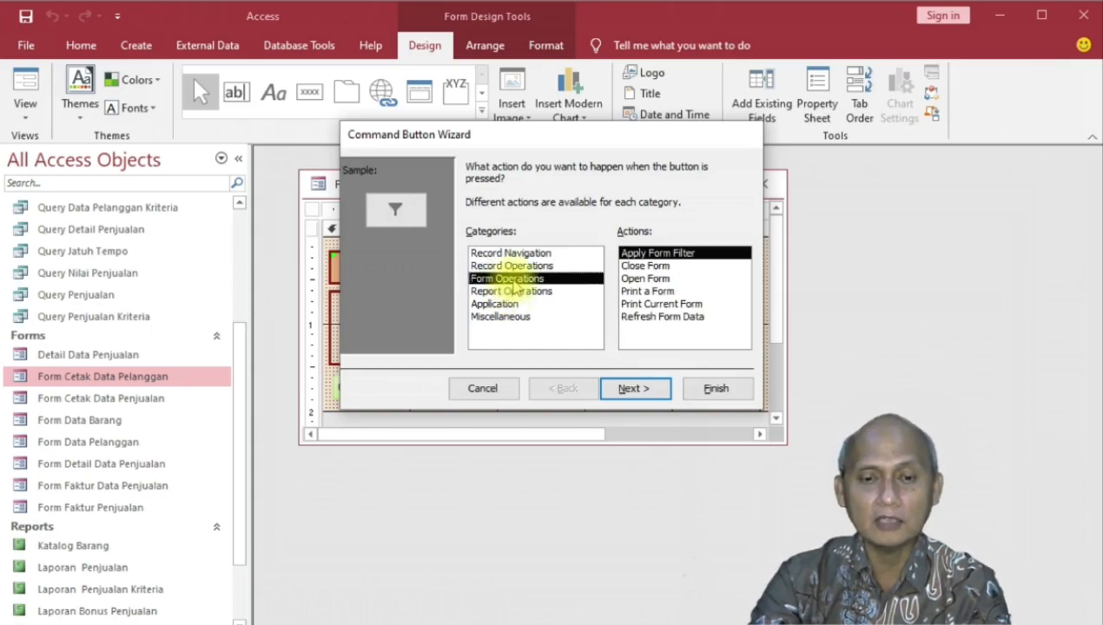
{"action": "left_click", "coordinate": [647, 265]}
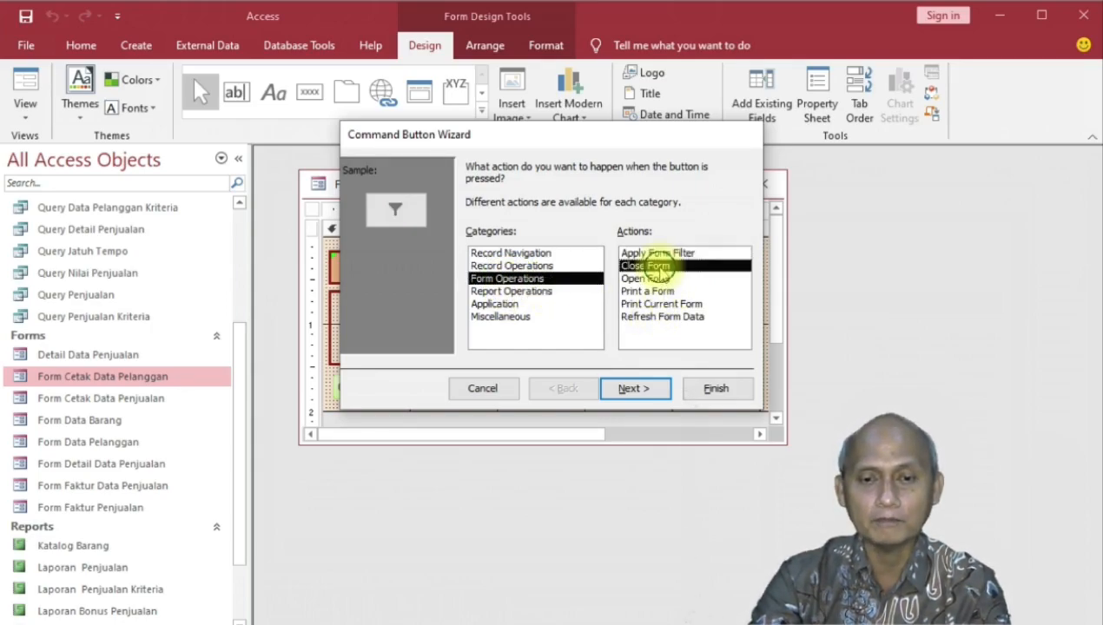
{"action": "left_click", "coordinate": [650, 388]}
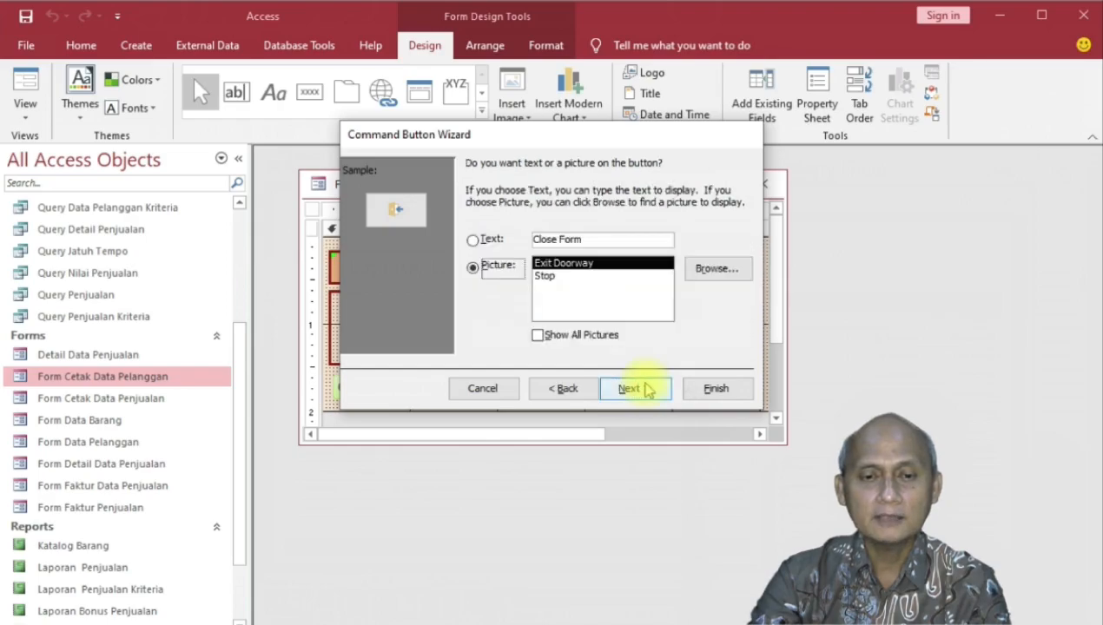
Step: Give the new button the text caption Tutup Form and finish the wizard
{"action": "left_click", "coordinate": [491, 242]}
{"action": "left_click", "coordinate": [580, 240]}
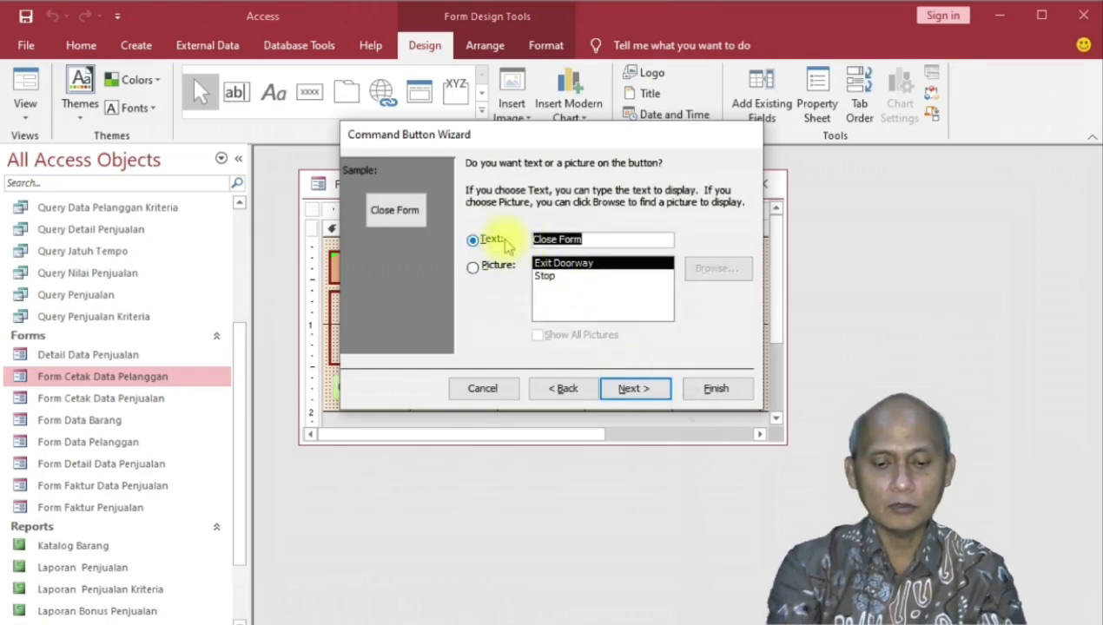
{"action": "type", "text": "Tutup Form"}
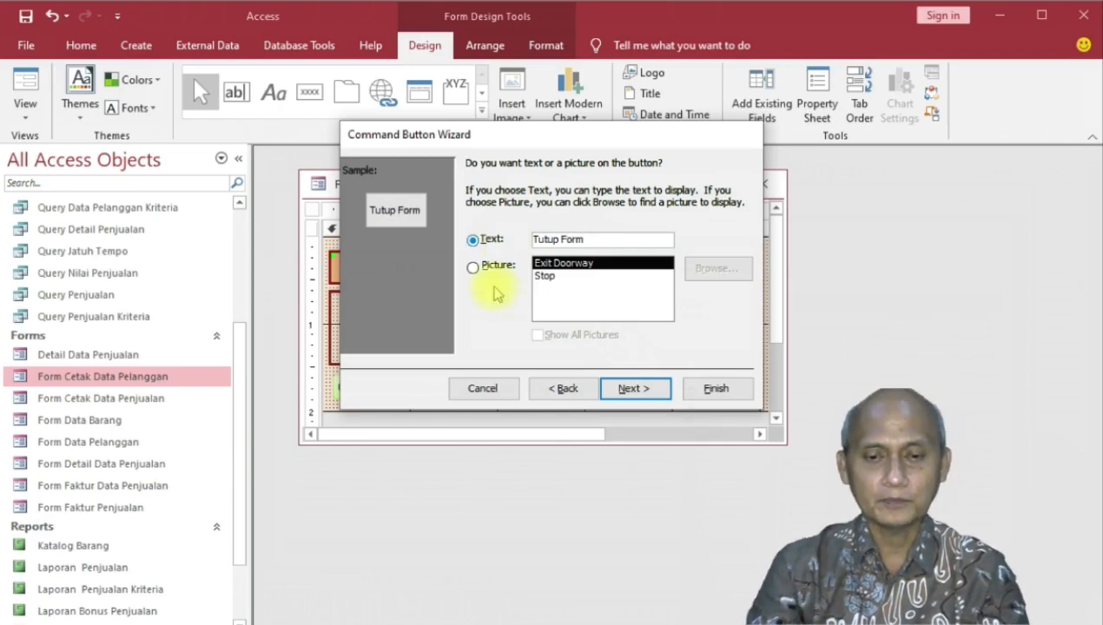
{"action": "left_click", "coordinate": [635, 389]}
{"action": "left_click", "coordinate": [716, 389]}
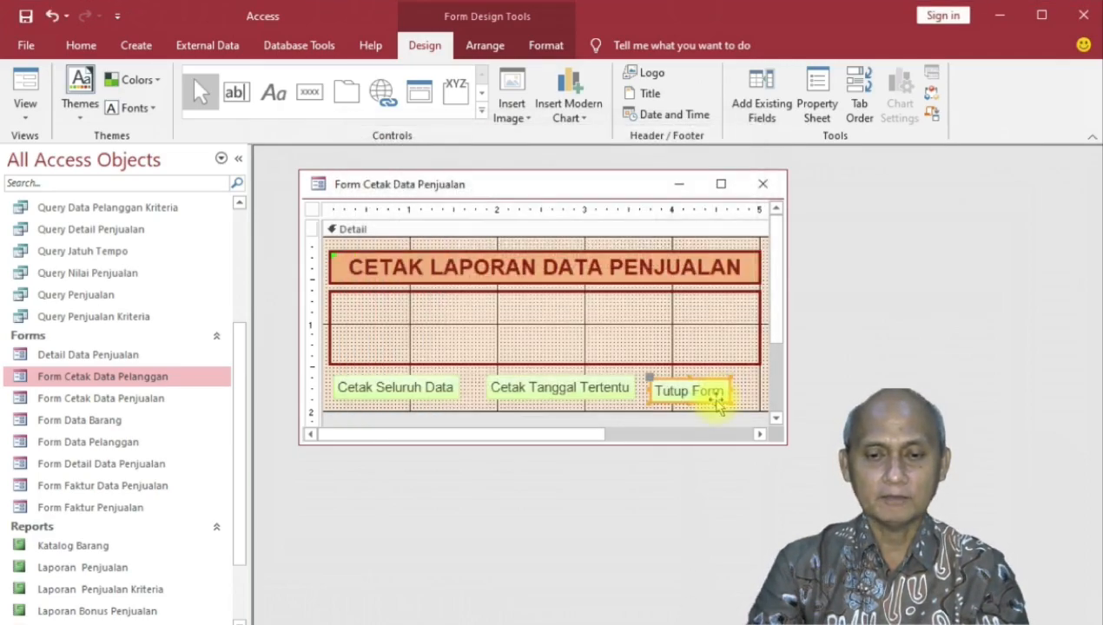
Step: Widen the Tutup Form button to the frame's right edge, level it with the others, and move Cetak Tanggal Tertentu closer to Cetak Seluruh Data
{"action": "left_click_drag", "start_coordinate": [729, 391], "coordinate": [761, 389]}
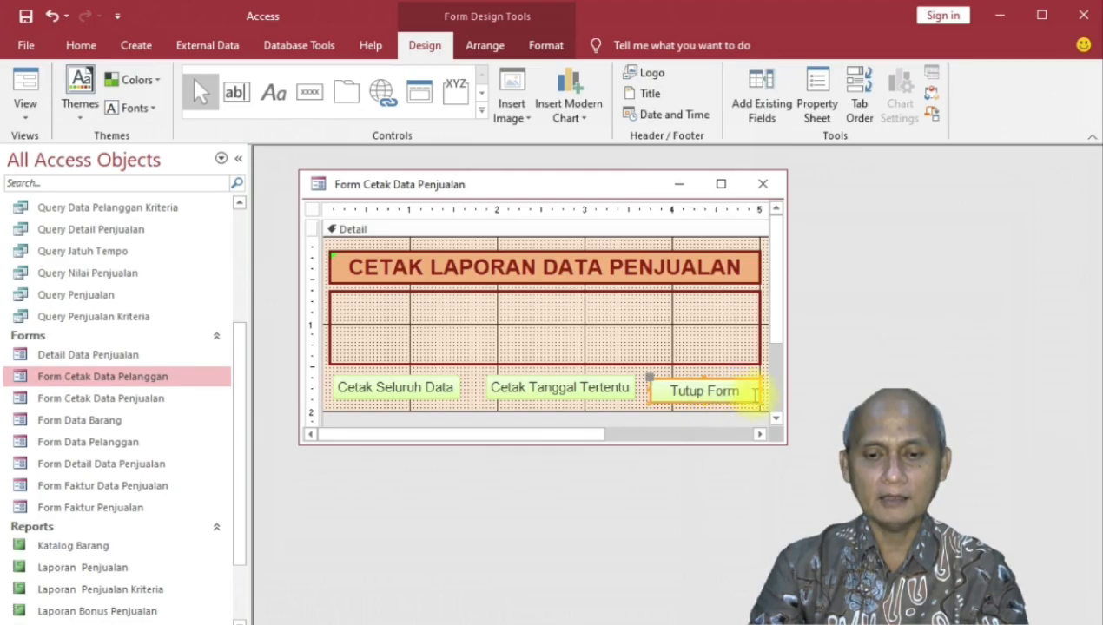
{"action": "left_click", "coordinate": [693, 380]}
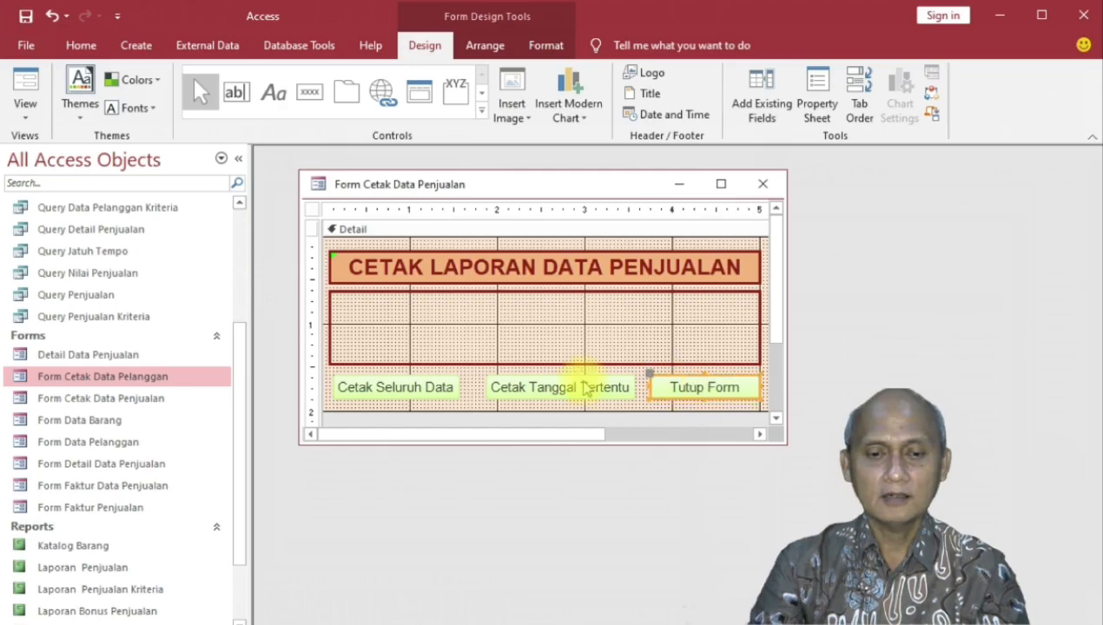
{"action": "left_click", "coordinate": [509, 382]}
{"action": "left_click_drag", "start_coordinate": [512, 382], "coordinate": [502, 387]}
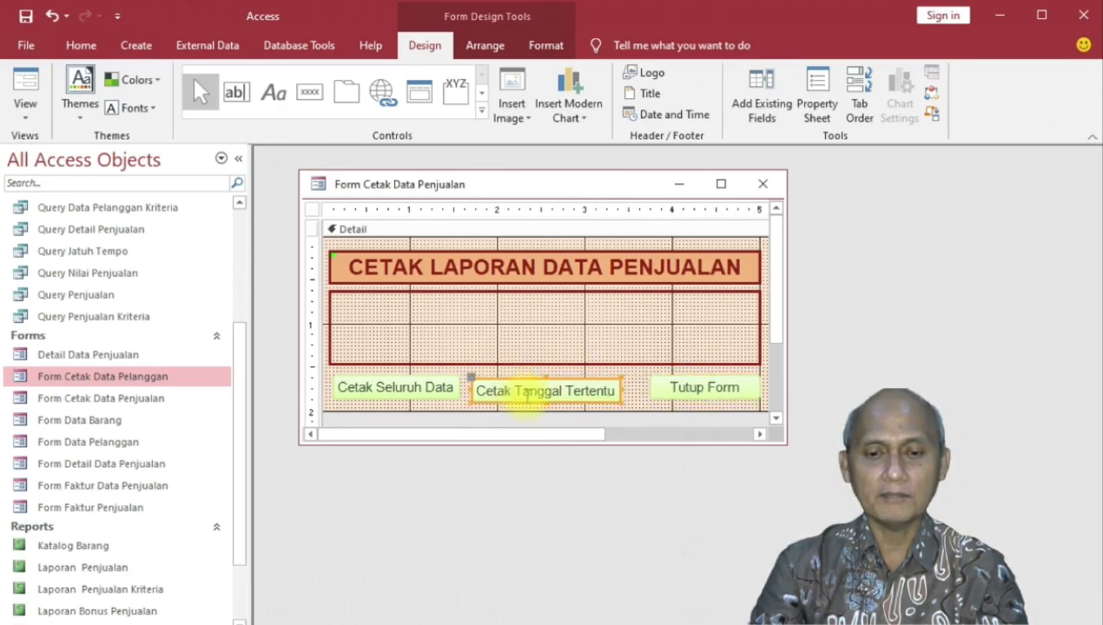
Step: Apply the light orange gradient theme style to all three command buttons, trying bold captions and switching them back to regular weight
{"action": "left_click", "coordinate": [422, 398]}
{"action": "left_click", "coordinate": [523, 391], "text": "shift"}
{"action": "left_click", "coordinate": [699, 393], "text": "shift"}
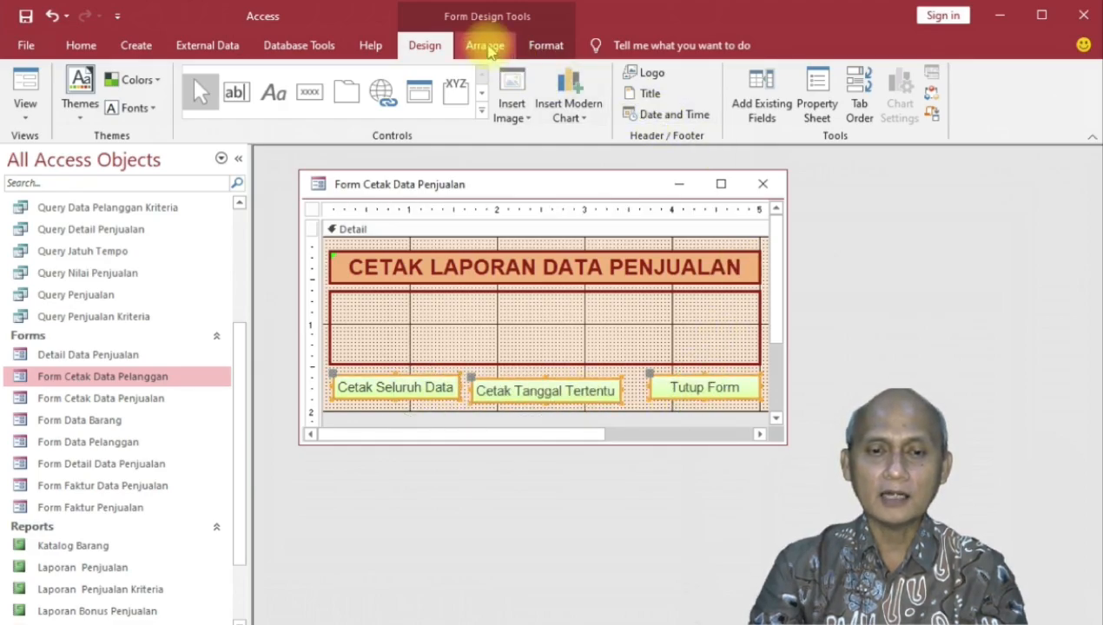
{"action": "left_click", "coordinate": [545, 44]}
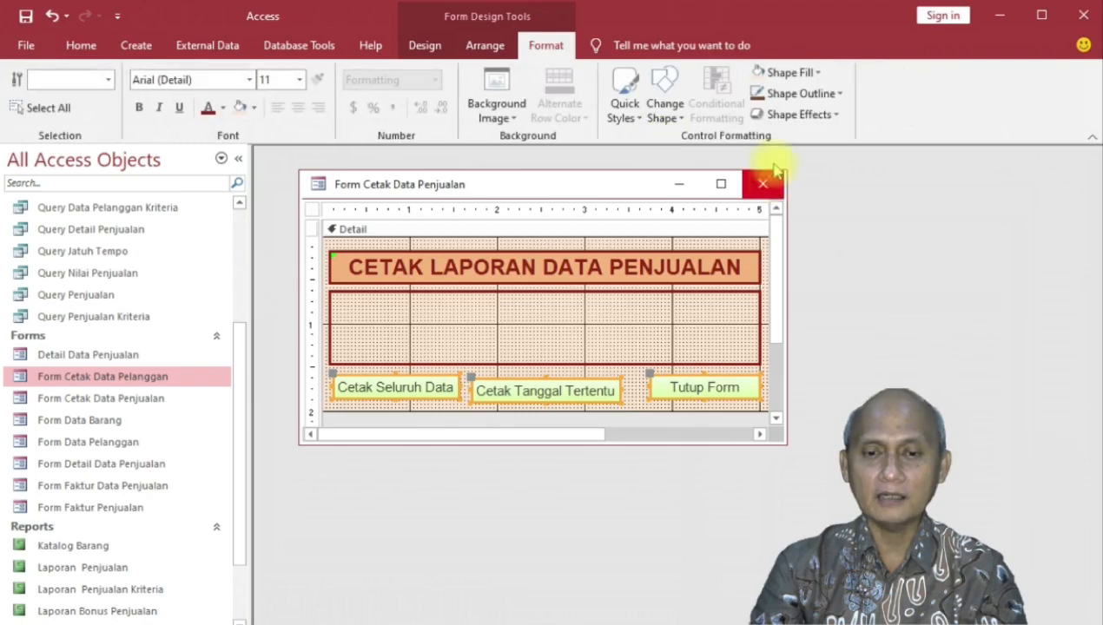
{"action": "left_click", "coordinate": [637, 121]}
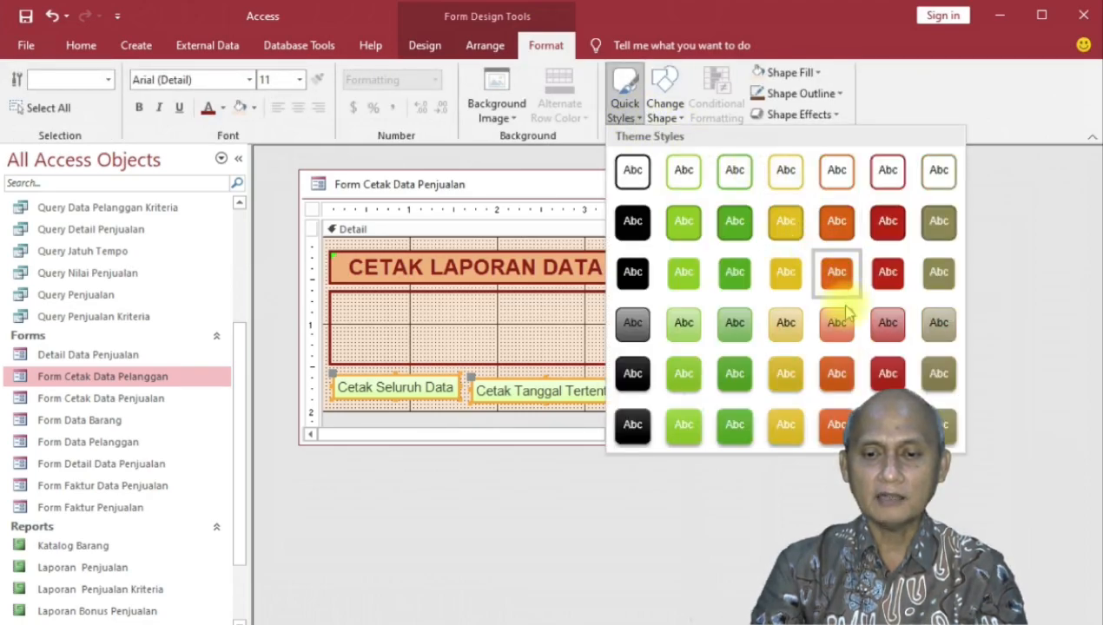
{"action": "left_click", "coordinate": [841, 324]}
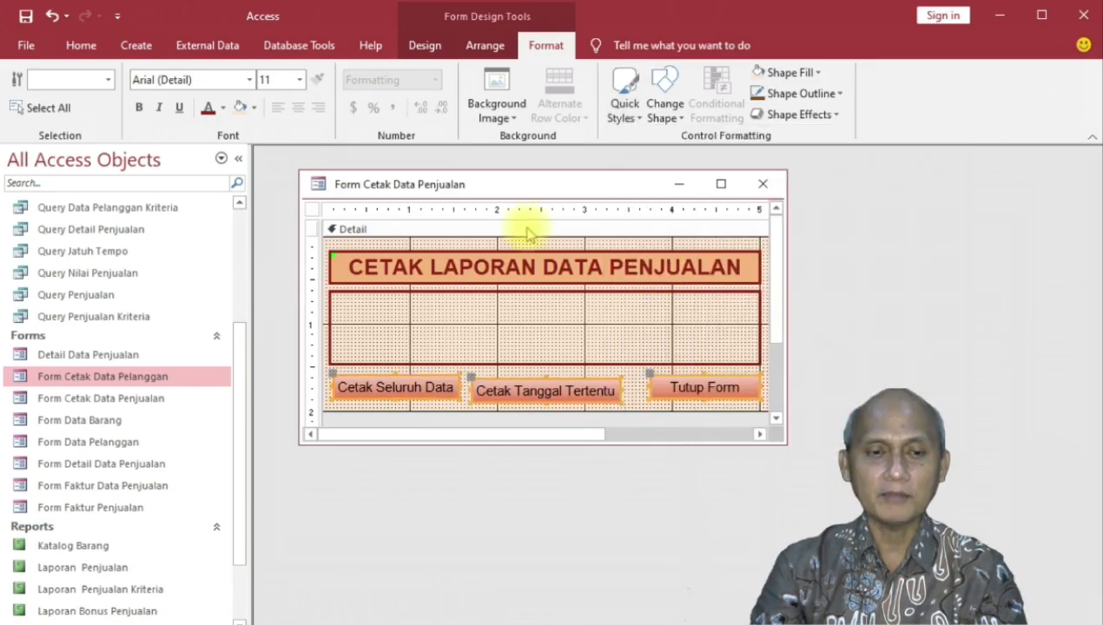
{"action": "left_click", "coordinate": [139, 107]}
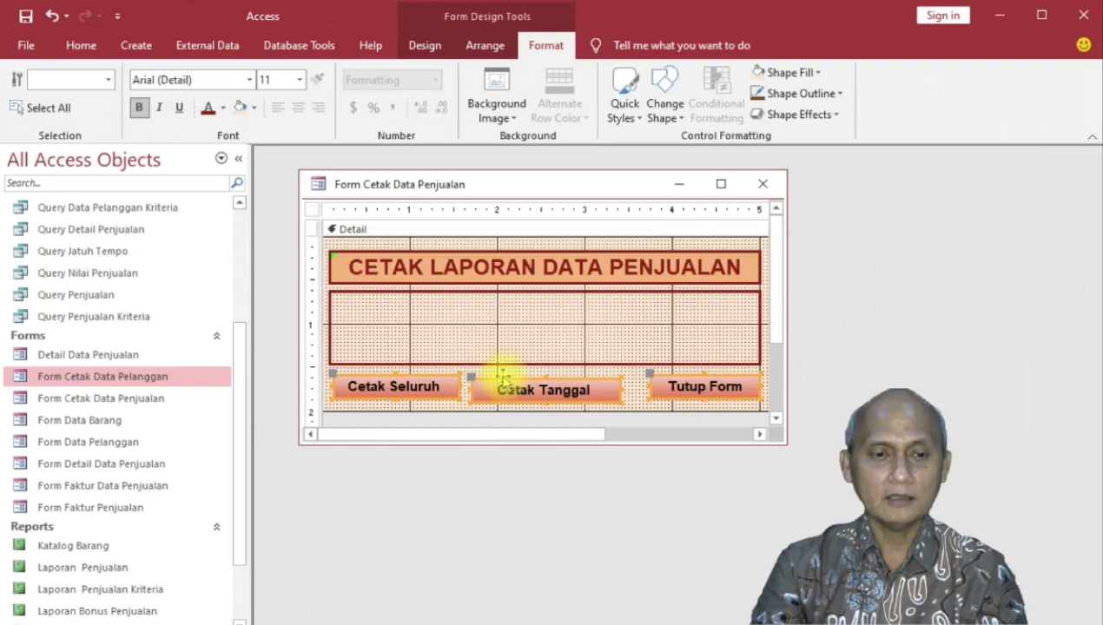
{"action": "left_click", "coordinate": [139, 107]}
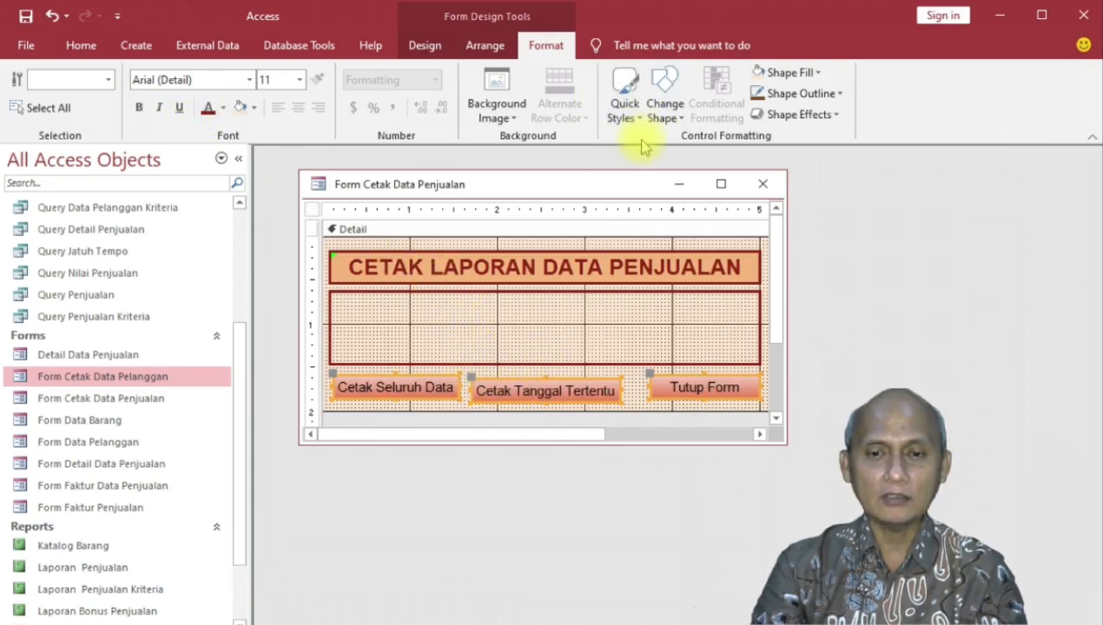
Step: Align the three selected buttons by their top edges and space them equally horizontally
{"action": "left_click", "coordinate": [478, 45]}
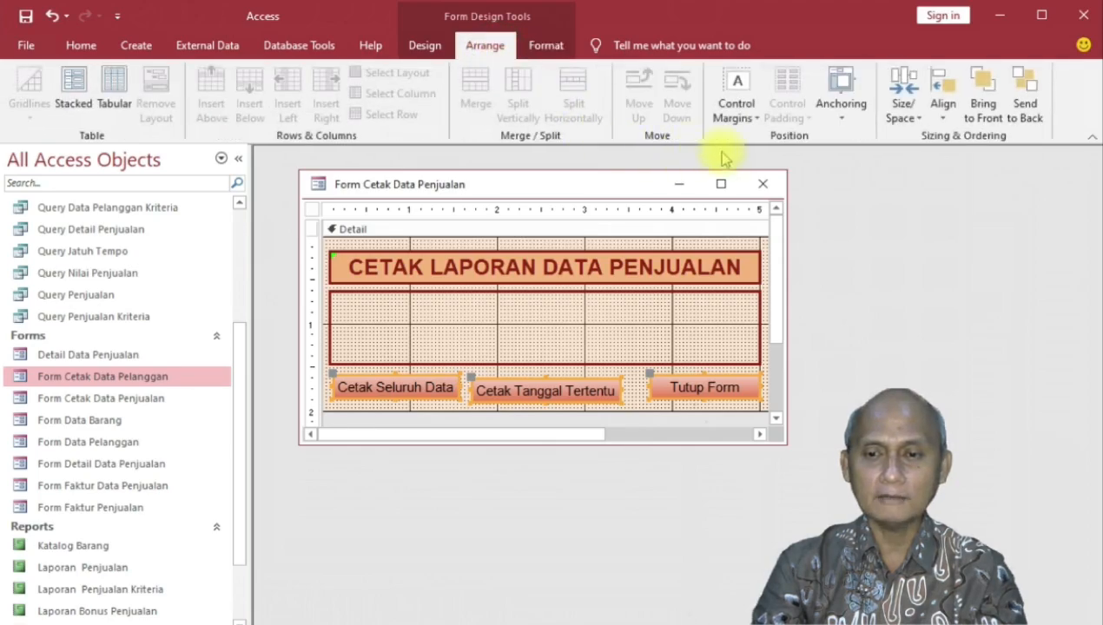
{"action": "left_click", "coordinate": [943, 117]}
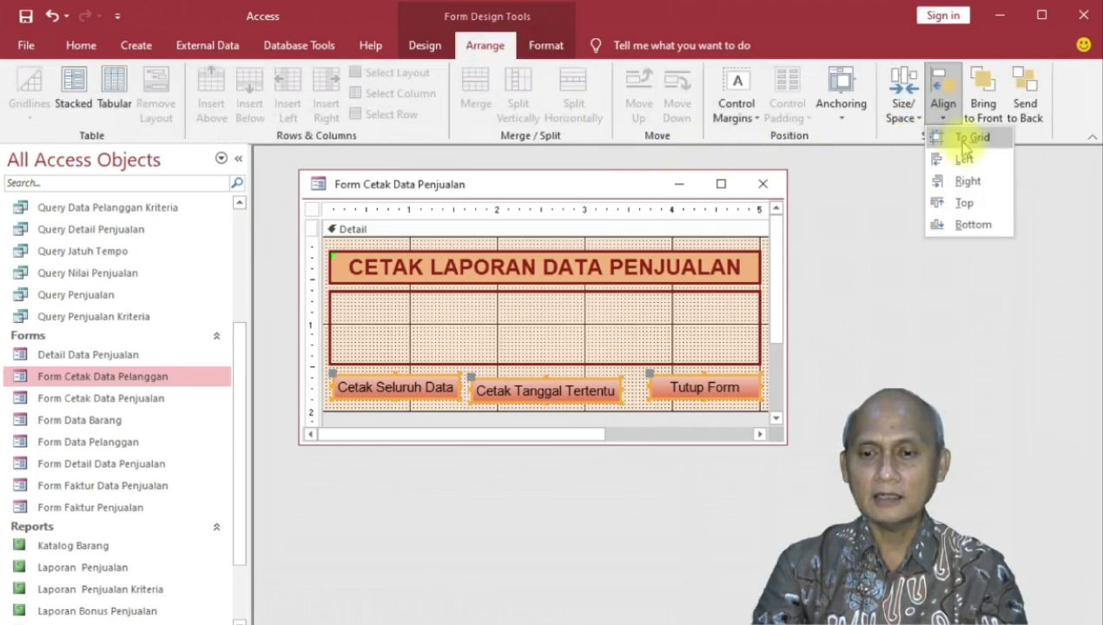
{"action": "left_click", "coordinate": [966, 202]}
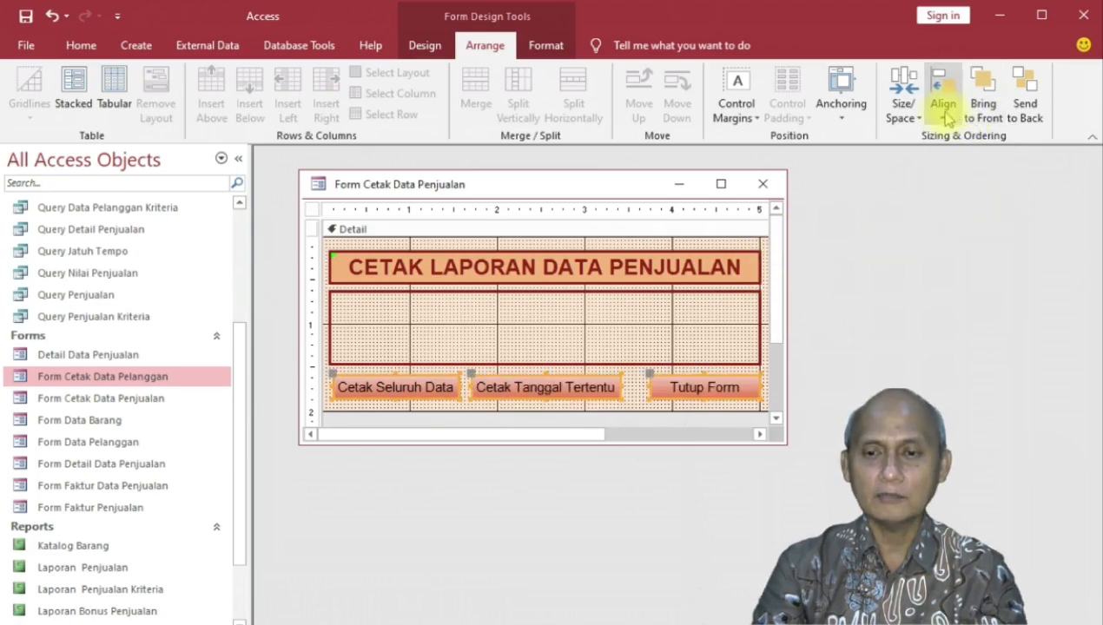
{"action": "left_click", "coordinate": [913, 122]}
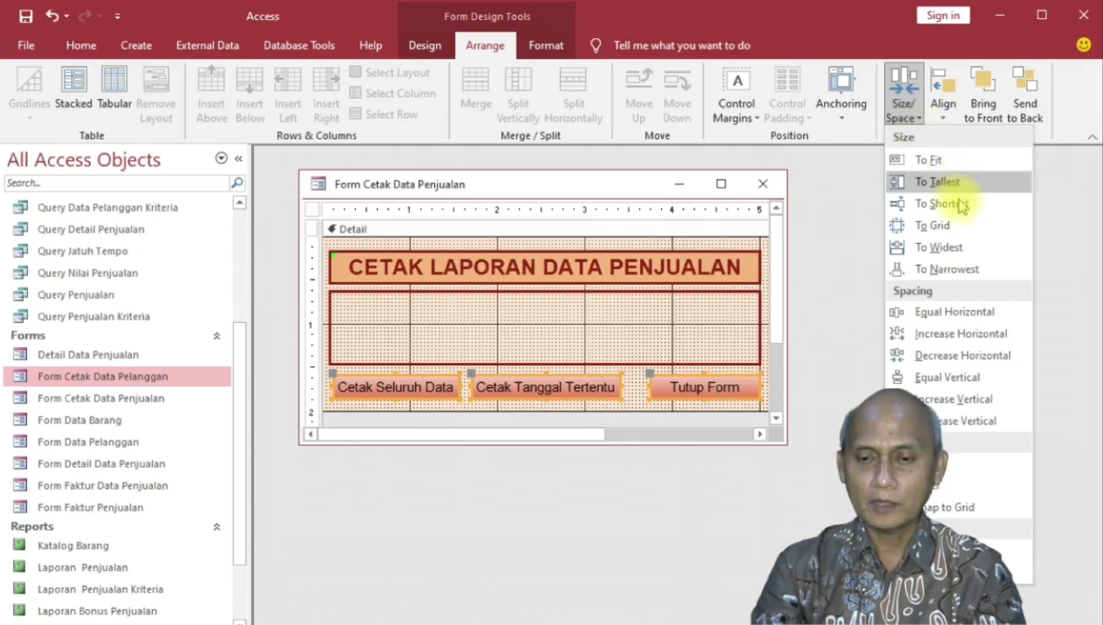
{"action": "left_click", "coordinate": [963, 312]}
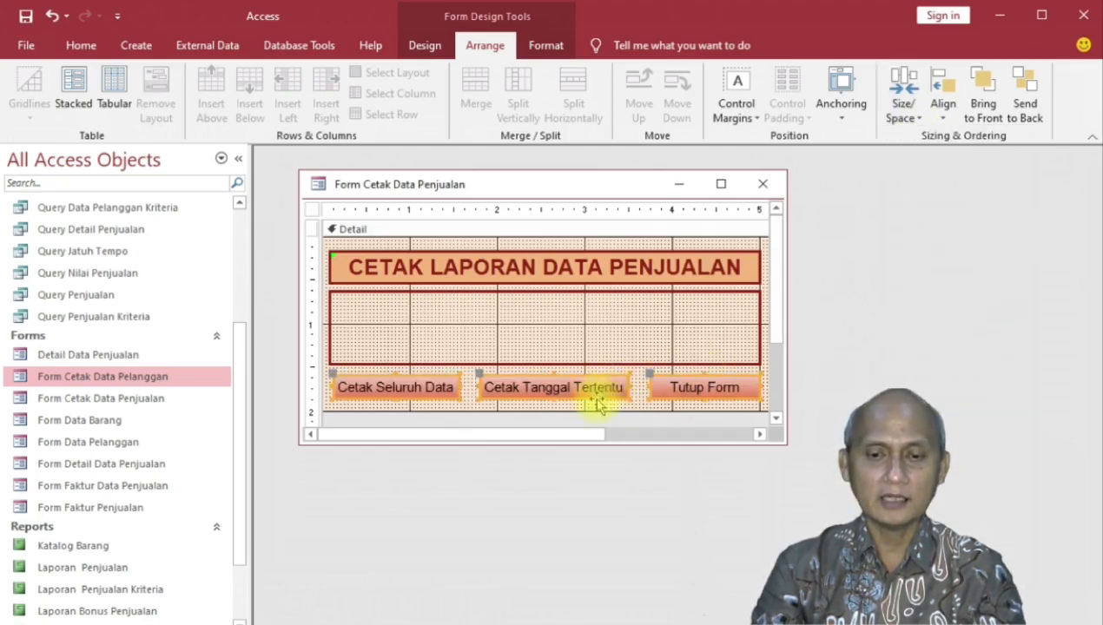
Step: Extend the Tutup Form button's left edge toward Cetak Tanggal Tertentu and shift Cetak Tanggal Tertentu left to even out the gaps
{"action": "left_click", "coordinate": [627, 412]}
{"action": "left_click", "coordinate": [651, 387]}
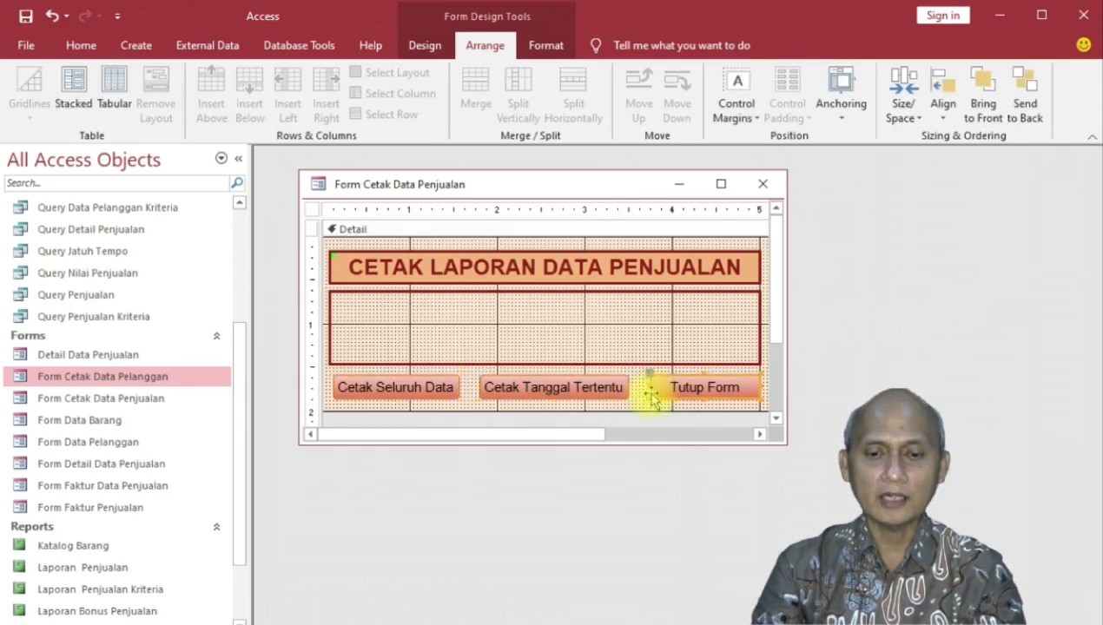
{"action": "left_click_drag", "start_coordinate": [649, 388], "coordinate": [635, 386]}
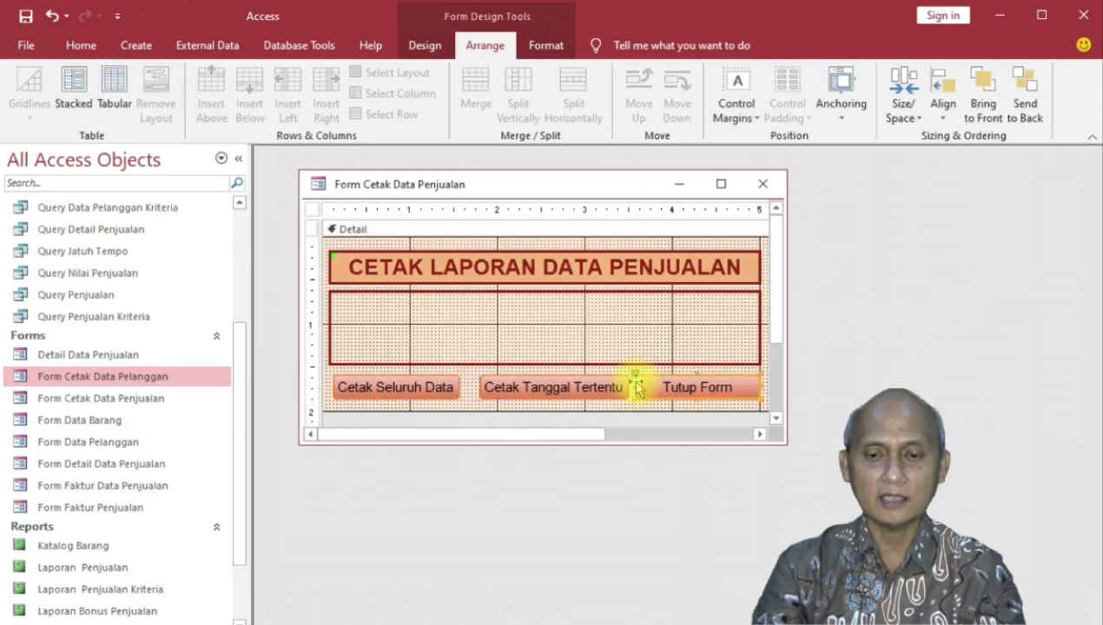
{"action": "left_click", "coordinate": [503, 392]}
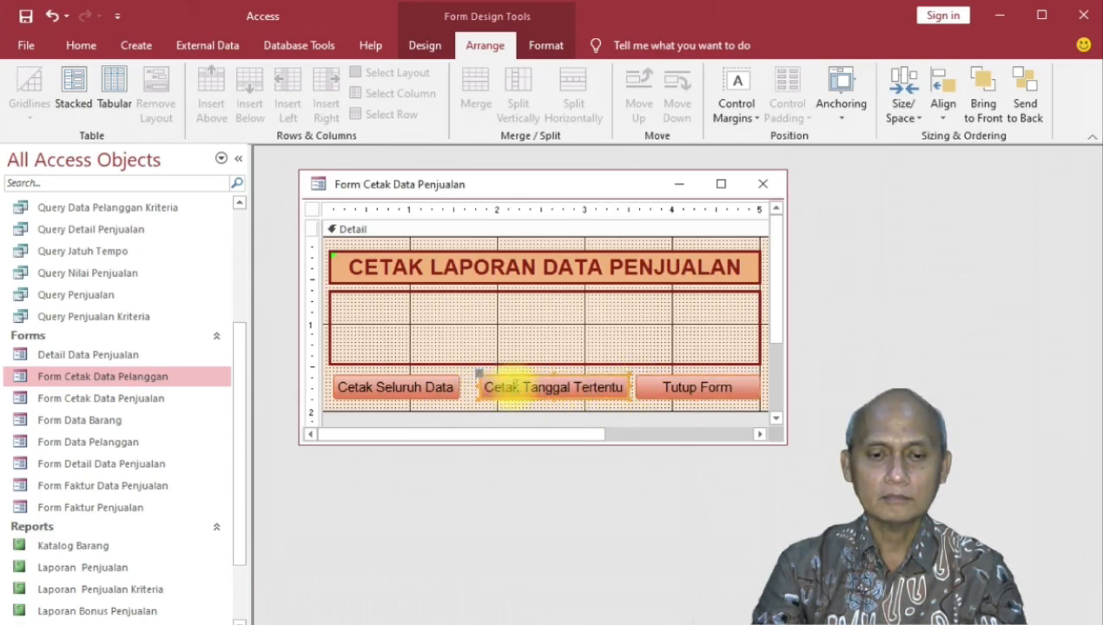
{"action": "left_click_drag", "start_coordinate": [518, 380], "coordinate": [515, 379]}
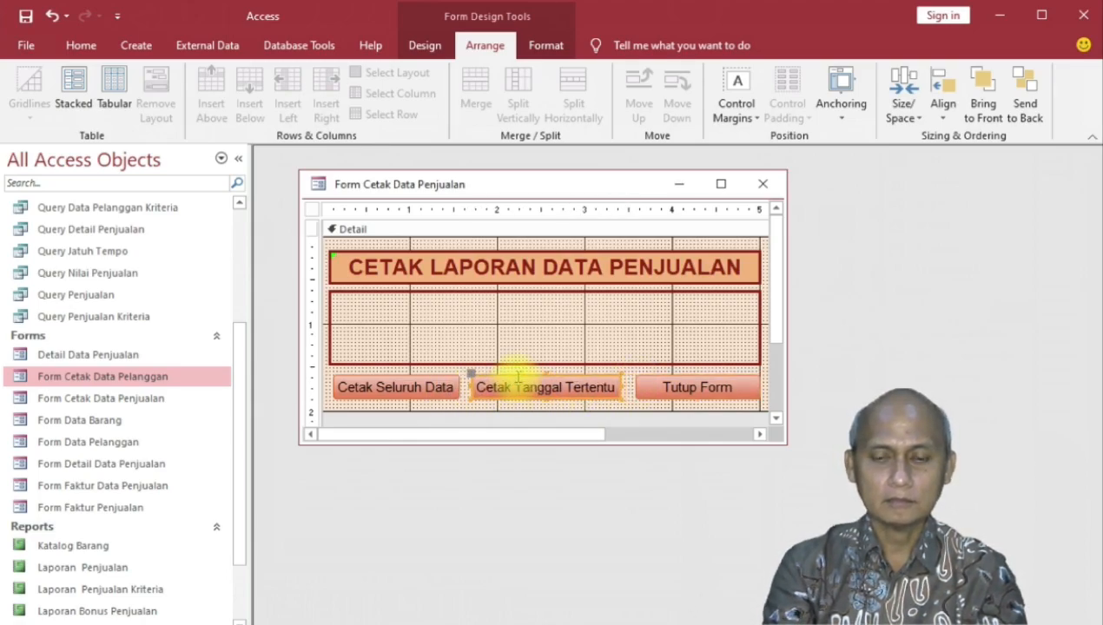
{"action": "left_click", "coordinate": [665, 387]}
{"action": "left_click_drag", "start_coordinate": [634, 387], "coordinate": [630, 387]}
{"action": "left_click", "coordinate": [582, 387]}
{"action": "key", "text": "Left"}
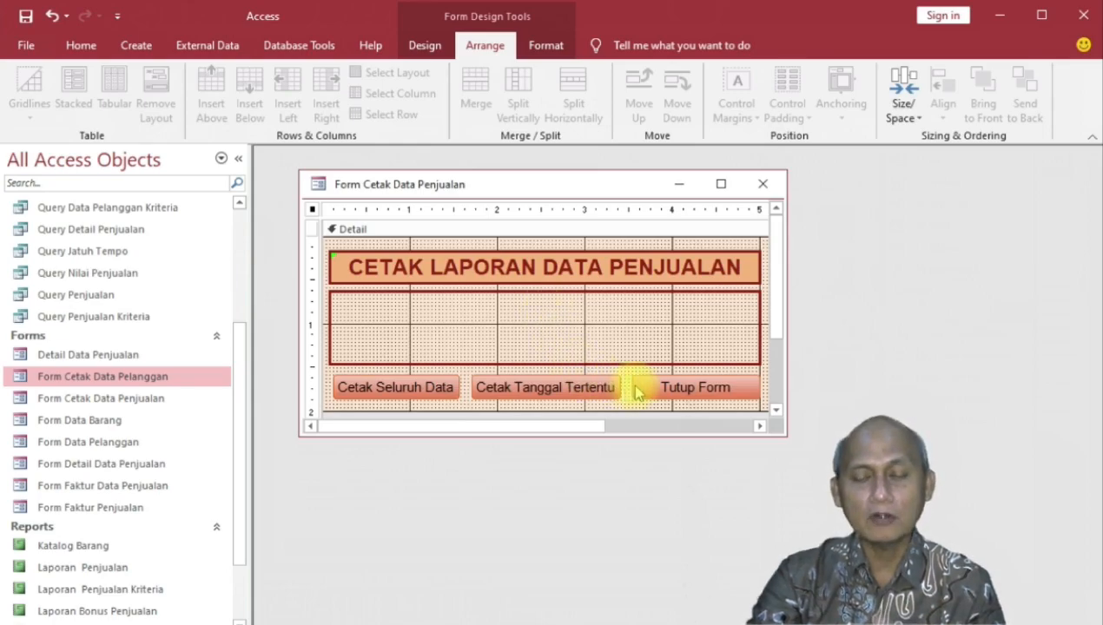
Step: Add an unbound text box in the upper part of the empty frame with the bold label Tanggal Awal Laporan yg Dicetak
{"action": "left_click", "coordinate": [538, 331]}
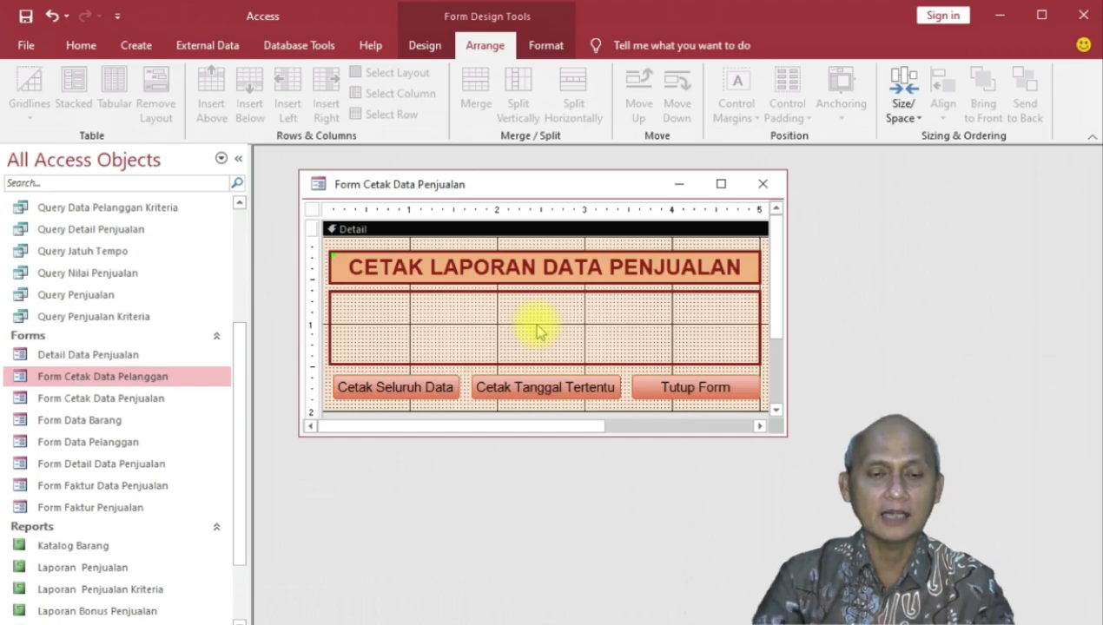
{"action": "left_click", "coordinate": [424, 47]}
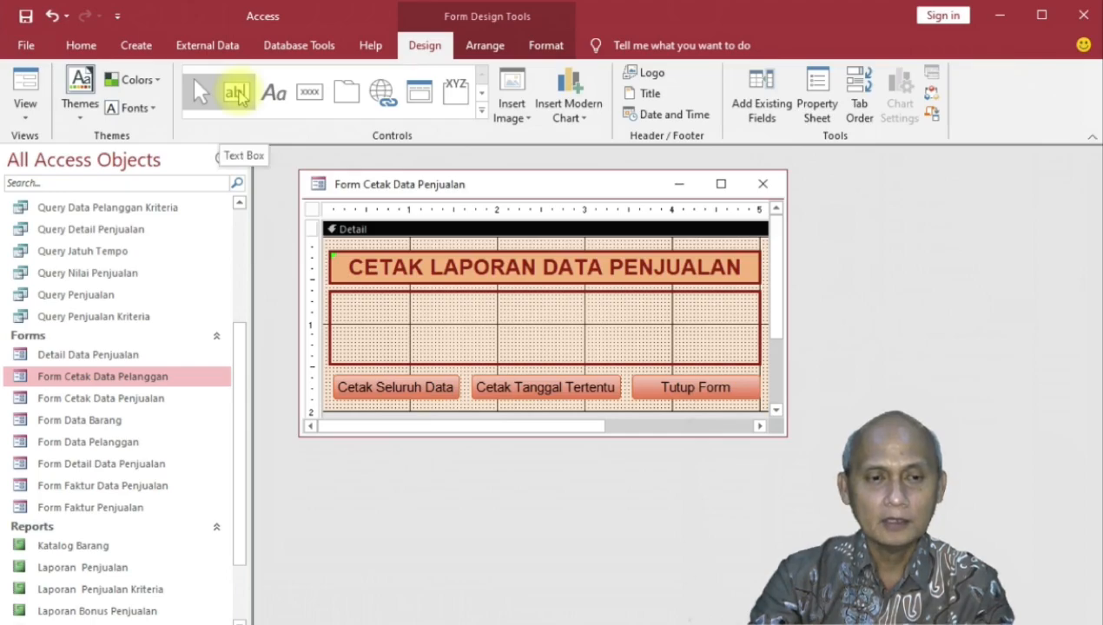
{"action": "left_click", "coordinate": [237, 94]}
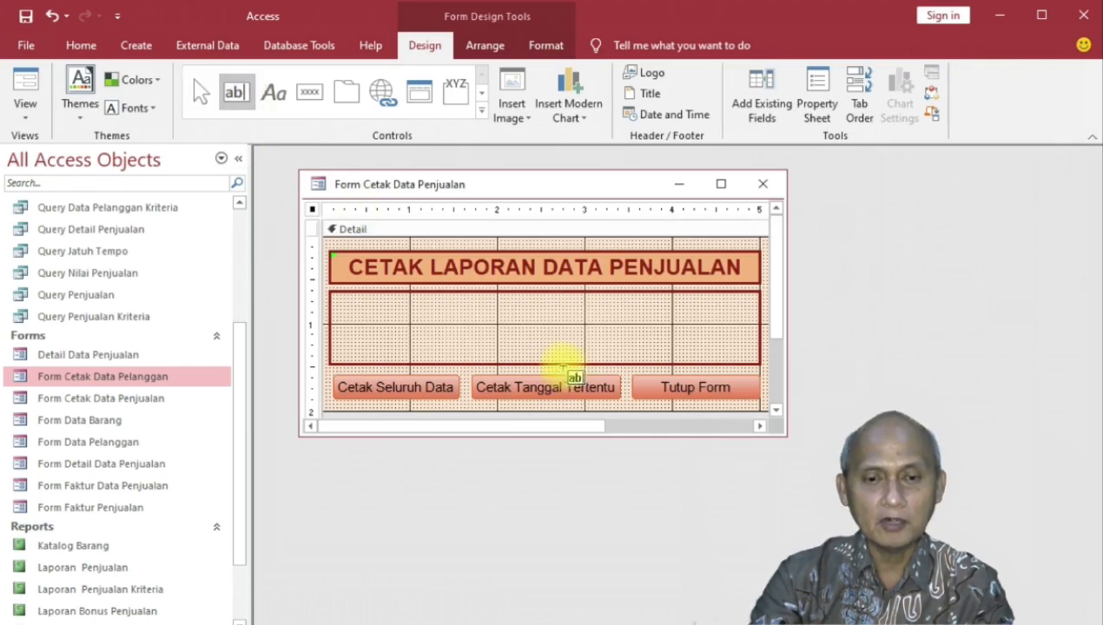
{"action": "left_click", "coordinate": [593, 300]}
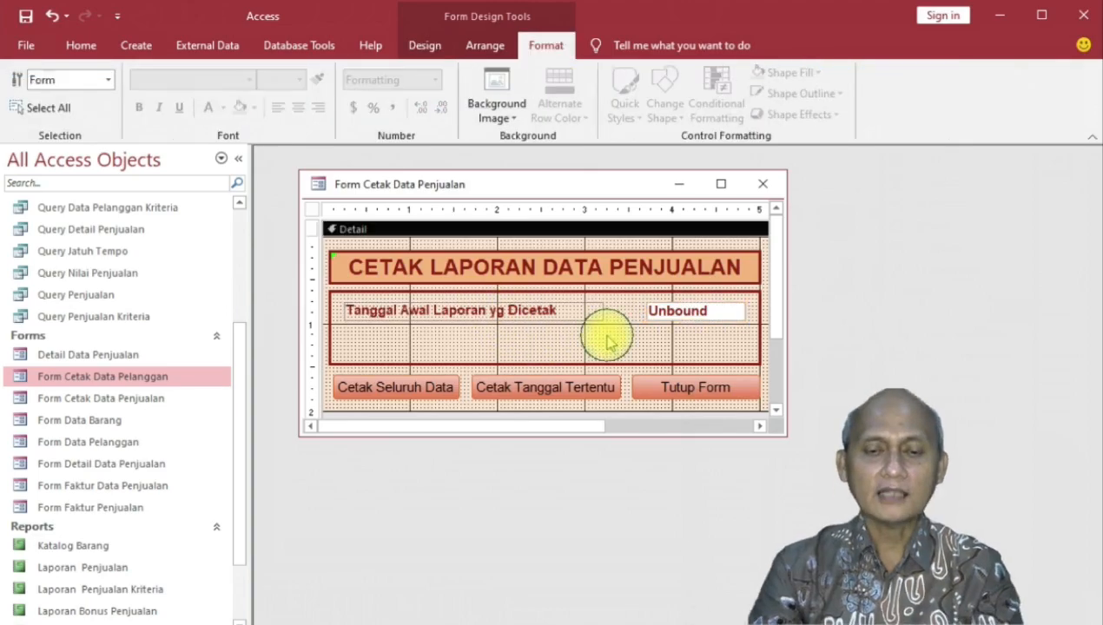
{"action": "left_click", "coordinate": [607, 342]}
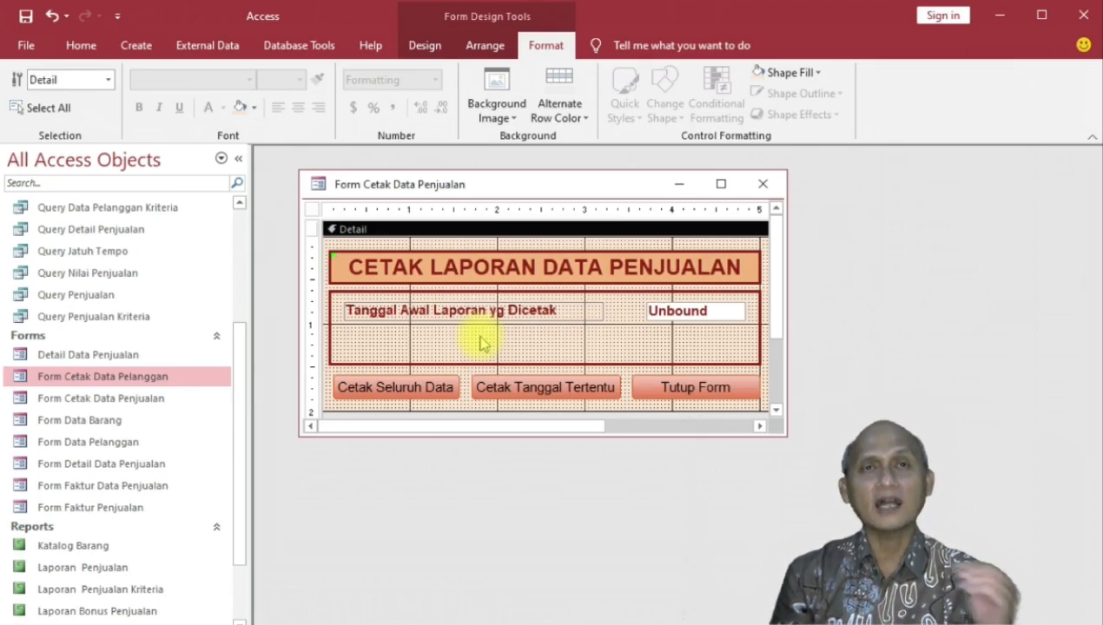
Step: Duplicate the Tanggal Awal Laporan yg Dicetak text box with its label and place the copy directly below the original inside the frame
{"action": "left_click", "coordinate": [702, 320]}
{"action": "left_click", "coordinate": [640, 338]}
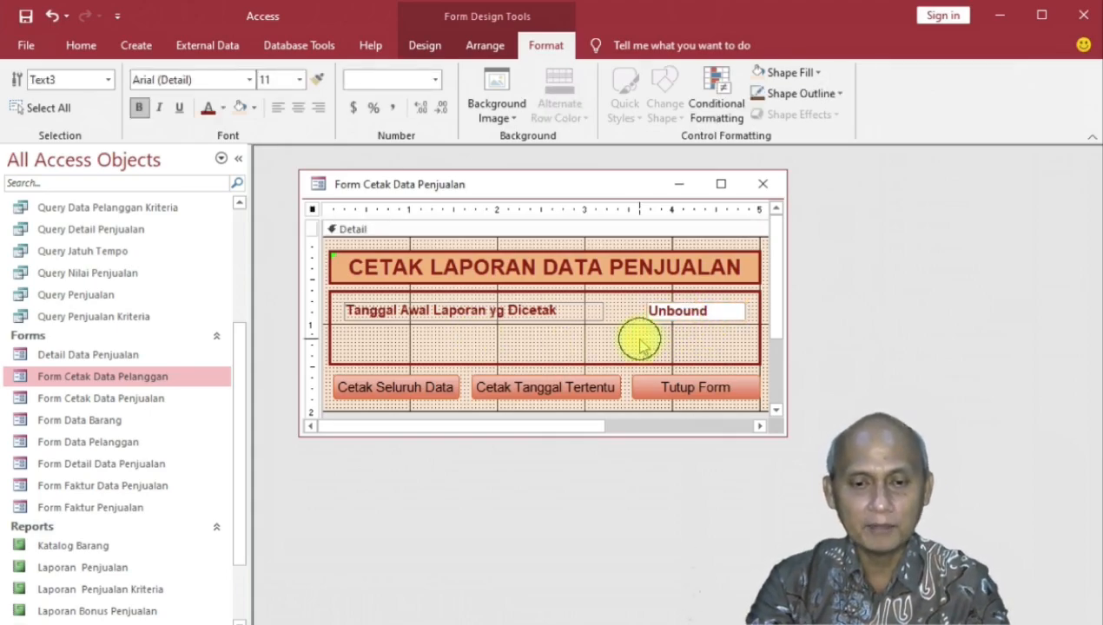
{"action": "key", "text": "ctrl+v"}
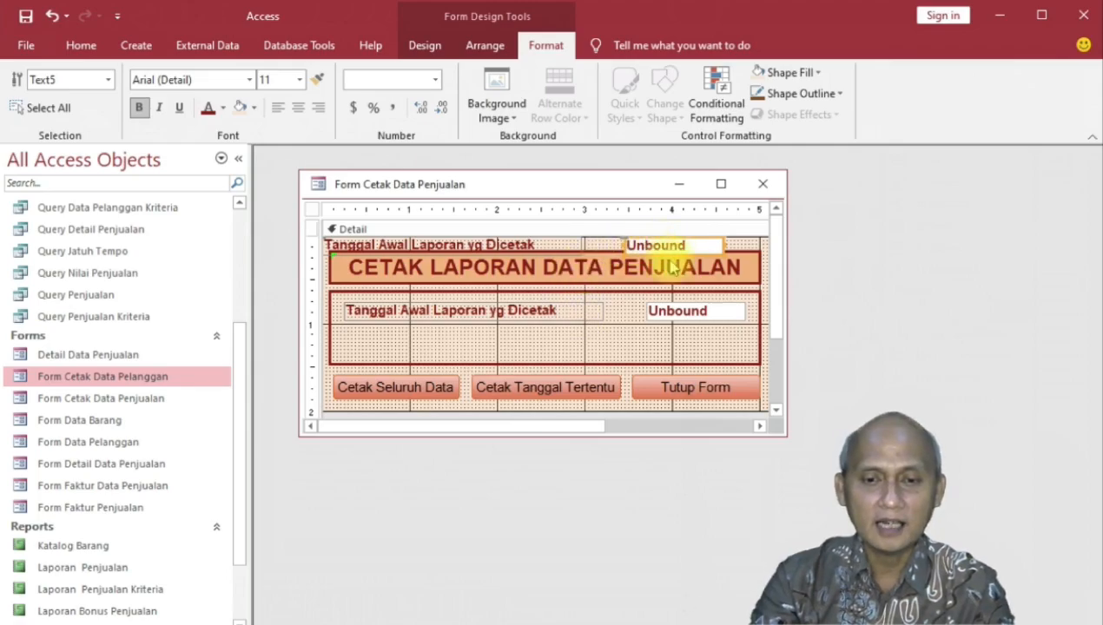
{"action": "left_click_drag", "start_coordinate": [652, 245], "coordinate": [689, 352]}
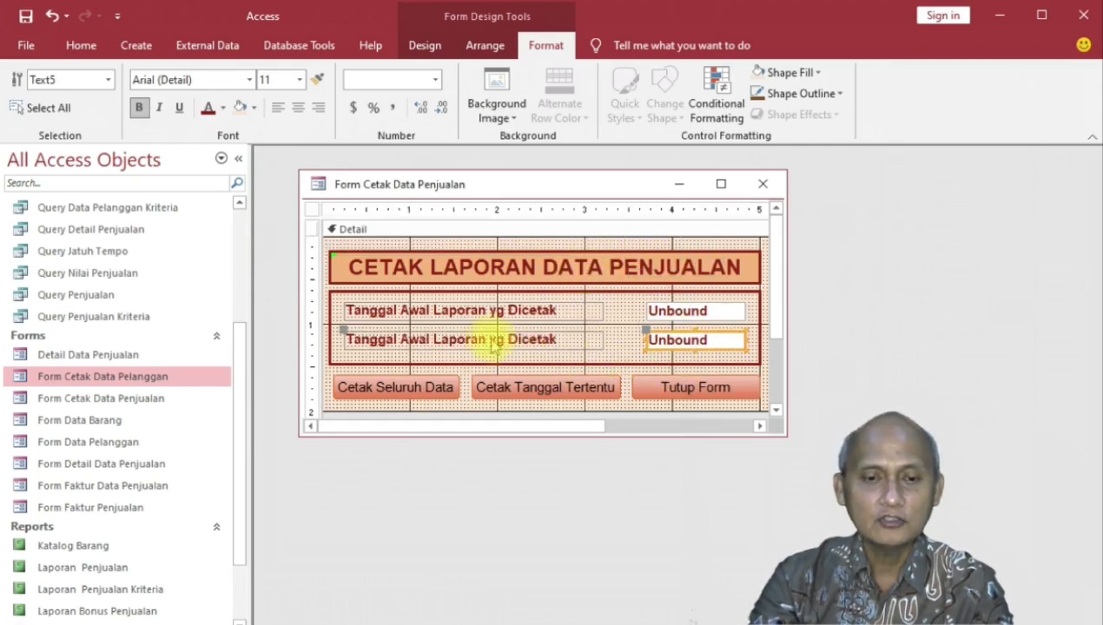
Step: Change the label of the lower date text box to Tanggal Akhir Laporan yg Dicetak
{"action": "left_click", "coordinate": [431, 340]}
{"action": "key", "text": "BackSpace"}
{"action": "key", "text": "BackSpace"}
{"action": "key", "text": "BackSpace"}
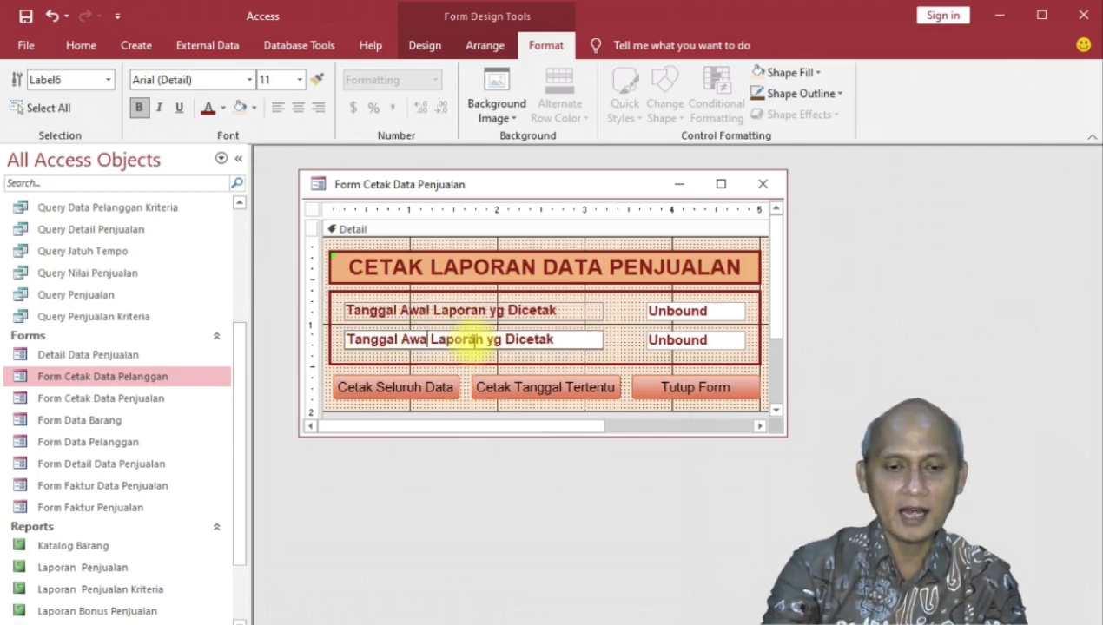
{"action": "type", "text": "khir"}
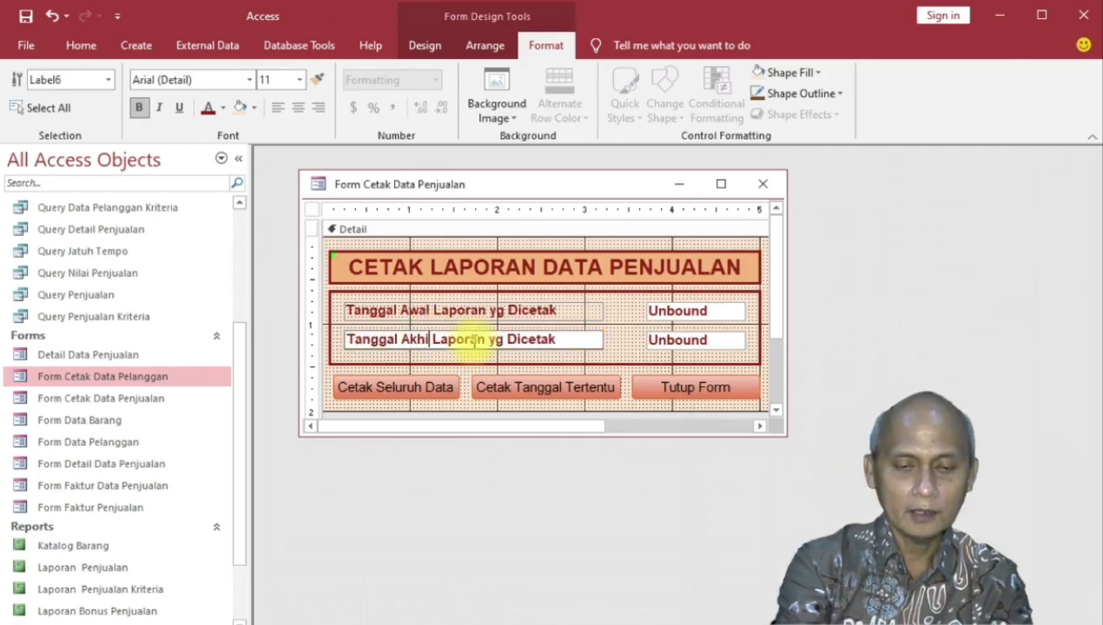
{"action": "left_click", "coordinate": [497, 361]}
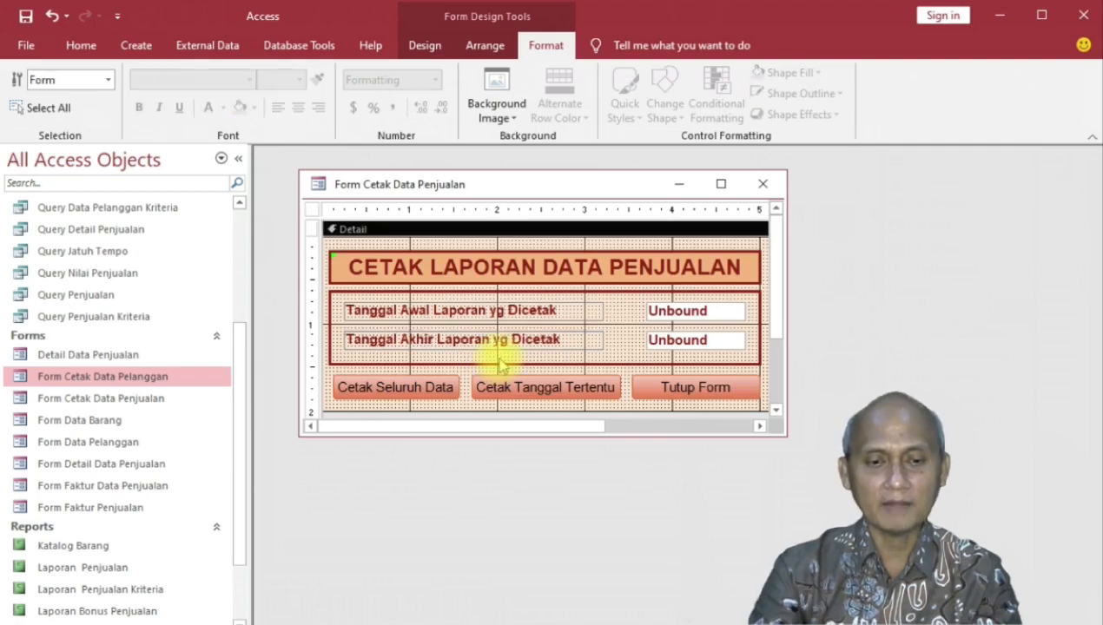
Step: Name the Tanggal Awal Laporan yg Dicetak text box AWAL in its properties, collapsing the Navigation Pane for room
{"action": "left_click", "coordinate": [673, 317]}
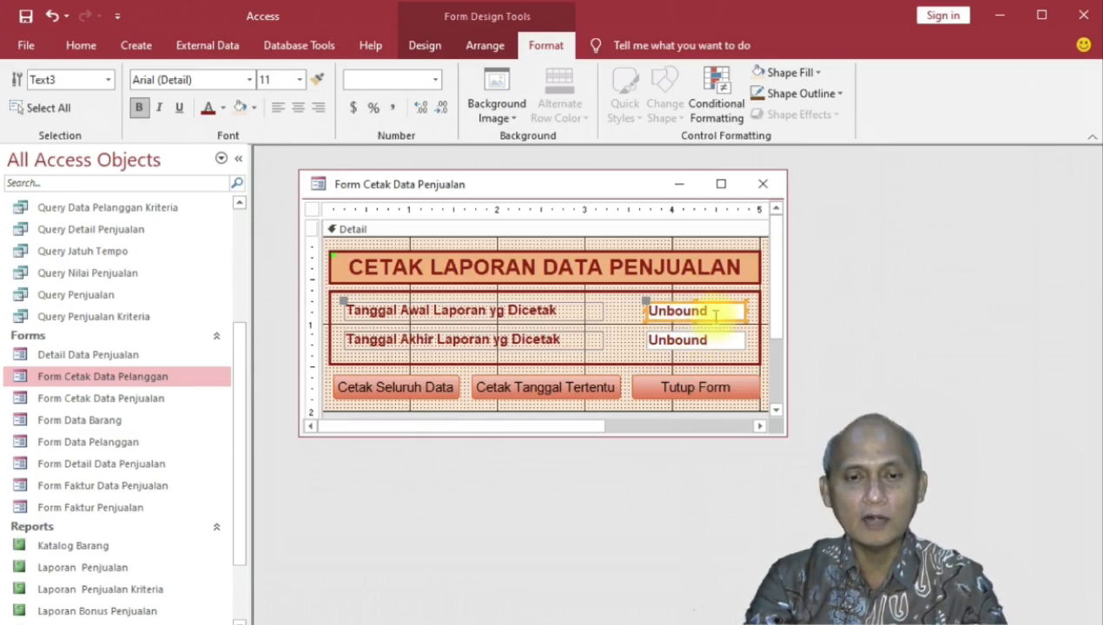
{"action": "left_click", "coordinate": [426, 47]}
{"action": "left_click", "coordinate": [803, 81]}
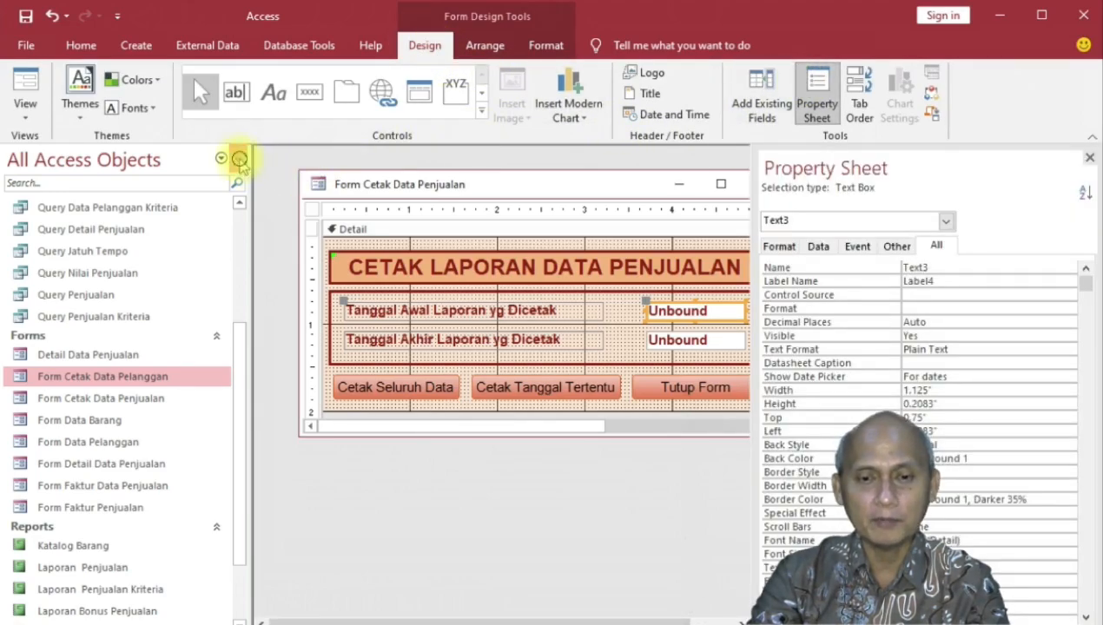
{"action": "left_click", "coordinate": [239, 160]}
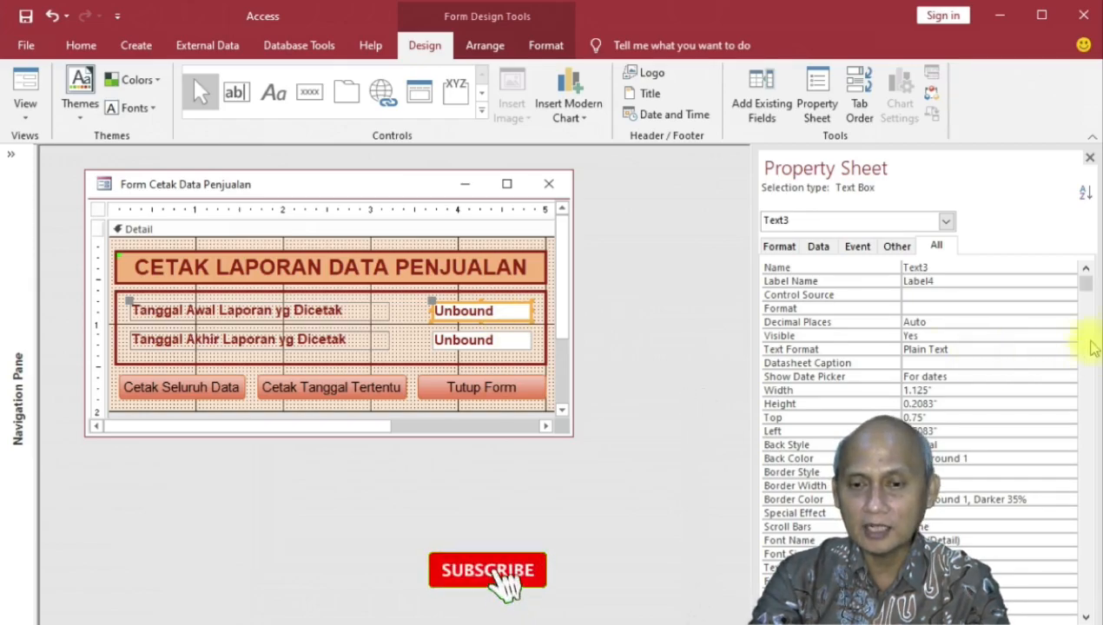
{"action": "left_click", "coordinate": [950, 270]}
{"action": "key", "text": "BackSpace"}
{"action": "key", "text": "BackSpace"}
{"action": "key", "text": "BackSpace"}
{"action": "key", "text": "BackSpace"}
{"action": "key", "text": "BackSpace"}
{"action": "type", "text": "AWAL"}
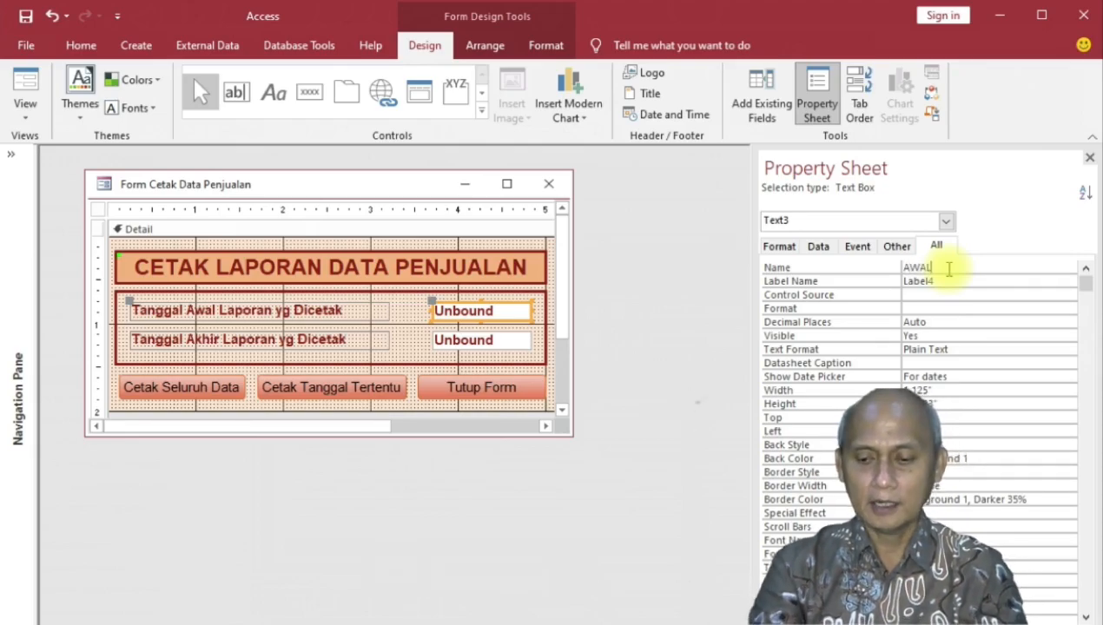
{"action": "key", "text": "Return"}
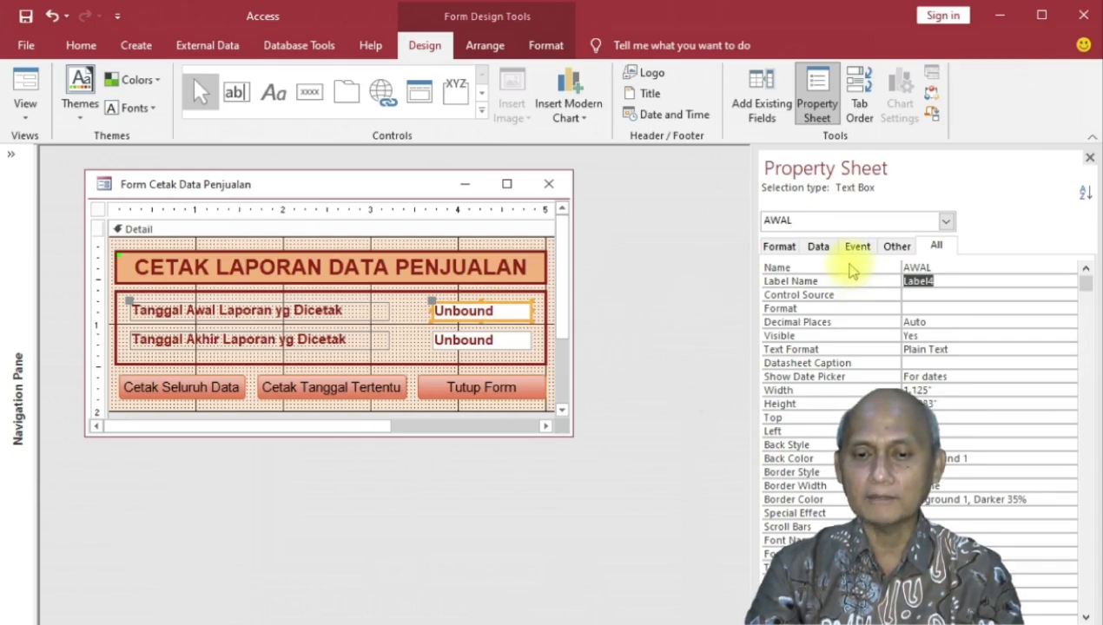
Step: Set the display format of the AWAL text box to Medium Date
{"action": "left_click", "coordinate": [919, 309]}
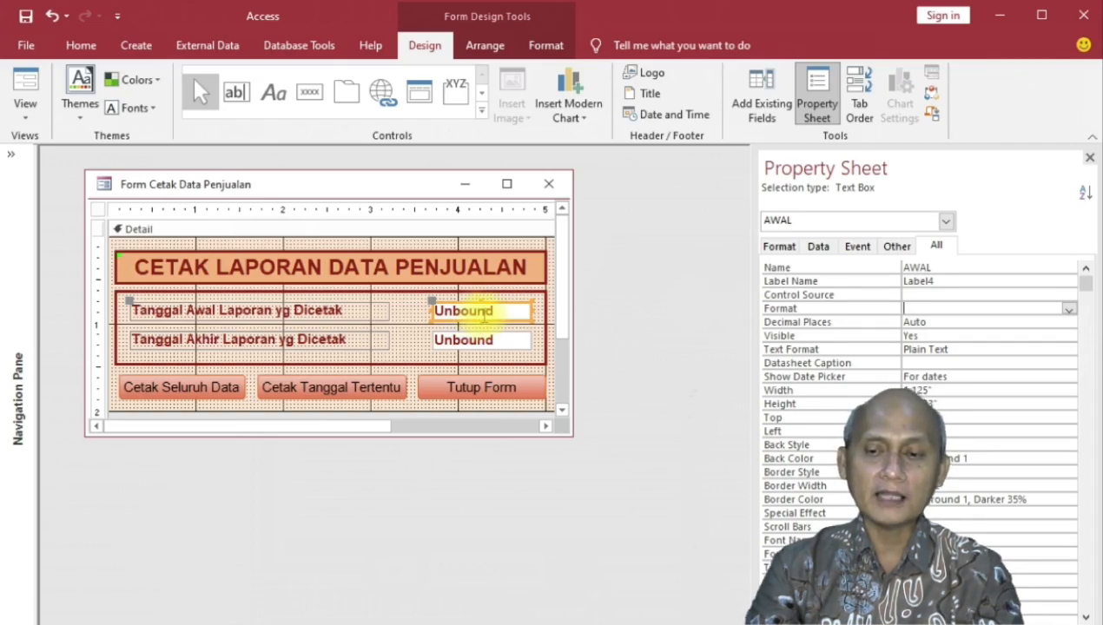
{"action": "left_click", "coordinate": [1069, 310]}
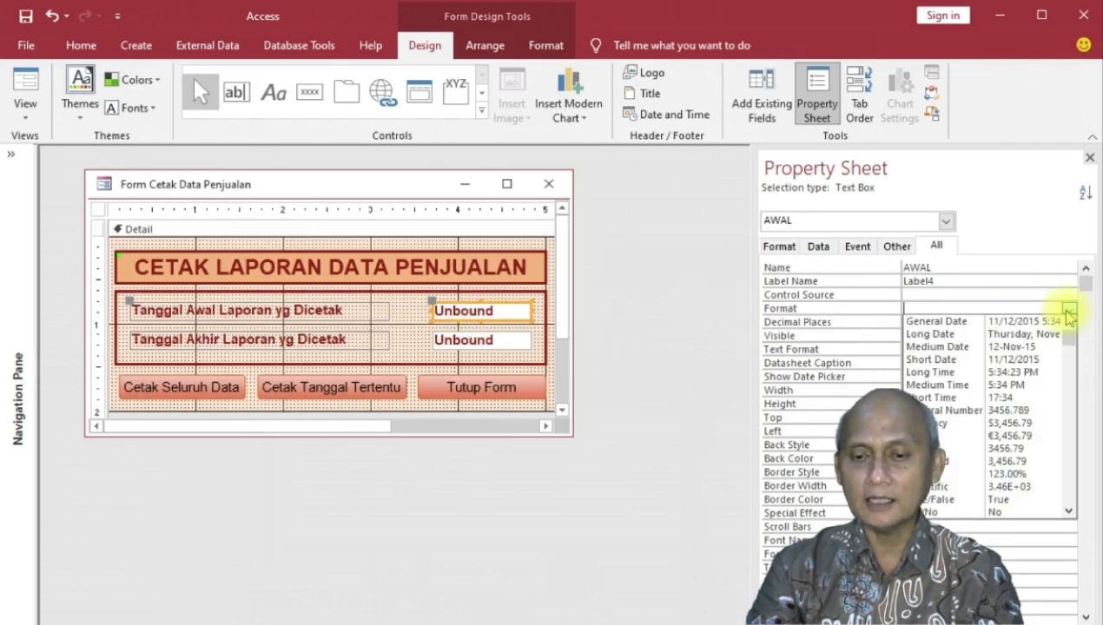
{"action": "left_click", "coordinate": [970, 347]}
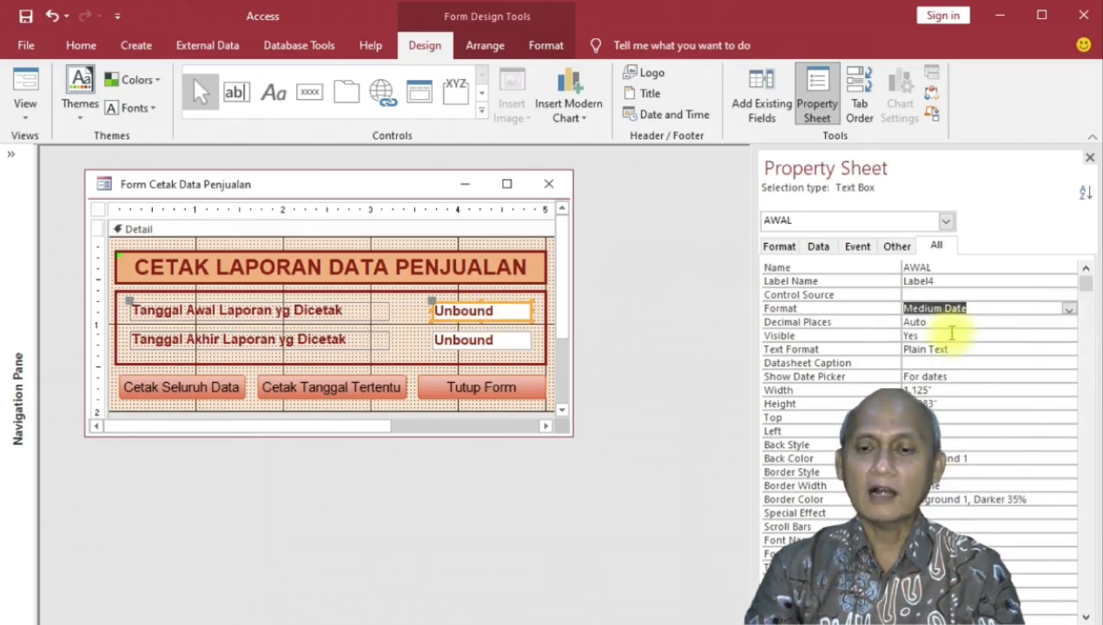
Step: Name the Tanggal Akhir Laporan yg Dicetak text box AKHIR, give it the Medium Date format and close its properties
{"action": "left_click", "coordinate": [506, 341]}
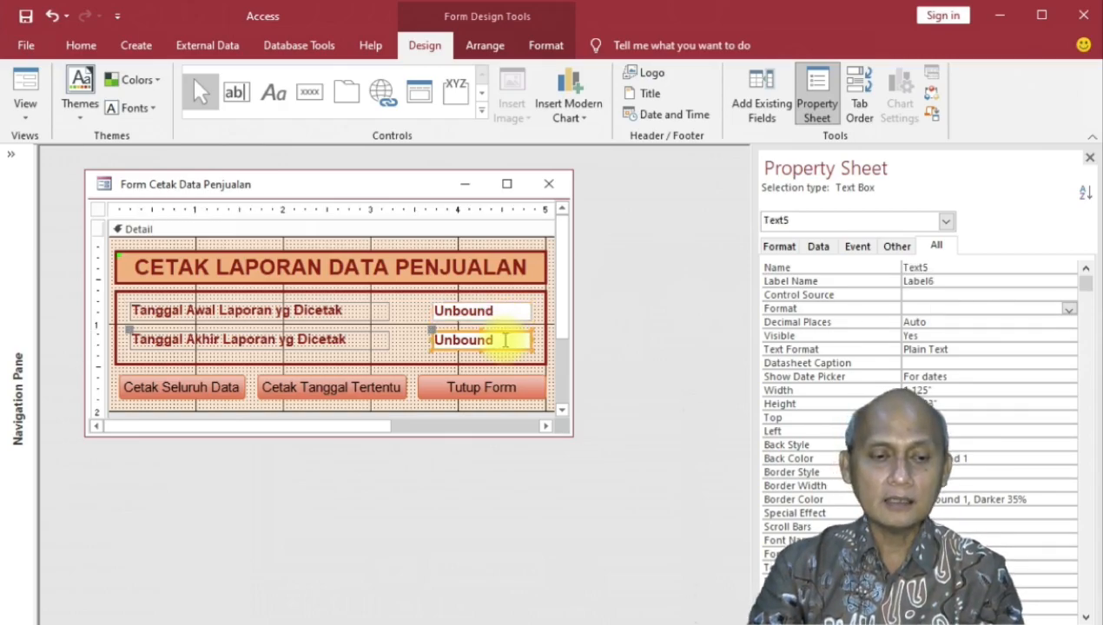
{"action": "left_click", "coordinate": [958, 266]}
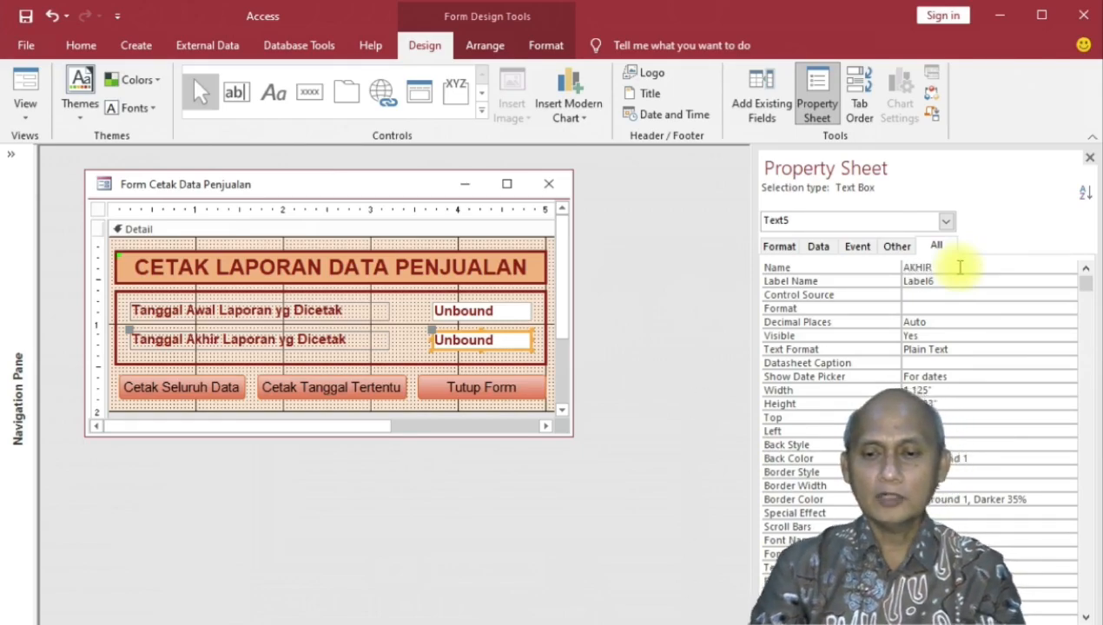
{"action": "left_click", "coordinate": [984, 312]}
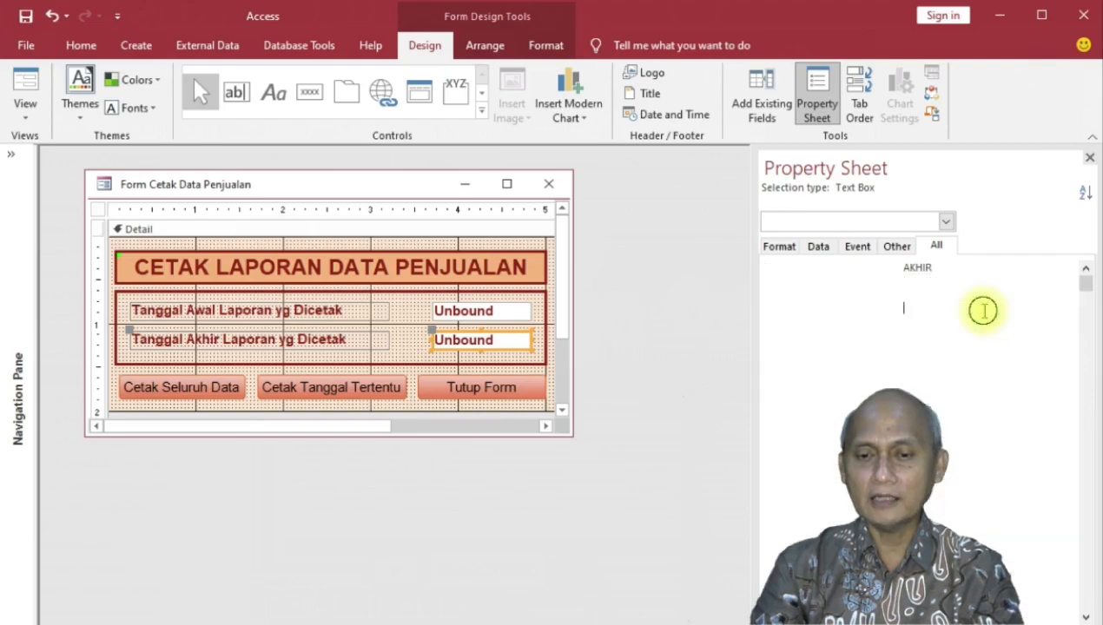
{"action": "left_click", "coordinate": [1071, 310]}
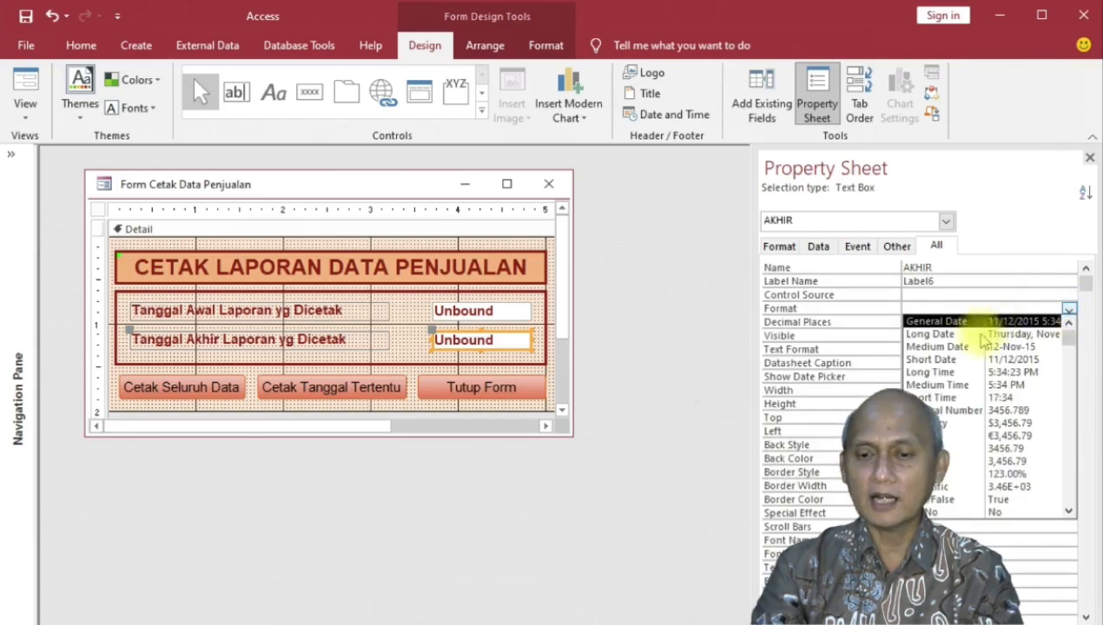
{"action": "left_click", "coordinate": [936, 346]}
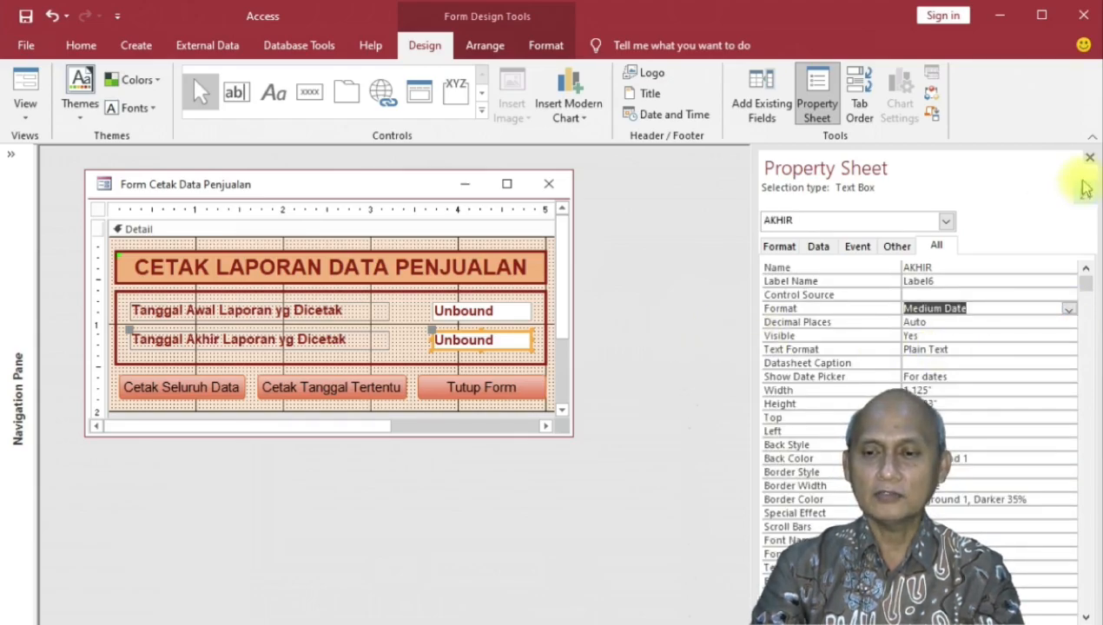
{"action": "left_click", "coordinate": [1090, 157]}
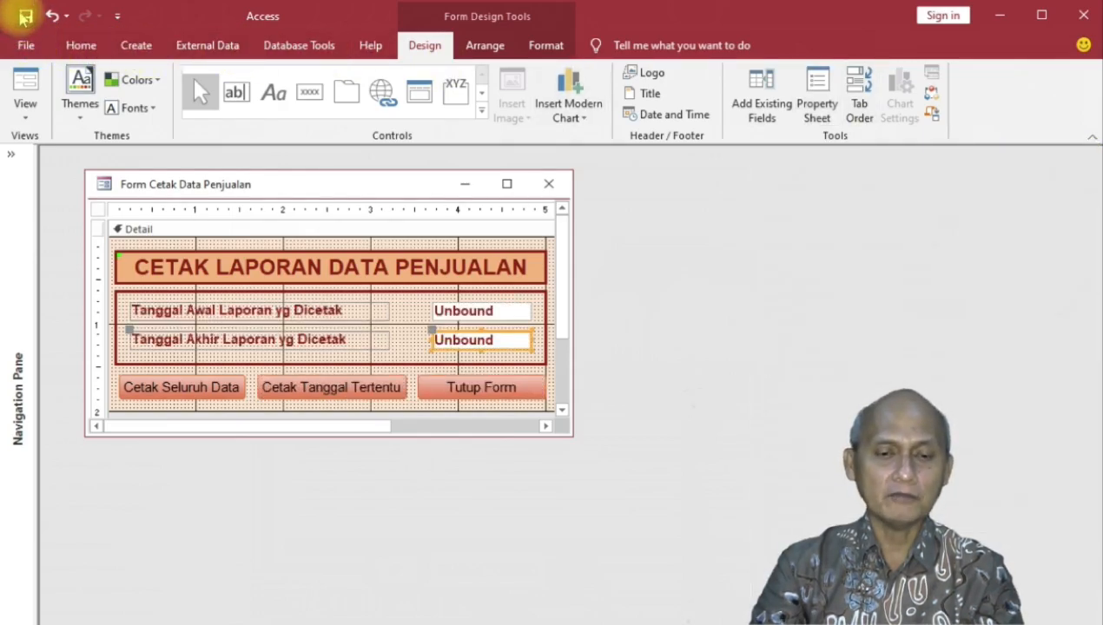
Step: Show the form in Form View and shorten its window to remove the empty space below the buttons
{"action": "left_click", "coordinate": [25, 119]}
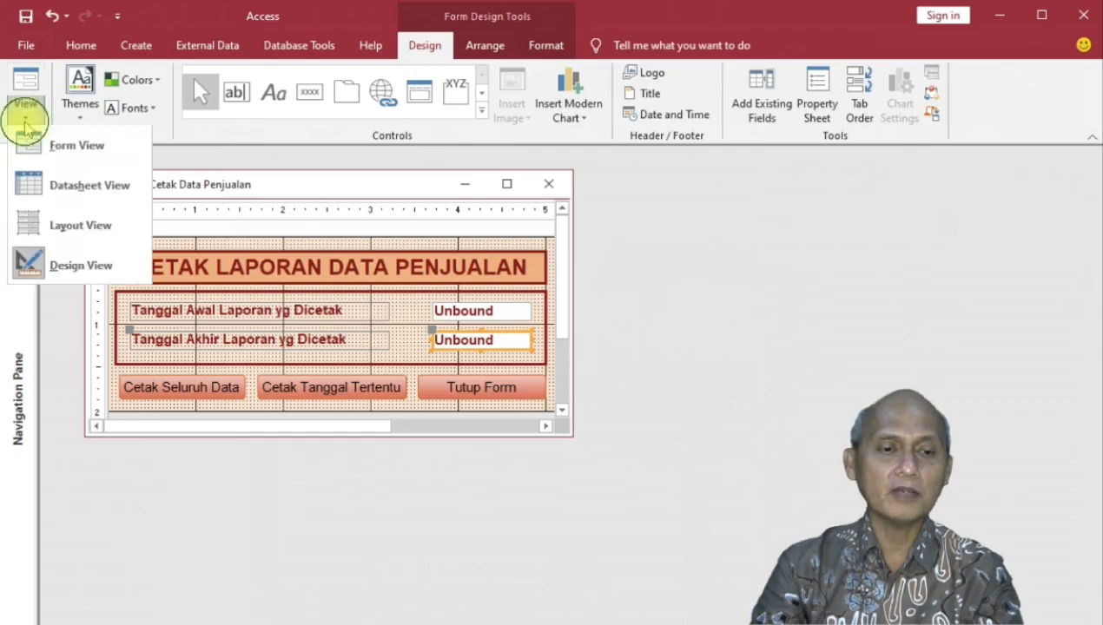
{"action": "left_click", "coordinate": [41, 146]}
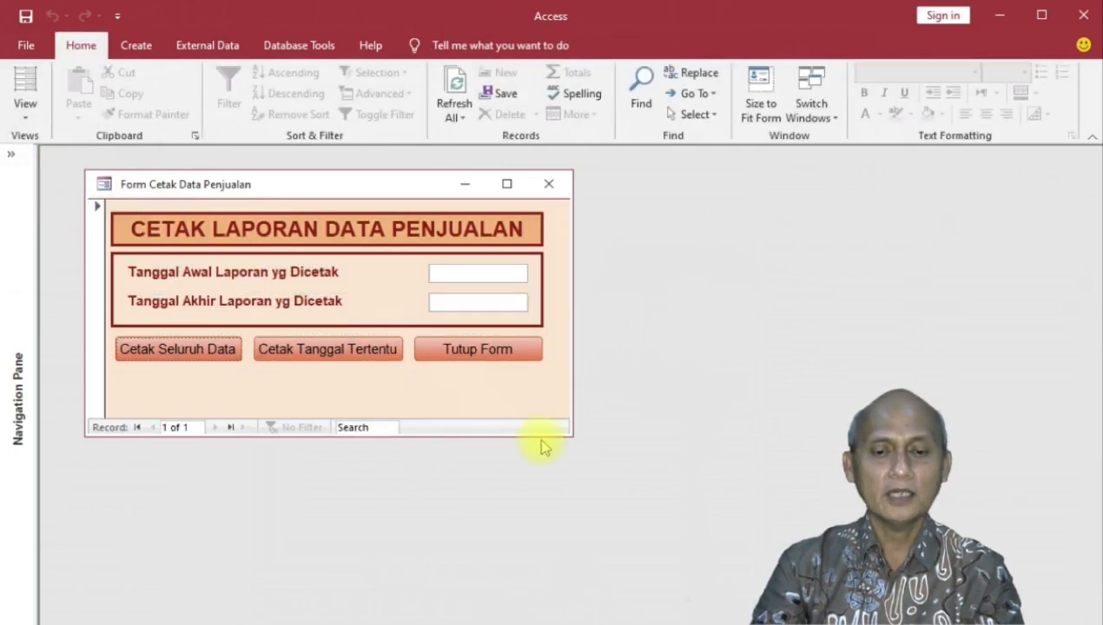
{"action": "left_click_drag", "start_coordinate": [549, 437], "coordinate": [552, 405]}
Step: Pick 1 June 2020 from the calendar as the Tanggal Awal Laporan yg Dicetak
{"action": "left_click", "coordinate": [461, 272]}
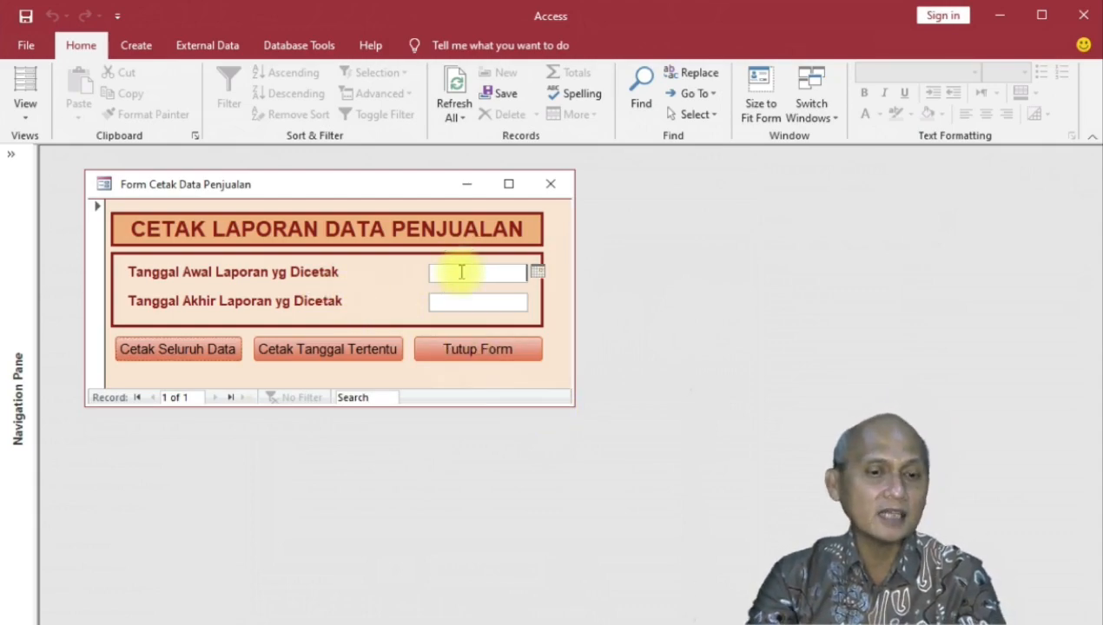
{"action": "left_click", "coordinate": [536, 275]}
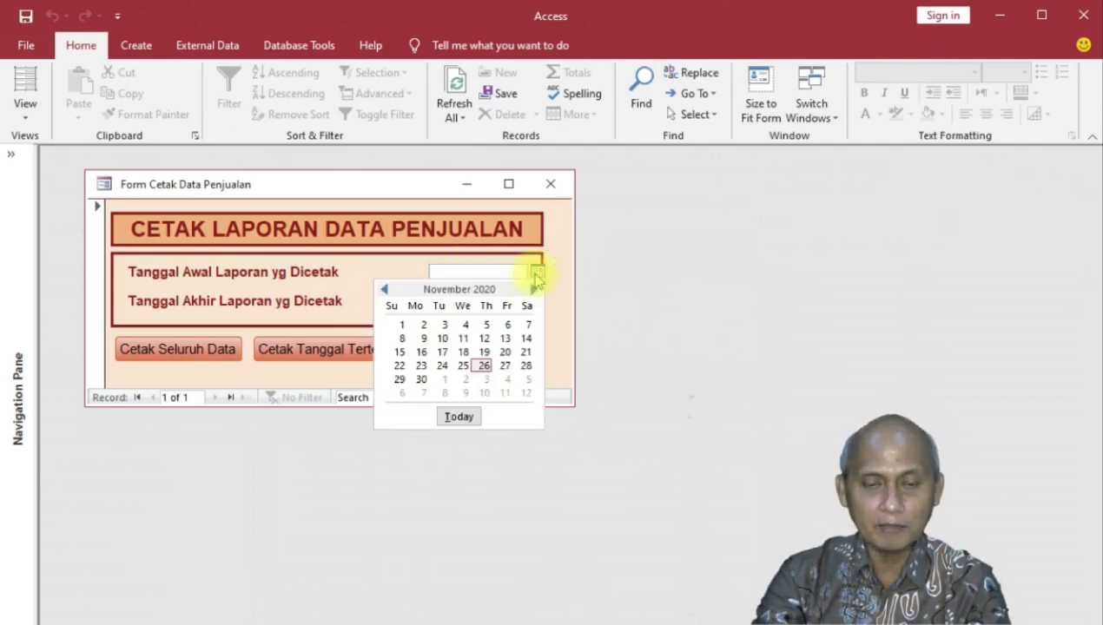
{"action": "left_click", "coordinate": [383, 289]}
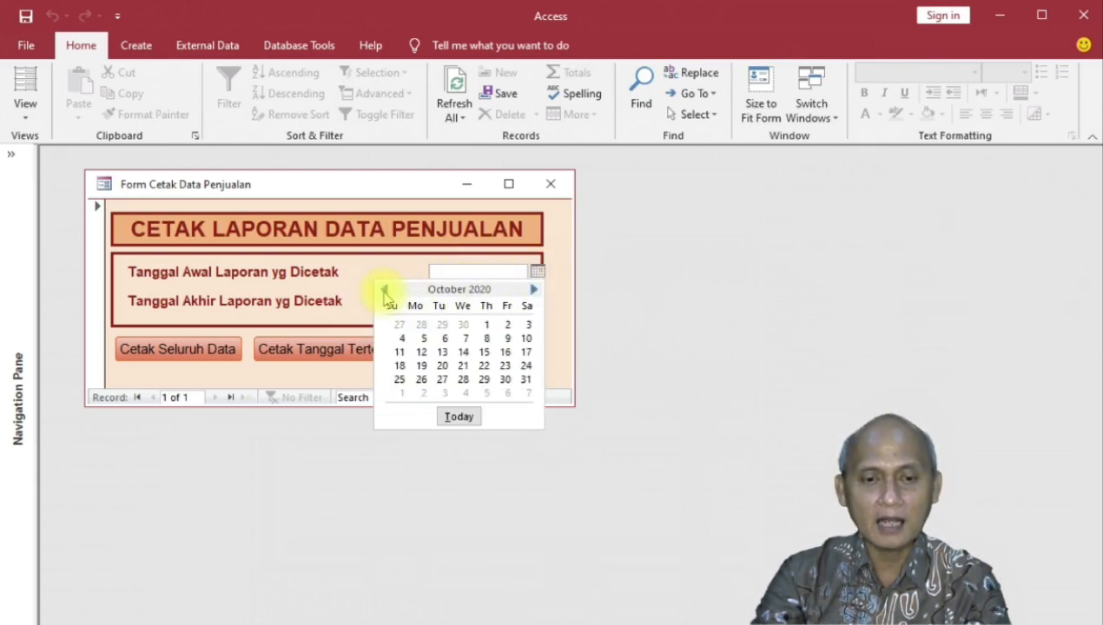
{"action": "left_click", "coordinate": [383, 289]}
{"action": "left_click", "coordinate": [383, 289]}
{"action": "left_click", "coordinate": [384, 289]}
{"action": "left_click", "coordinate": [383, 289]}
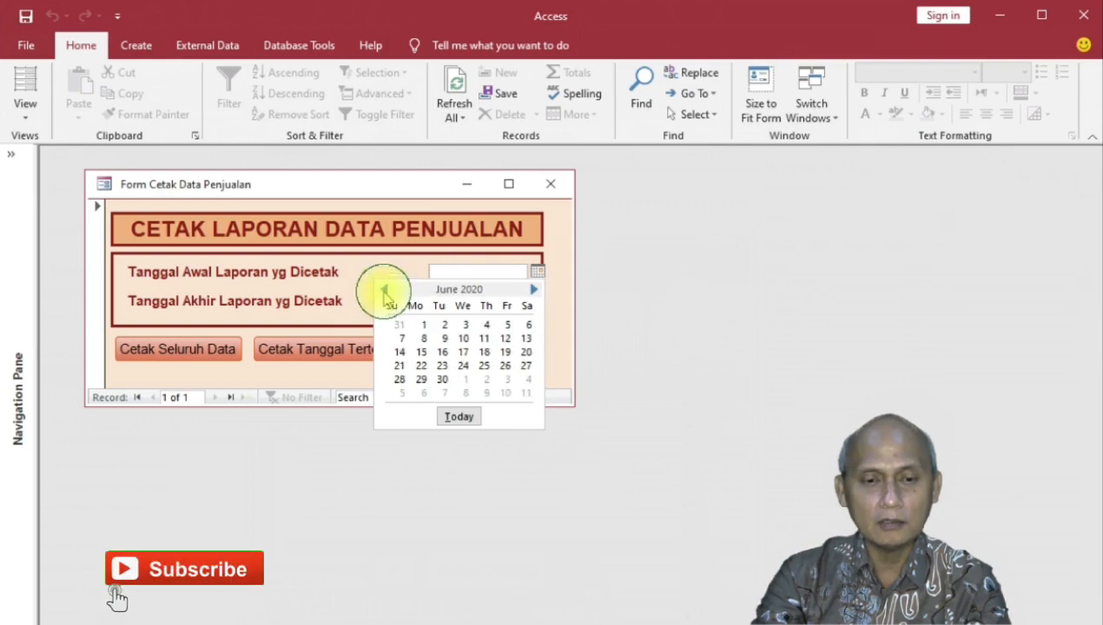
{"action": "left_click", "coordinate": [424, 324]}
Step: Pick 10 June 2020 from the calendar as the Tanggal Akhir Laporan yg Dicetak
{"action": "left_click", "coordinate": [480, 304]}
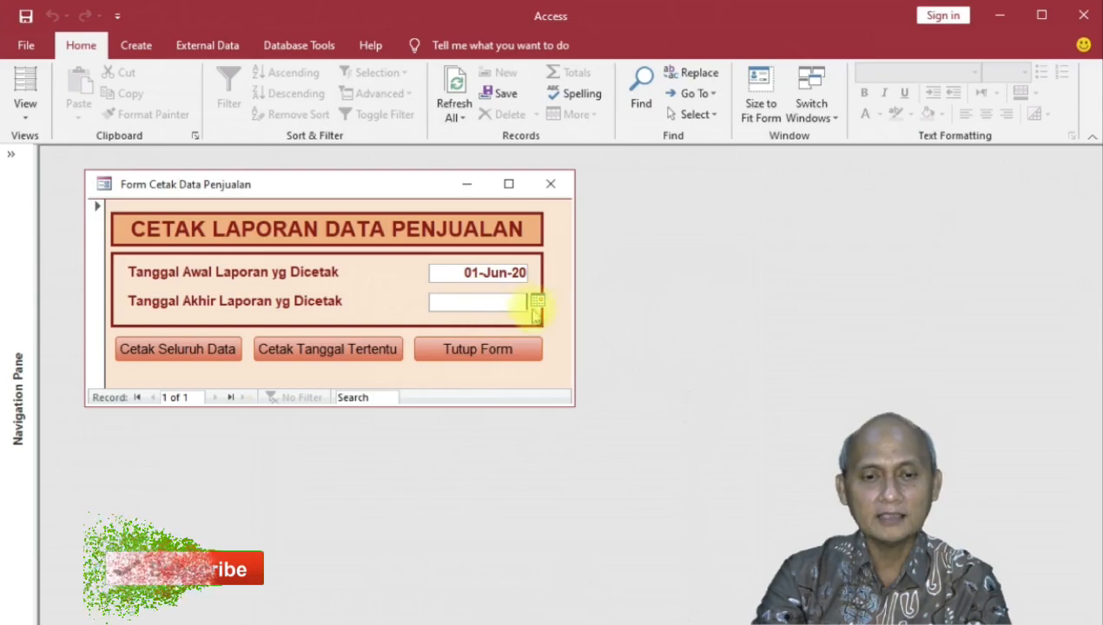
{"action": "left_click", "coordinate": [537, 301]}
{"action": "left_click", "coordinate": [384, 319]}
{"action": "left_click", "coordinate": [385, 319]}
{"action": "left_click", "coordinate": [385, 319]}
{"action": "left_click", "coordinate": [385, 319]}
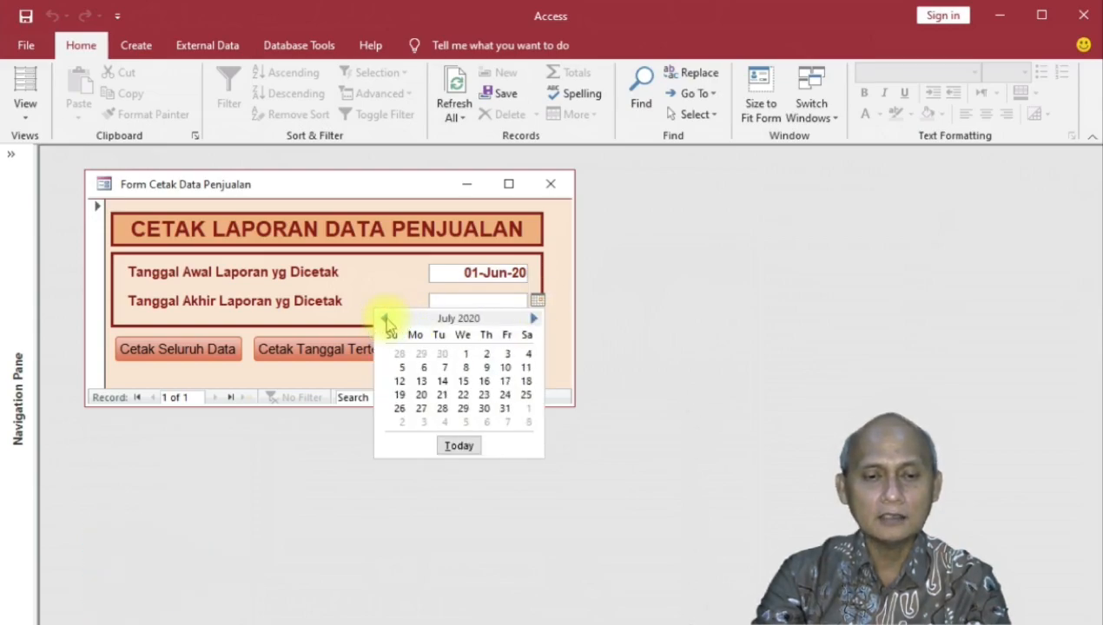
{"action": "left_click", "coordinate": [385, 320]}
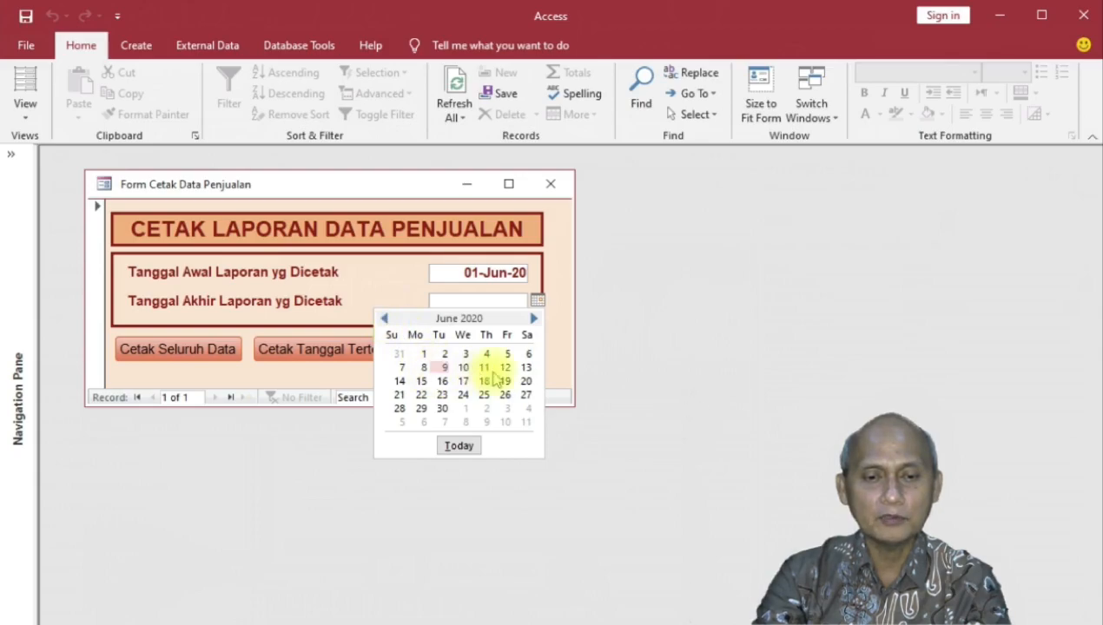
{"action": "left_click", "coordinate": [464, 368]}
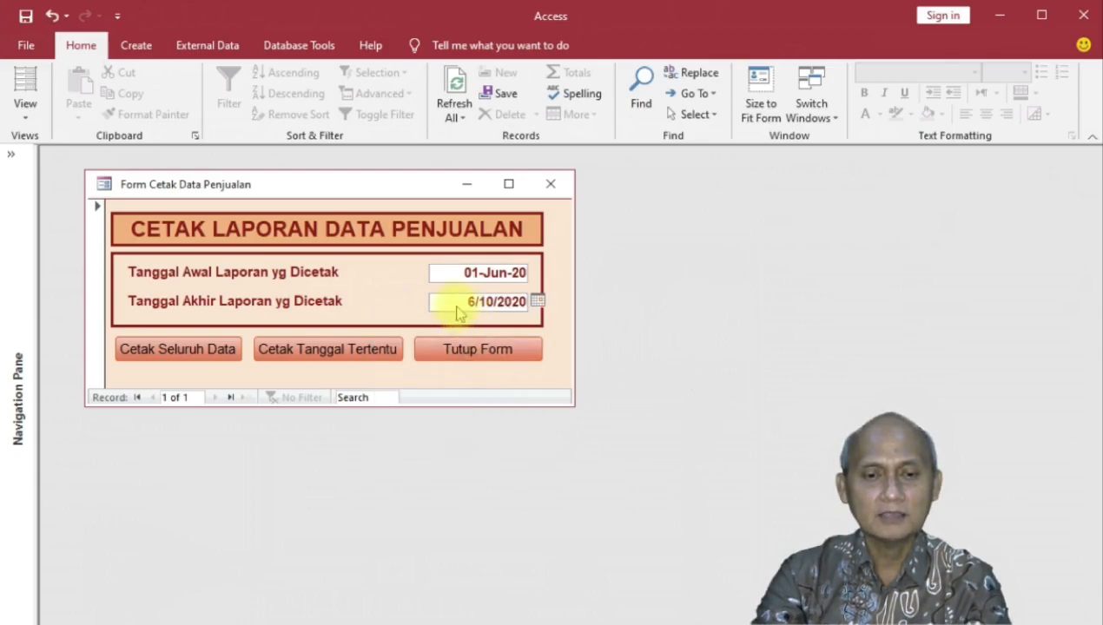
{"action": "left_click", "coordinate": [448, 279]}
{"action": "left_click", "coordinate": [452, 308]}
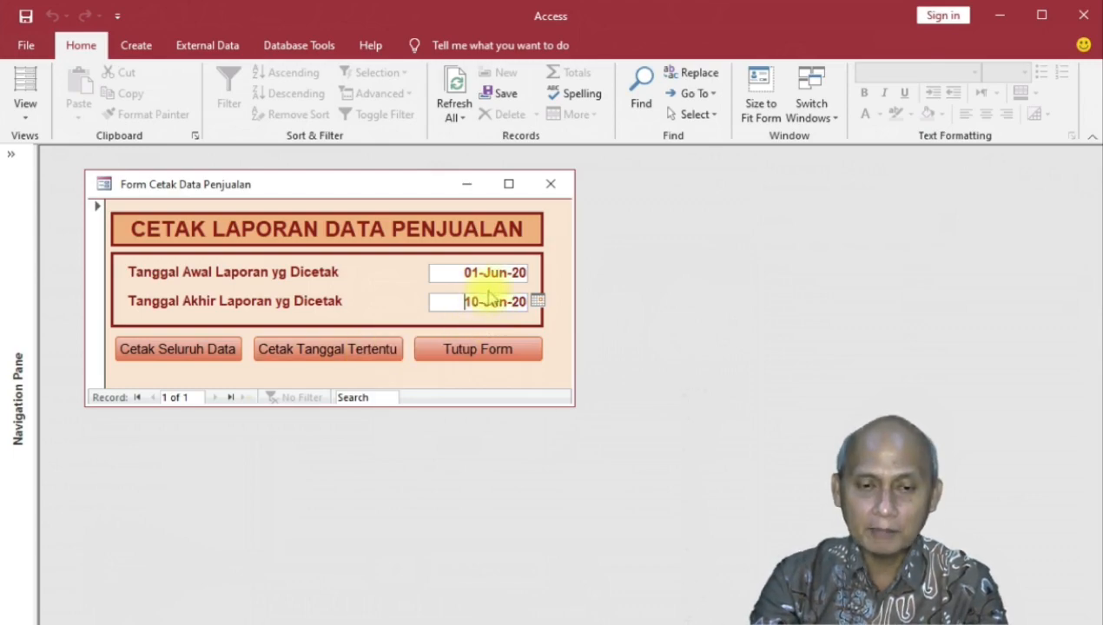
Step: Preview the report with Cetak Tanggal Tertentu, place it beside the form and examine the transaction dates up close
{"action": "left_click", "coordinate": [369, 350]}
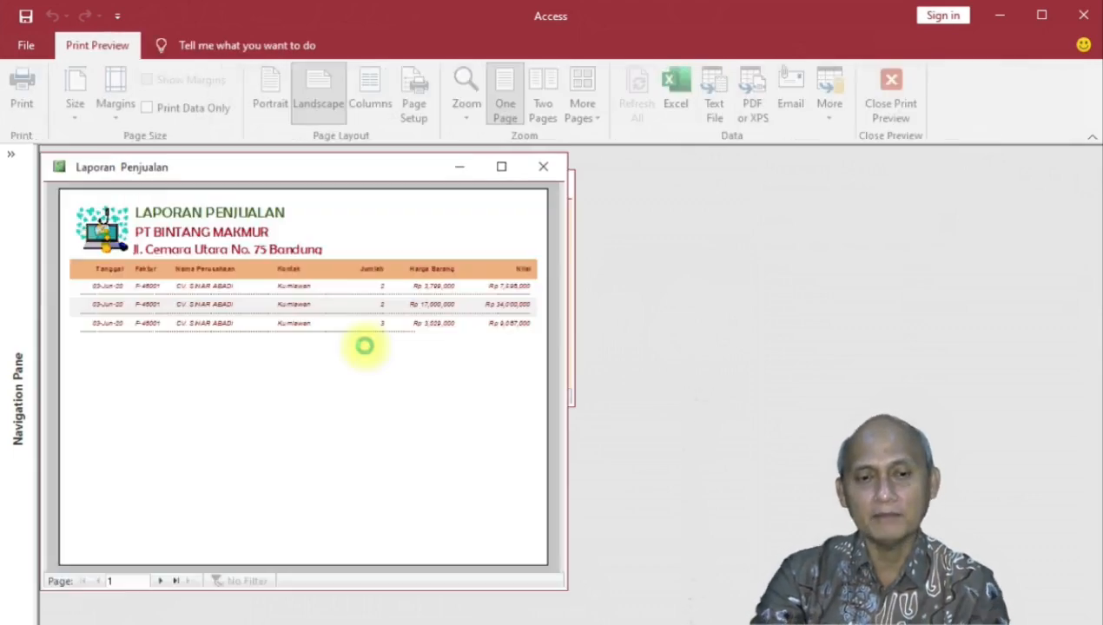
{"action": "left_click_drag", "start_coordinate": [328, 174], "coordinate": [648, 210]}
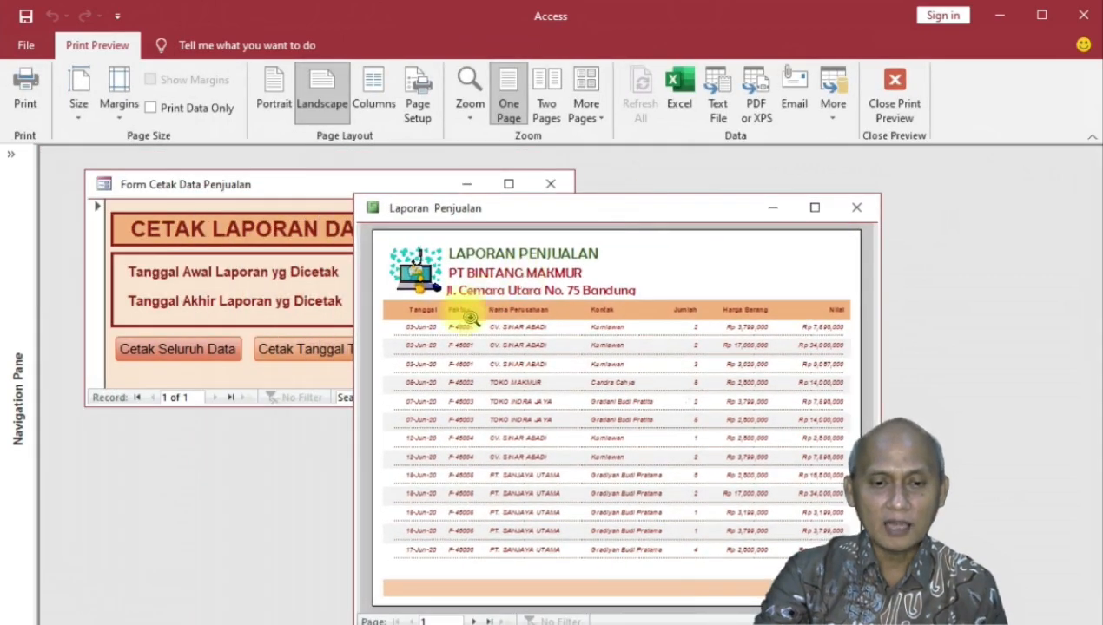
{"action": "left_click", "coordinate": [424, 327]}
{"action": "left_click", "coordinate": [419, 327]}
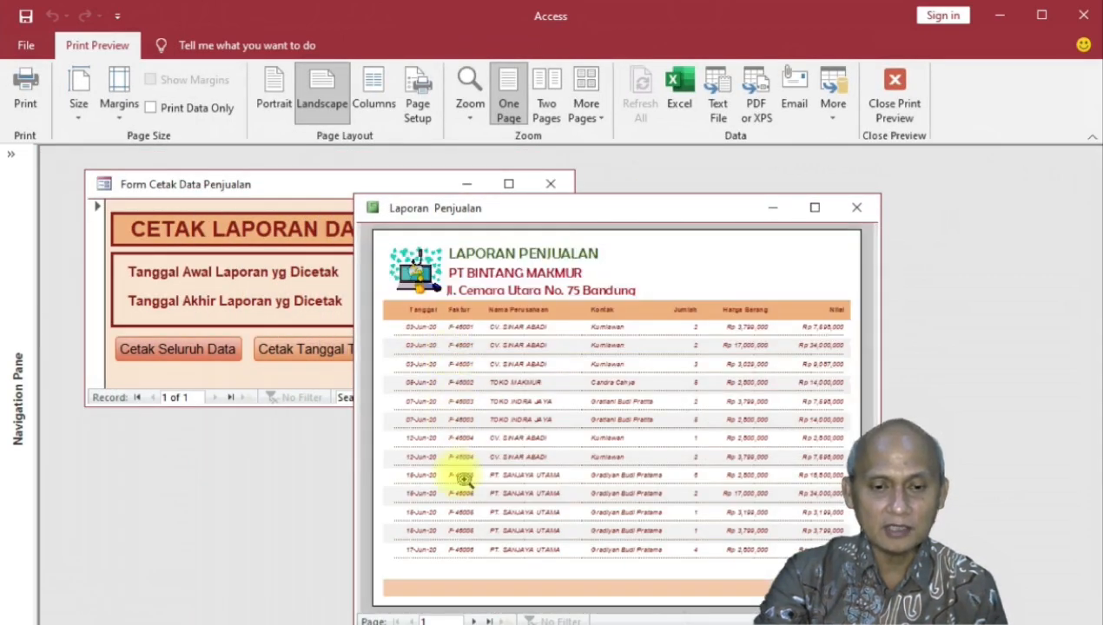
{"action": "left_click", "coordinate": [426, 532]}
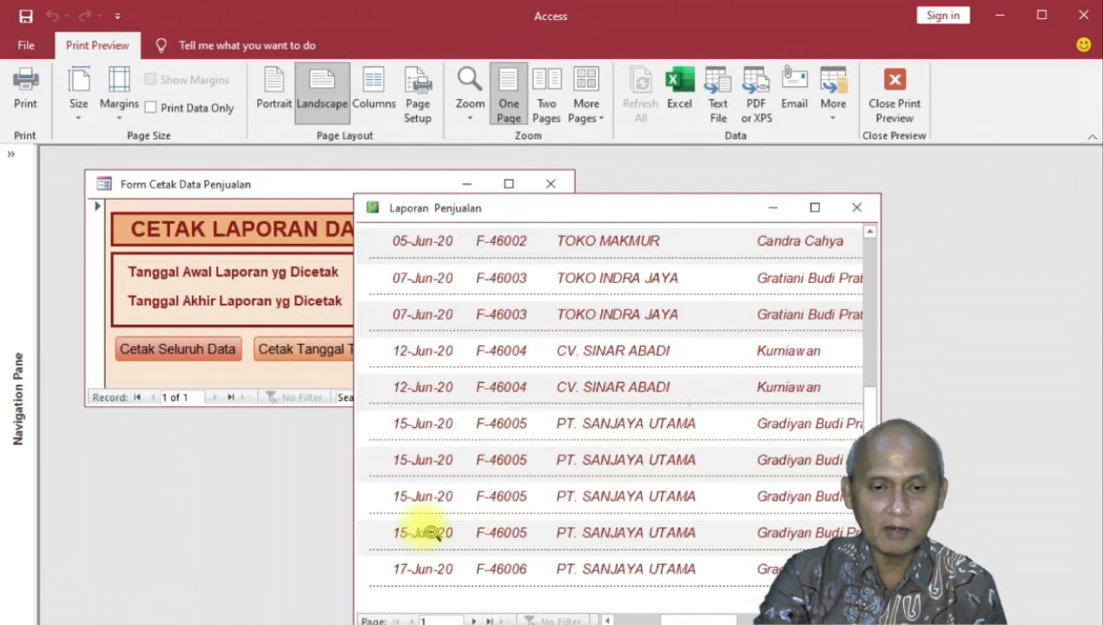
{"action": "left_click", "coordinate": [447, 434]}
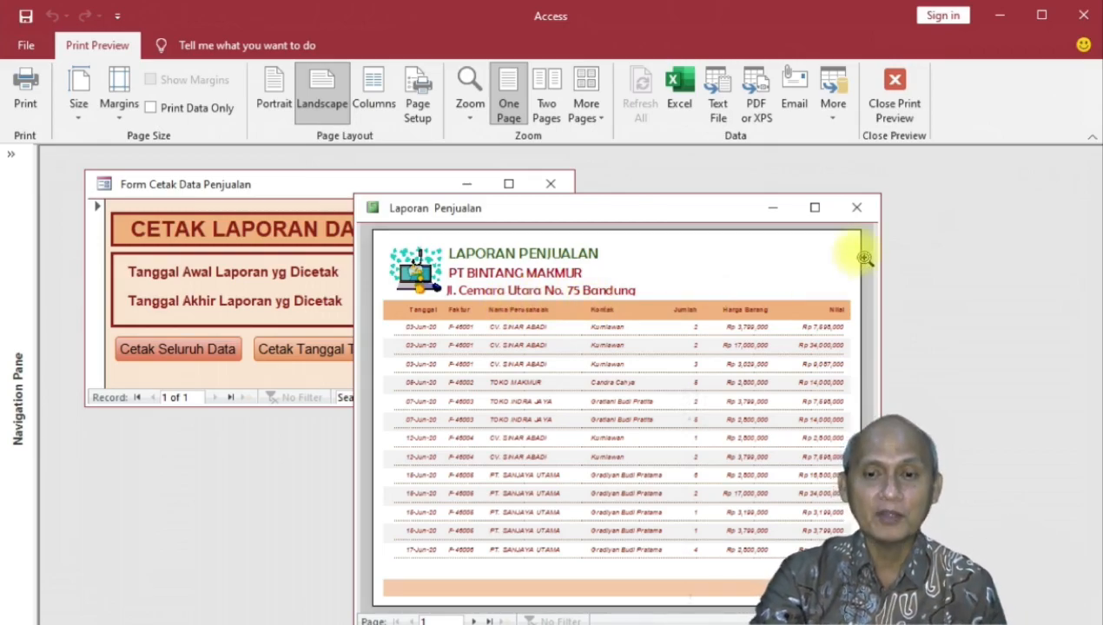
Step: Close the Laporan Penjualan preview and close the form with its Tutup Form button
{"action": "left_click", "coordinate": [856, 207]}
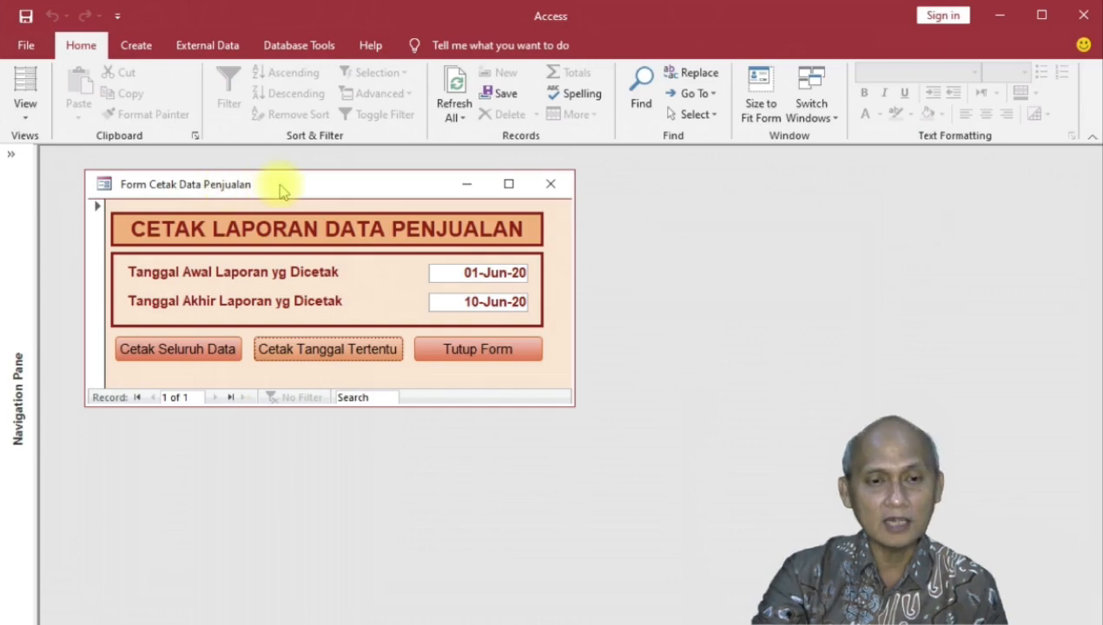
{"action": "left_click", "coordinate": [462, 353]}
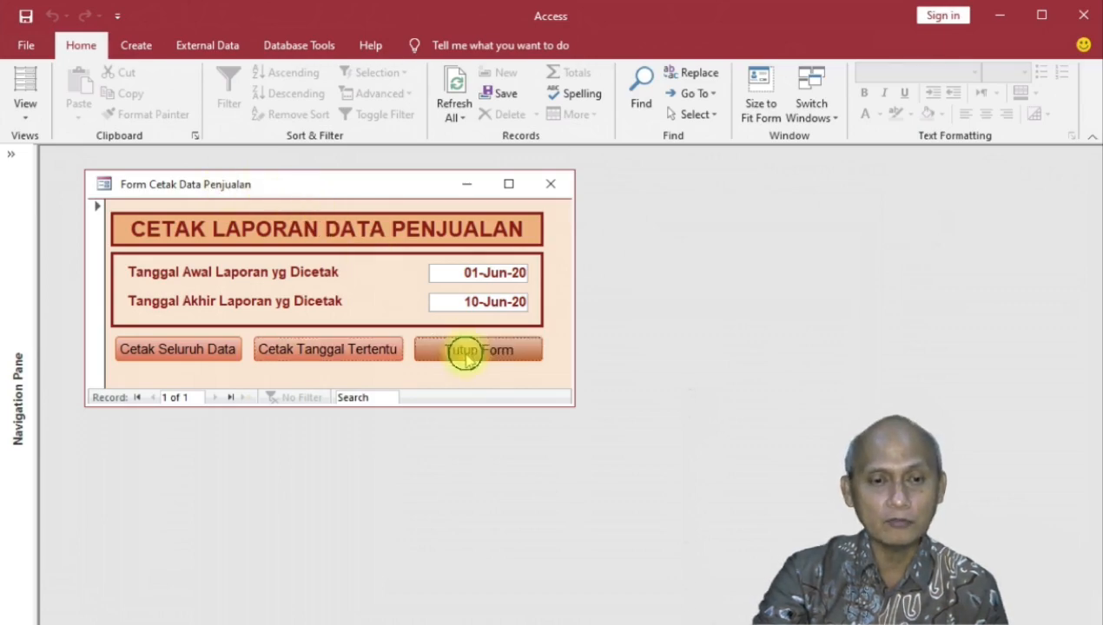
Step: Open Query Penjualan Kriteria in Design View and collapse the list of database objects
{"action": "left_click", "coordinate": [12, 154]}
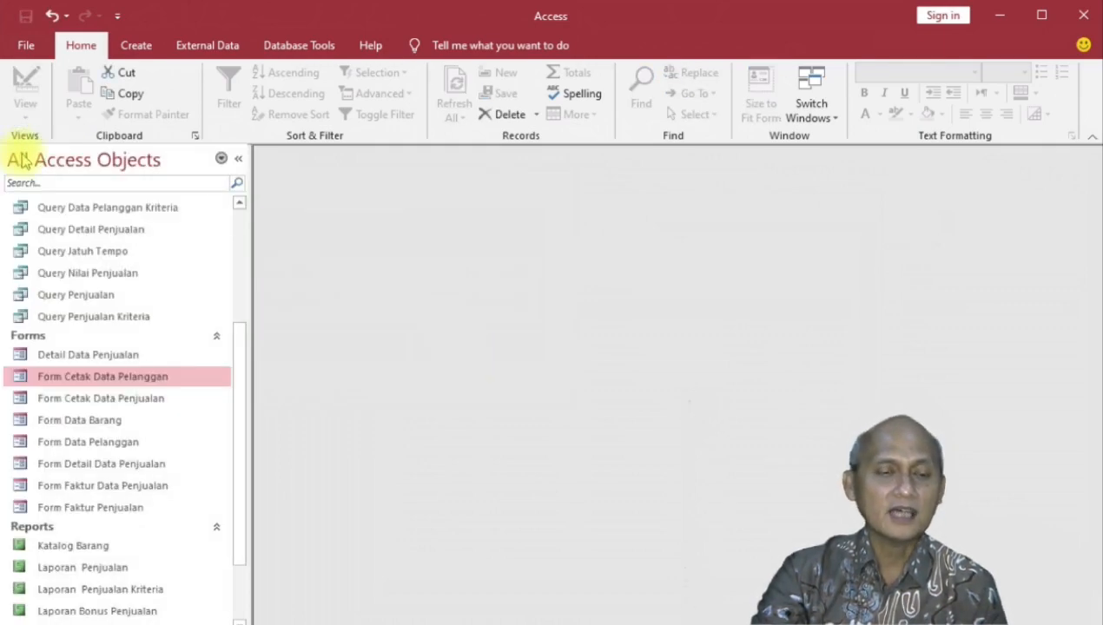
{"action": "double_click", "coordinate": [134, 318]}
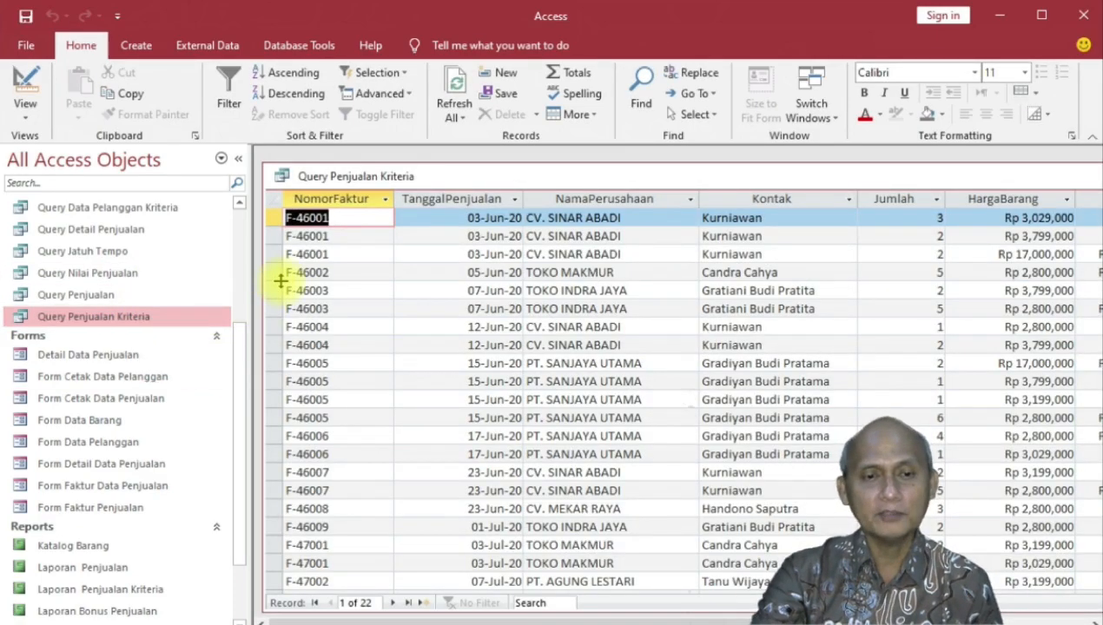
{"action": "left_click", "coordinate": [21, 111]}
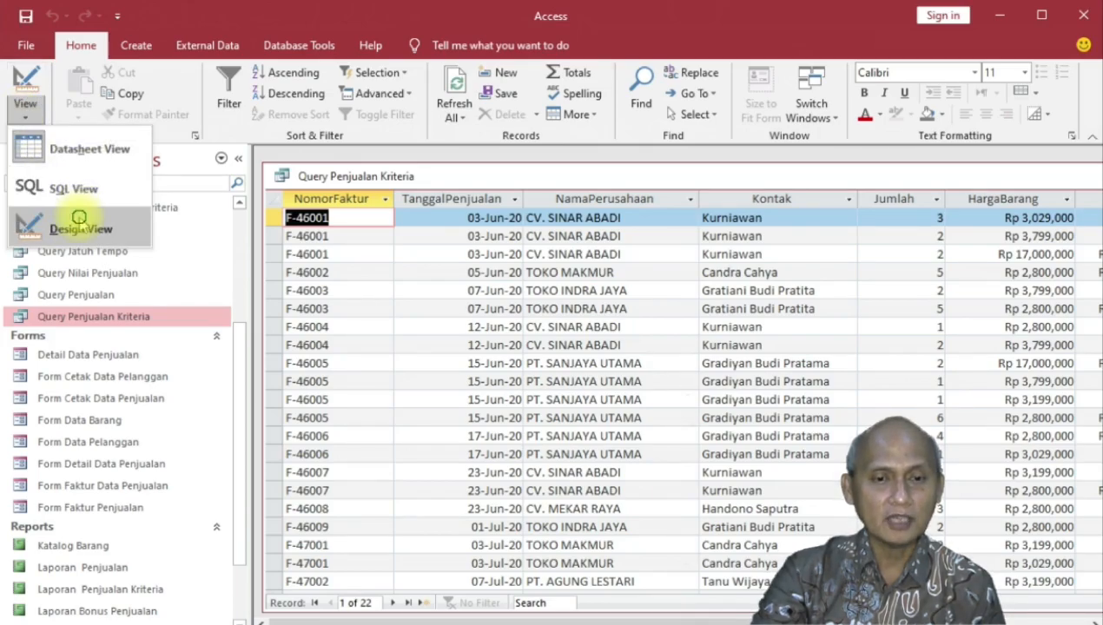
{"action": "left_click", "coordinate": [80, 227]}
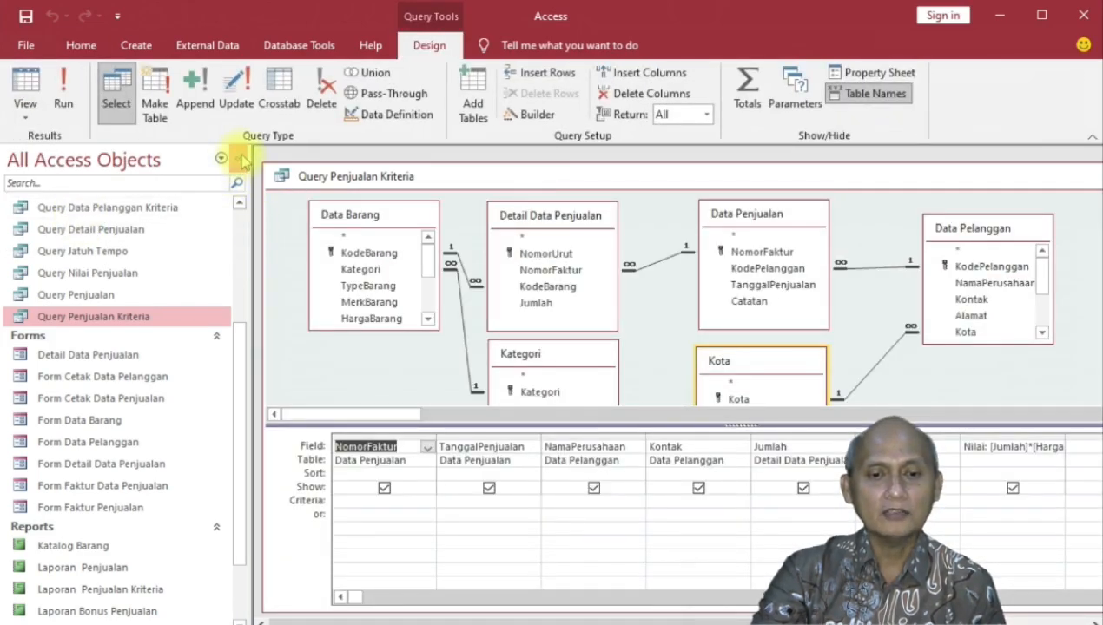
{"action": "left_click", "coordinate": [238, 158]}
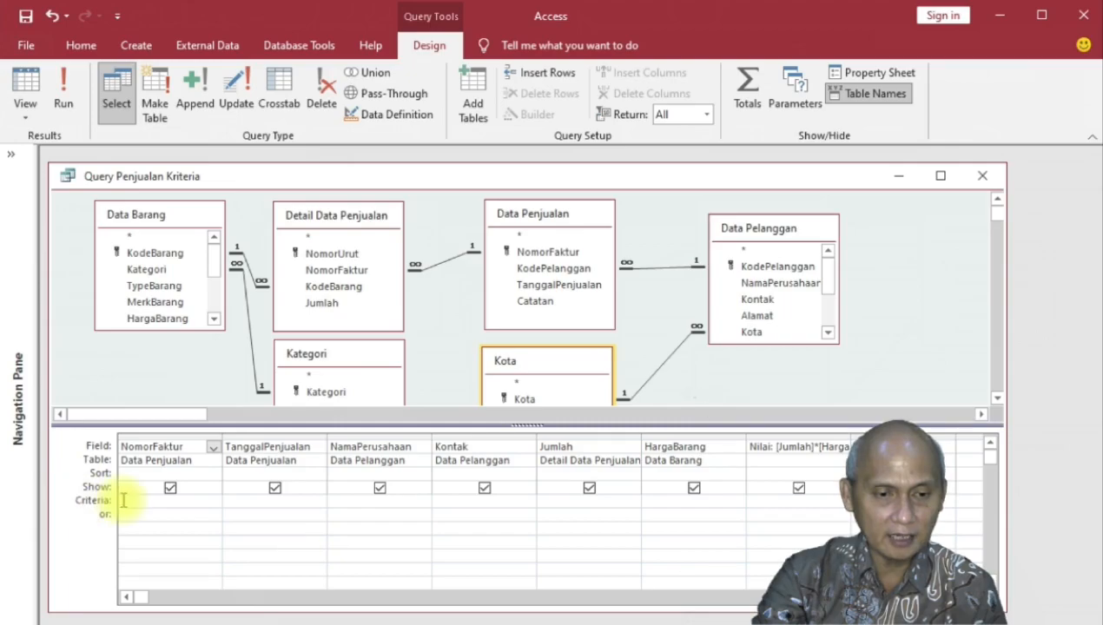
Step: Open the Expression Builder for the TanggalPenjualan criteria, start the expression with >= and widen the dialog
{"action": "left_click", "coordinate": [231, 501]}
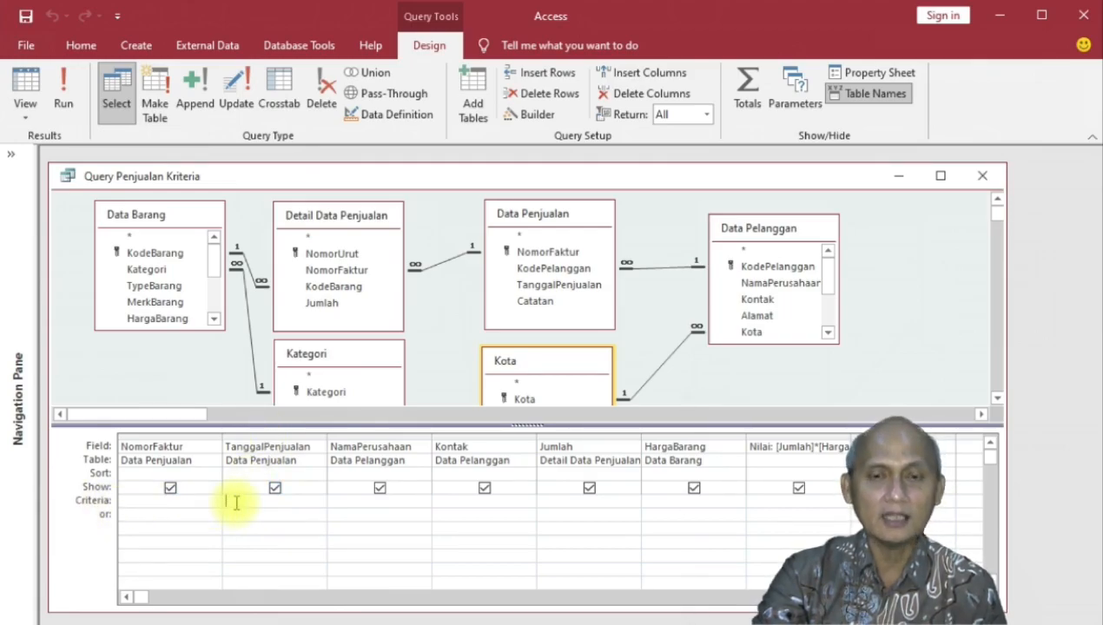
{"action": "left_click", "coordinate": [539, 116]}
{"action": "left_click_drag", "start_coordinate": [518, 111], "coordinate": [685, 220]}
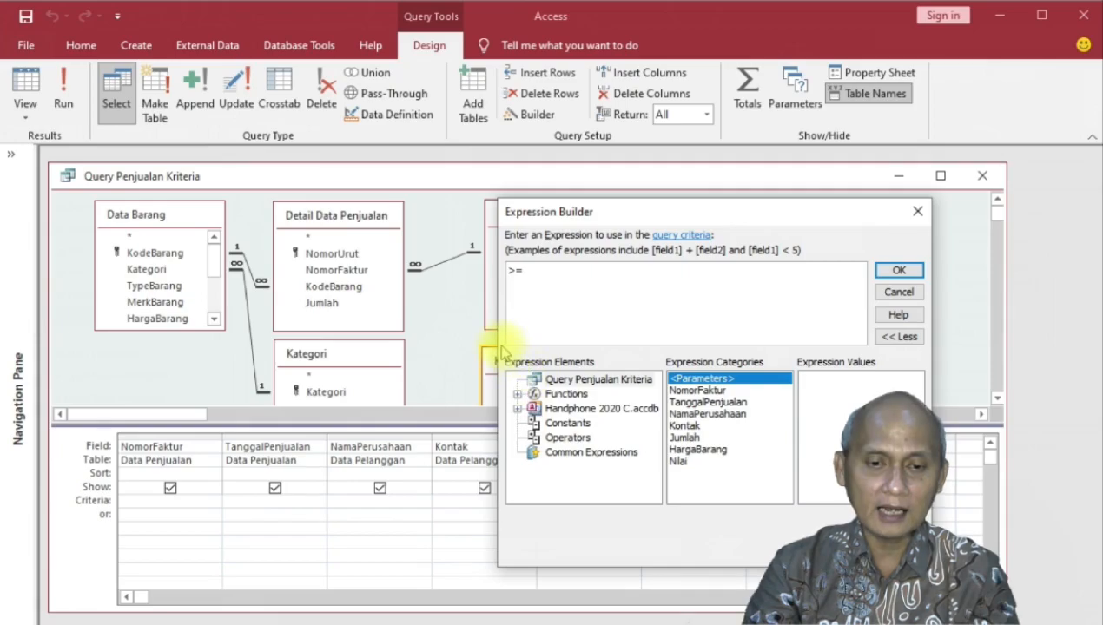
{"action": "left_click_drag", "start_coordinate": [494, 344], "coordinate": [273, 274]}
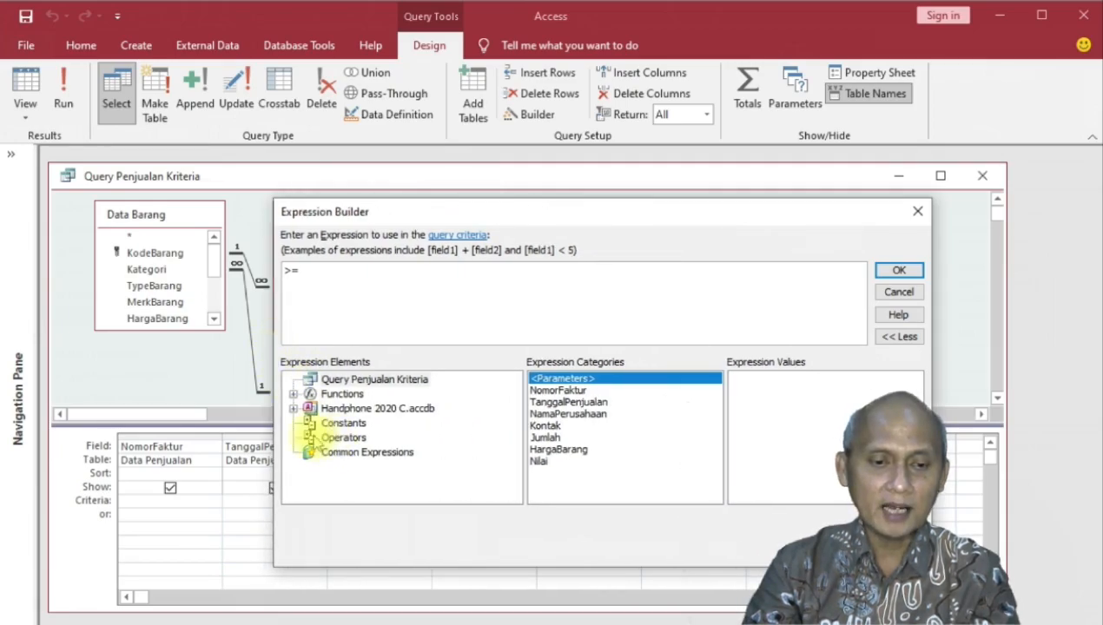
Step: Find Form Cetak Data Penjualan among all the database's forms and add its AWAL control after >= in the expression
{"action": "left_click", "coordinate": [294, 408]}
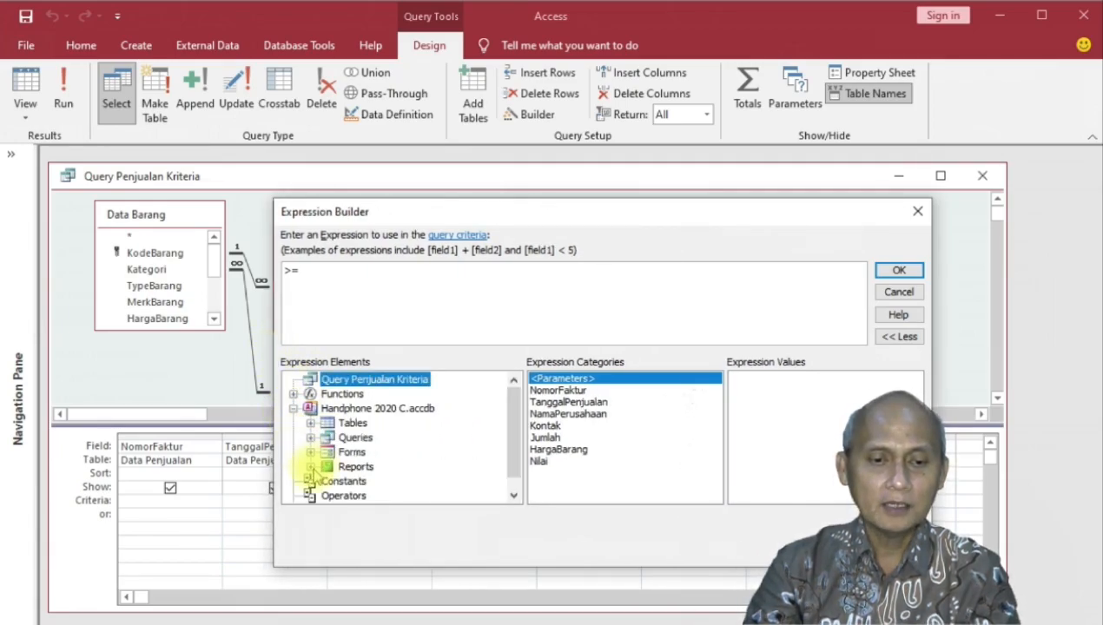
{"action": "left_click", "coordinate": [311, 452]}
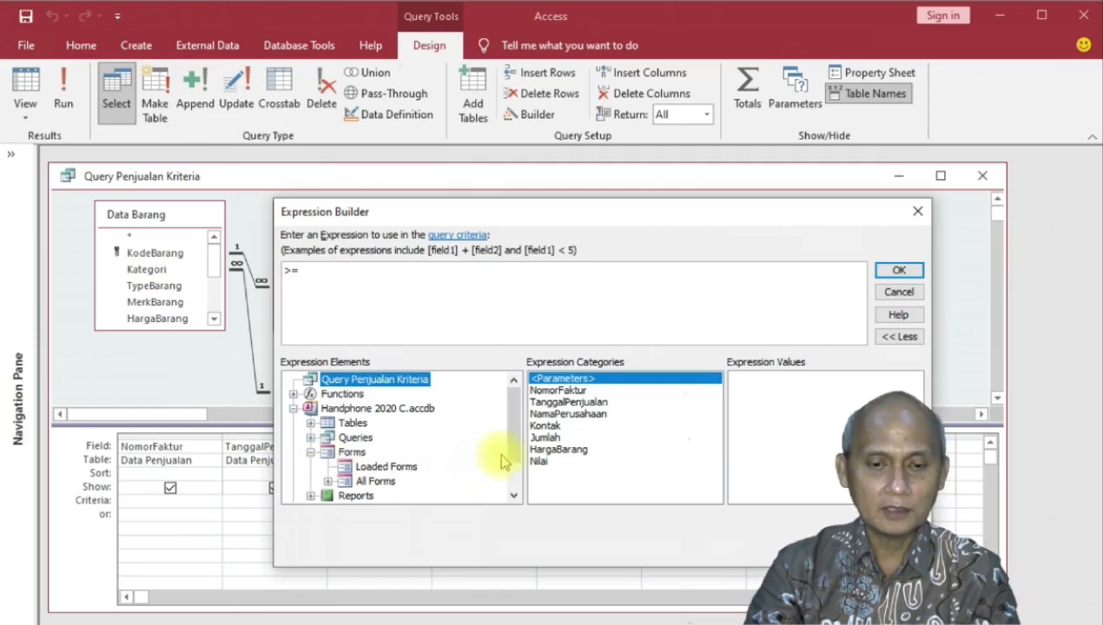
{"action": "left_click_drag", "start_coordinate": [517, 415], "coordinate": [514, 439]}
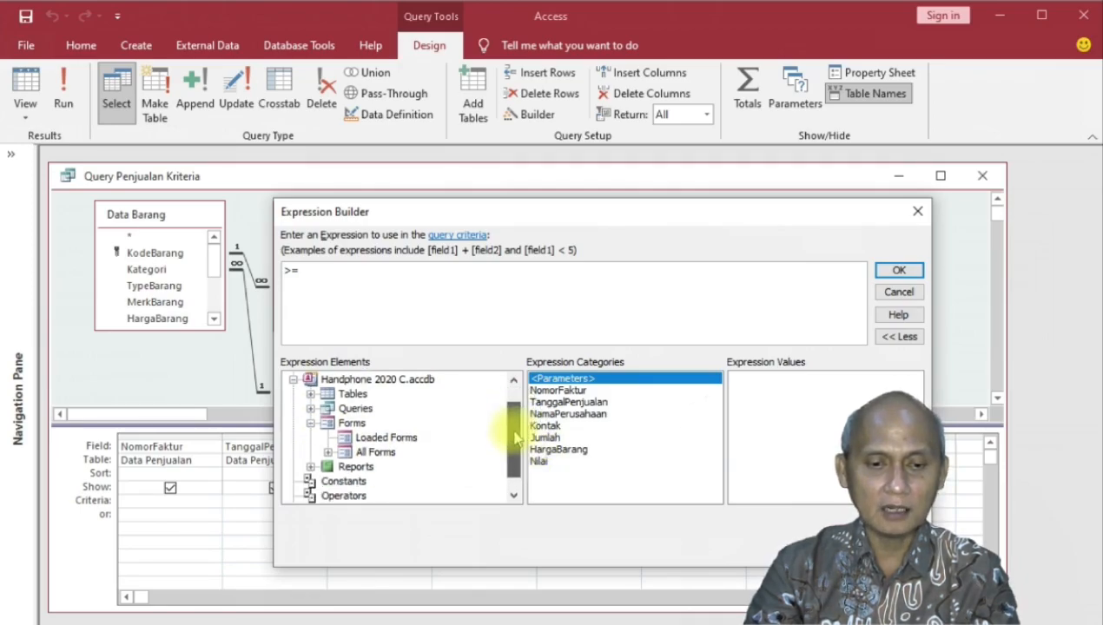
{"action": "left_click", "coordinate": [328, 453]}
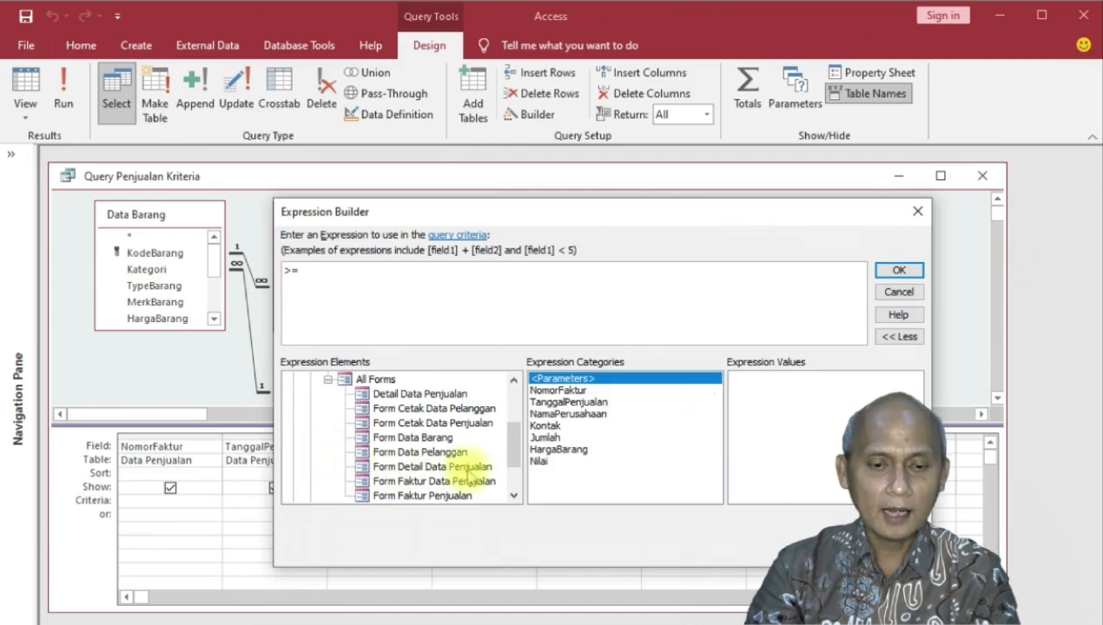
{"action": "left_click", "coordinate": [458, 425]}
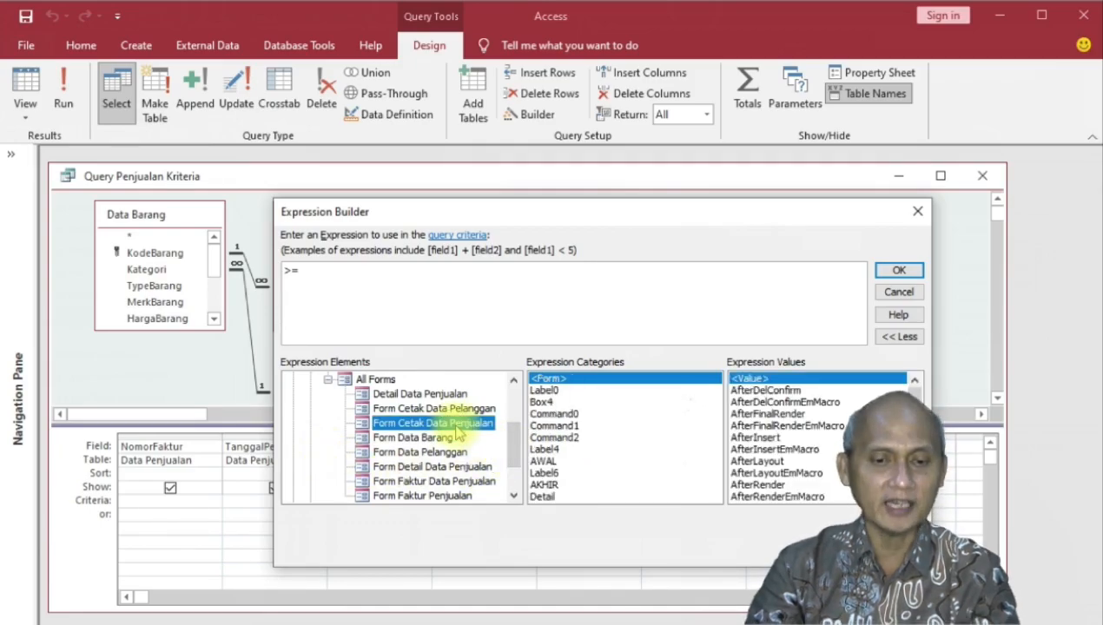
{"action": "left_click_drag", "start_coordinate": [513, 434], "coordinate": [521, 398]}
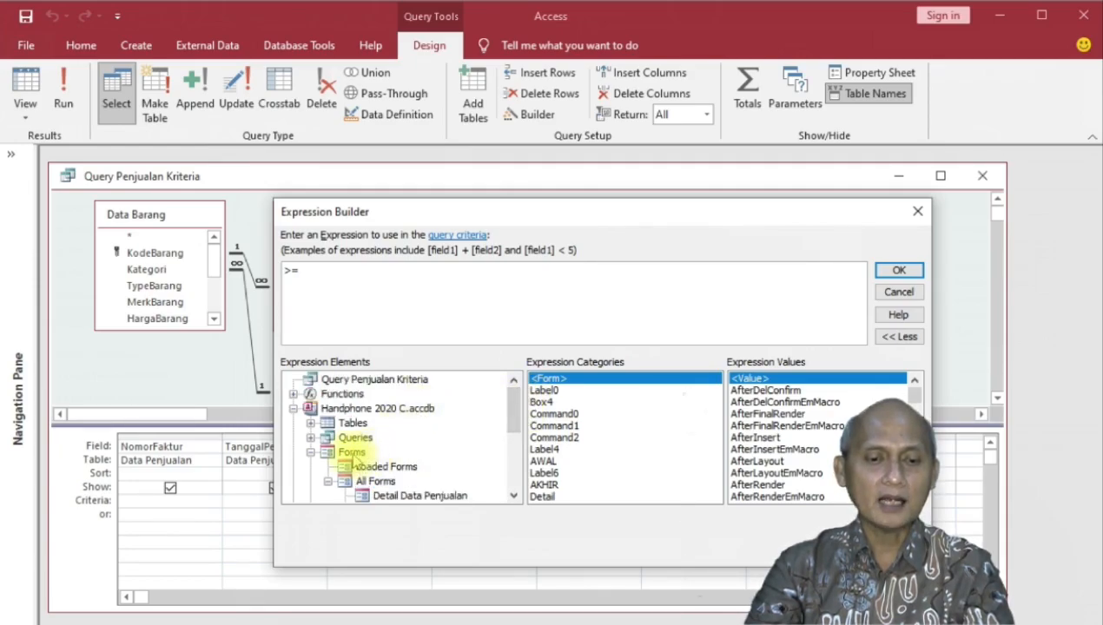
{"action": "scroll", "coordinate": [511, 412], "scroll_direction": "down", "scroll_amount": 3}
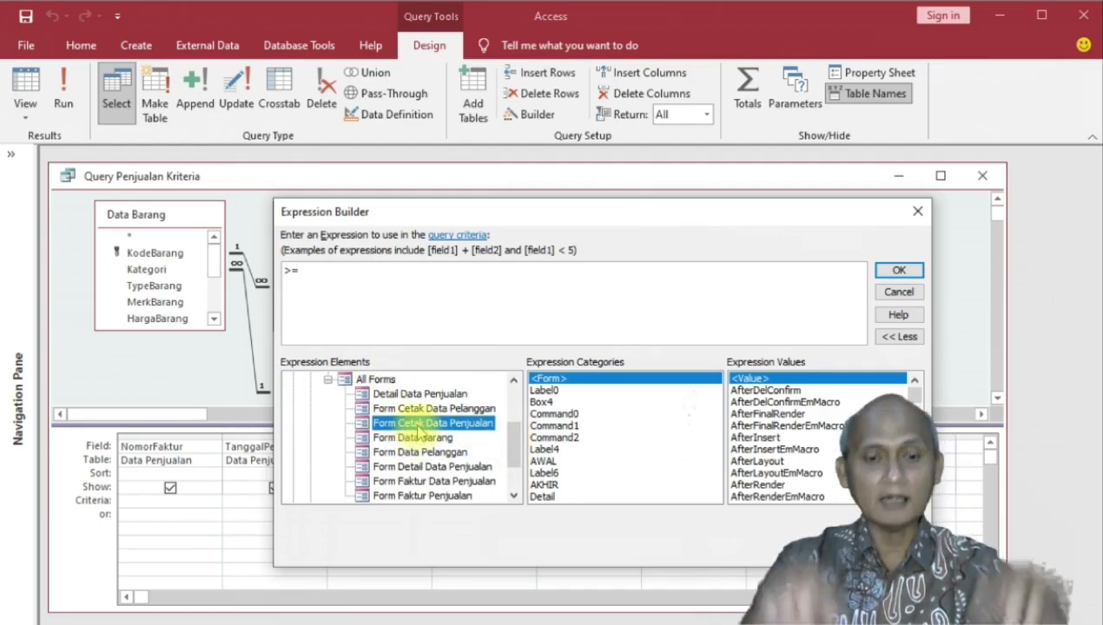
{"action": "left_click", "coordinate": [543, 461]}
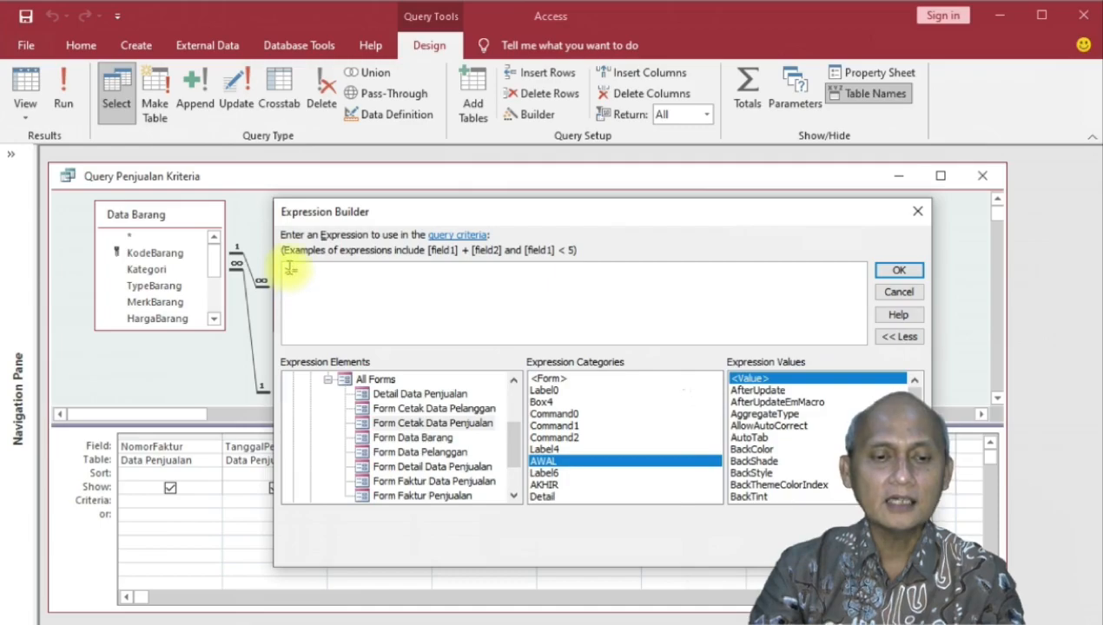
{"action": "double_click", "coordinate": [574, 462]}
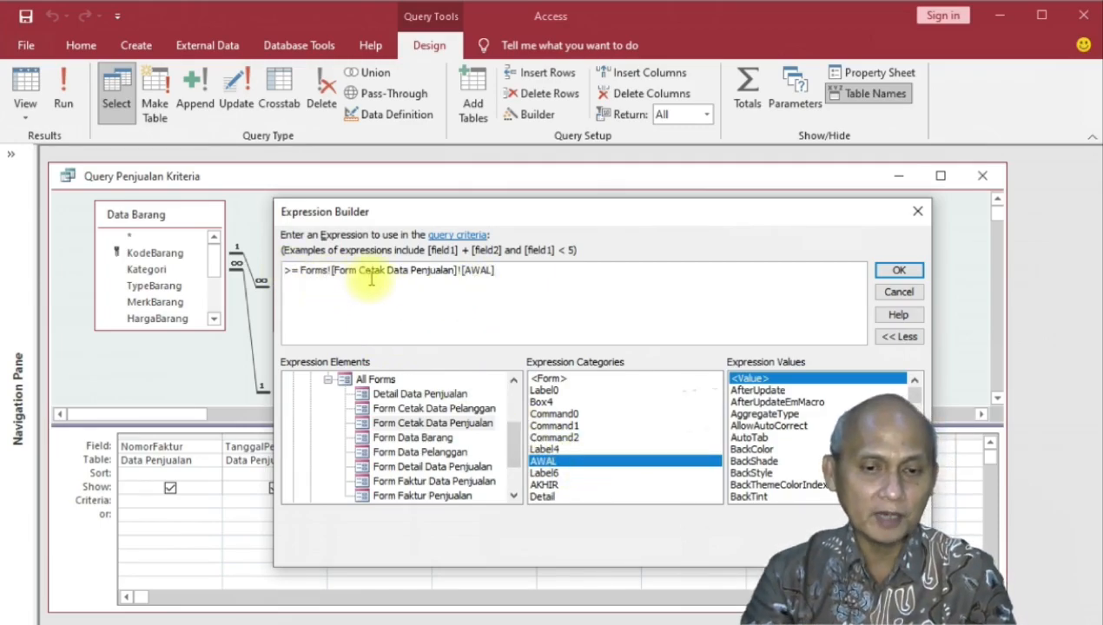
Step: Complete the criterion with "and <=" plus the form's AKHIR control, accept the expression, and save and close the query
{"action": "type", "text": "and <="}
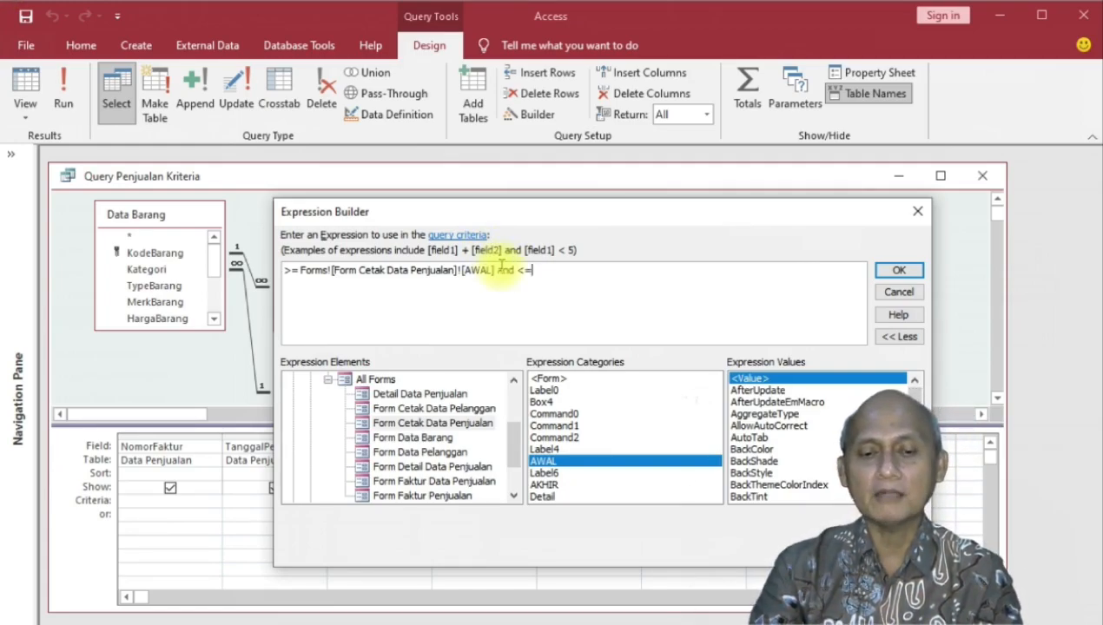
{"action": "double_click", "coordinate": [547, 485]}
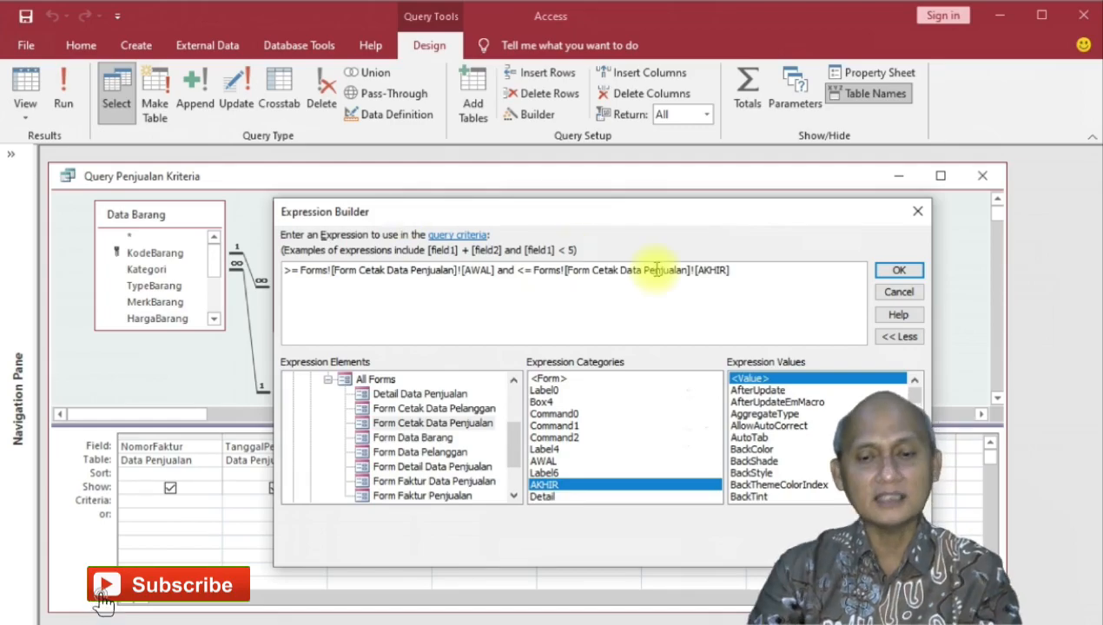
{"action": "left_click", "coordinate": [903, 271]}
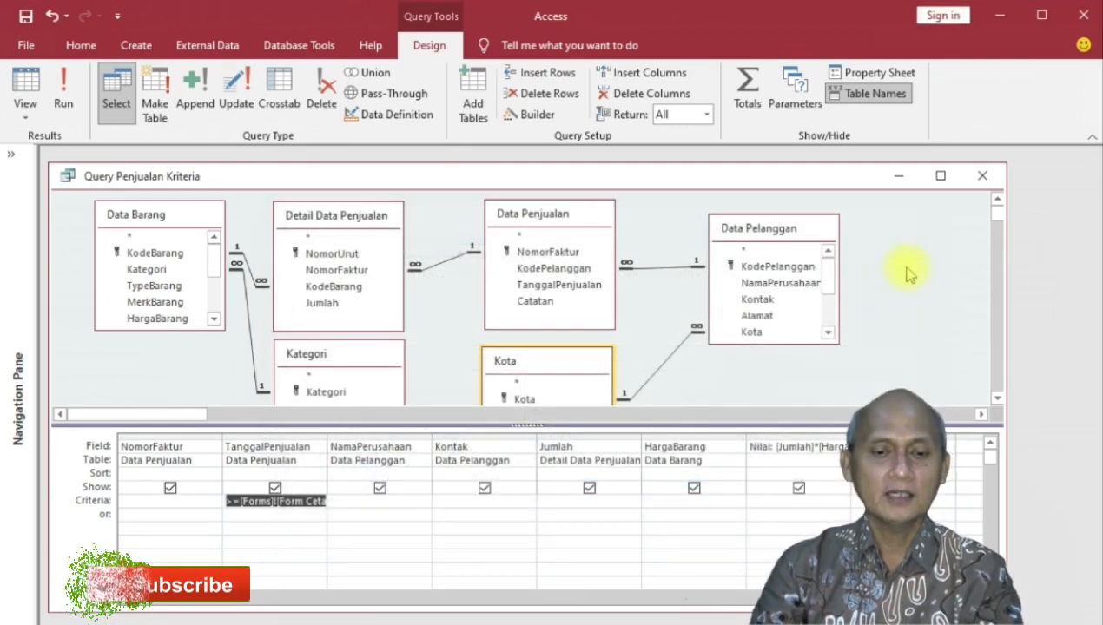
{"action": "left_click", "coordinate": [278, 501]}
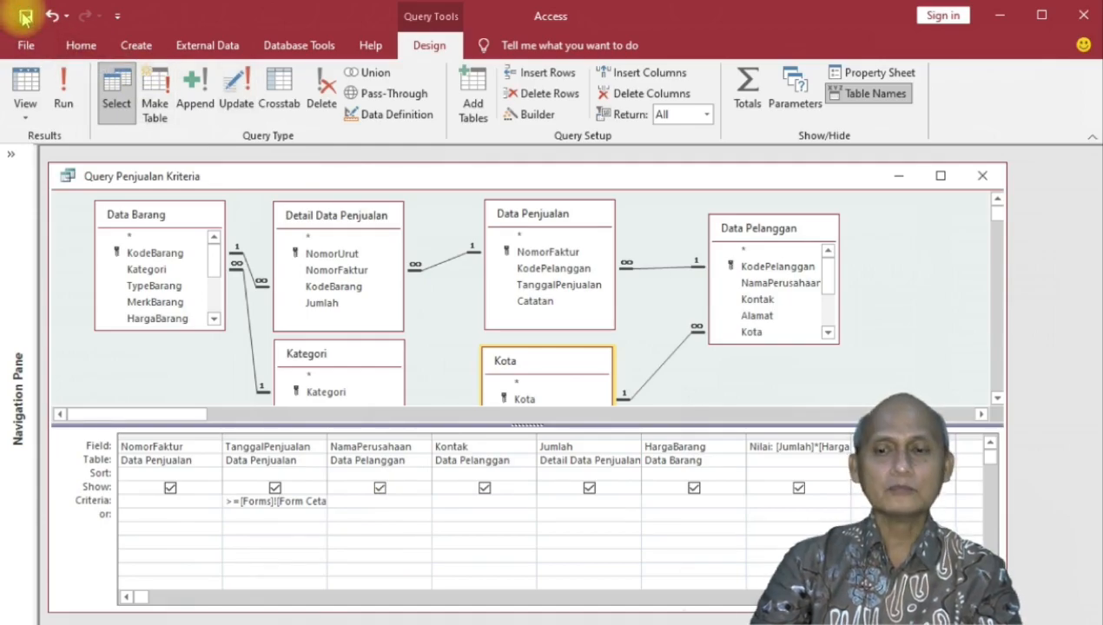
{"action": "left_click", "coordinate": [976, 176]}
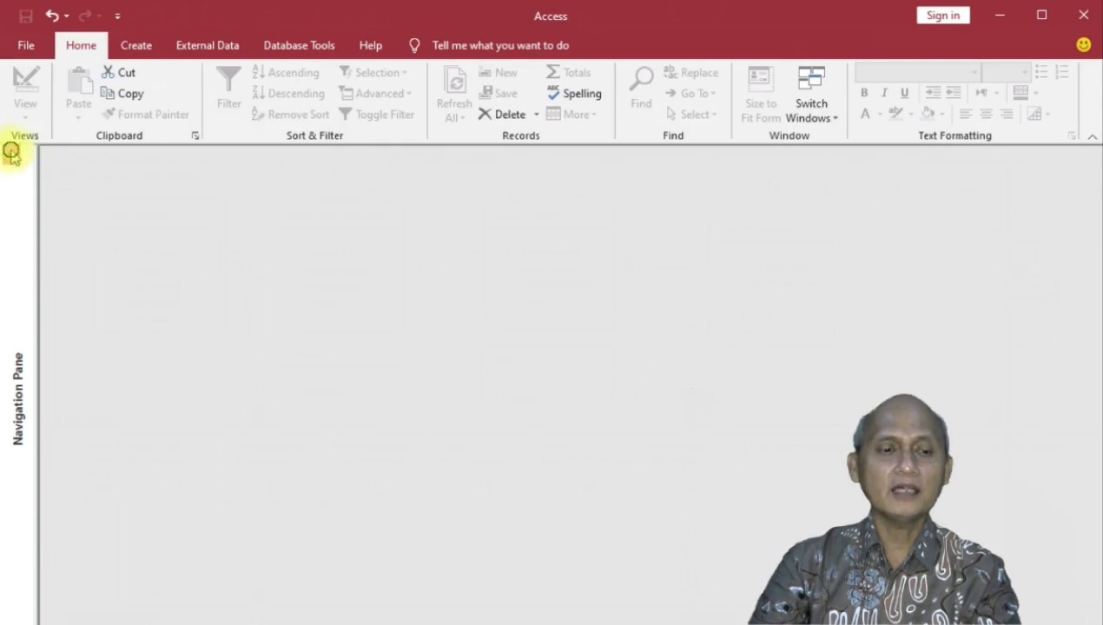
Step: Open Form Cetak Data Penjualan in Form View and collapse the object list
{"action": "left_click", "coordinate": [10, 154]}
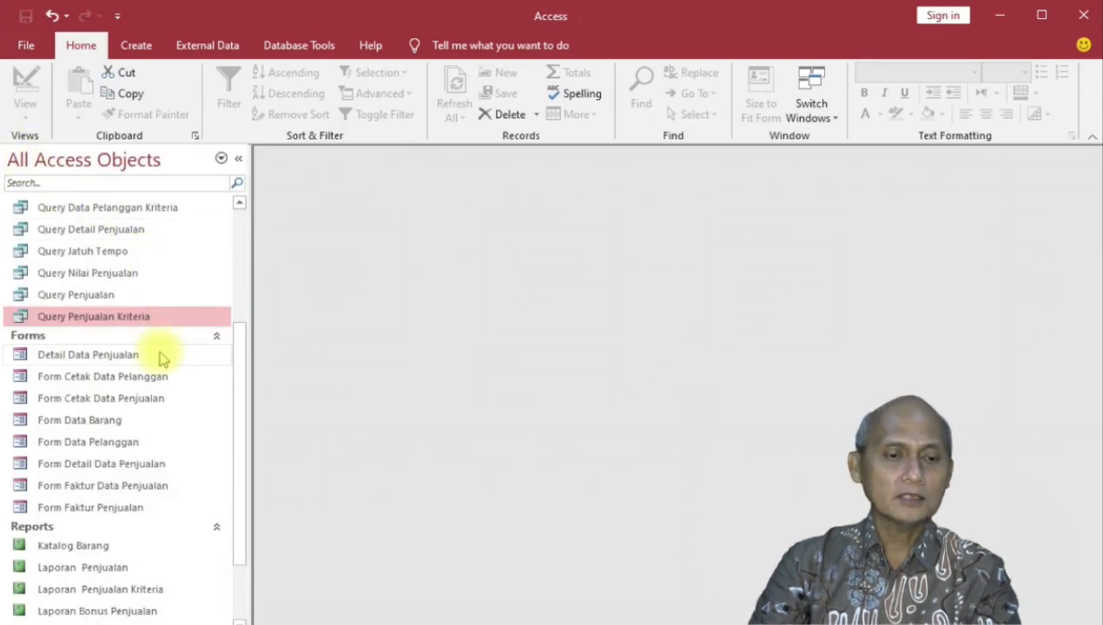
{"action": "left_click", "coordinate": [147, 398]}
{"action": "double_click", "coordinate": [148, 397]}
{"action": "left_click", "coordinate": [238, 158]}
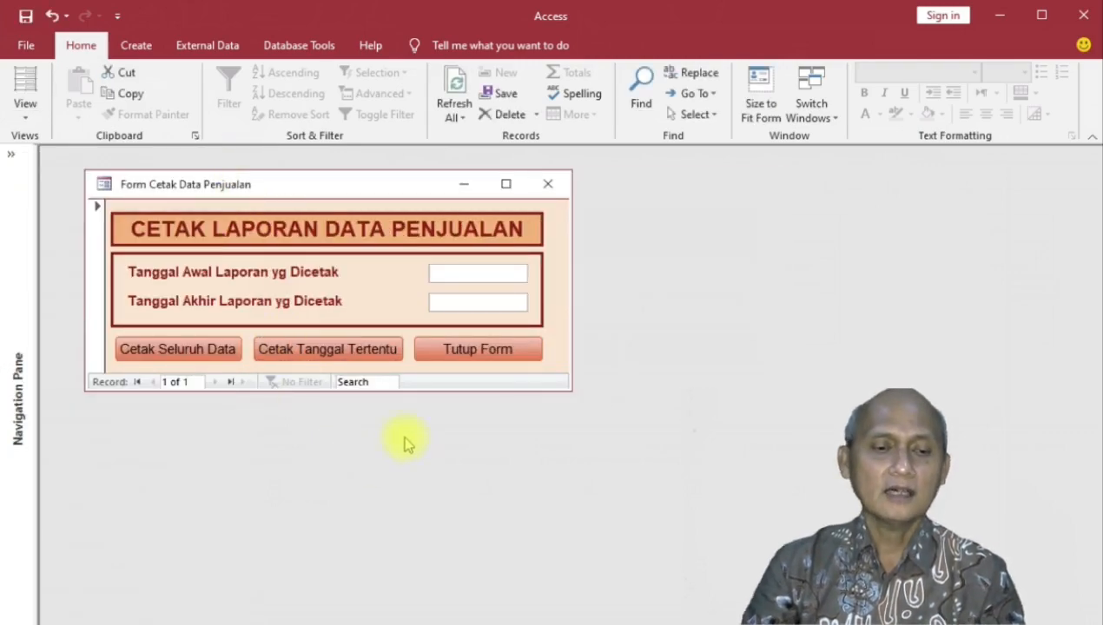
Step: Preview the complete Laporan Penjualan with Cetak Seluruh Data, place it beside the form to check it, and close the preview
{"action": "left_click", "coordinate": [202, 350]}
{"action": "left_click_drag", "start_coordinate": [274, 165], "coordinate": [792, 224]}
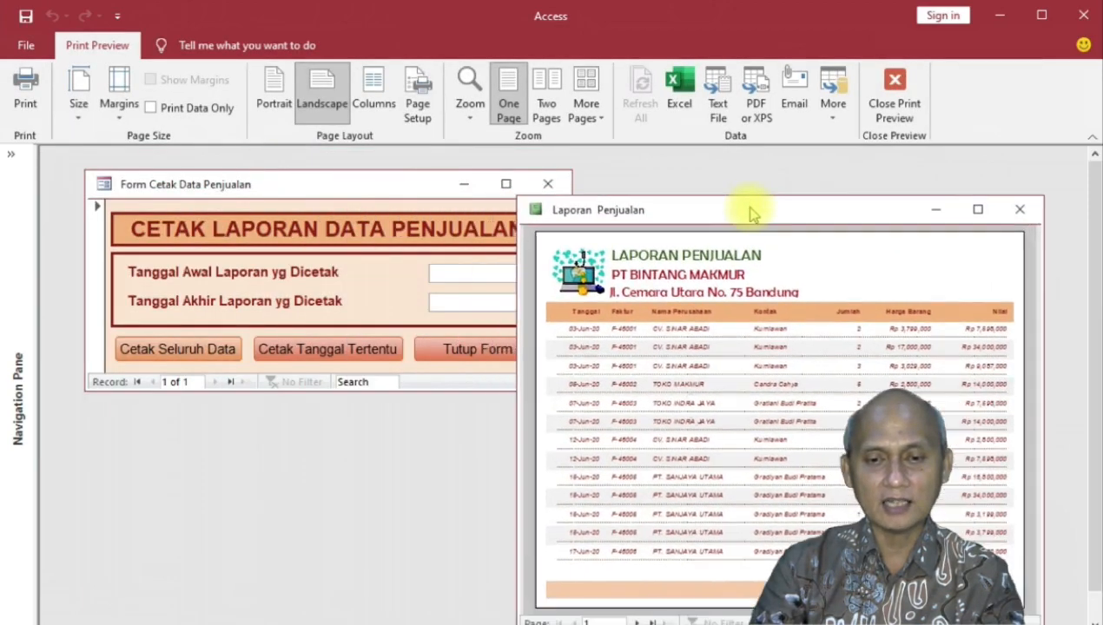
{"action": "left_click", "coordinate": [1023, 210]}
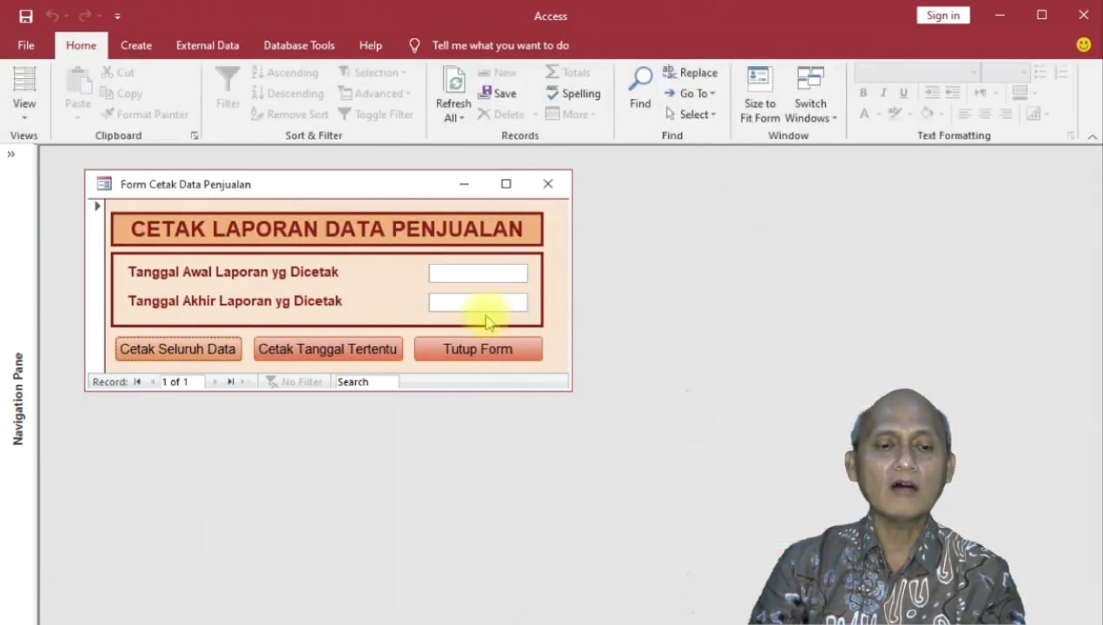
Step: Set Tanggal Awal Laporan yg Dicetak to 1 June 2020 using the date picker
{"action": "left_click", "coordinate": [465, 274]}
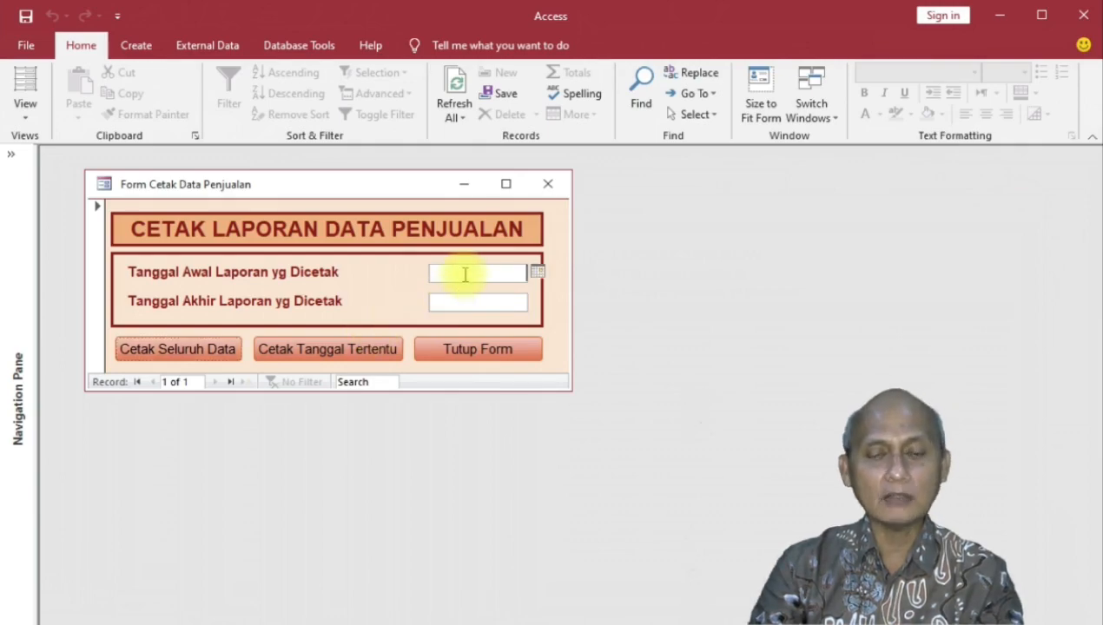
{"action": "left_click", "coordinate": [538, 272]}
{"action": "left_click", "coordinate": [385, 290]}
{"action": "left_click", "coordinate": [385, 290]}
{"action": "left_click", "coordinate": [385, 290]}
{"action": "left_click", "coordinate": [385, 290]}
{"action": "left_click", "coordinate": [385, 291]}
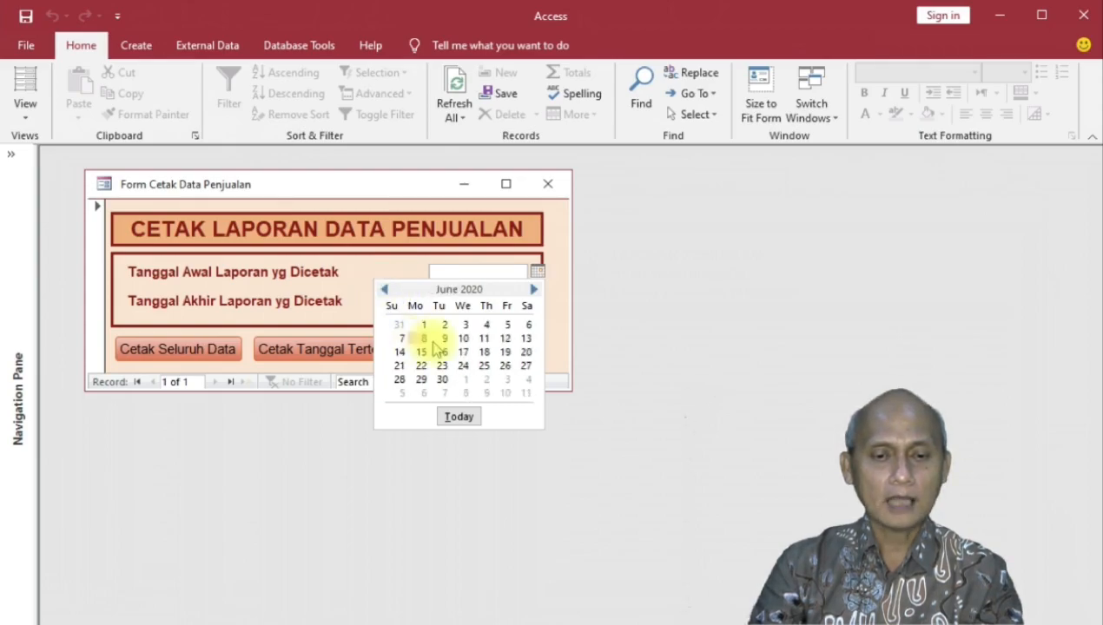
{"action": "left_click", "coordinate": [419, 324]}
Step: Set Tanggal Akhir Laporan yg Dicetak to 10 June 2020 using the date picker
{"action": "left_click", "coordinate": [483, 302]}
{"action": "left_click", "coordinate": [538, 302]}
{"action": "left_click", "coordinate": [385, 319]}
{"action": "left_click", "coordinate": [385, 319]}
{"action": "left_click", "coordinate": [384, 319]}
{"action": "left_click", "coordinate": [385, 318]}
{"action": "left_click", "coordinate": [385, 319]}
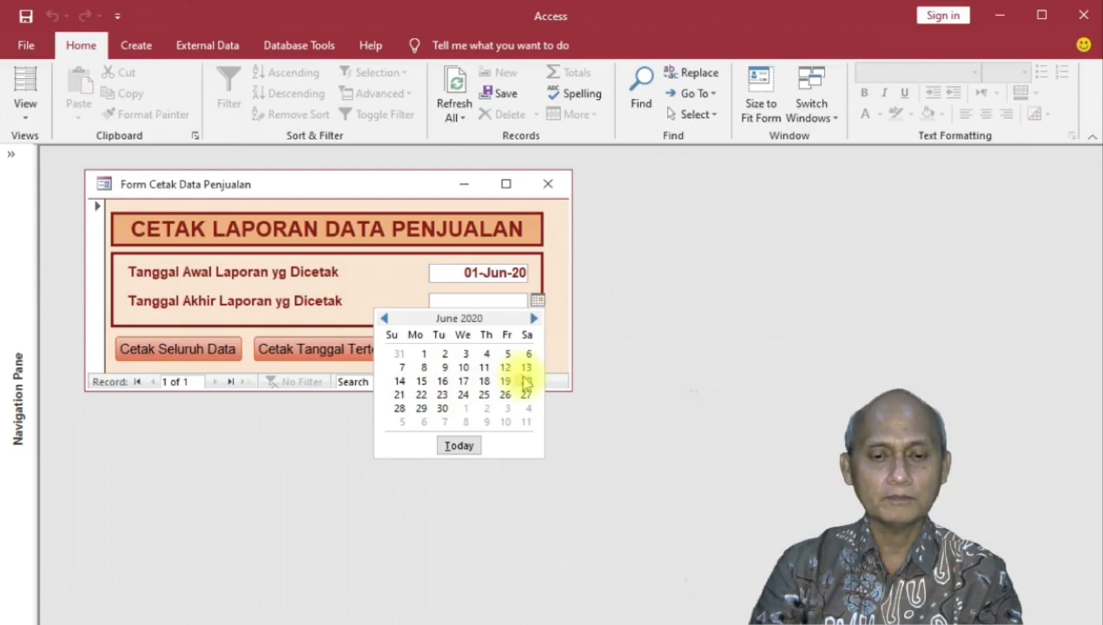
{"action": "left_click", "coordinate": [463, 367]}
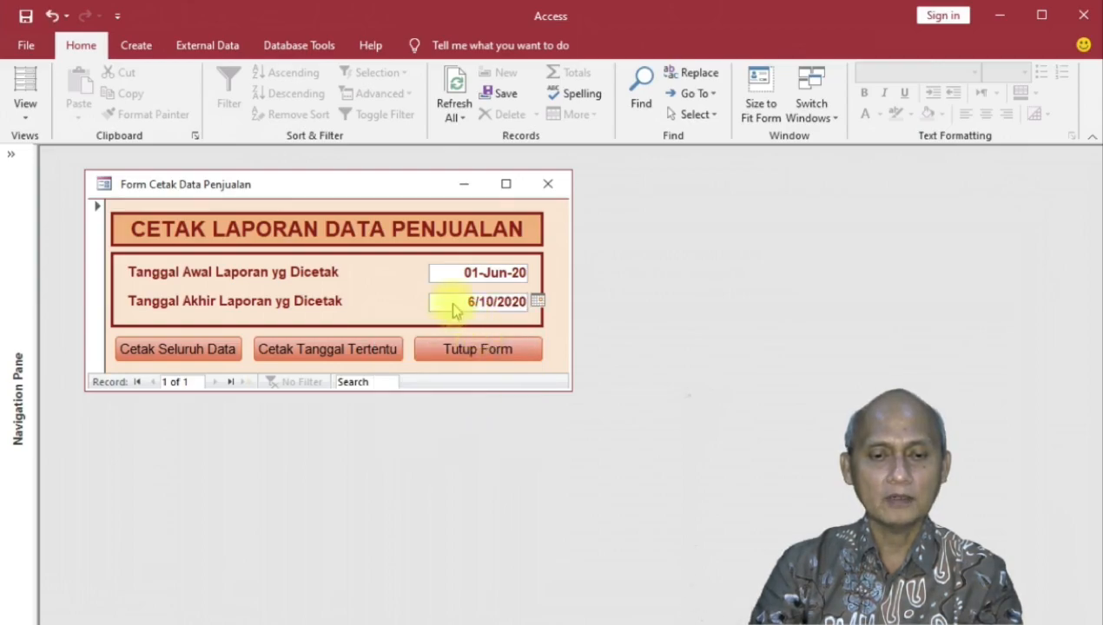
{"action": "left_click", "coordinate": [445, 272]}
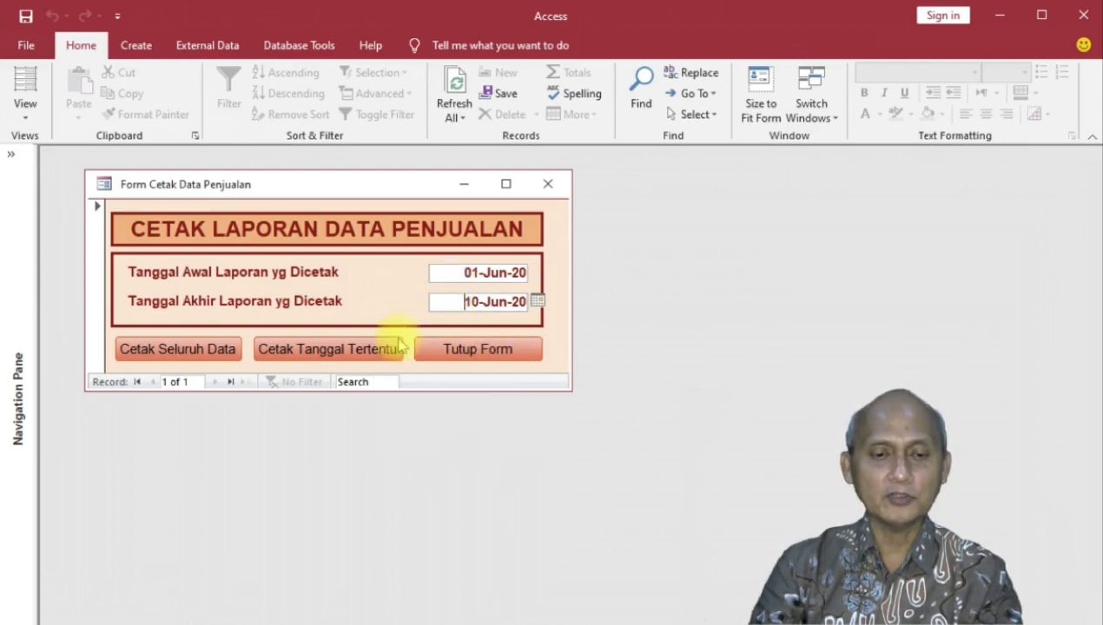
Step: Preview the date-limited report with Cetak Tanggal Tertentu, examine its transaction dates enlarged beside the form, and close the preview
{"action": "left_click", "coordinate": [369, 356]}
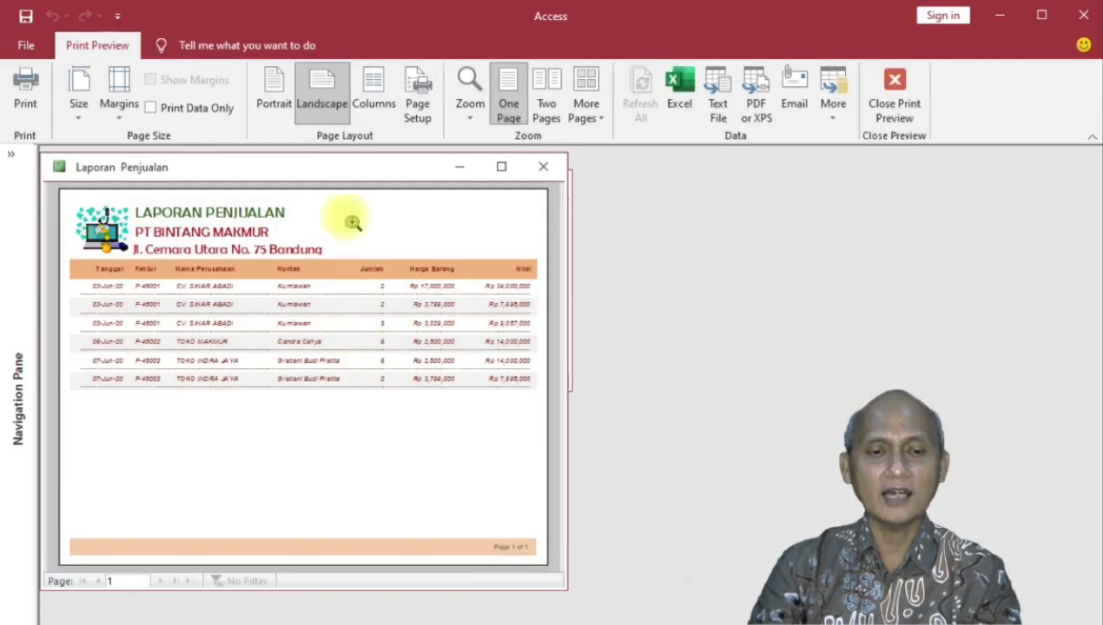
{"action": "left_click_drag", "start_coordinate": [333, 172], "coordinate": [686, 208]}
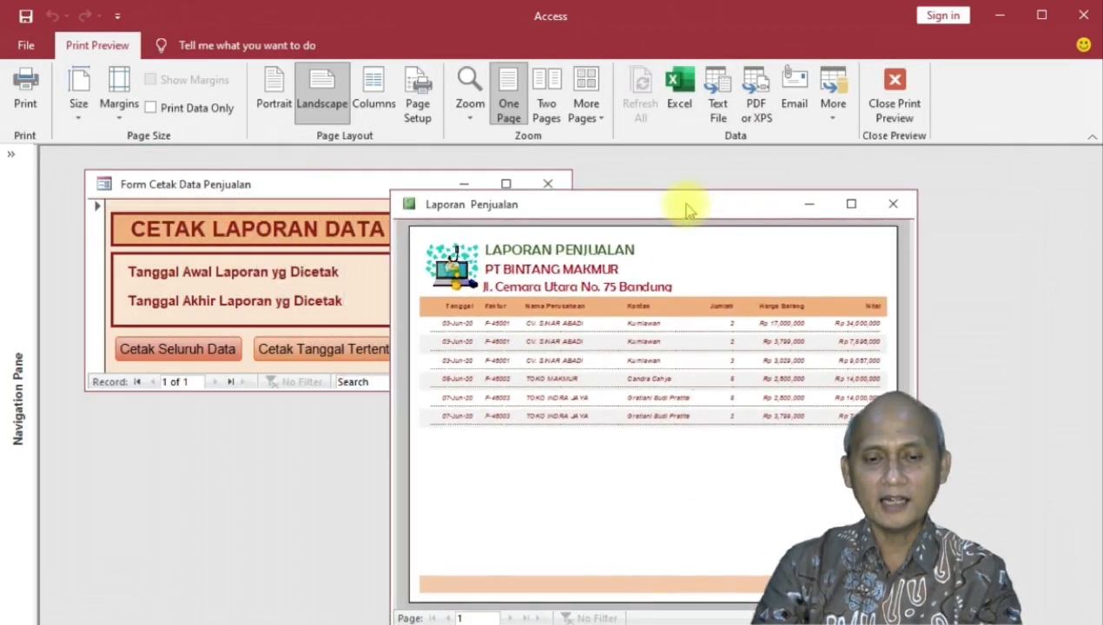
{"action": "left_click", "coordinate": [453, 330]}
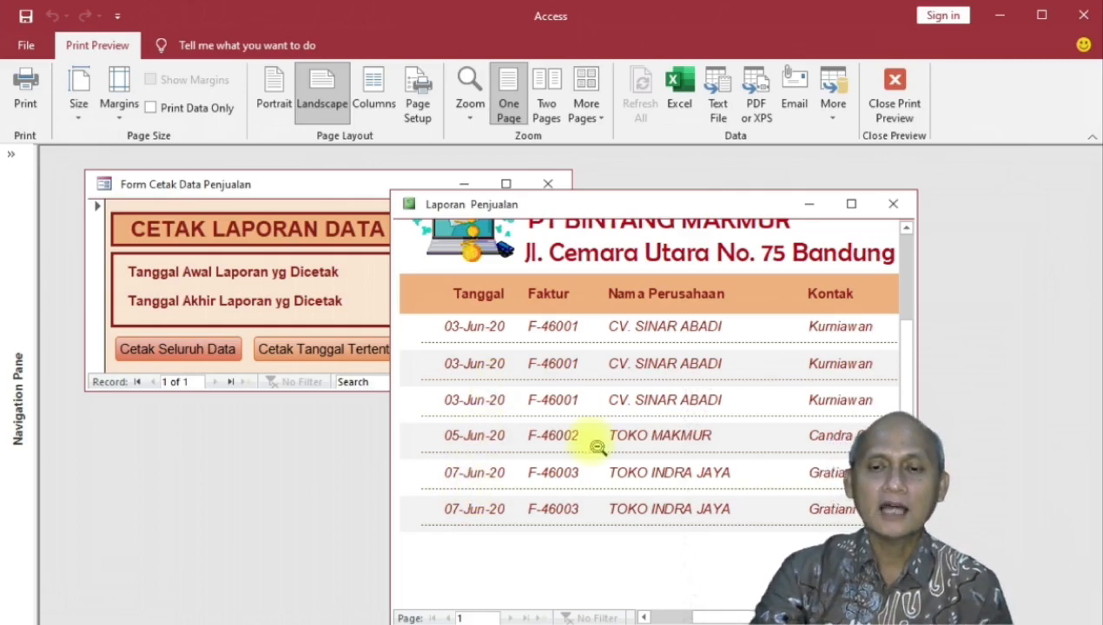
{"action": "left_click", "coordinate": [893, 205]}
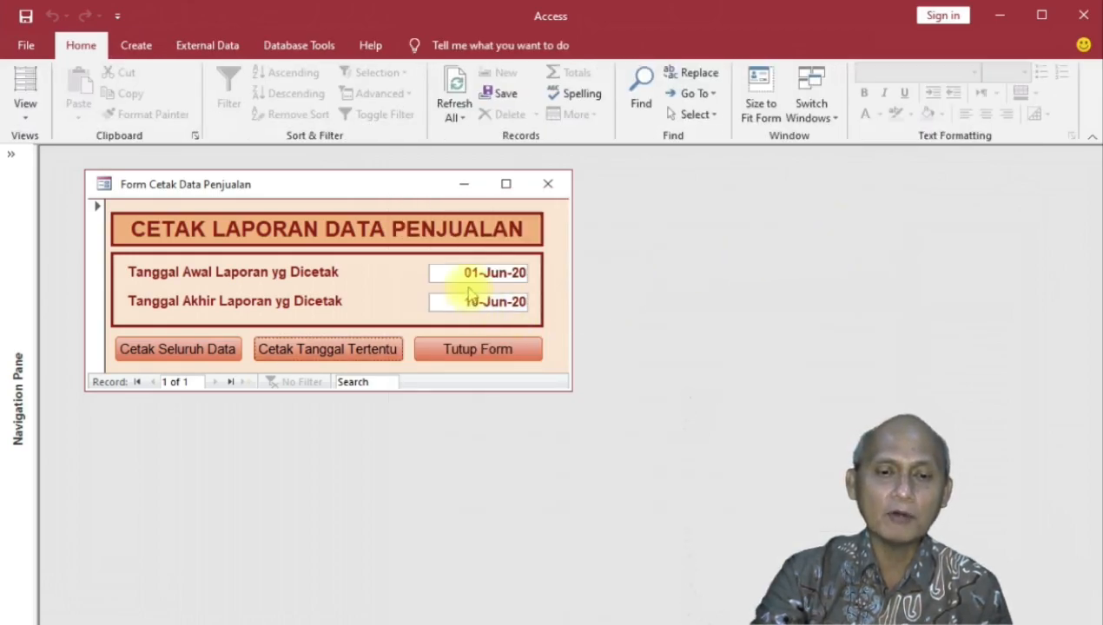
Step: Set Tanggal Awal Laporan yg Dicetak to 1 July 2020 using the date picker
{"action": "left_click", "coordinate": [502, 273]}
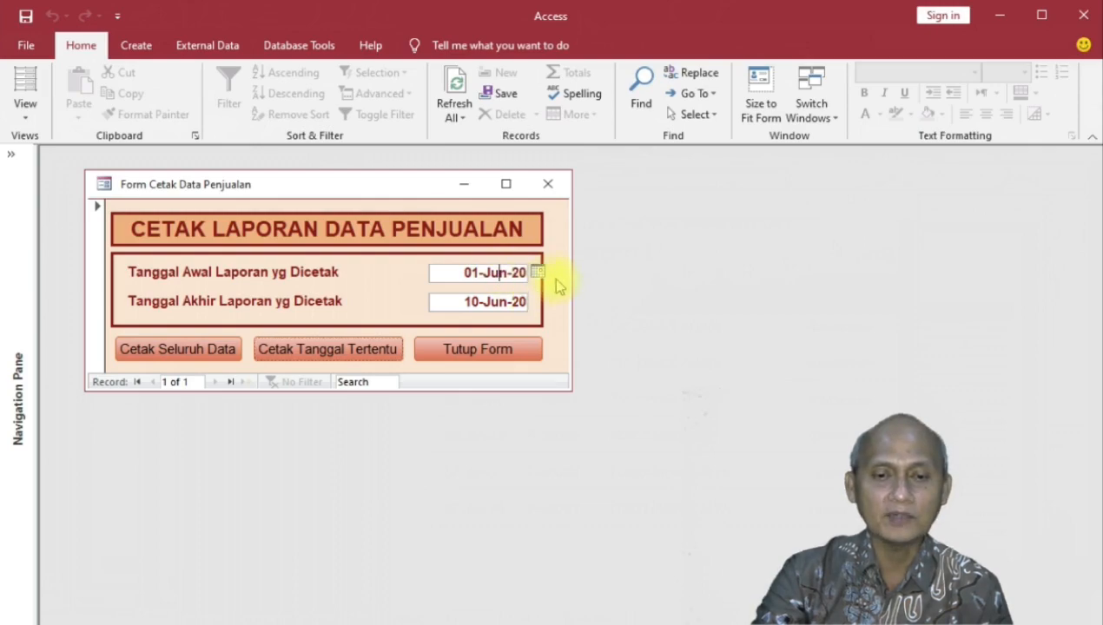
{"action": "left_click", "coordinate": [538, 272]}
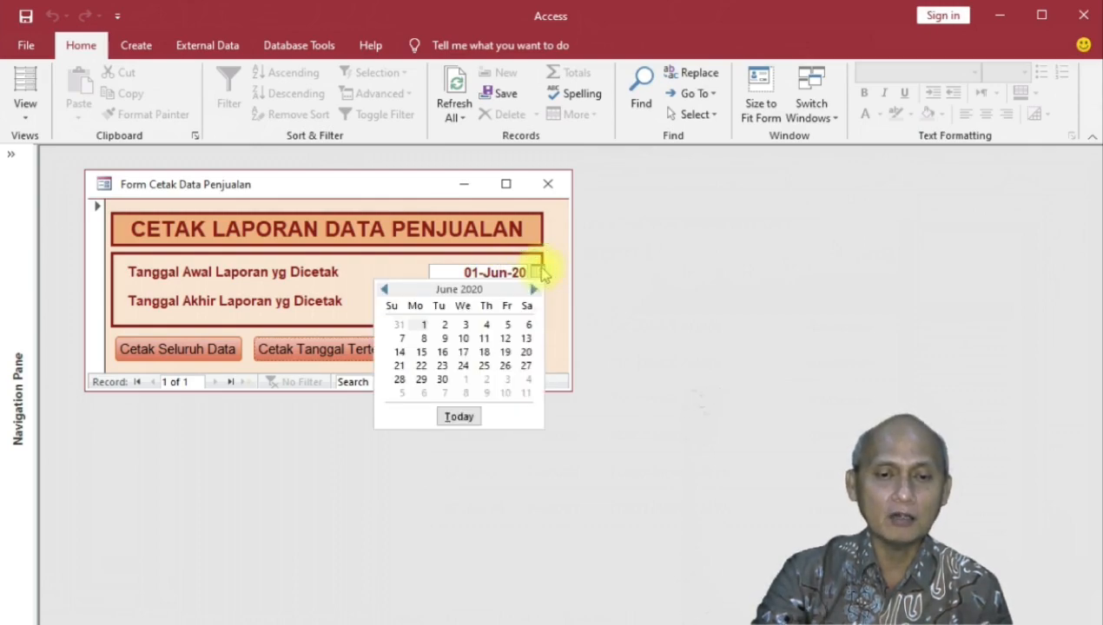
{"action": "left_click", "coordinate": [534, 289]}
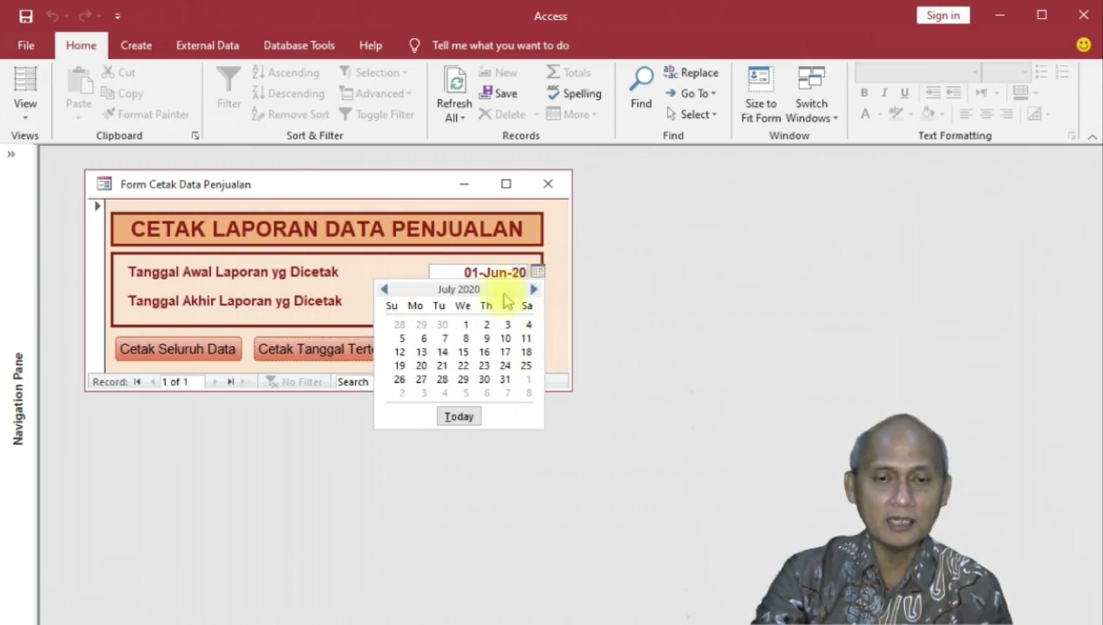
{"action": "left_click", "coordinate": [464, 324]}
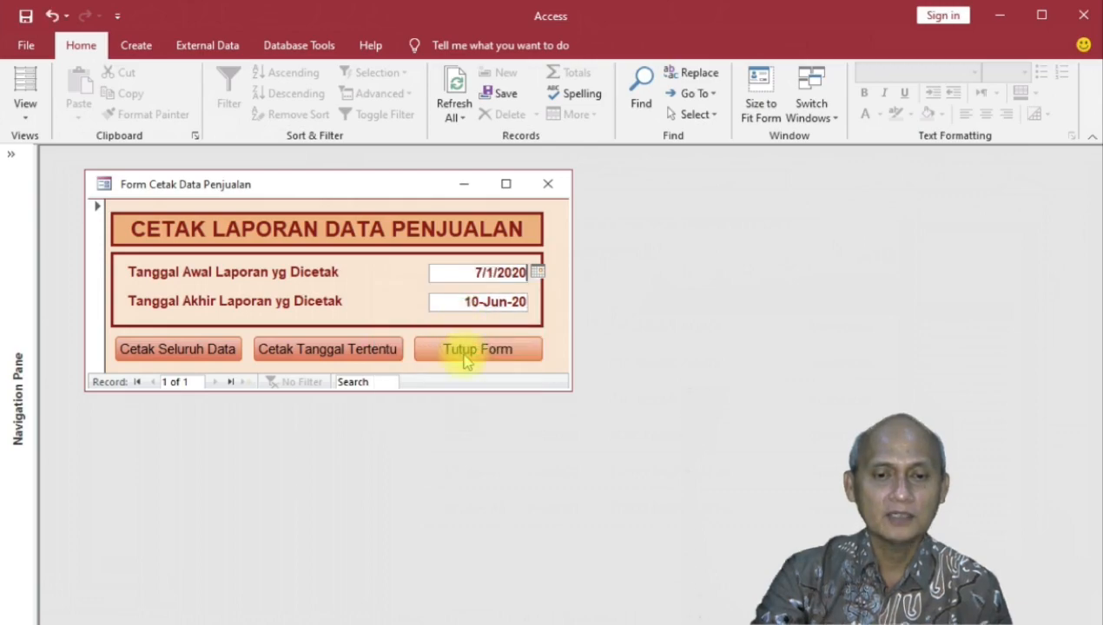
Step: Set Tanggal Akhir Laporan yg Dicetak to 31 July 2020 using the date picker
{"action": "left_click", "coordinate": [476, 301]}
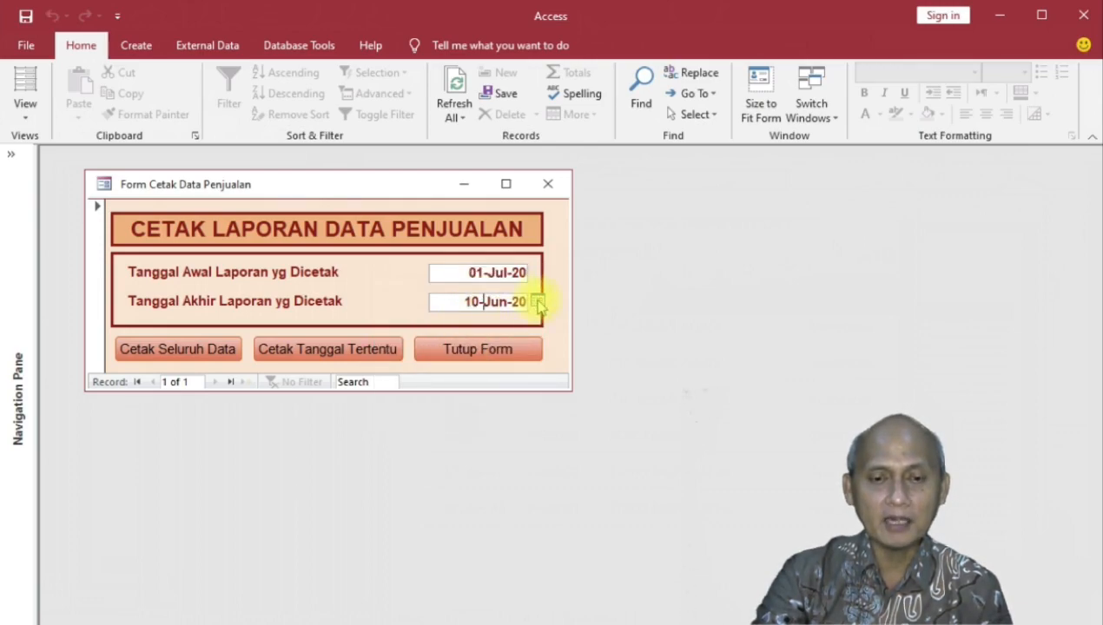
{"action": "left_click", "coordinate": [539, 303]}
{"action": "left_click", "coordinate": [532, 319]}
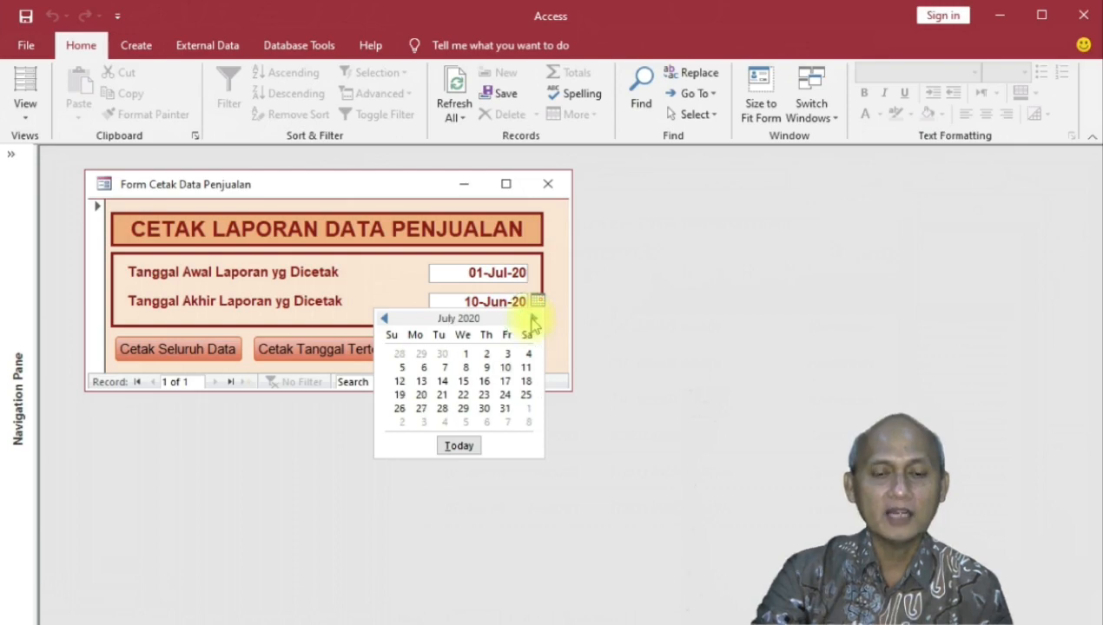
{"action": "left_click", "coordinate": [504, 409]}
{"action": "left_click", "coordinate": [461, 276]}
Step: Preview the July report with Cetak Tanggal Tertentu, examine its transaction dates enlarged beside the form, and close the preview
{"action": "left_click", "coordinate": [317, 356]}
{"action": "left_click_drag", "start_coordinate": [309, 173], "coordinate": [648, 198]}
{"action": "left_click", "coordinate": [438, 311]}
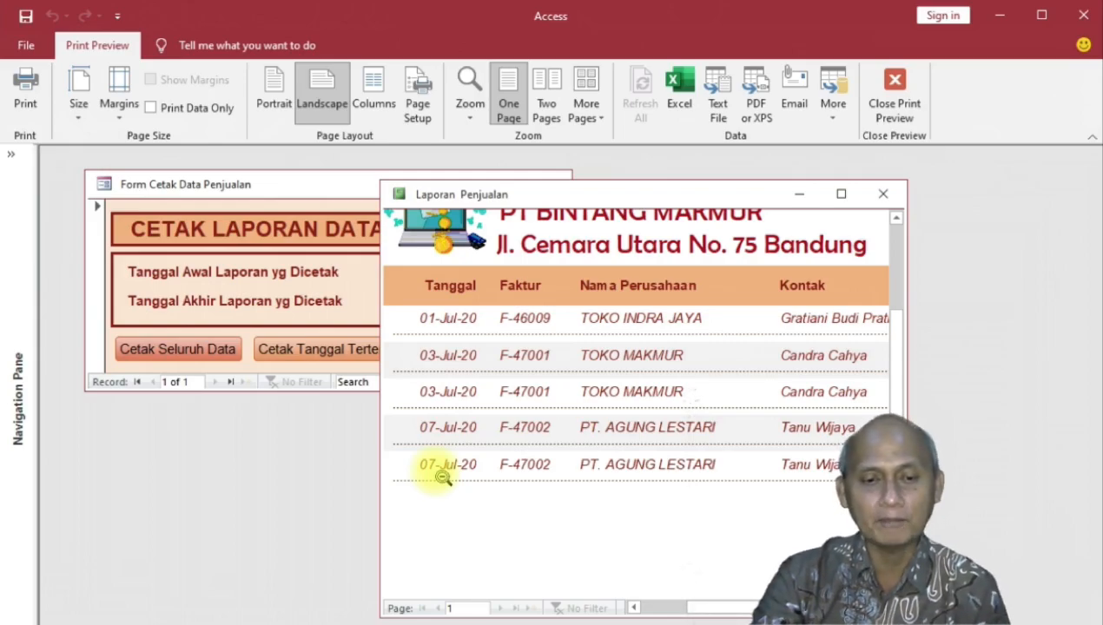
{"action": "left_click", "coordinate": [882, 194]}
Step: Set both Tanggal Awal and Tanggal Akhir Laporan yg Dicetak to 3 July 2020 using the date pickers
{"action": "left_click", "coordinate": [516, 275]}
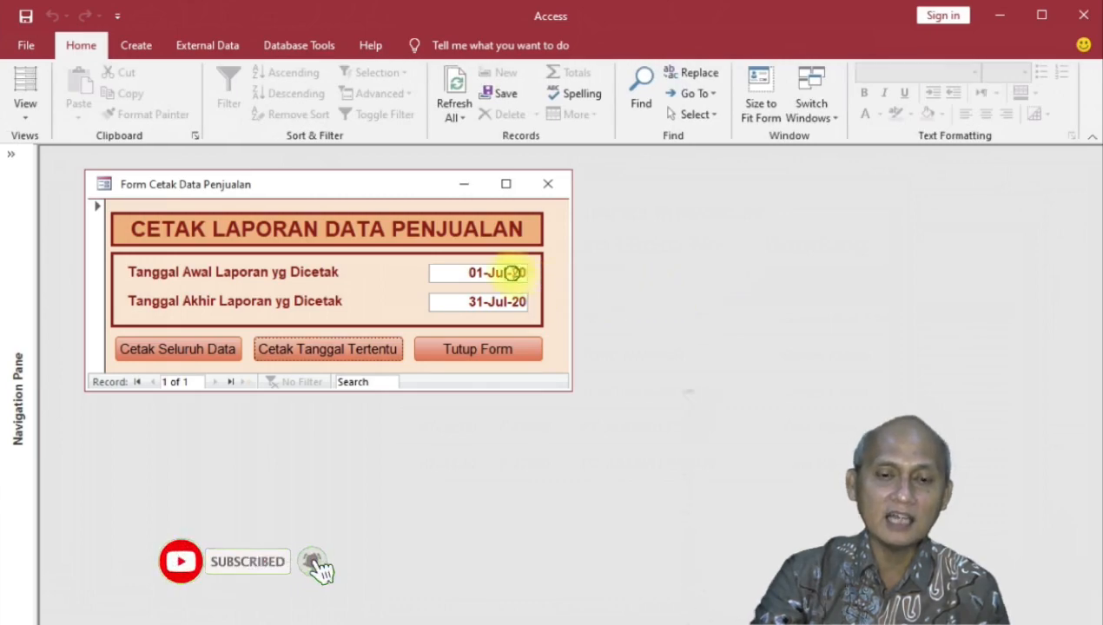
{"action": "left_click", "coordinate": [538, 274]}
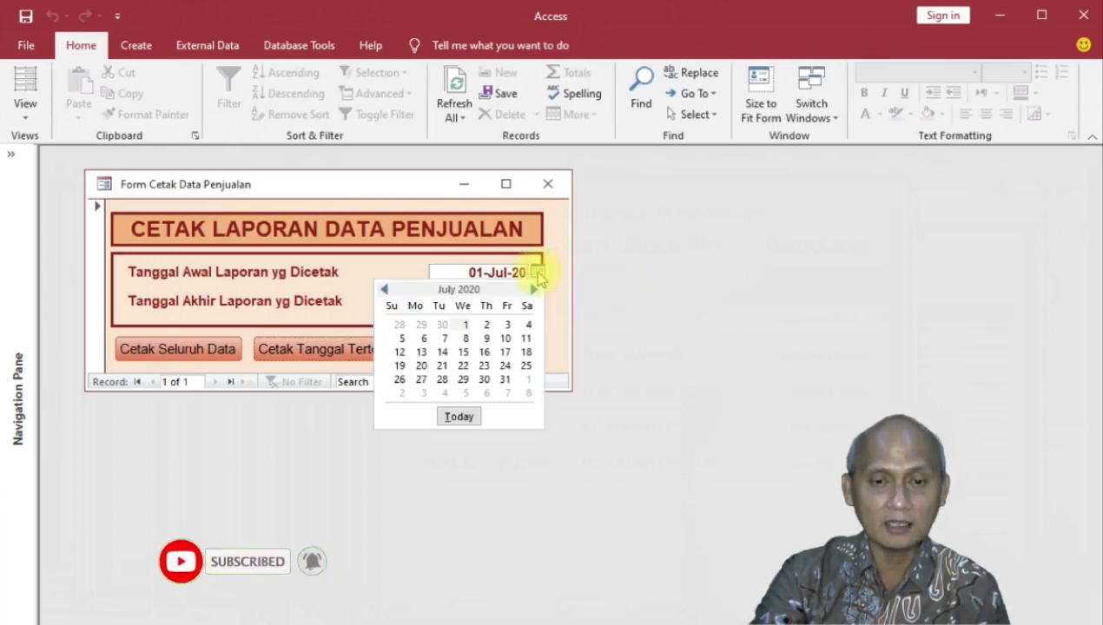
{"action": "left_click", "coordinate": [509, 325]}
{"action": "left_click", "coordinate": [508, 304]}
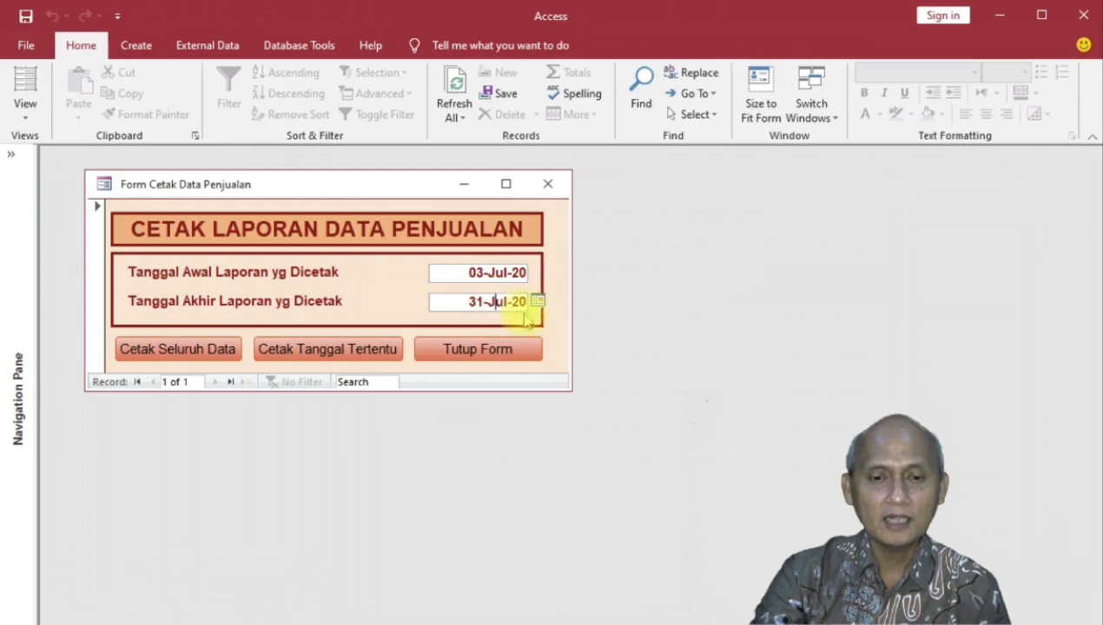
{"action": "left_click", "coordinate": [538, 303]}
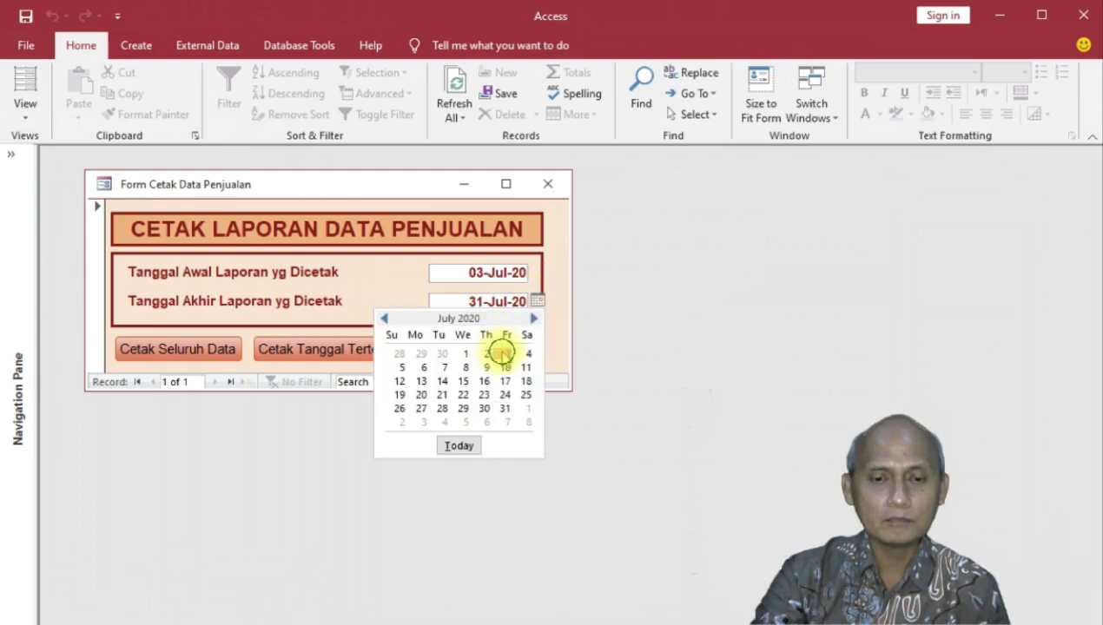
{"action": "left_click", "coordinate": [501, 353]}
{"action": "left_click", "coordinate": [450, 273]}
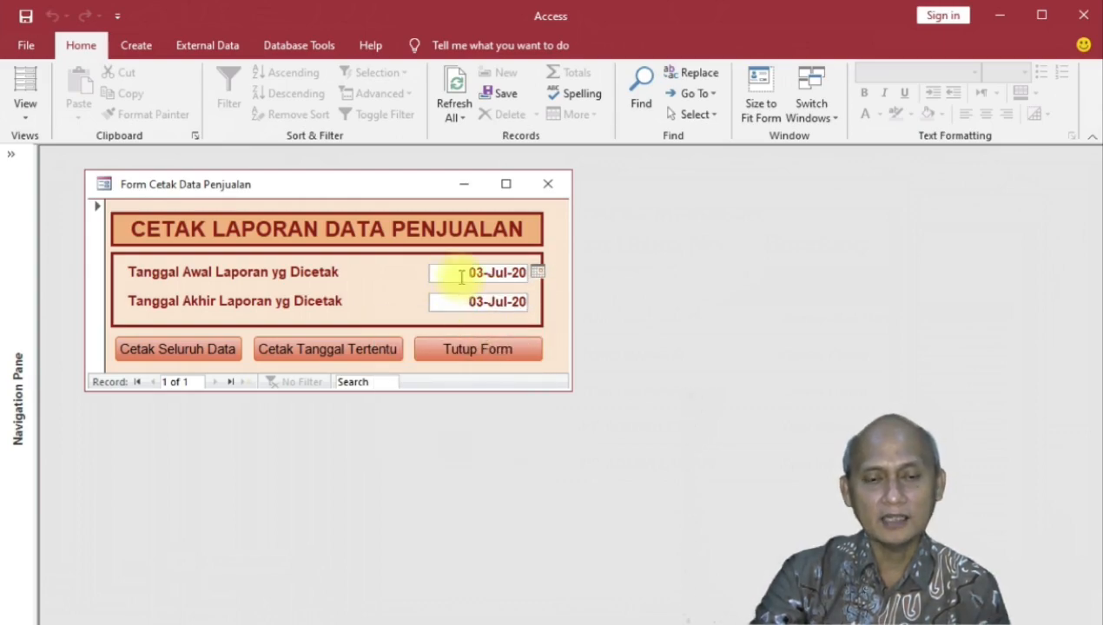
Step: Preview the single-day report with Cetak Tanggal Tertentu, examine its transaction dates beside the form, and close the preview
{"action": "left_click", "coordinate": [369, 349]}
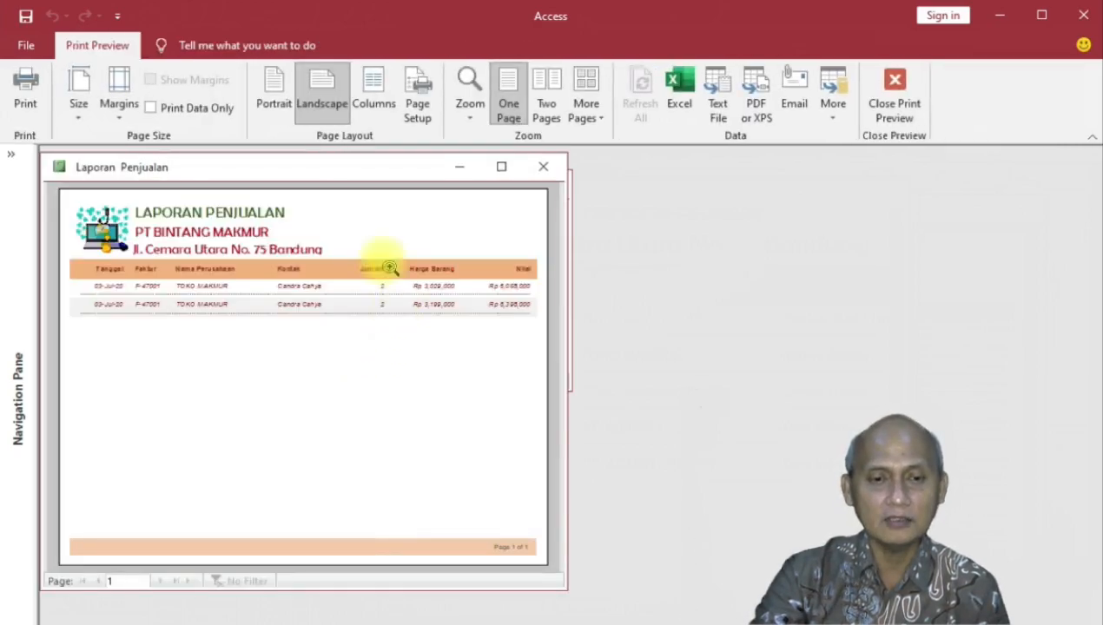
{"action": "left_click_drag", "start_coordinate": [343, 169], "coordinate": [725, 220]}
{"action": "left_click", "coordinate": [501, 325]}
{"action": "left_click", "coordinate": [485, 317]}
{"action": "left_click", "coordinate": [470, 326]}
{"action": "left_click", "coordinate": [526, 350]}
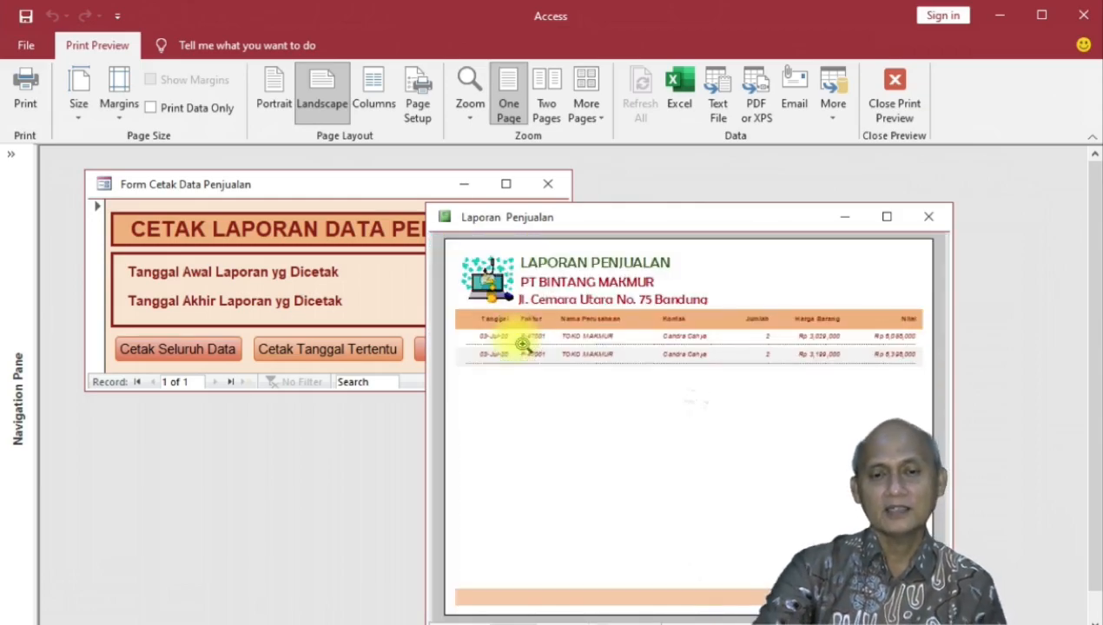
{"action": "left_click", "coordinate": [926, 217]}
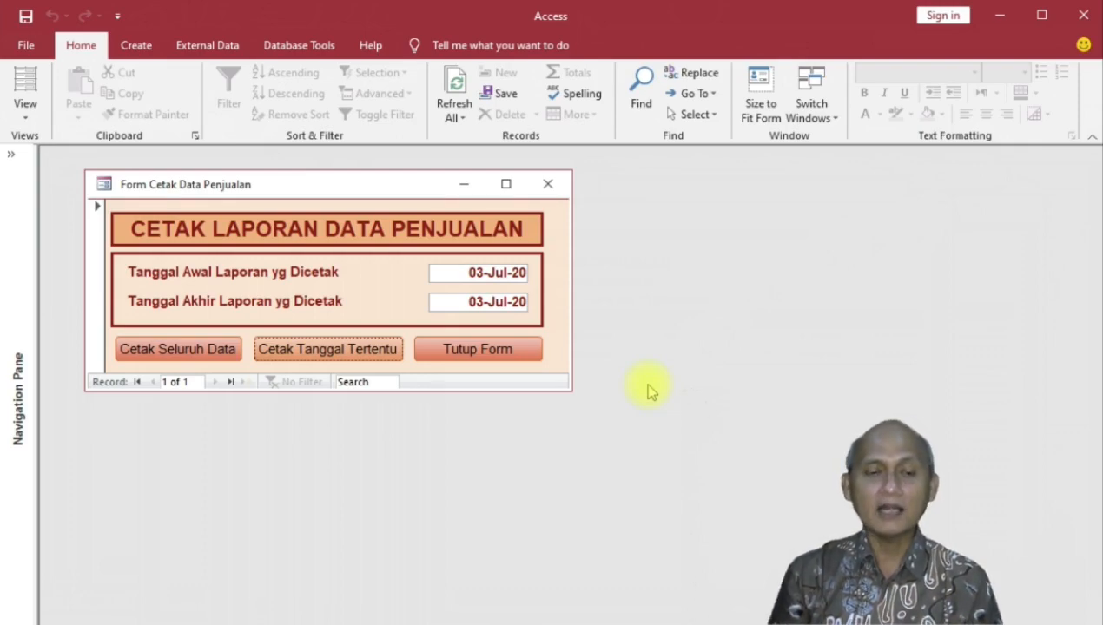
Step: Preview the complete Laporan Penjualan with Cetak Seluruh Data, and close both the preview and Form Cetak Data Penjualan
{"action": "left_click", "coordinate": [180, 349]}
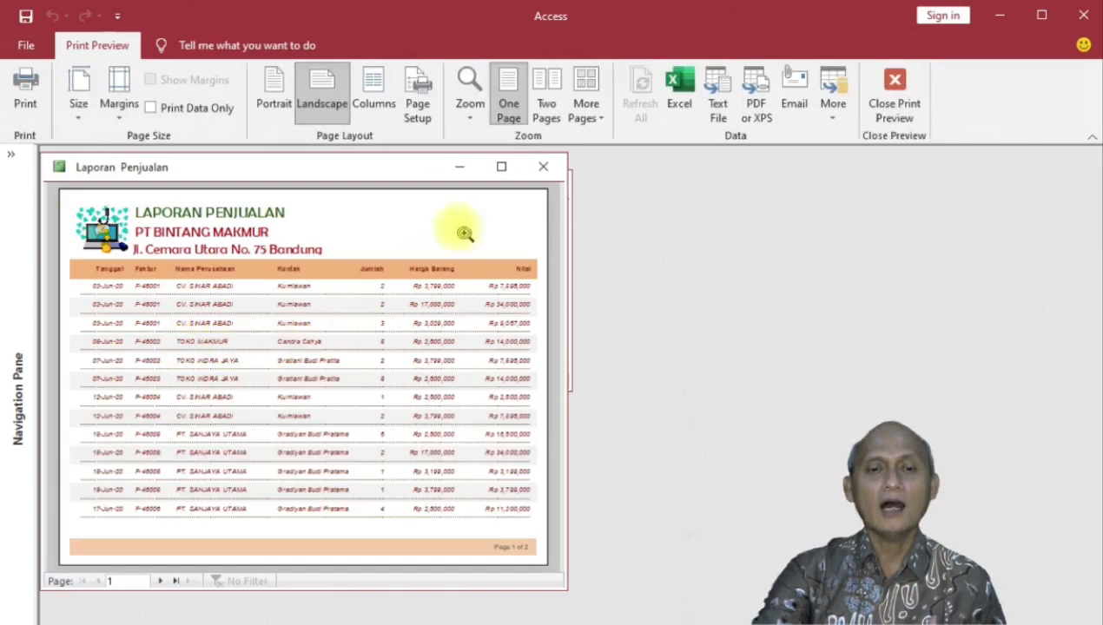
{"action": "left_click", "coordinate": [541, 166]}
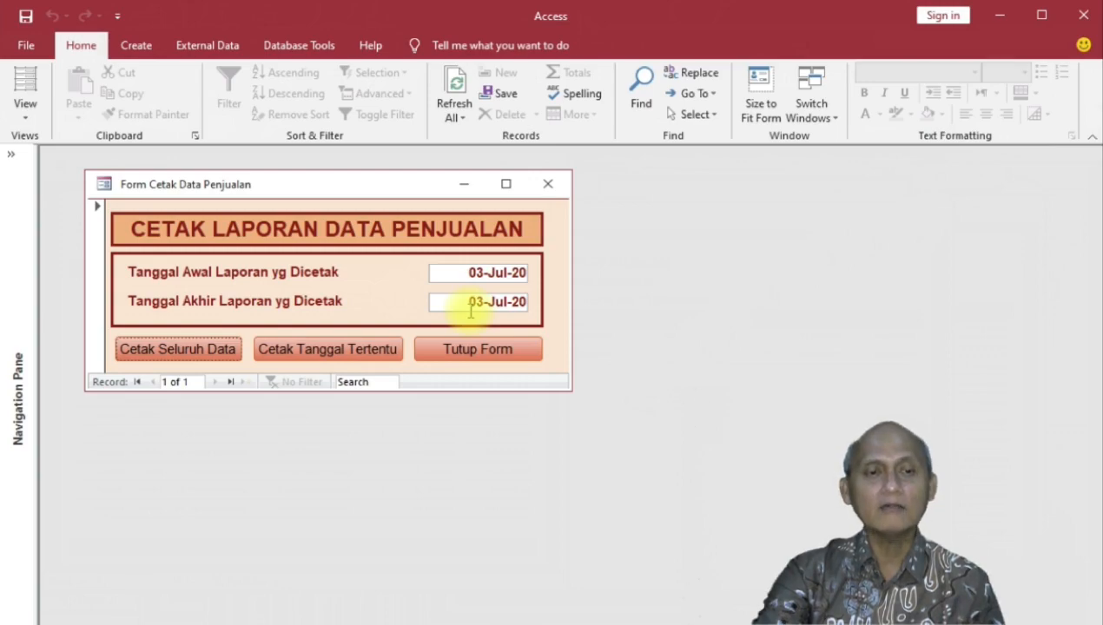
{"action": "left_click", "coordinate": [478, 356]}
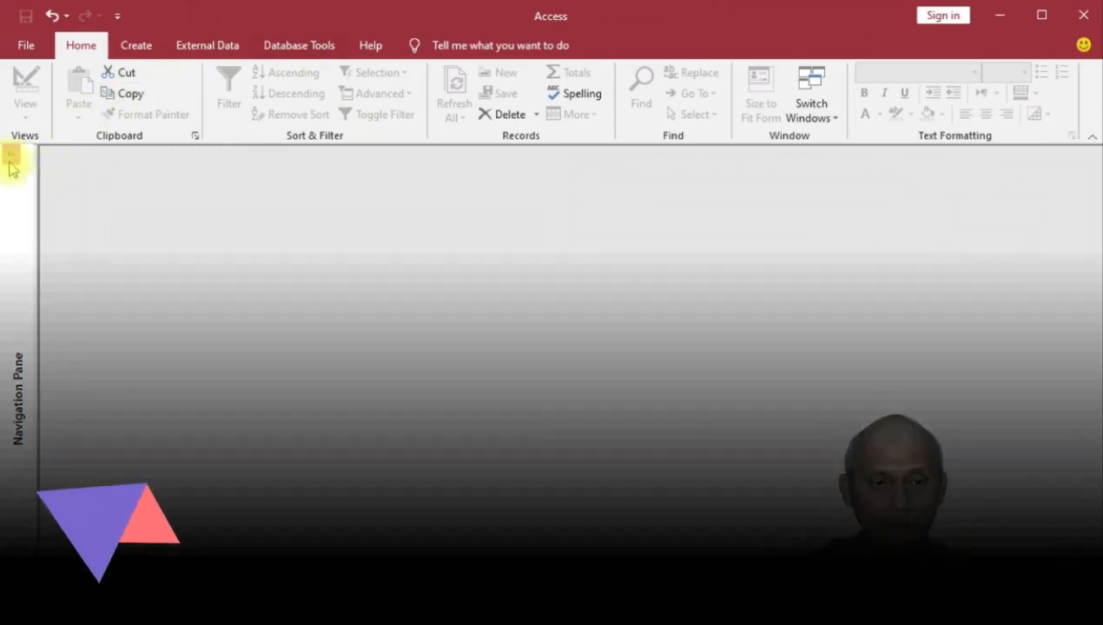
{"action": "left_click", "coordinate": [12, 156]}
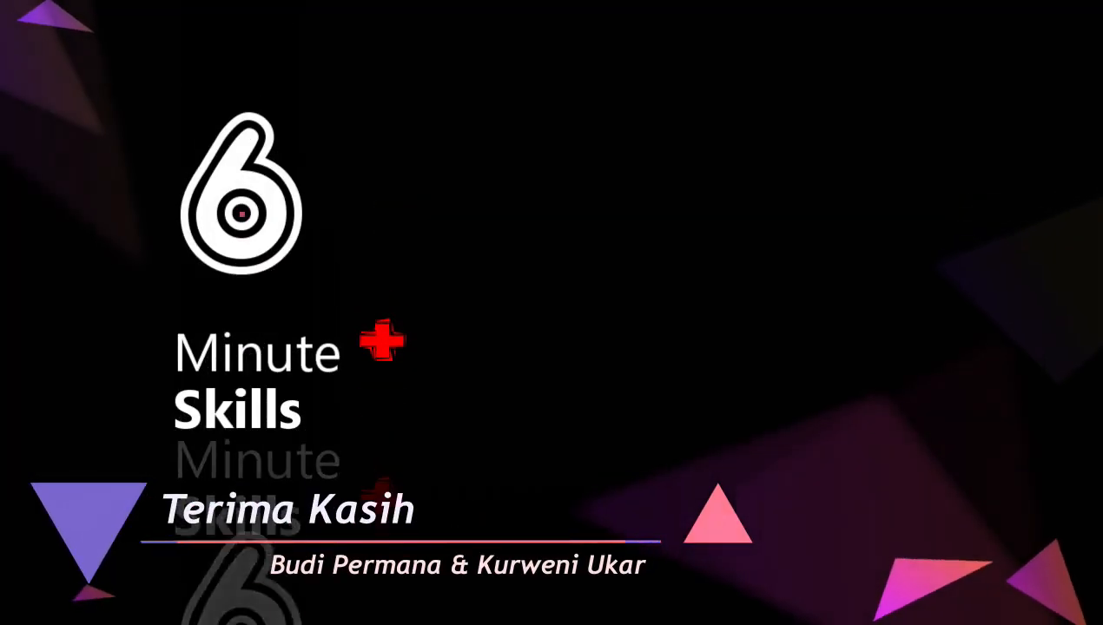